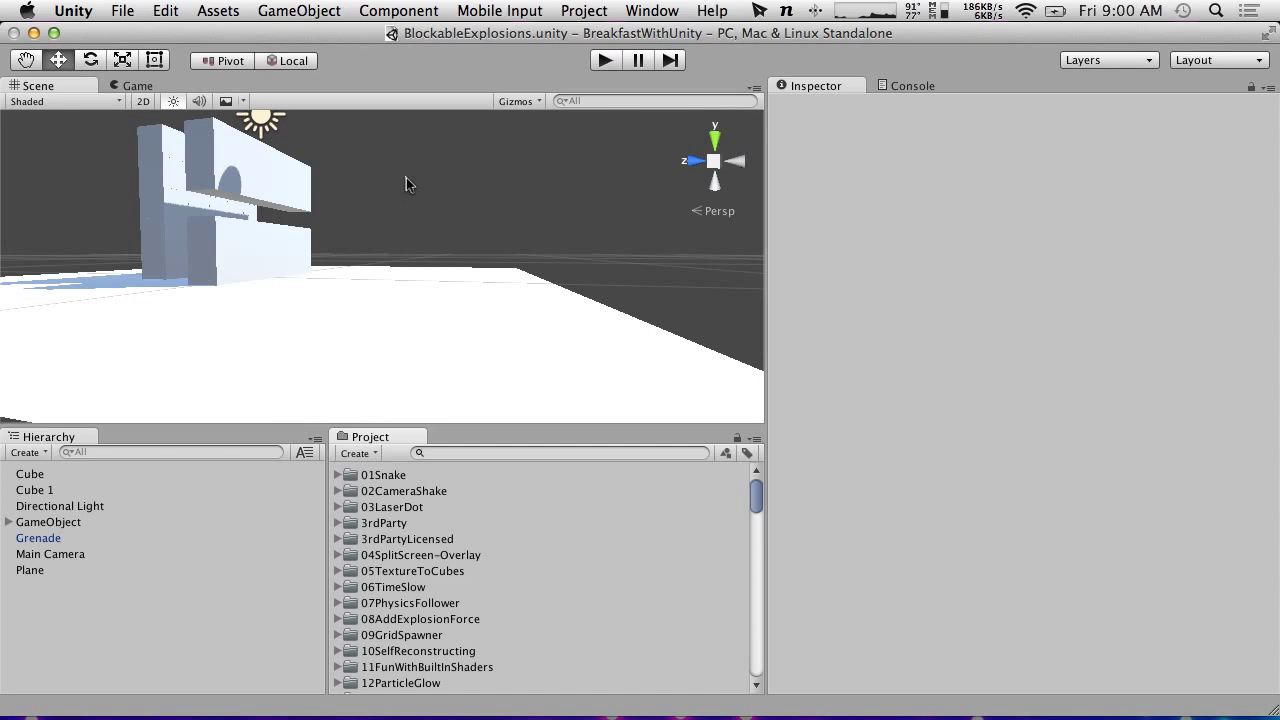
Step: Start a new scene and create a project folder named 87AutomaticDoor
left_click(124, 10)
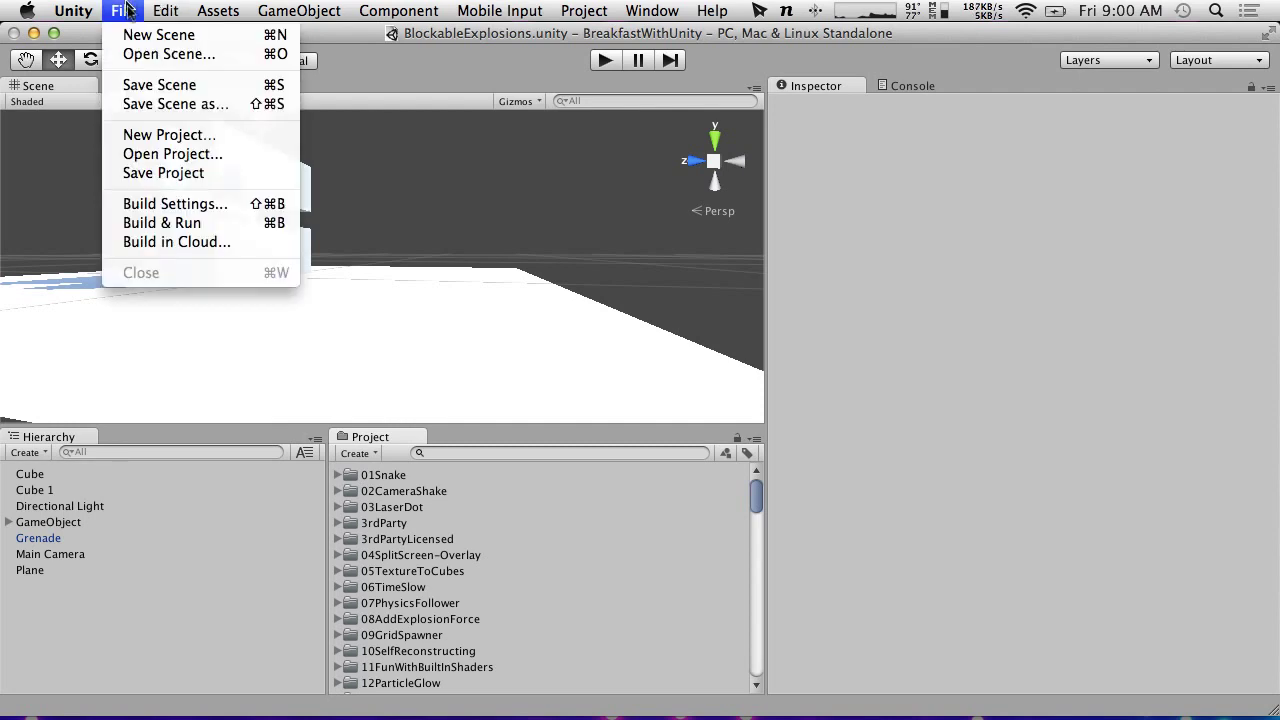
left_click(140, 34)
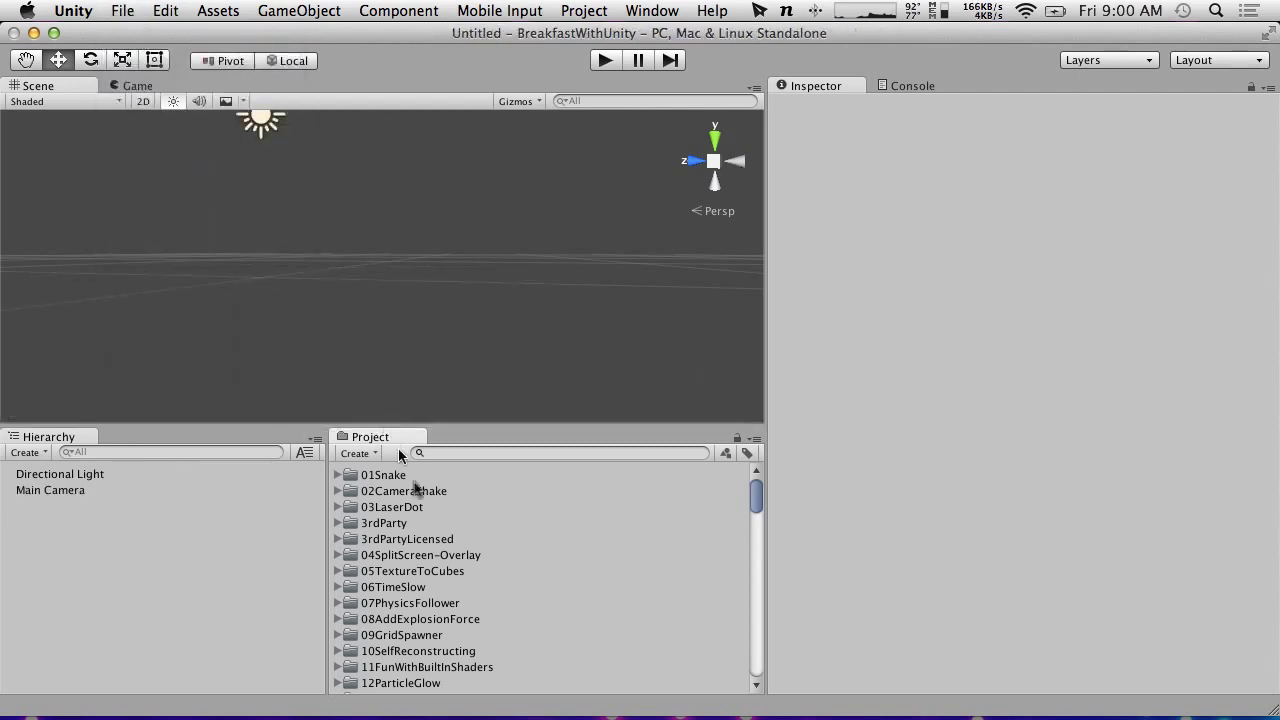
left_click(356, 453)
left_click(378, 476)
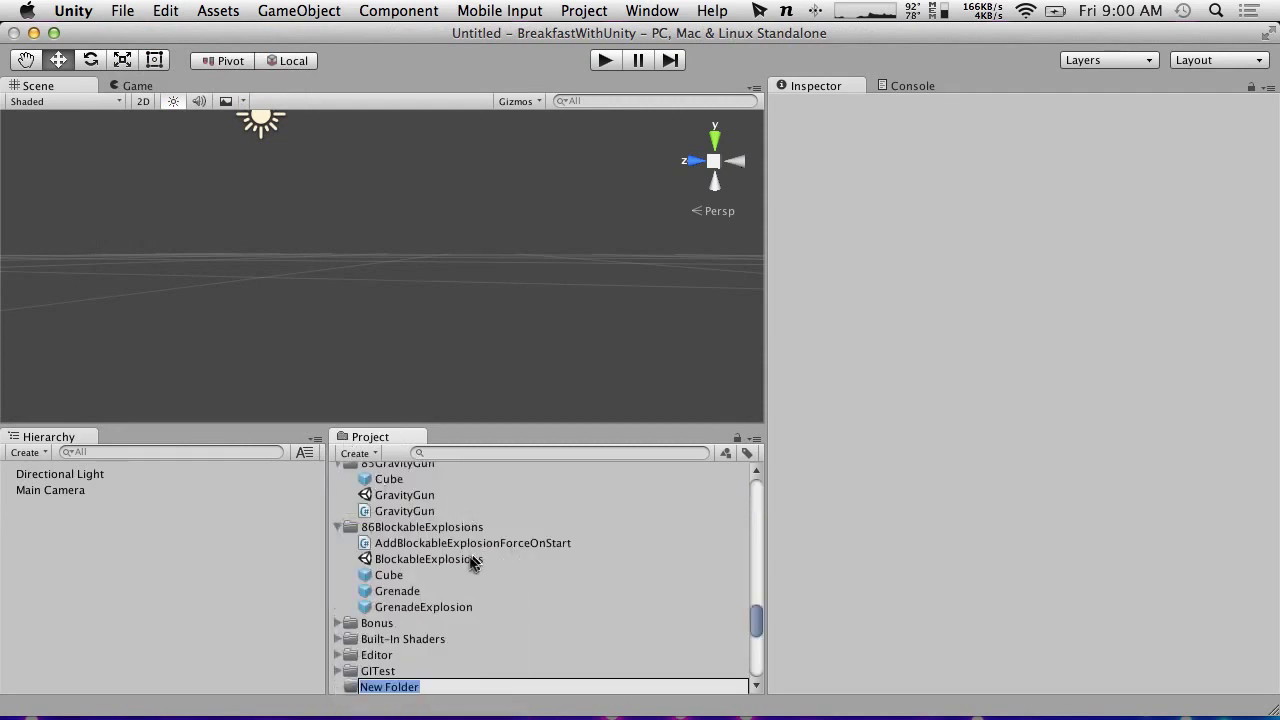
type("87")
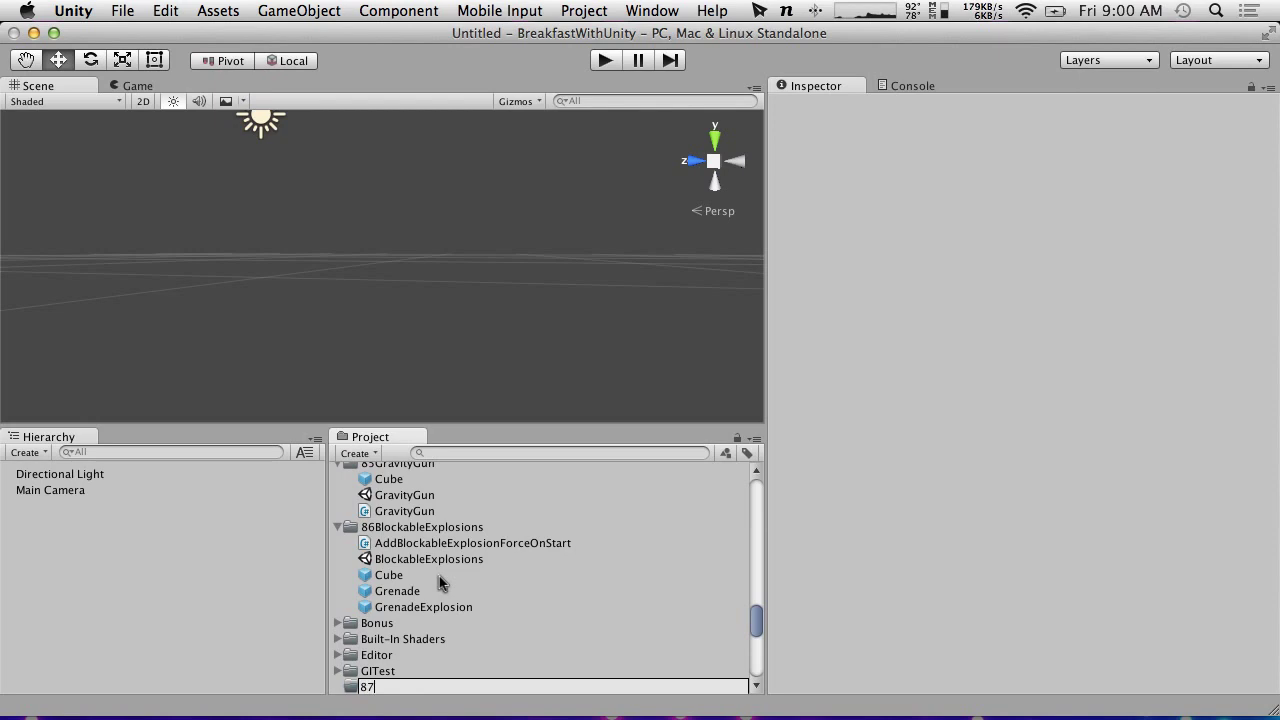
type("AutomaticDoor")
key("Return")
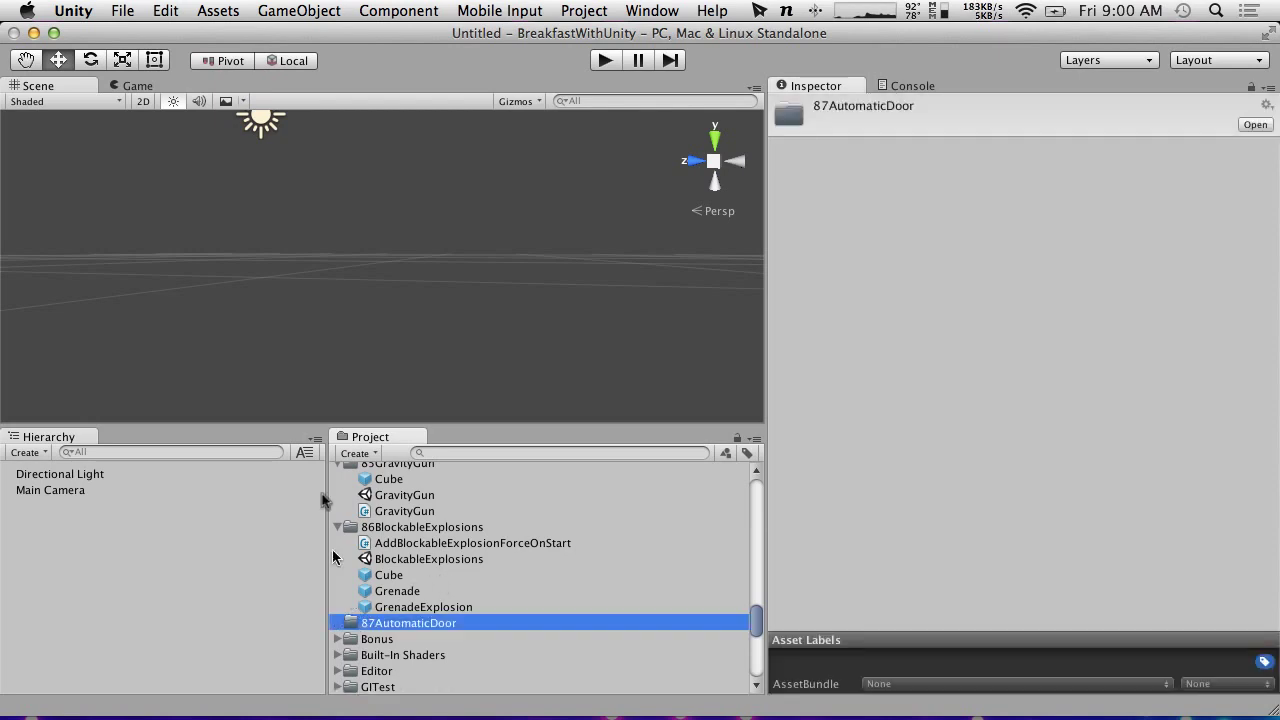
left_click(26, 452)
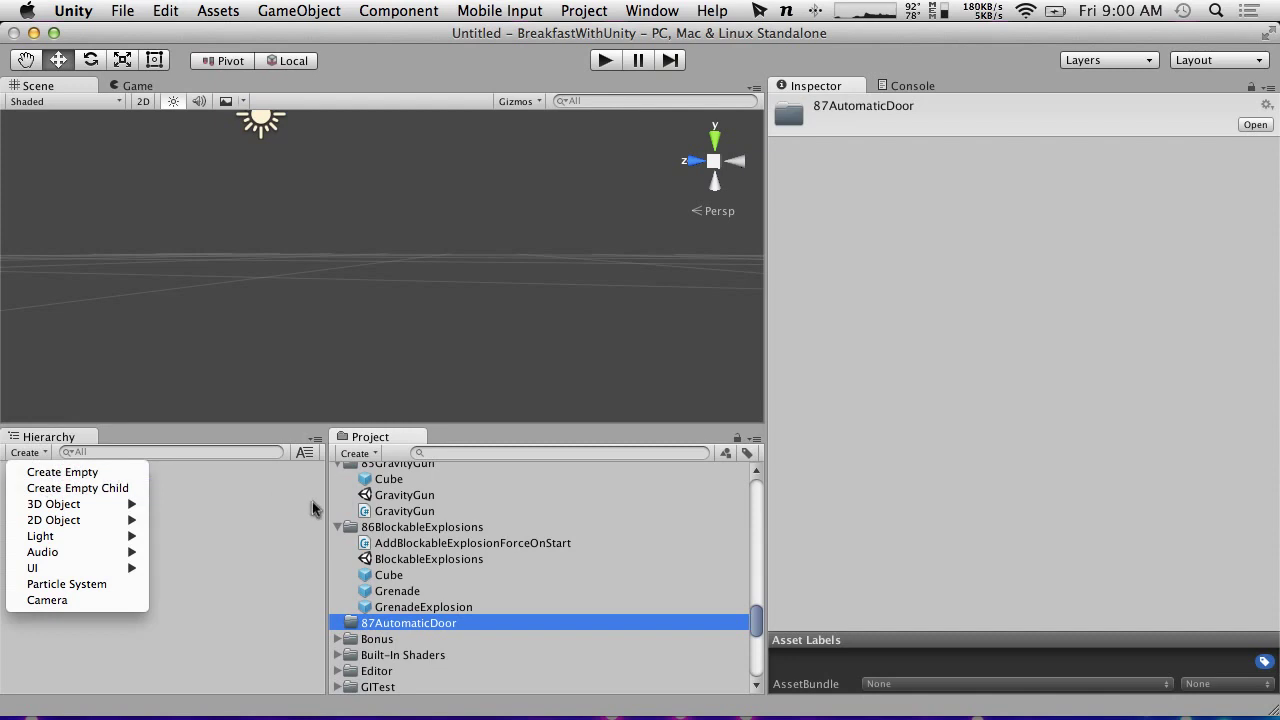
left_click(312, 501)
left_click(26, 452)
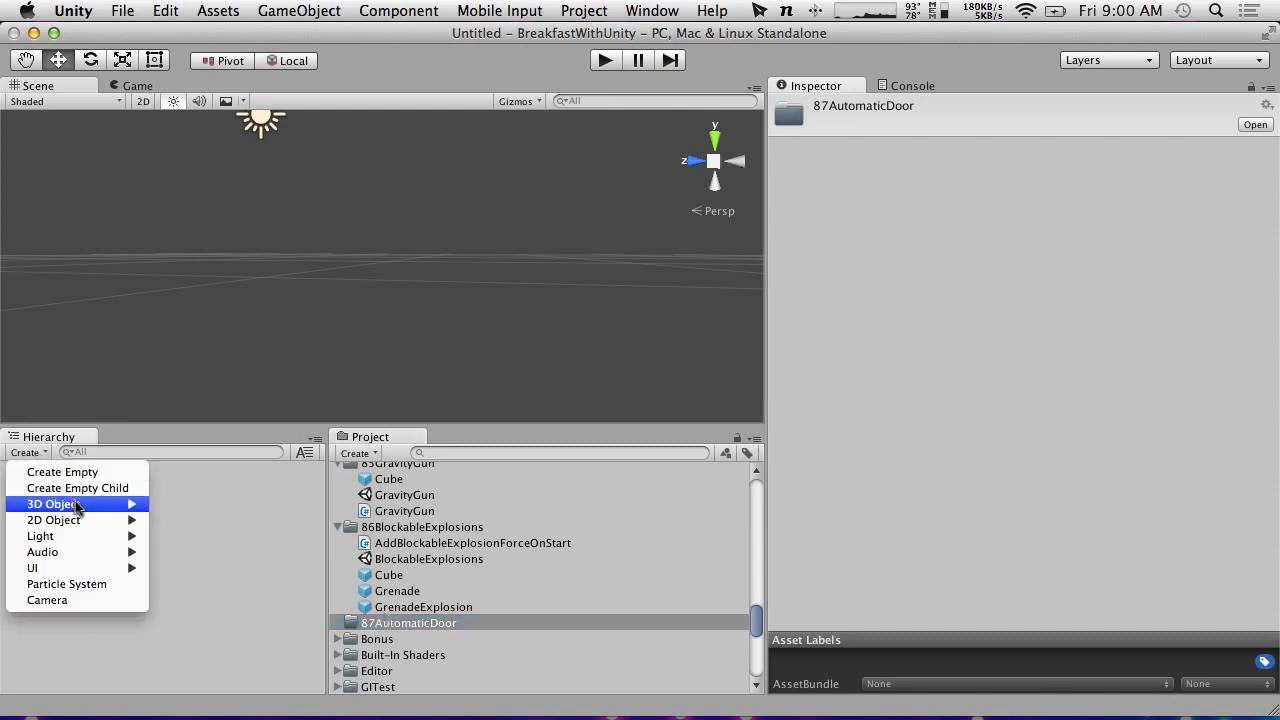
mouse_move(76, 508)
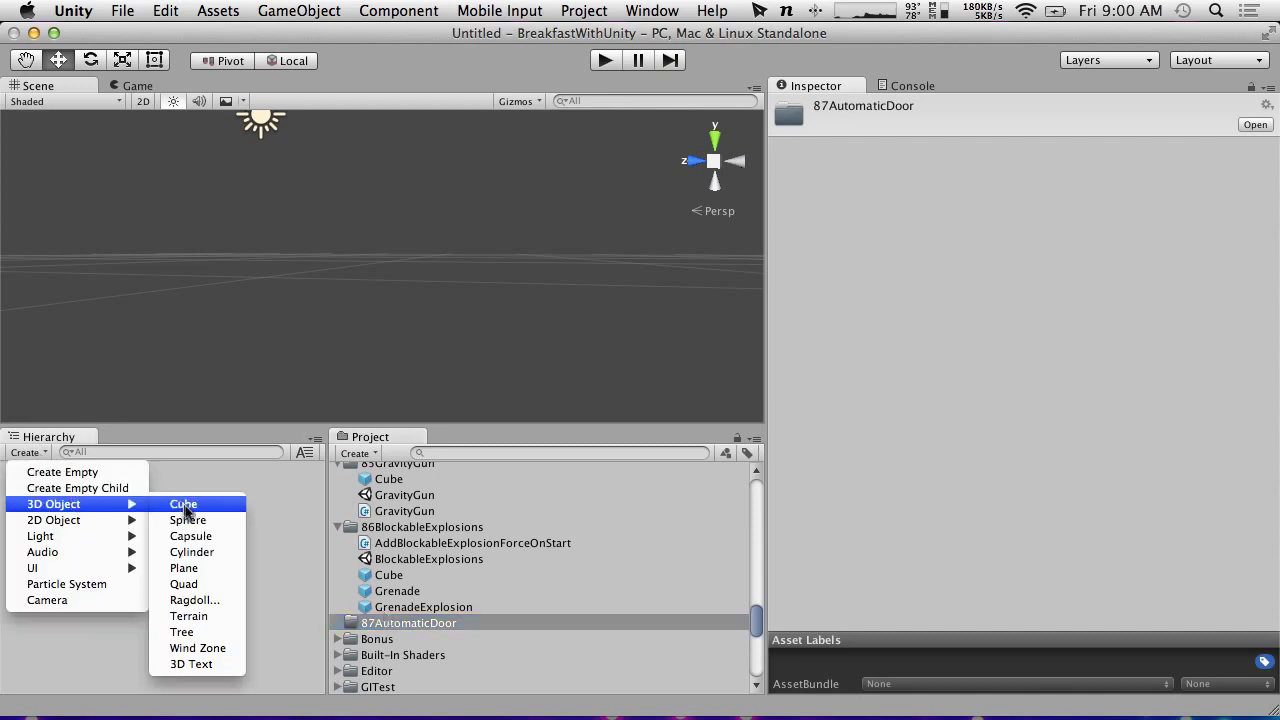
left_click(185, 584)
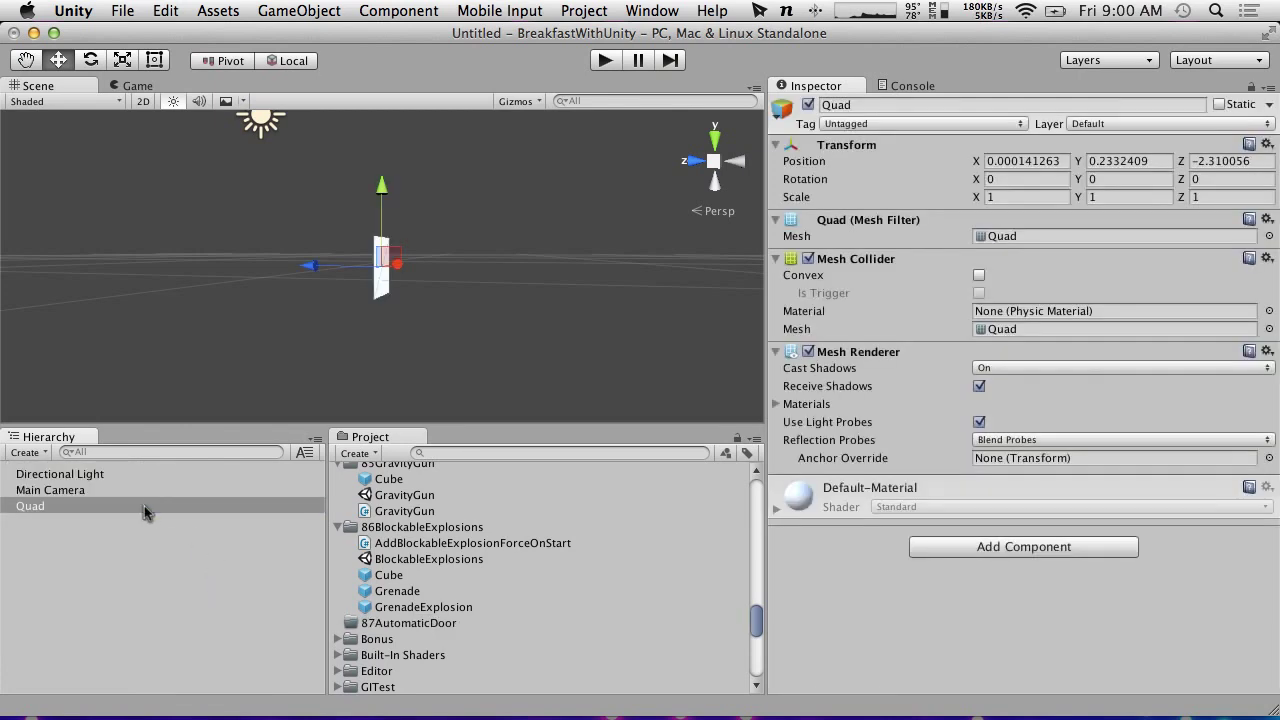
right_click(163, 512)
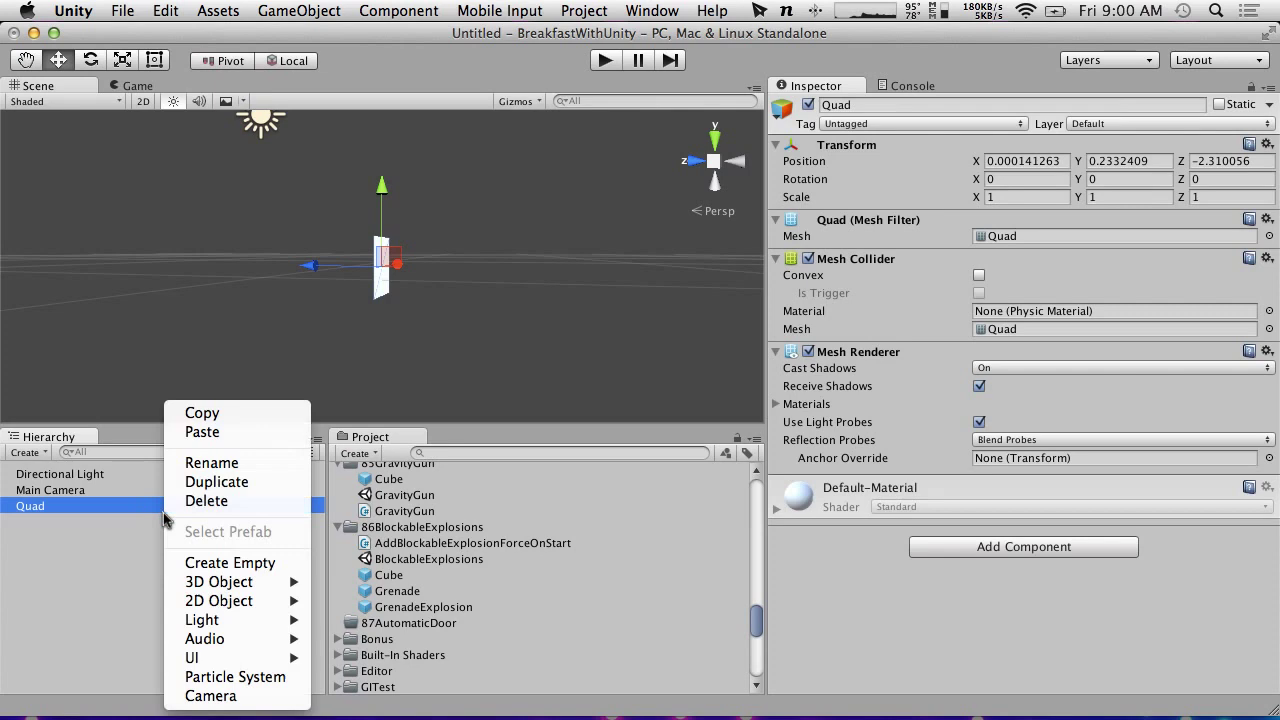
left_click(218, 512)
Step: Add a 3D plane to the scene and set its position to X 0, Y 0, Z 0
left_click(40, 453)
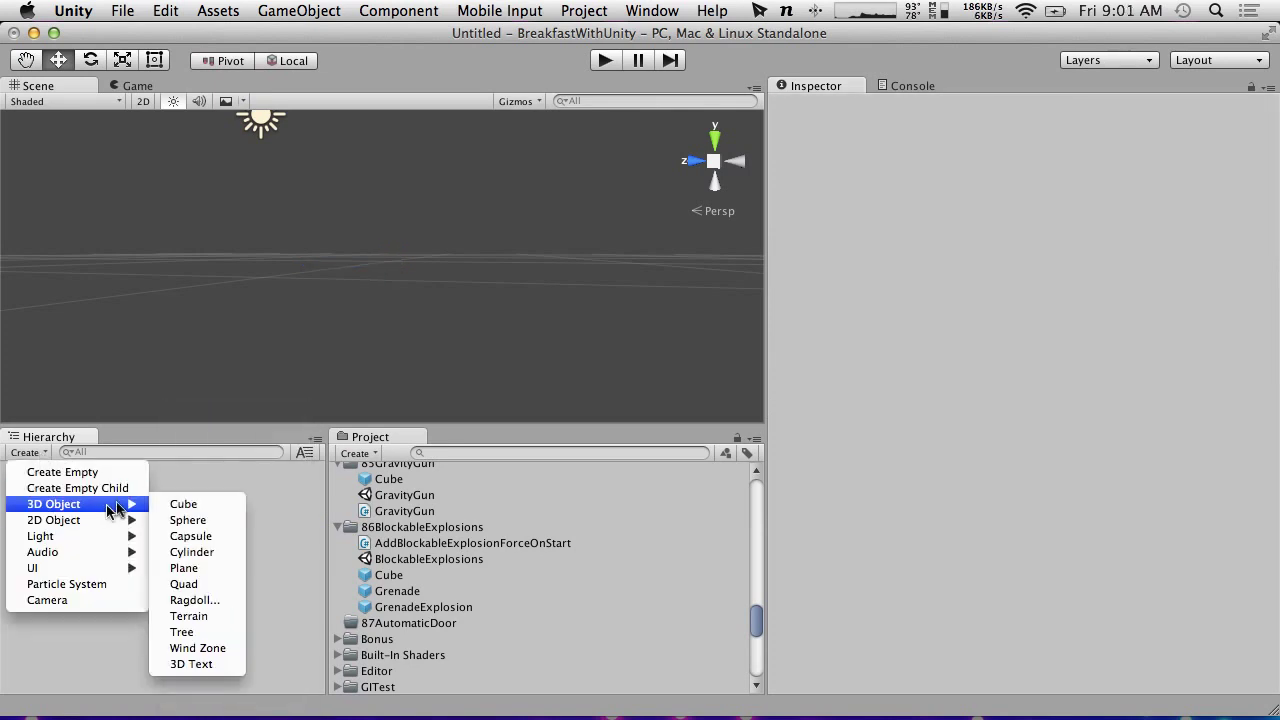
left_click(200, 568)
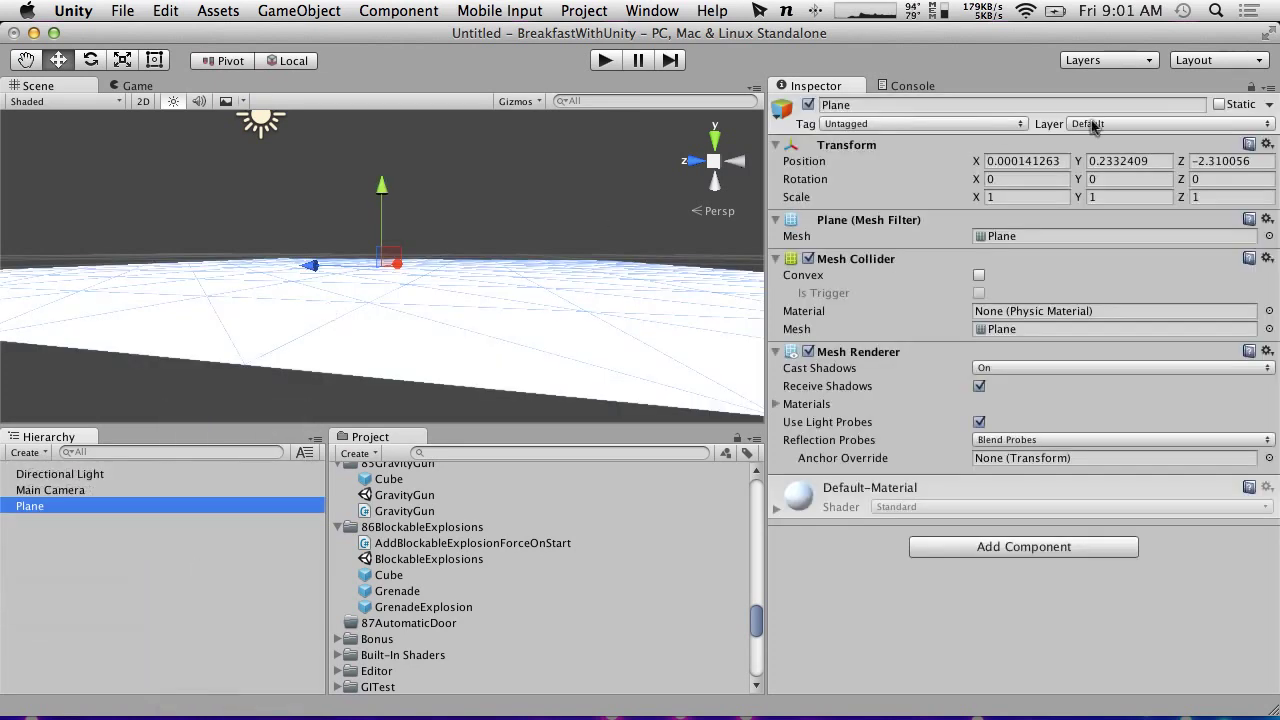
left_click(1058, 165)
type("0")
left_click(1206, 165)
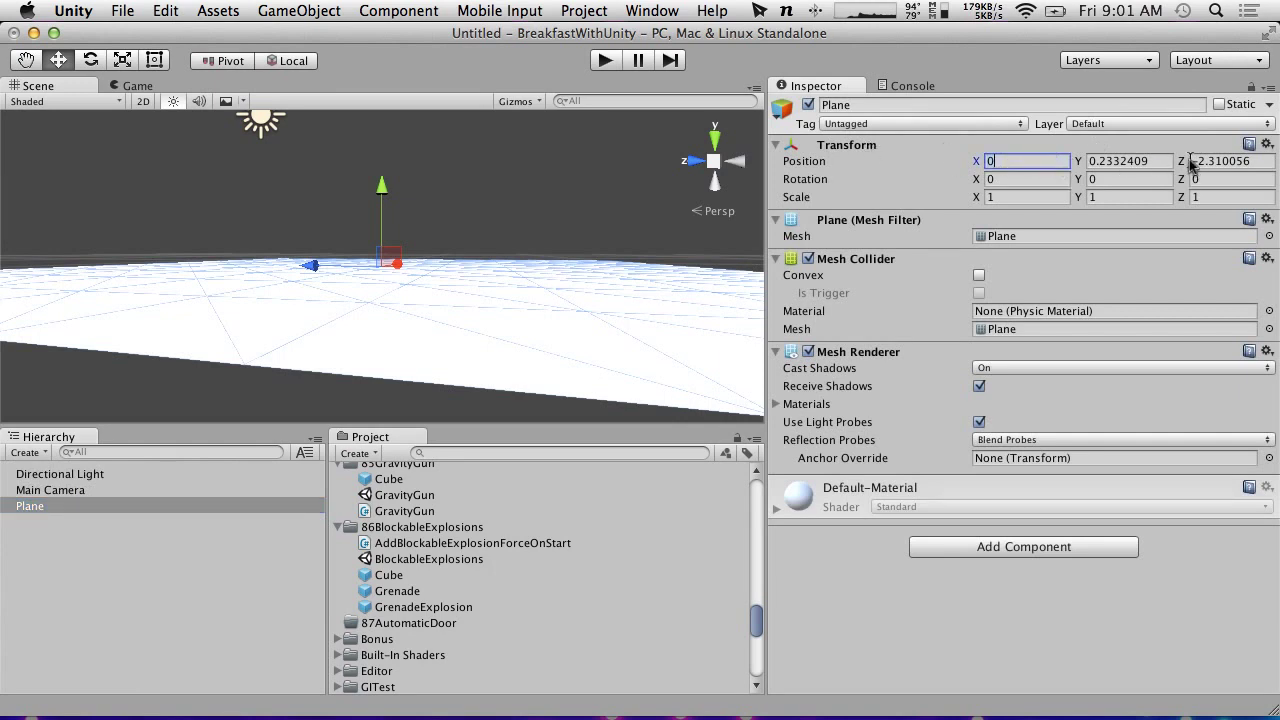
type("-2.76-6")
left_click(1125, 163)
type("0")
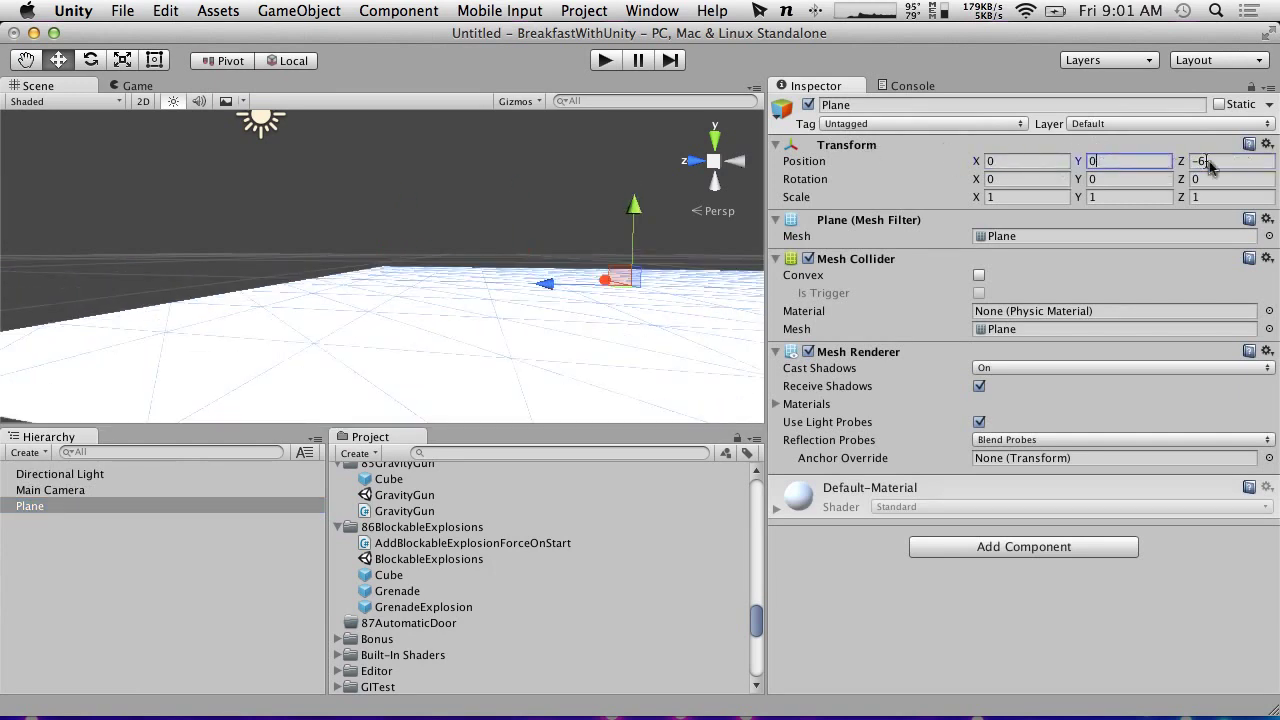
left_click(1215, 163)
type("0")
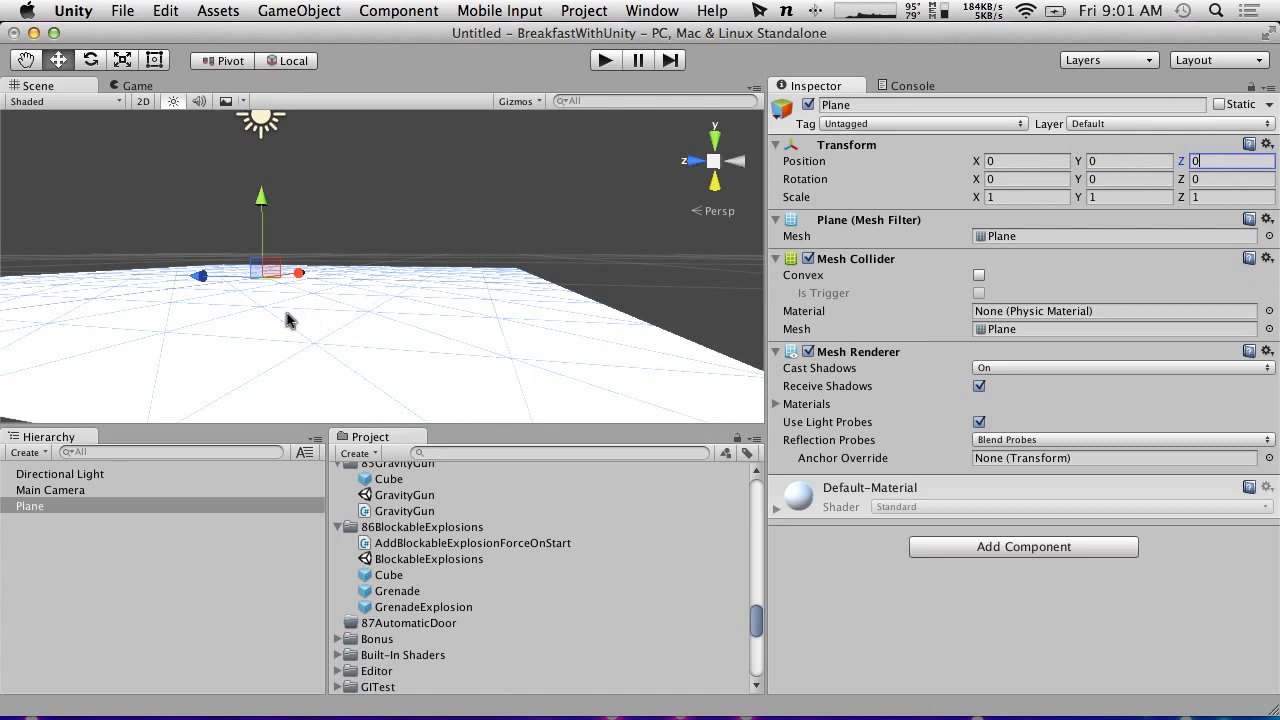
Step: Add the First Person Controller prefab from Standard Assets to the scene and position it at X 0, Y 1, Z 0
scroll(431, 594, "down", 10)
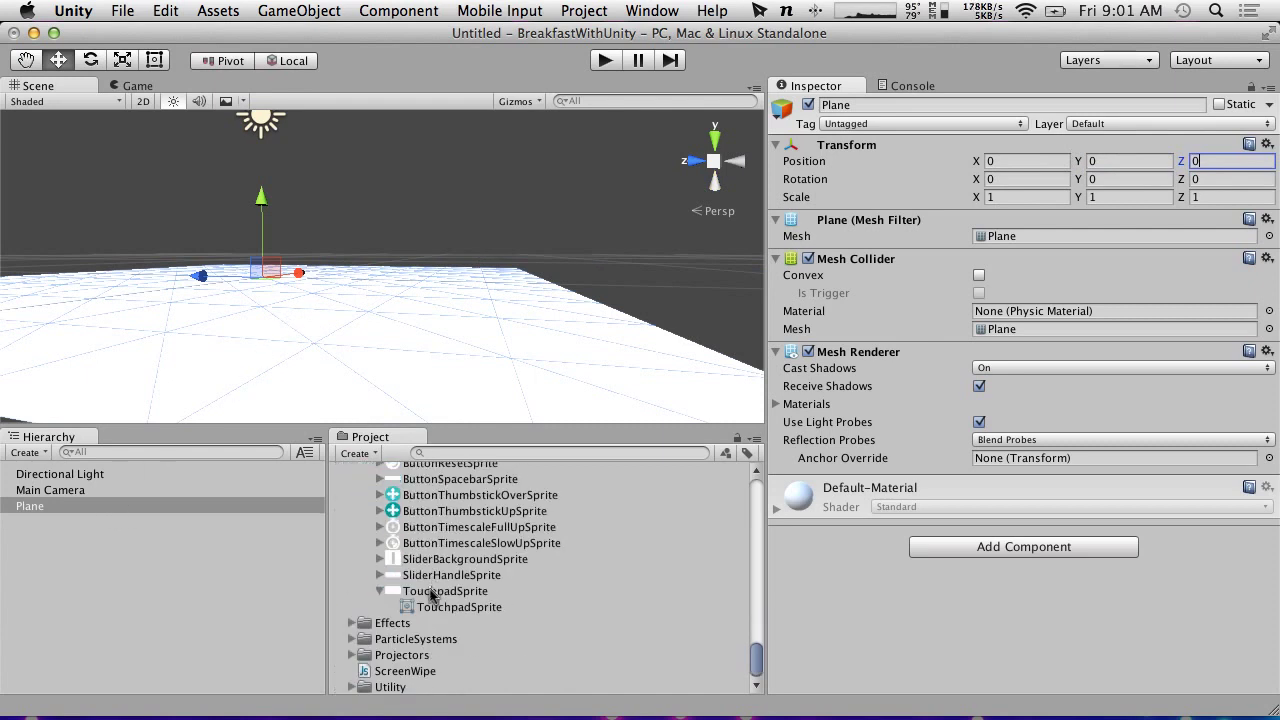
scroll(420, 607, "up", 8)
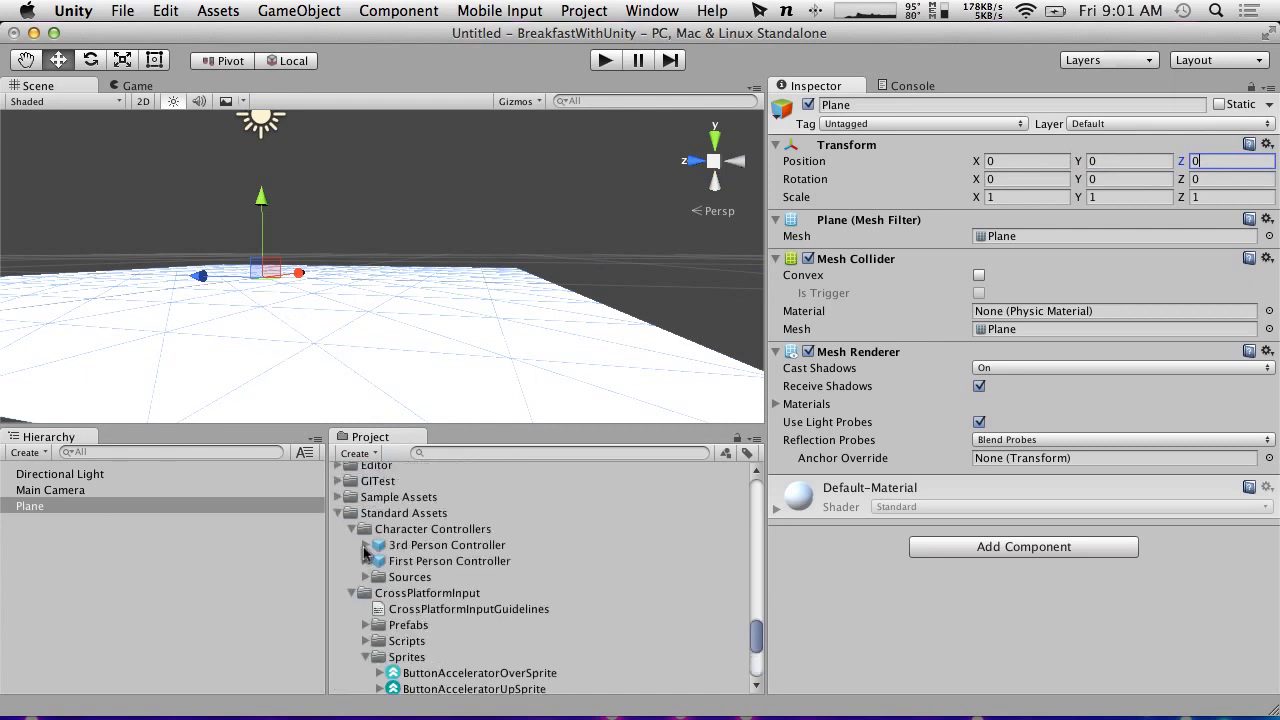
left_click_drag(395, 568, 60, 500)
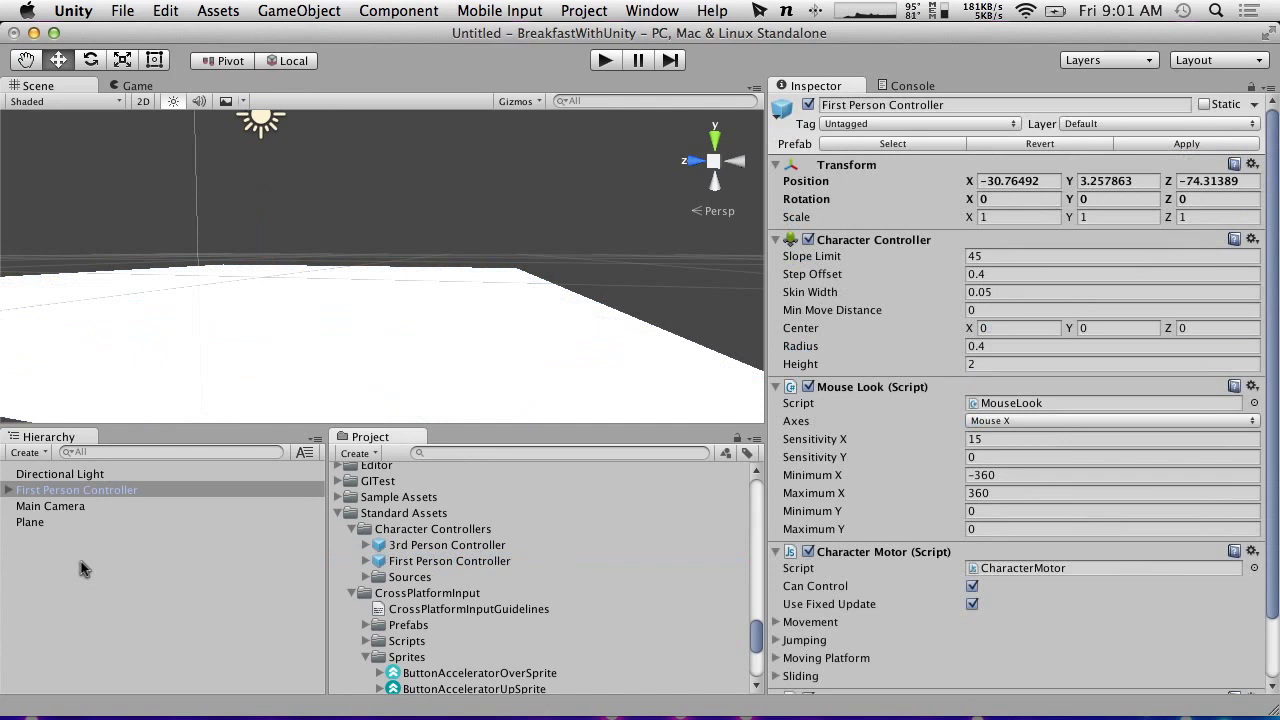
left_click(1040, 181)
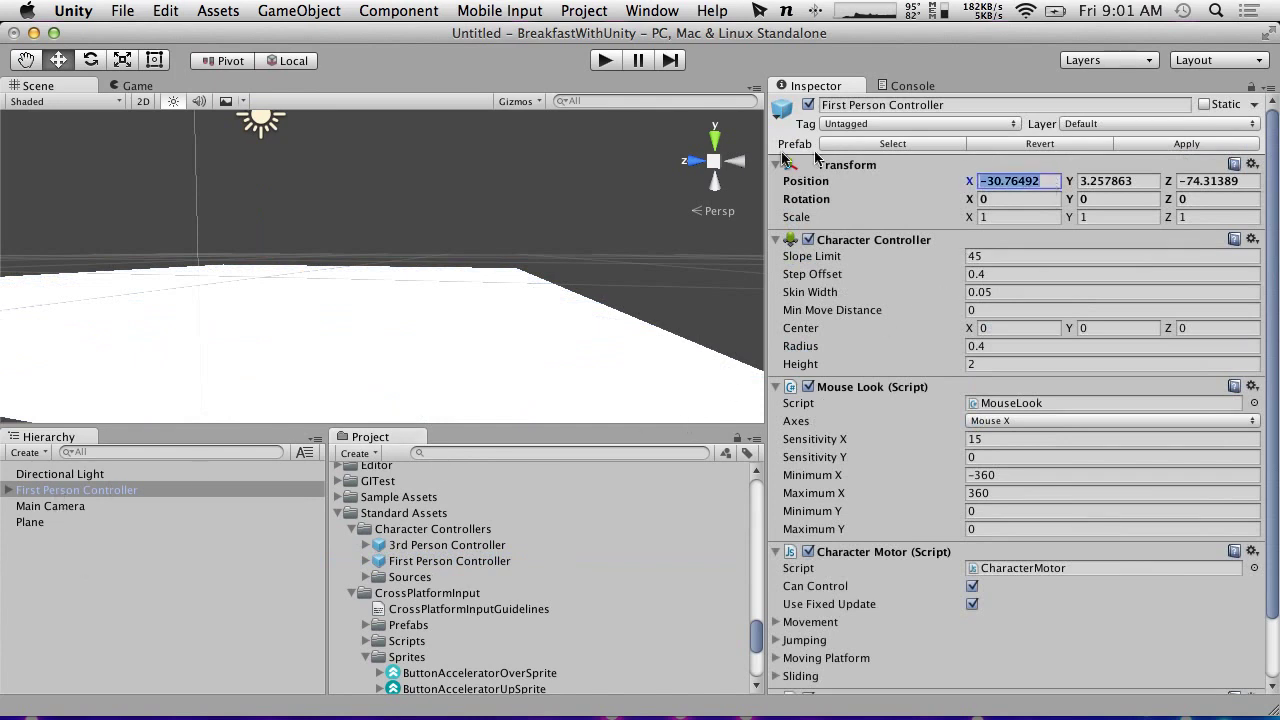
type("0")
left_click(1245, 181)
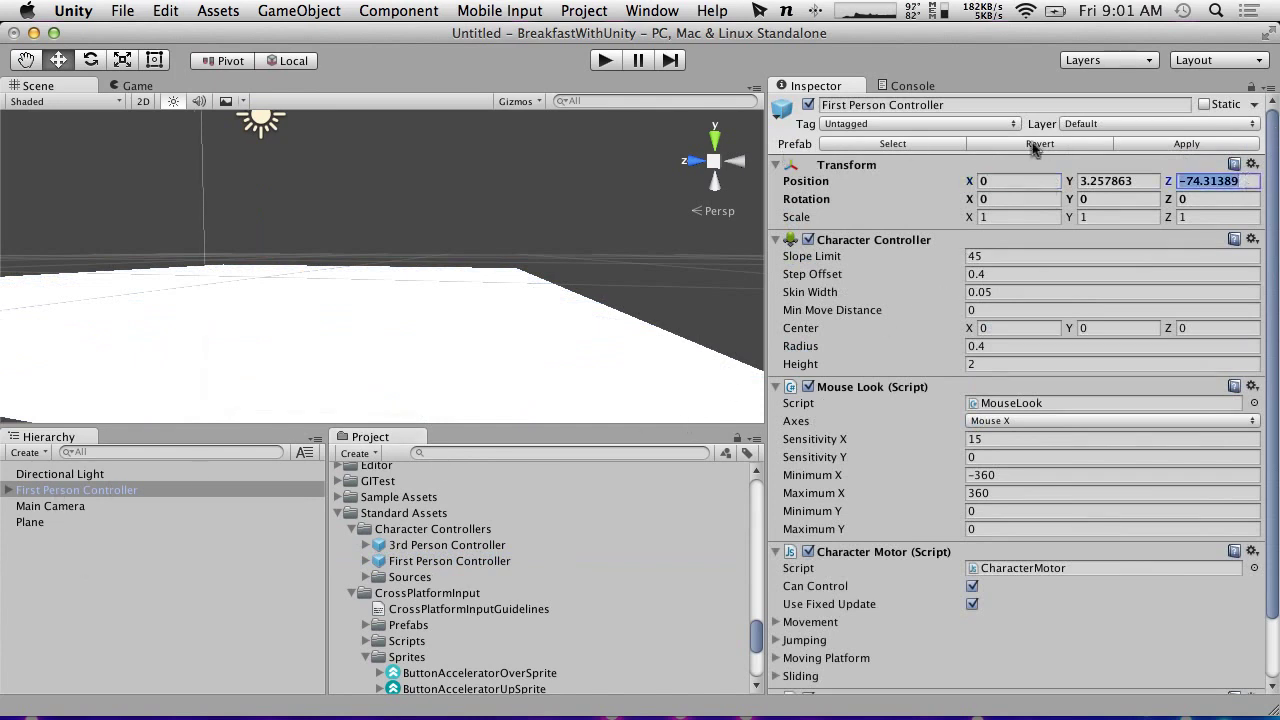
type("0")
left_click(1120, 181)
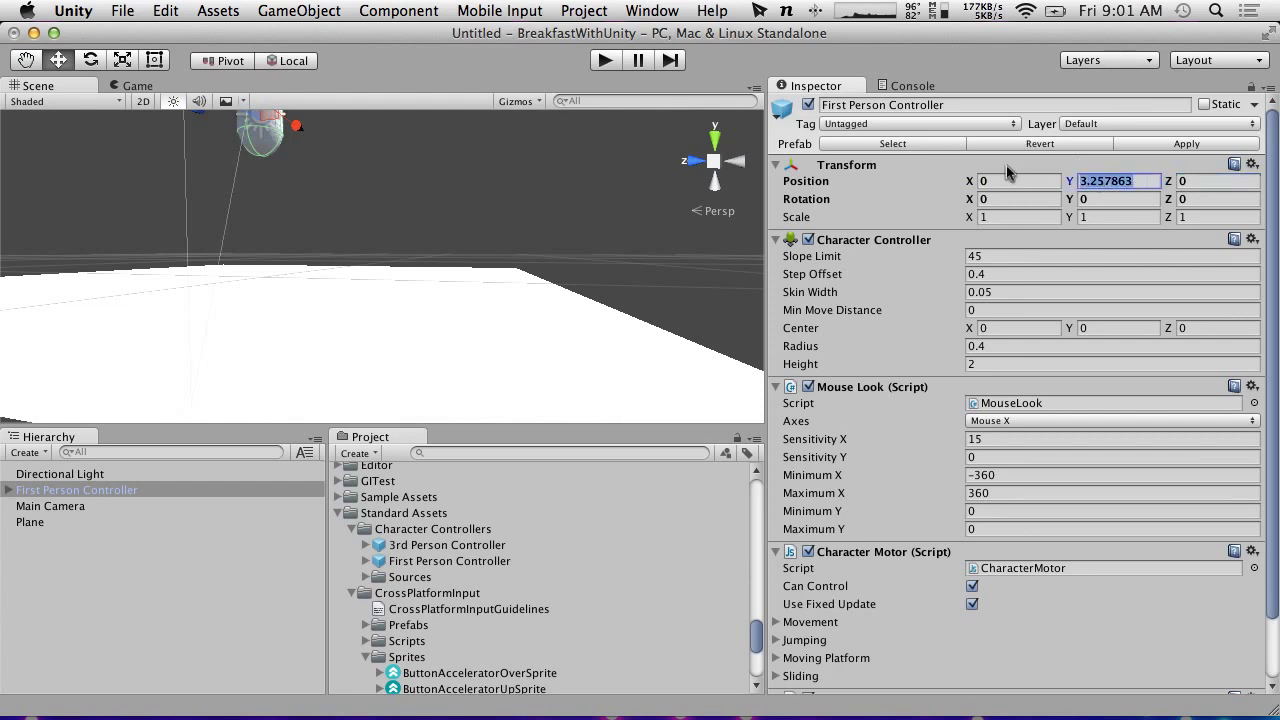
type("1")
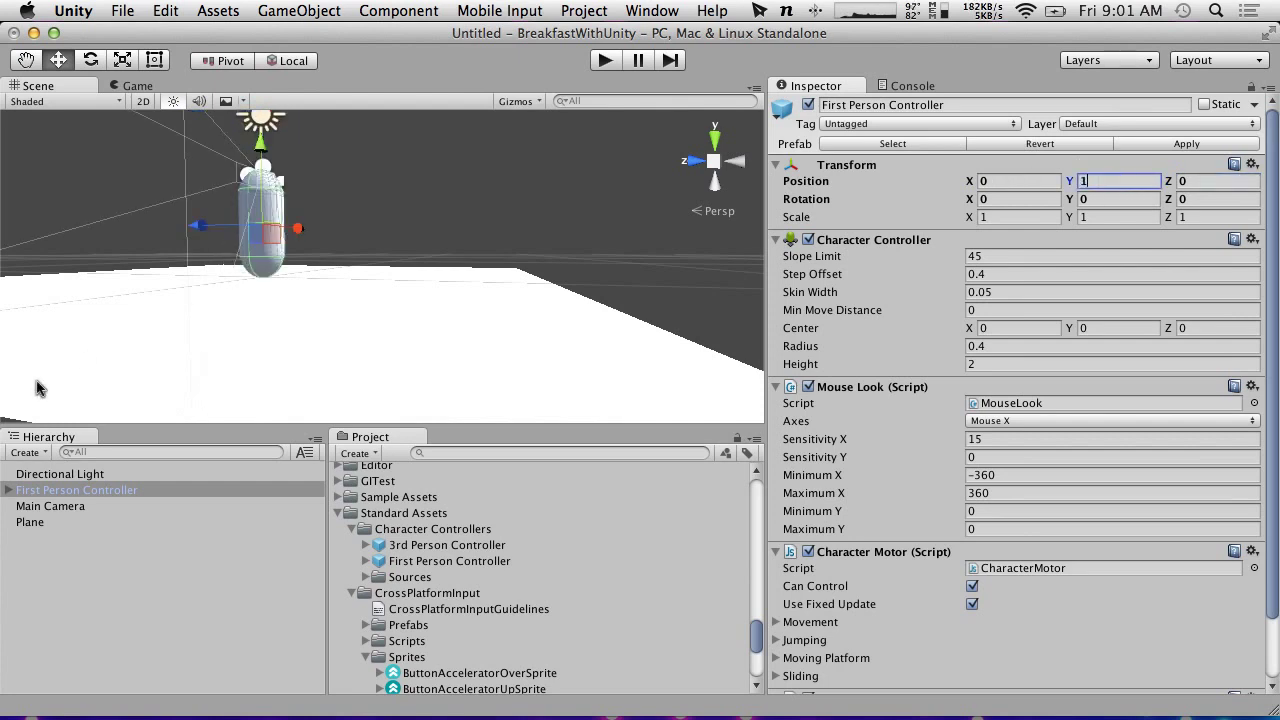
Step: Enlarge the plane by setting its X and Z scale to 10, and frame it in the scene view
left_click(30, 521)
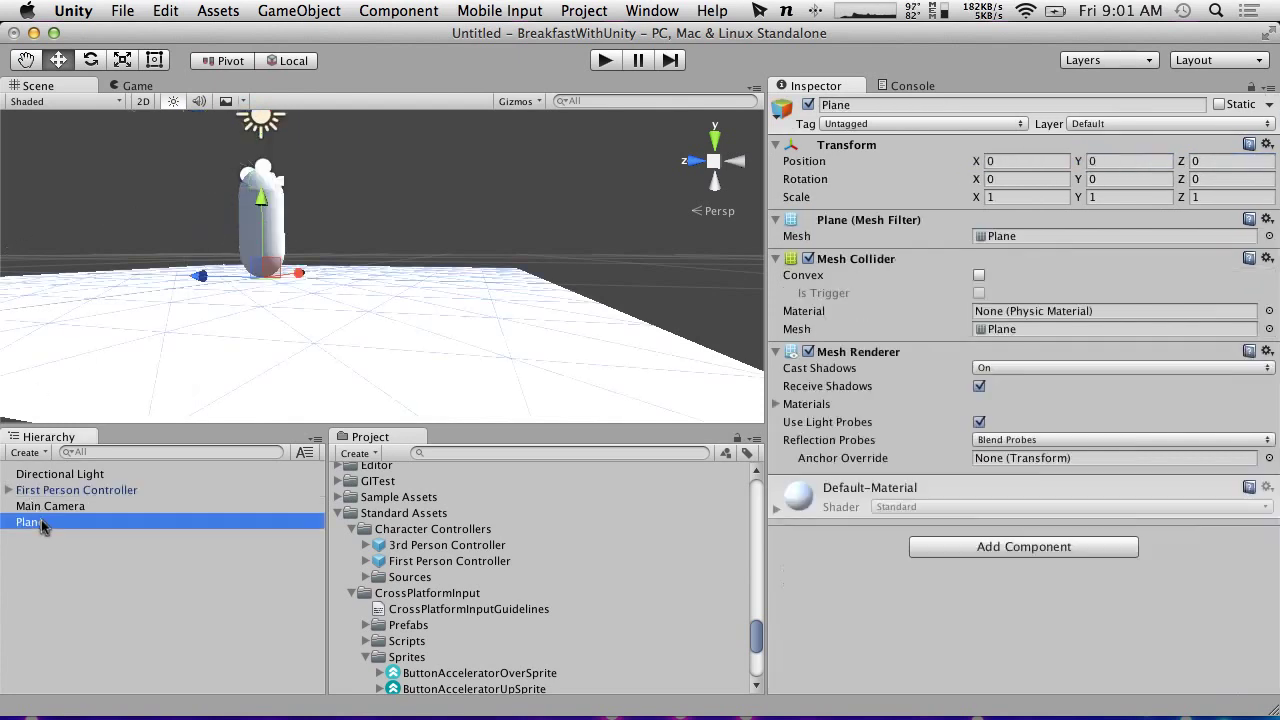
left_click(1010, 197)
type("10")
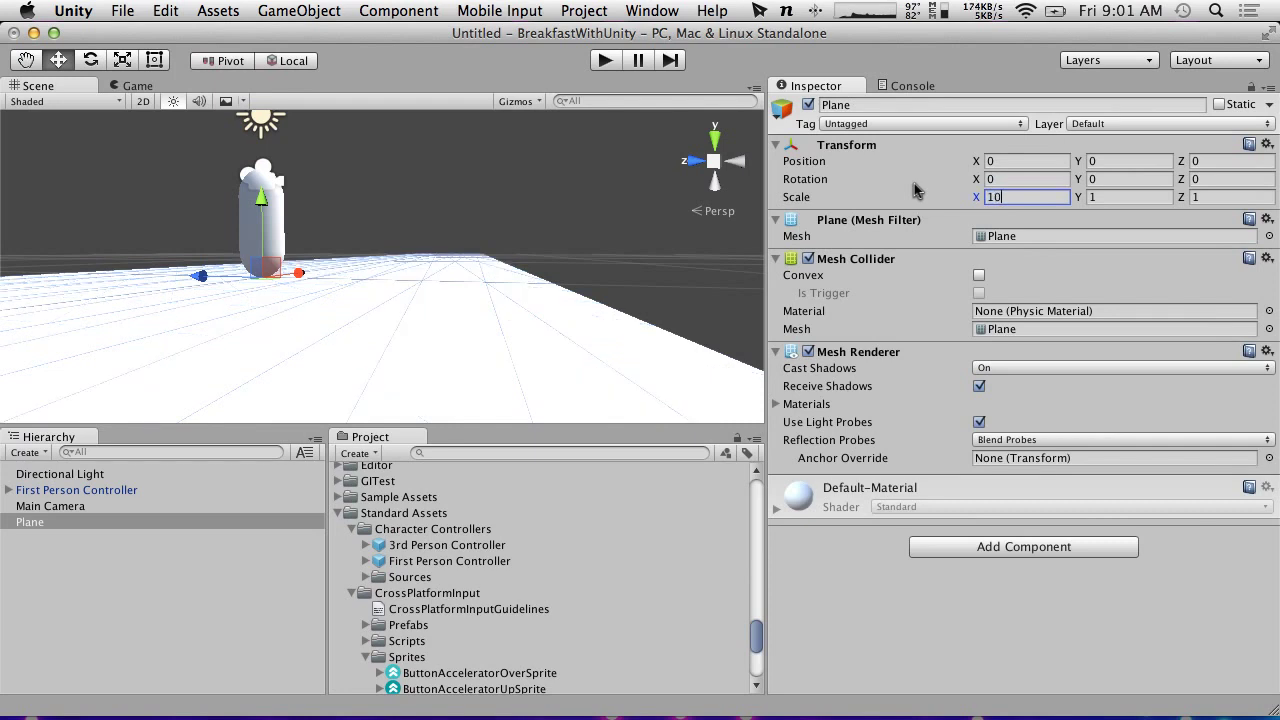
left_click(1229, 196)
type("10")
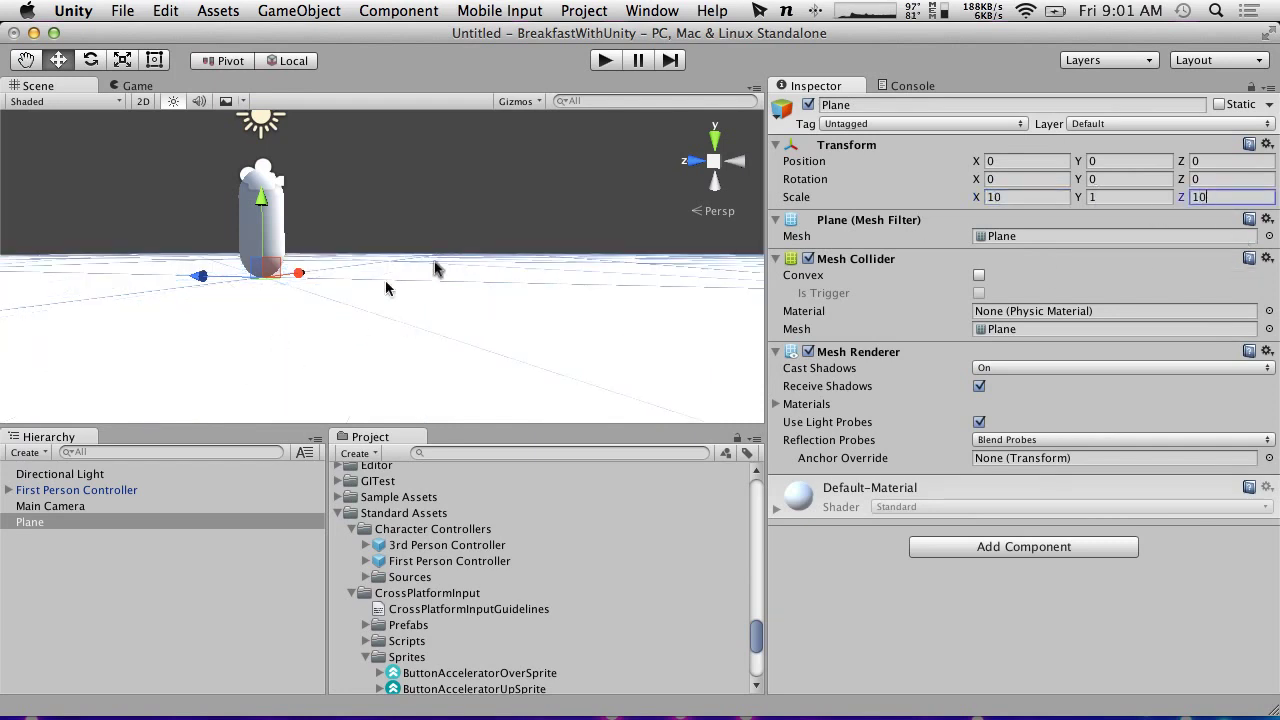
double_click(28, 521)
left_click_drag(300, 270, 249, 335, "alt")
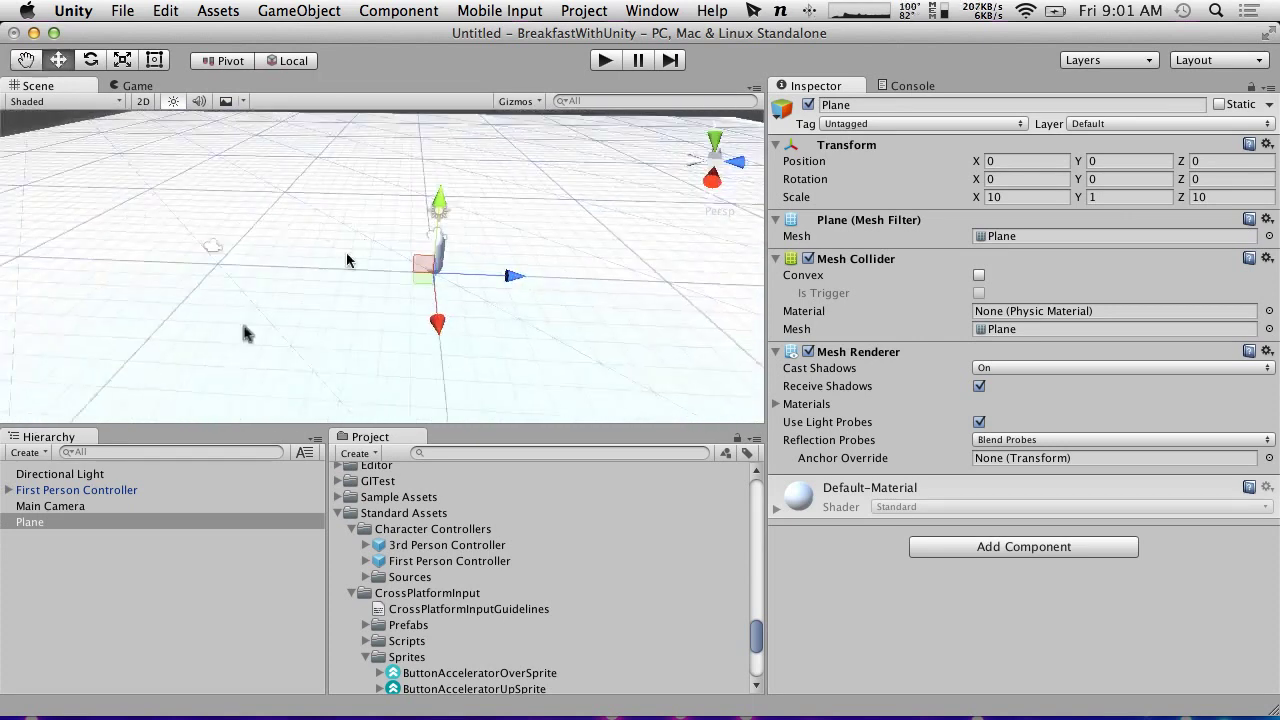
left_click(24, 453)
left_click(50, 477)
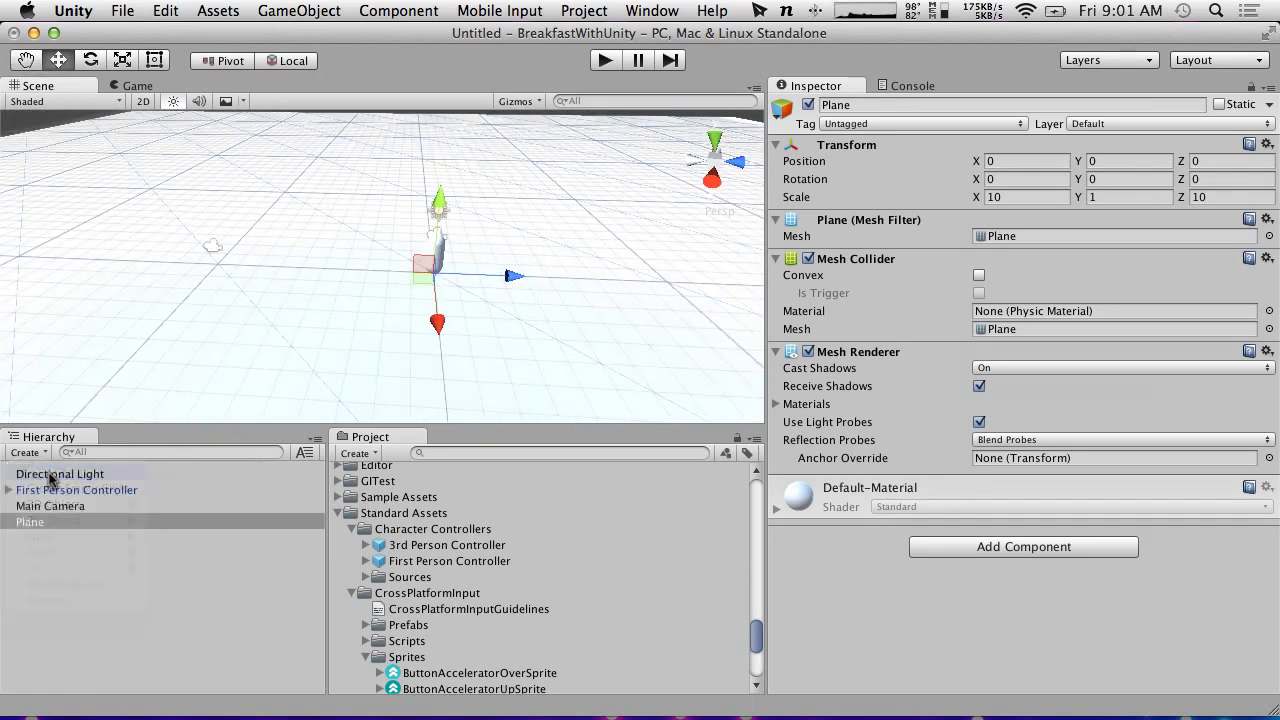
left_click_drag(465, 270, 724, 280)
left_click(1020, 197)
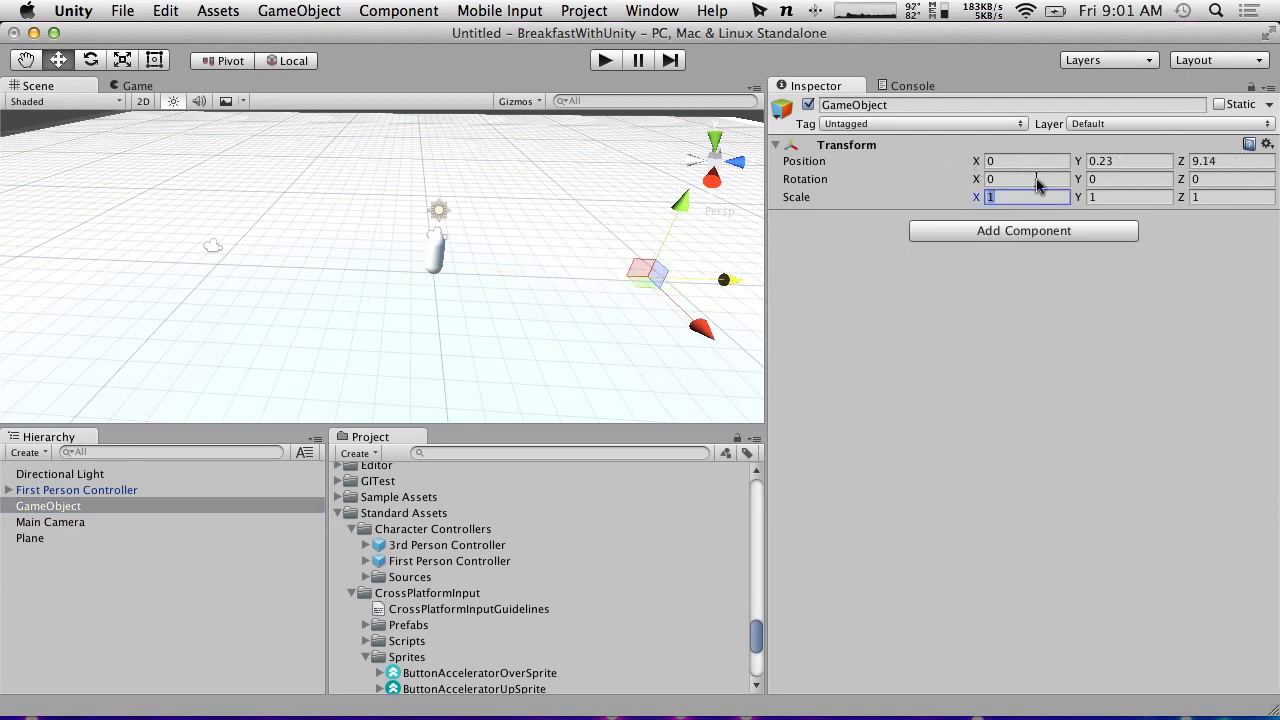
left_click_drag(559, 261, 378, 416, "alt")
right_click(30, 508)
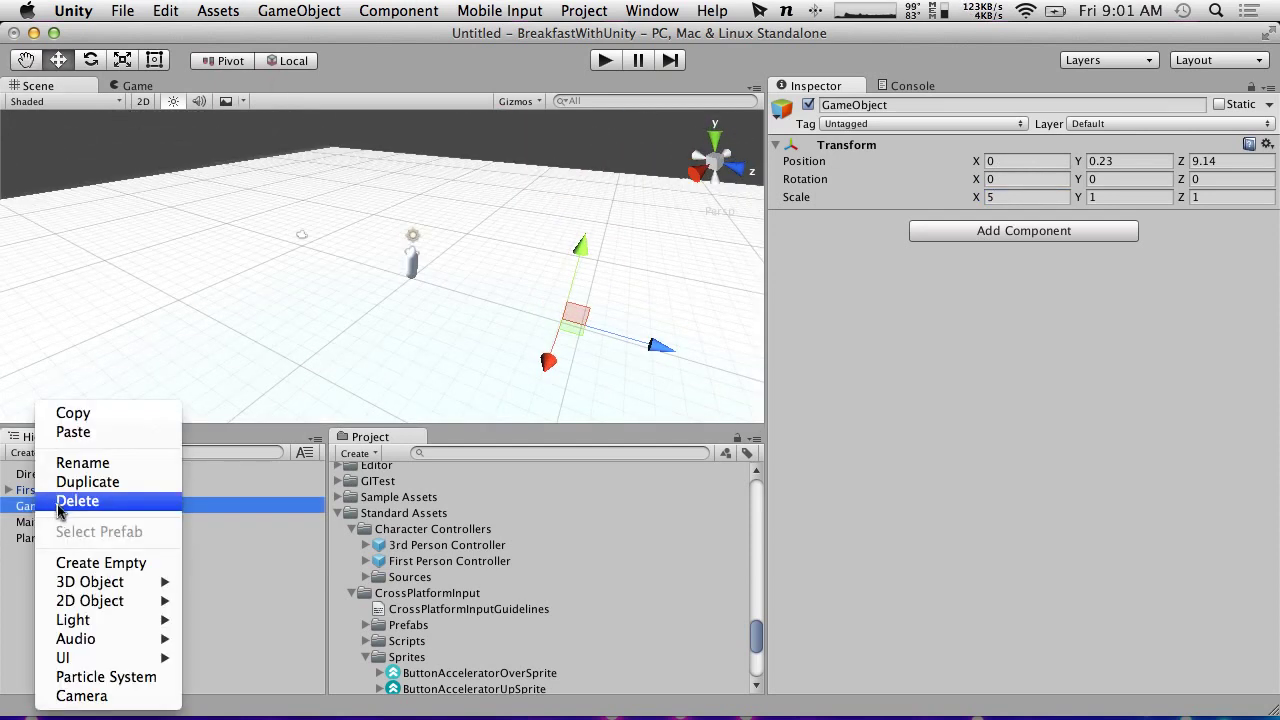
left_click(56, 501)
Step: Add a 3D cube to the scene and set its position to X 0, Y 0, Z 0
left_click(34, 454)
mouse_move(80, 505)
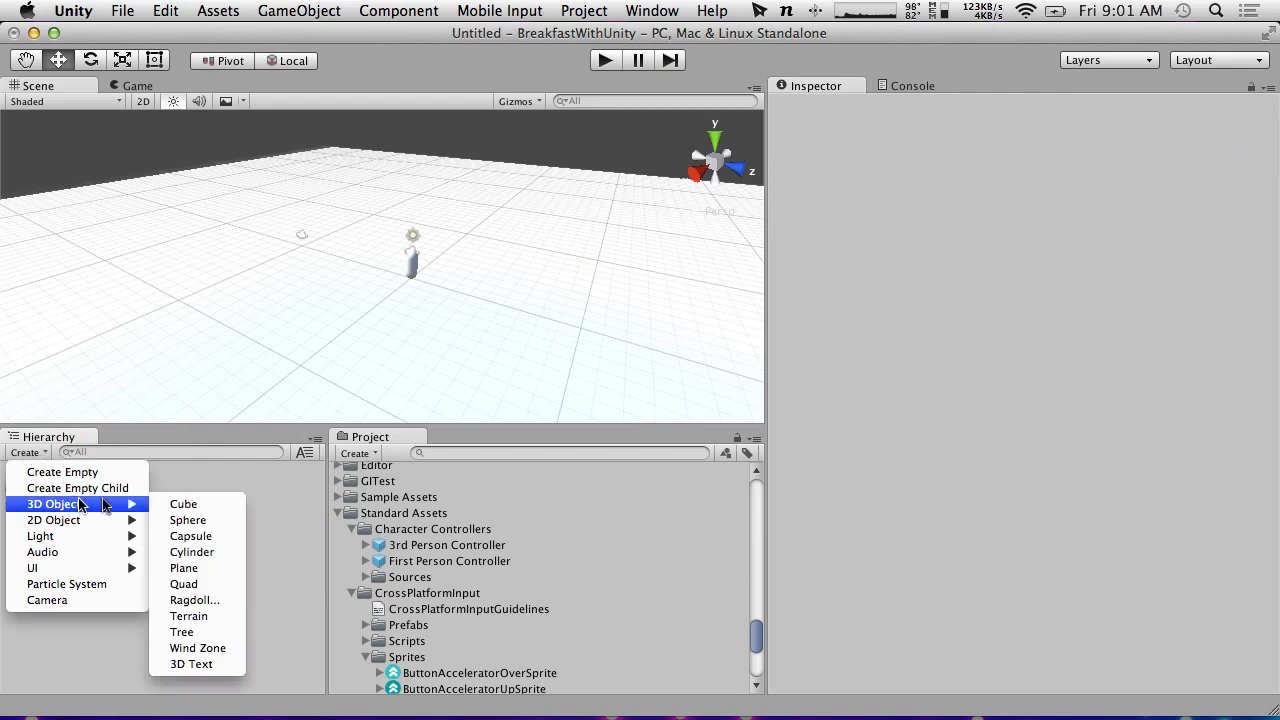
left_click(200, 504)
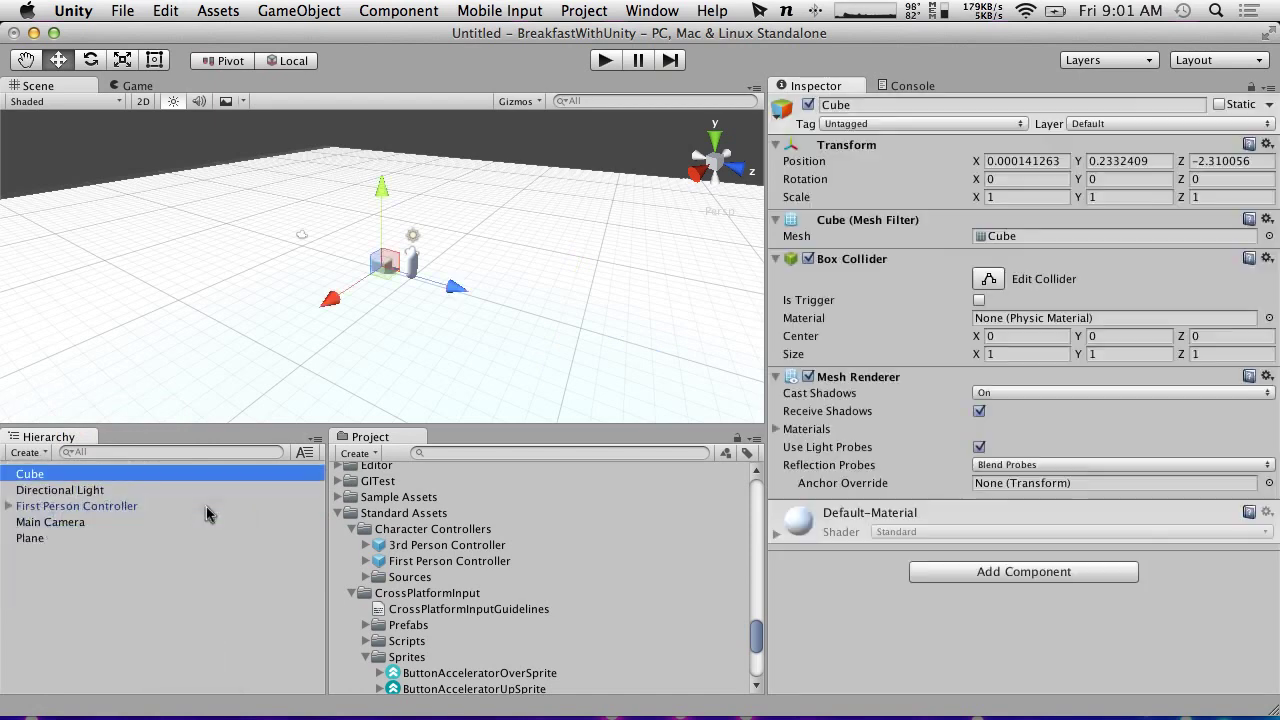
left_click_drag(457, 297, 652, 346)
left_click(1120, 161)
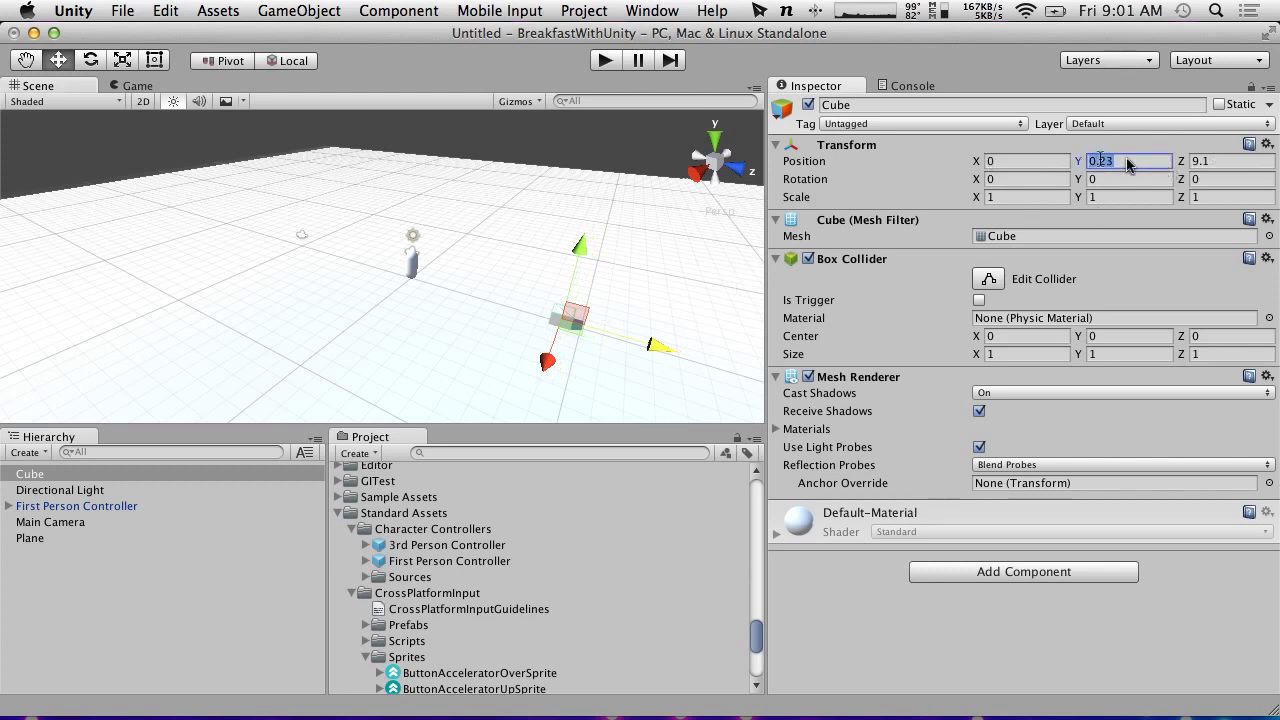
type("0")
left_click(1230, 161)
type("0")
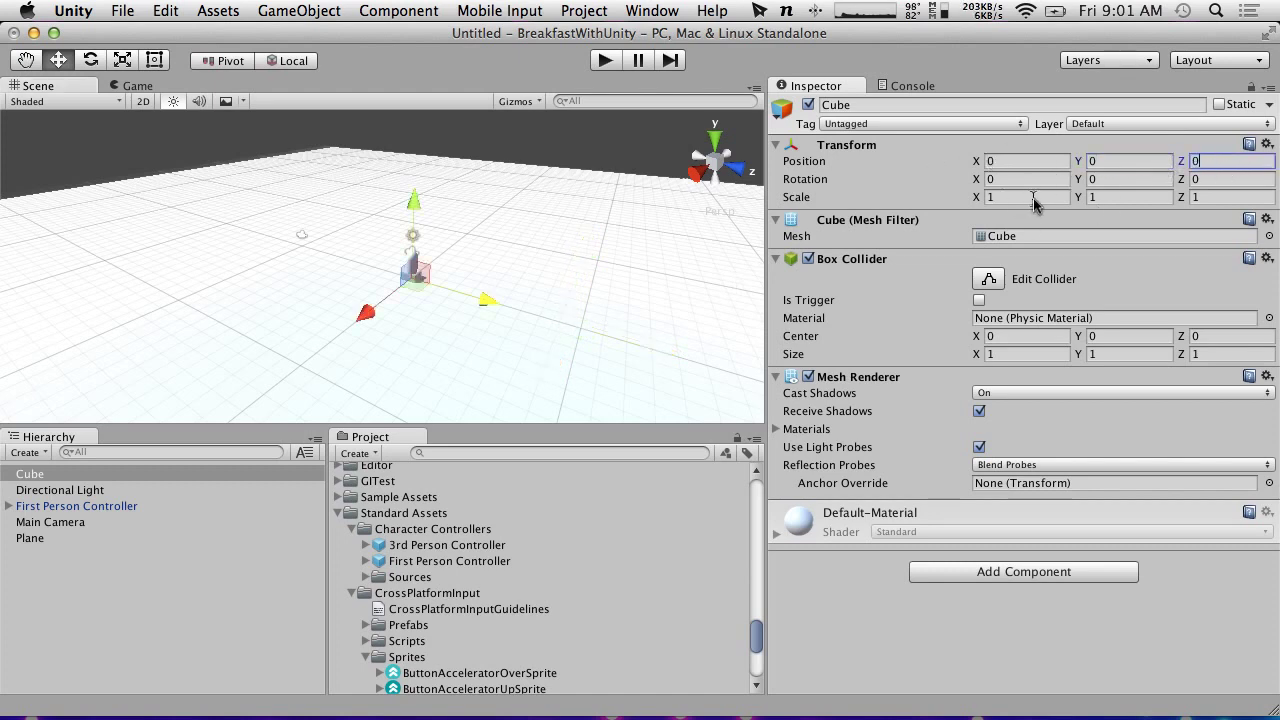
Step: Scale the cube to 10 on X and 4 on Y to form a wall
left_click(1033, 197)
type("10")
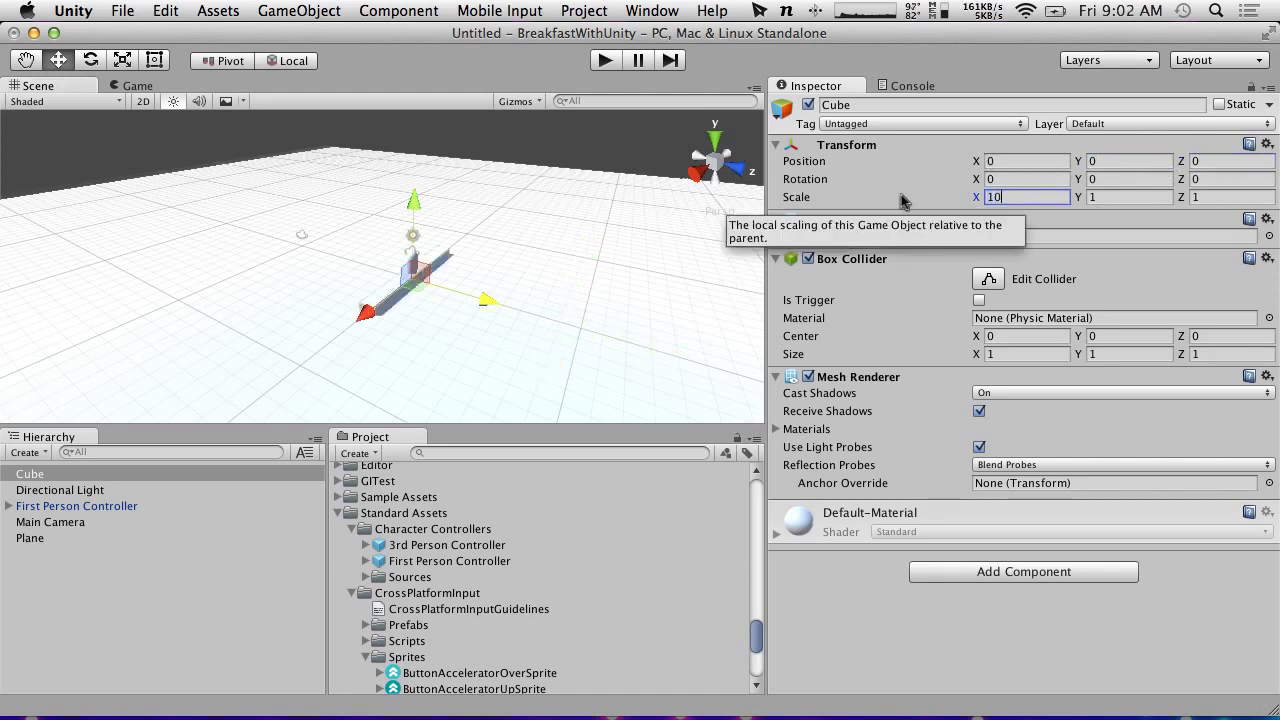
left_click(1126, 198)
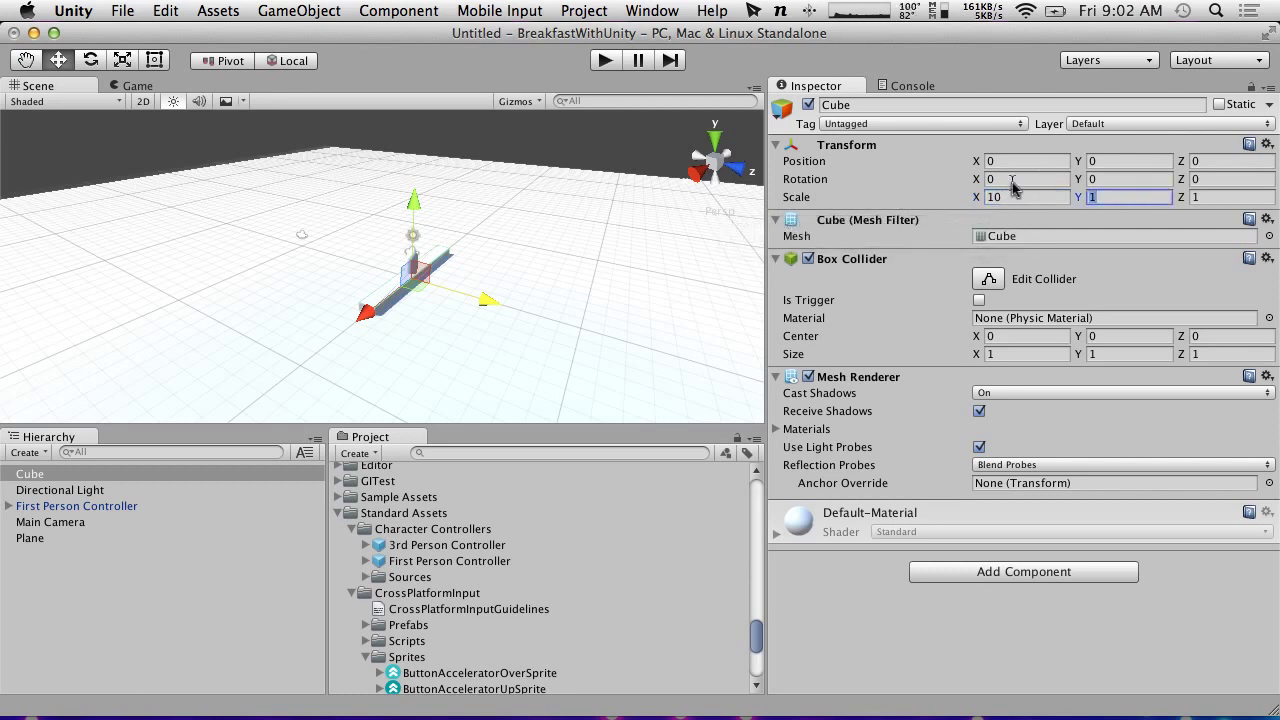
type("4")
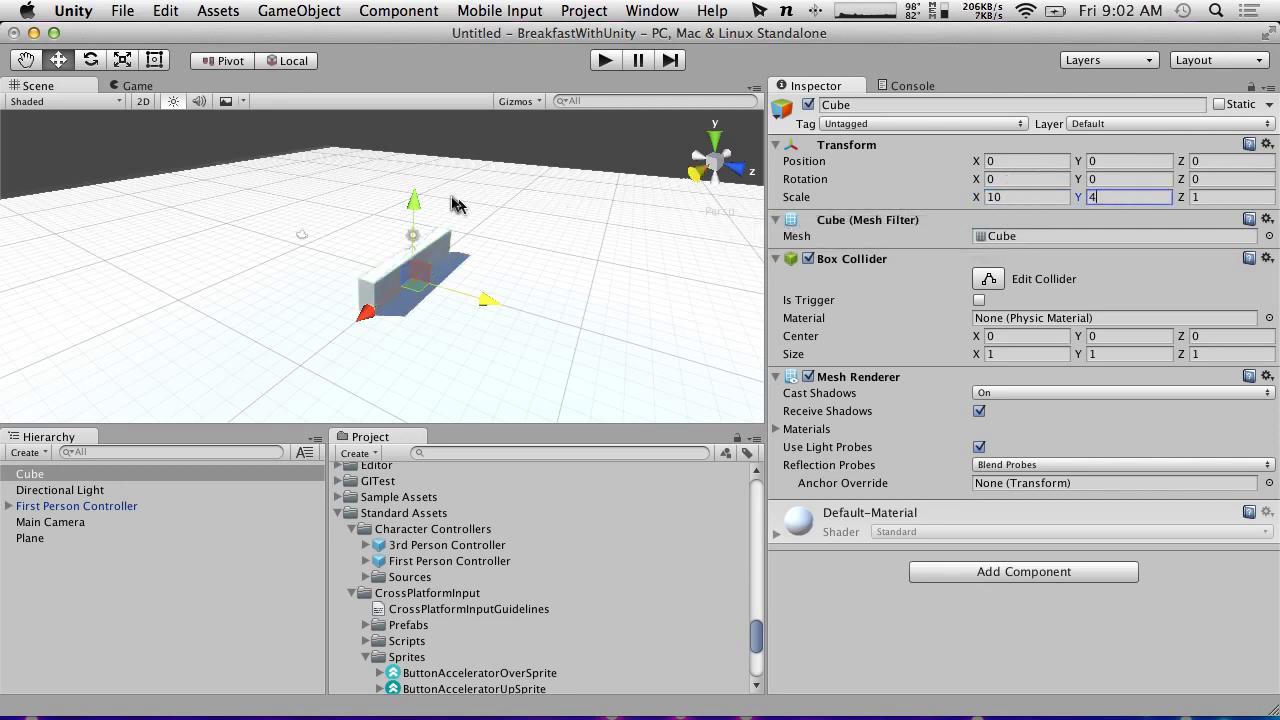
Step: Raise the wall cube to Y 2 and move it in front of the player to Z about 8.57
left_click_drag(416, 210, 418, 185)
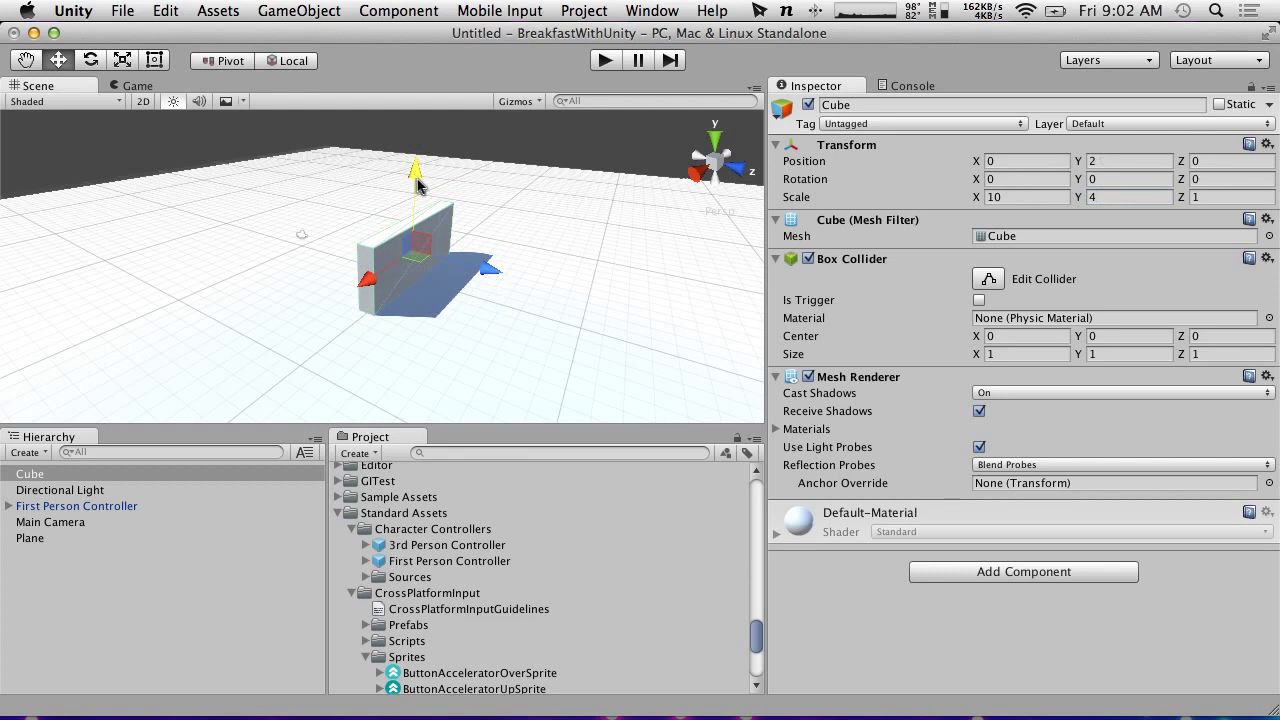
left_click_drag(490, 270, 617, 293)
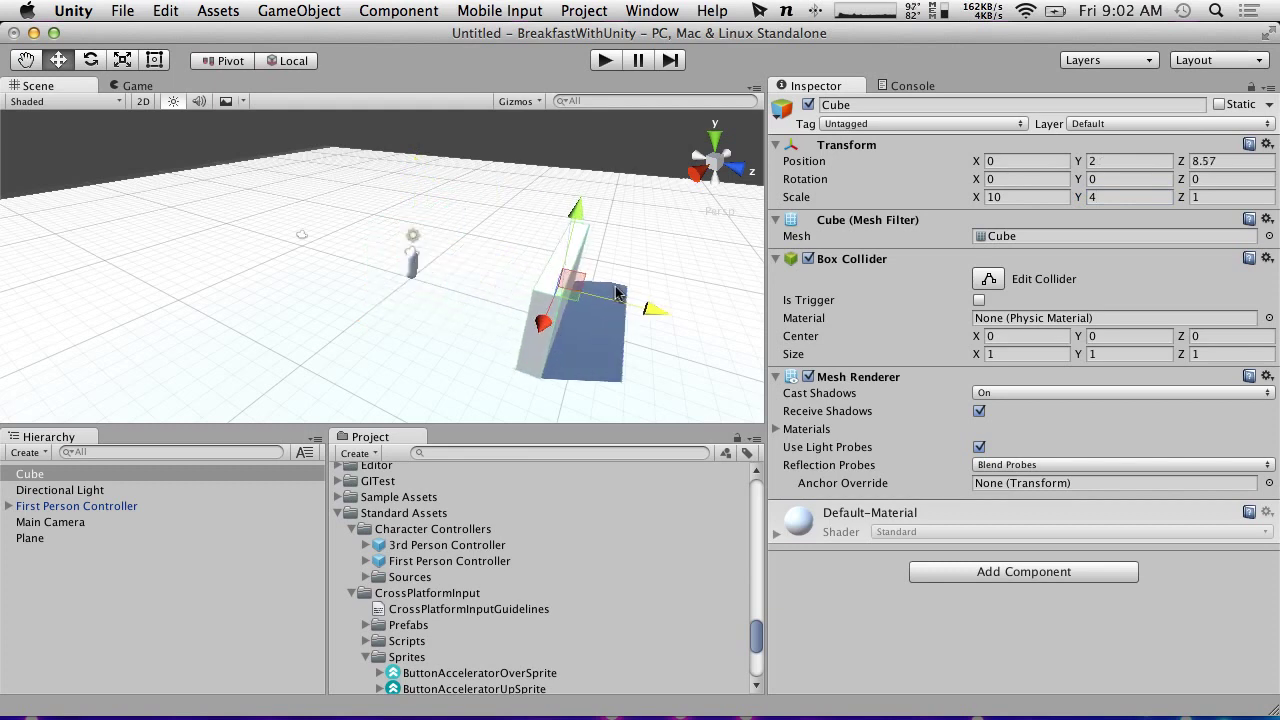
left_click_drag(360, 268, 783, 163, "alt")
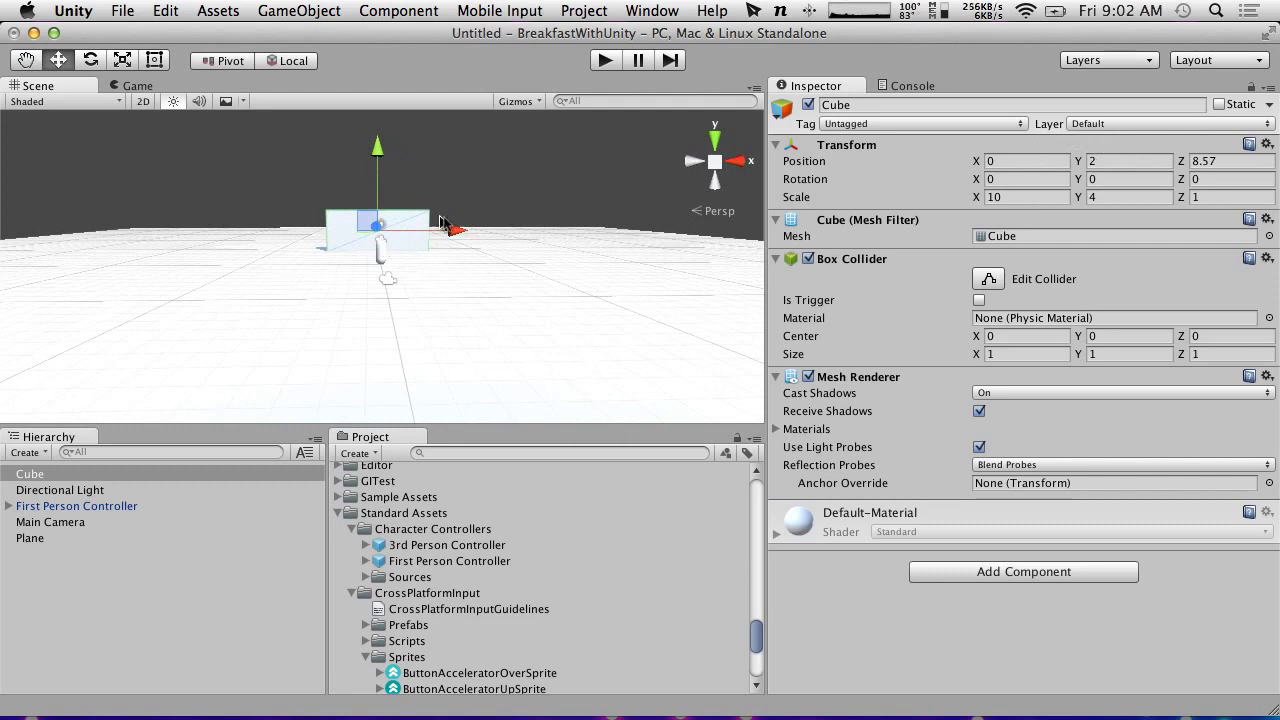
Step: Shift the wall cube to one side of the player by setting its X position to -6.5
left_click_drag(441, 222, 372, 234)
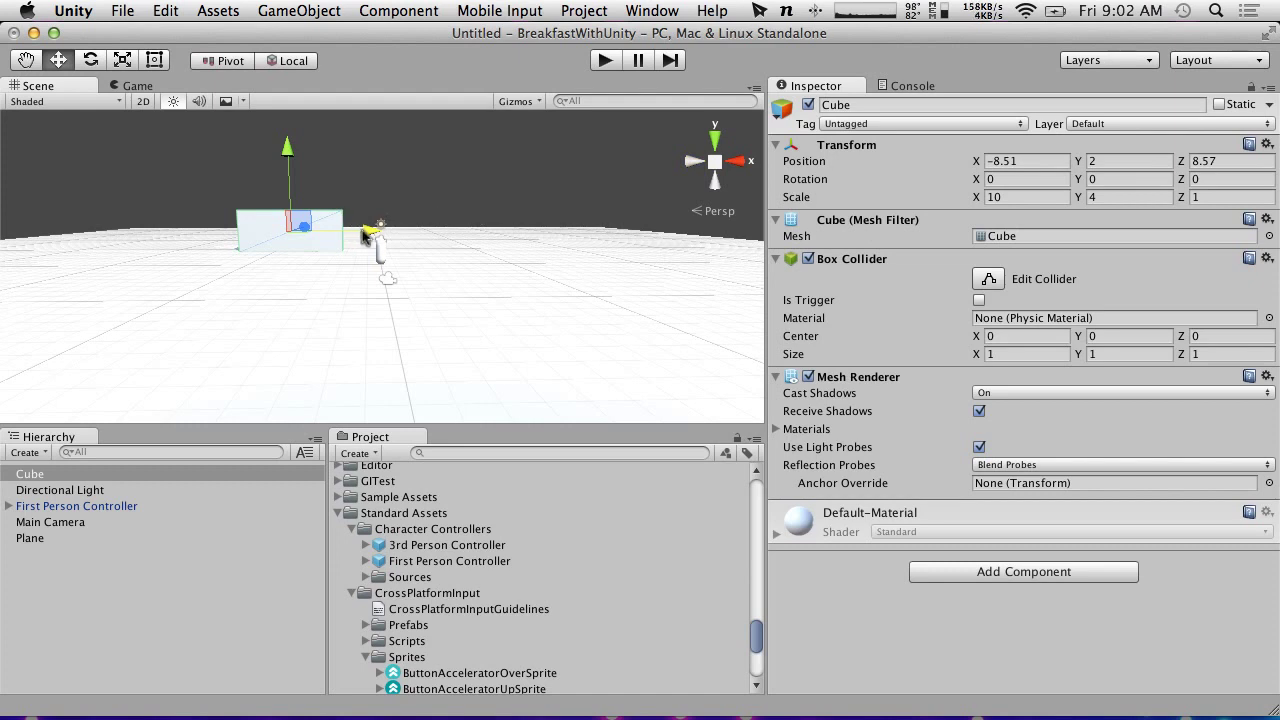
left_click_drag(366, 236, 396, 234)
left_click(1020, 161)
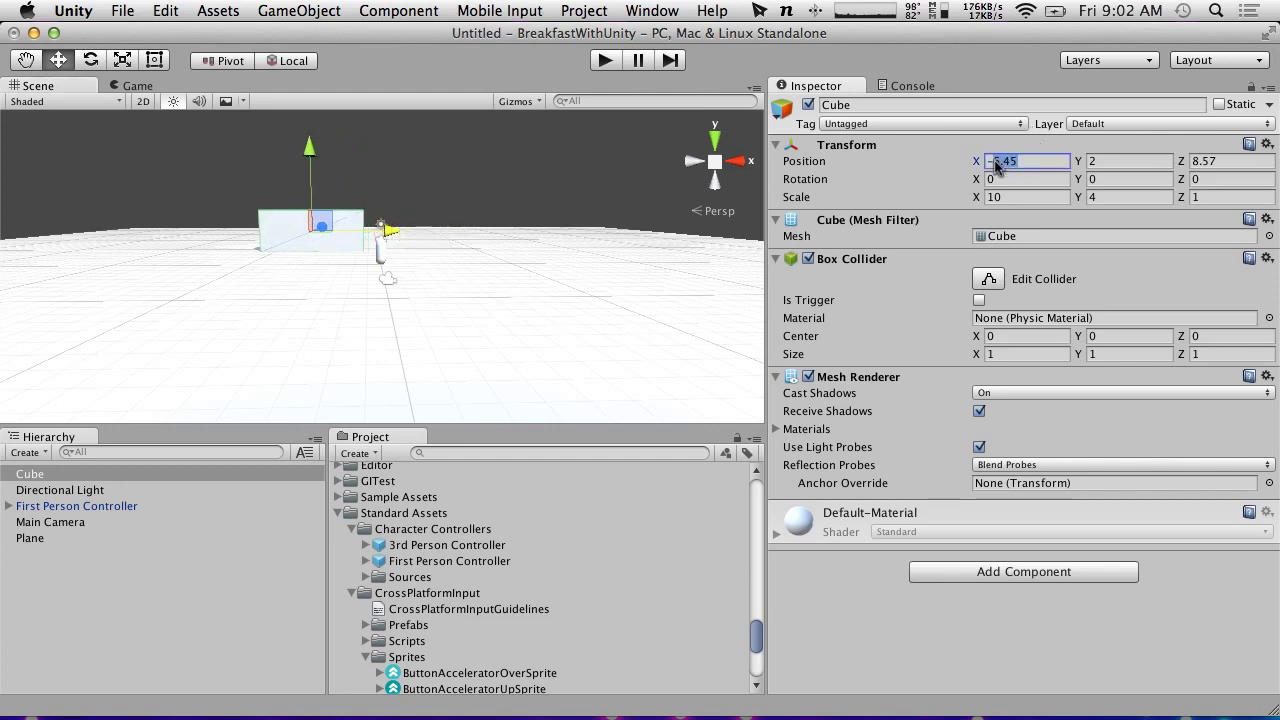
type("-6")
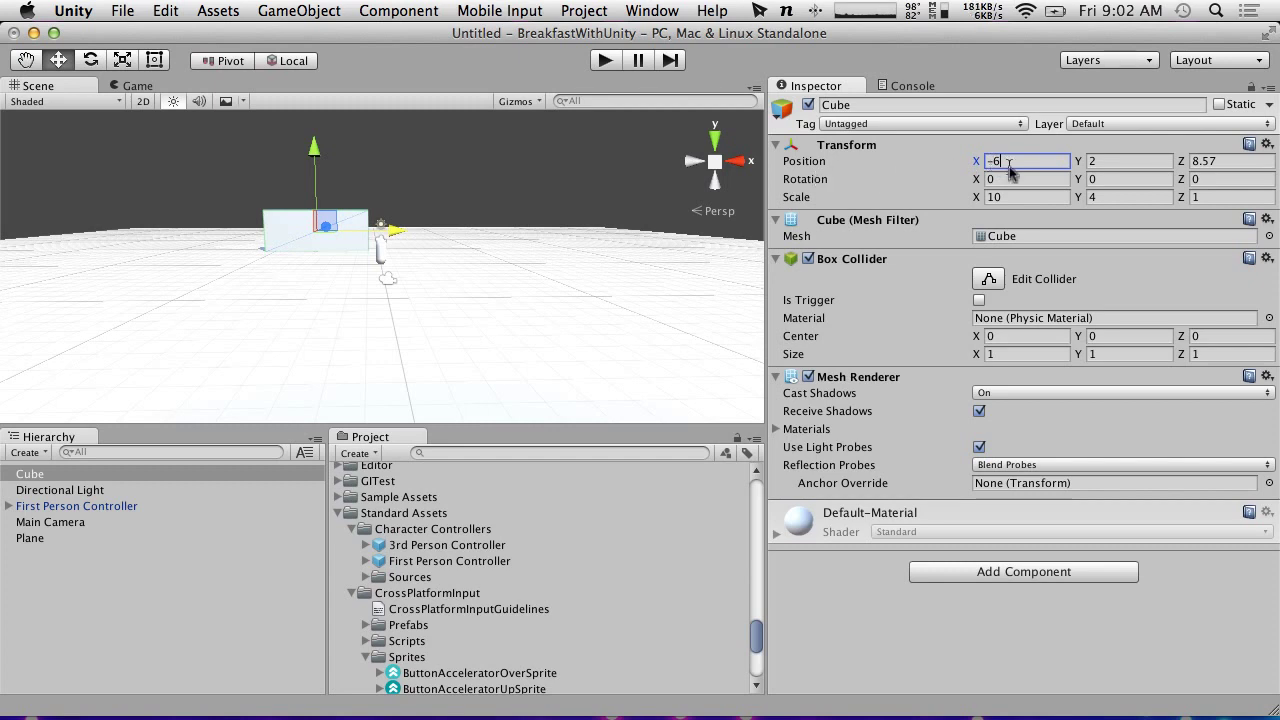
type(".5")
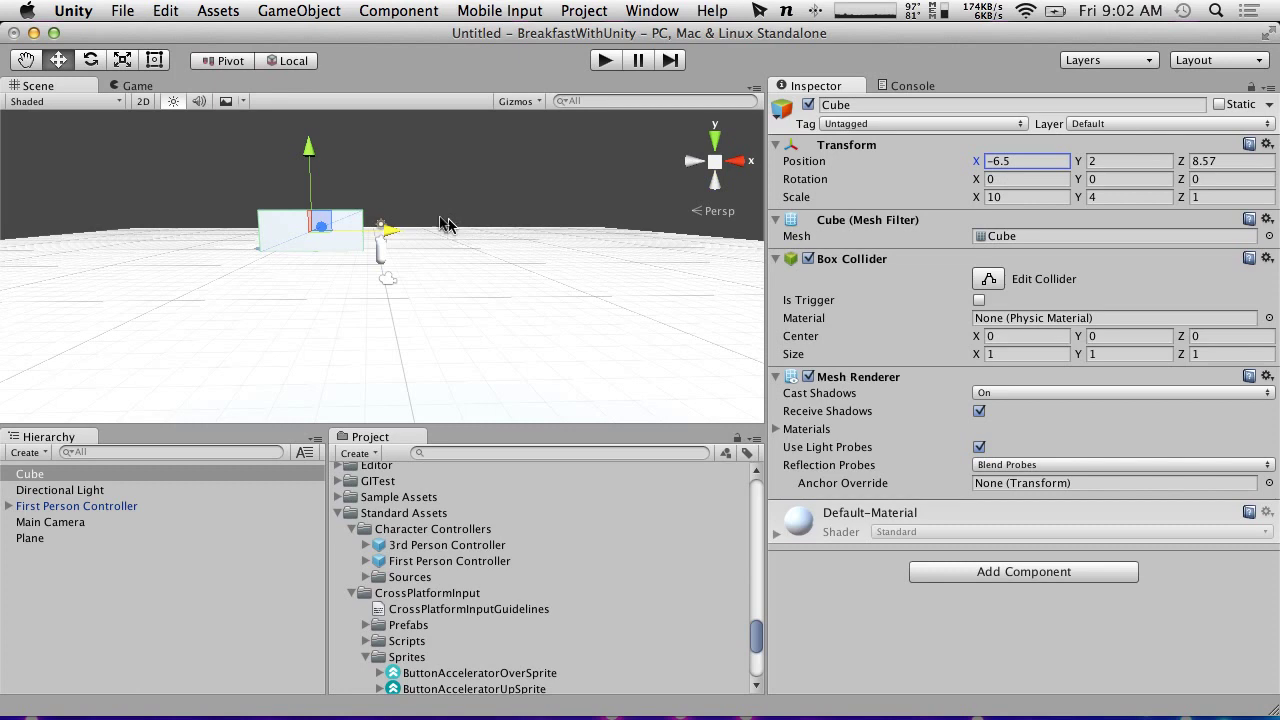
Step: Duplicate the wall cube and place the copy on the other side of the player at X position 6
left_click_drag(393, 234, 495, 232)
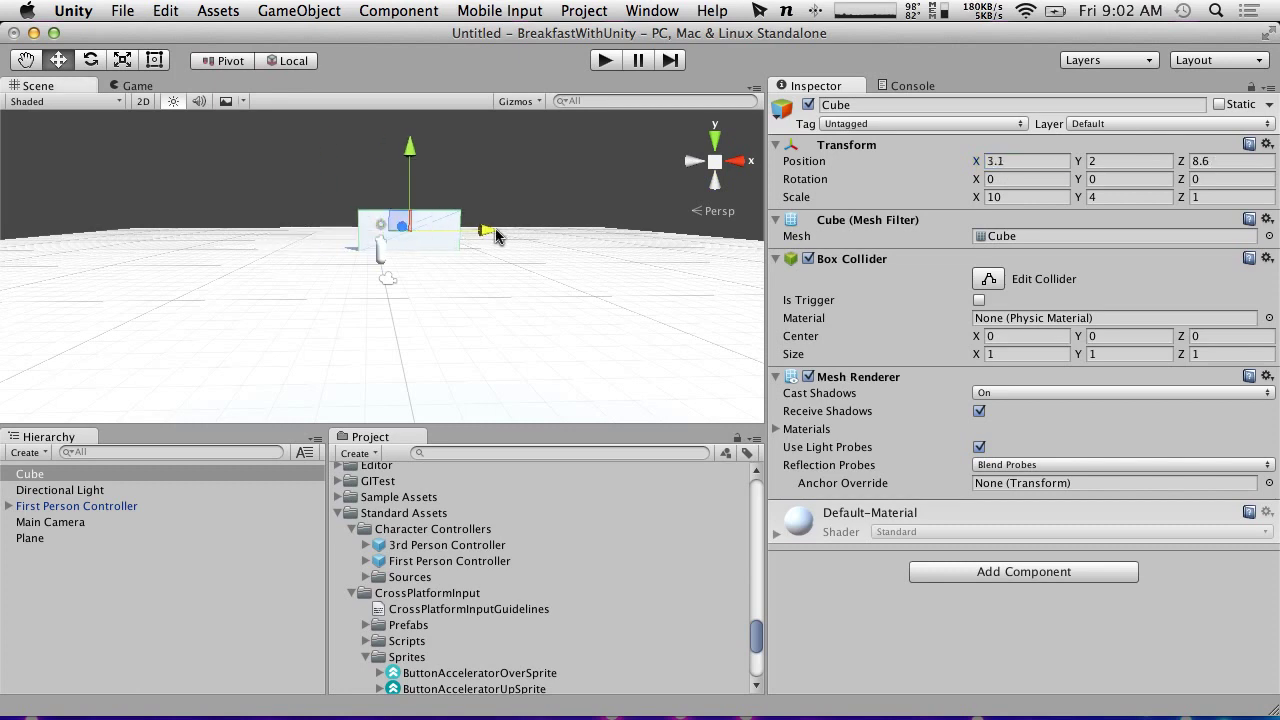
key("super+z")
key("super+d")
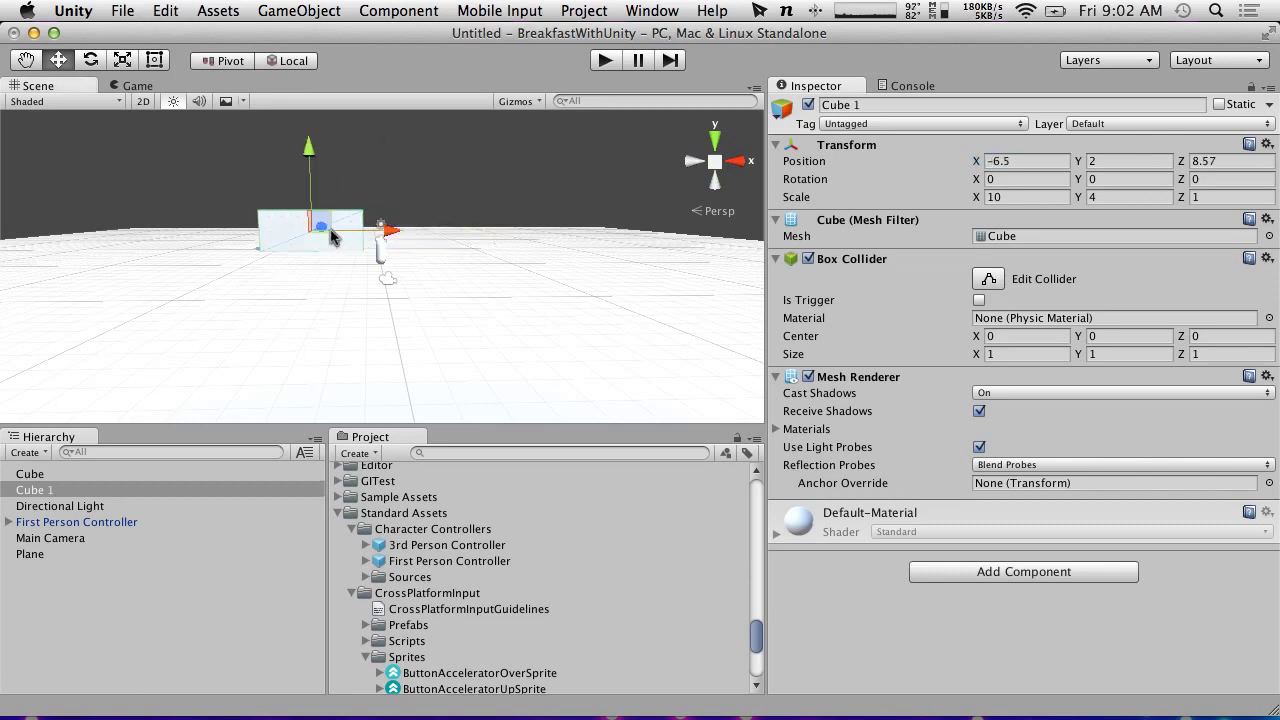
left_click_drag(371, 233, 506, 232)
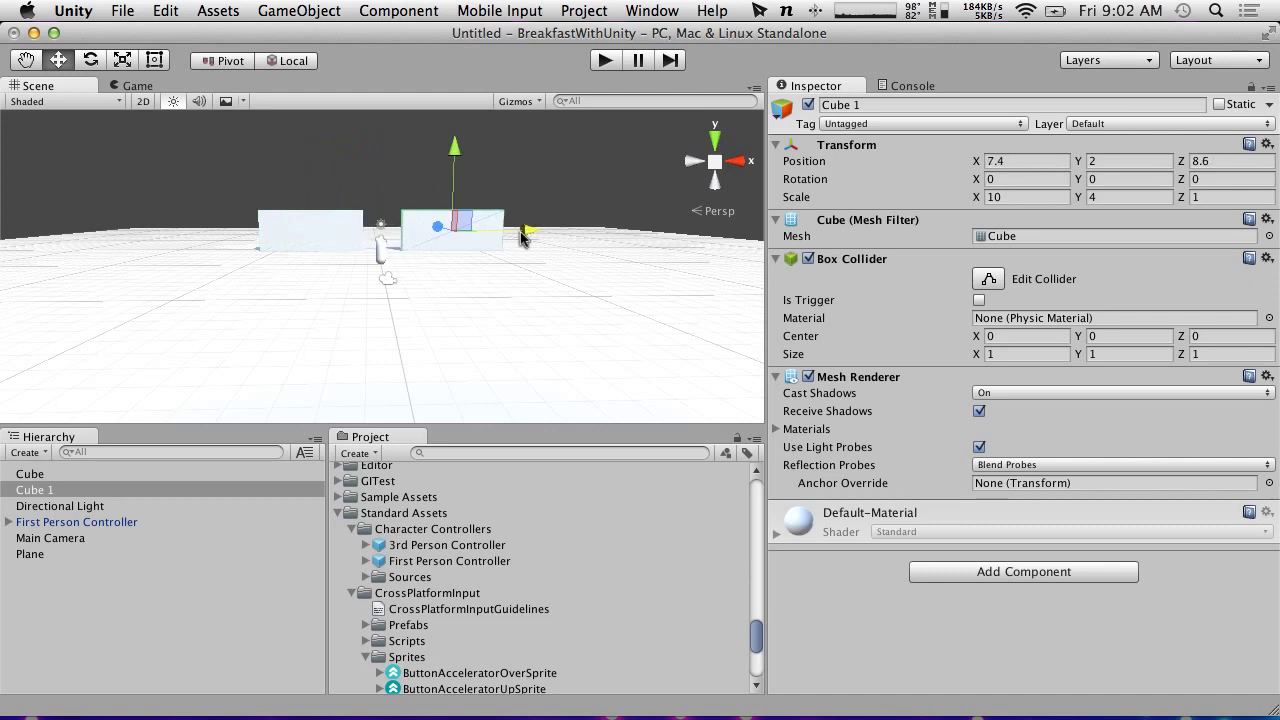
left_click(1035, 163)
type("6")
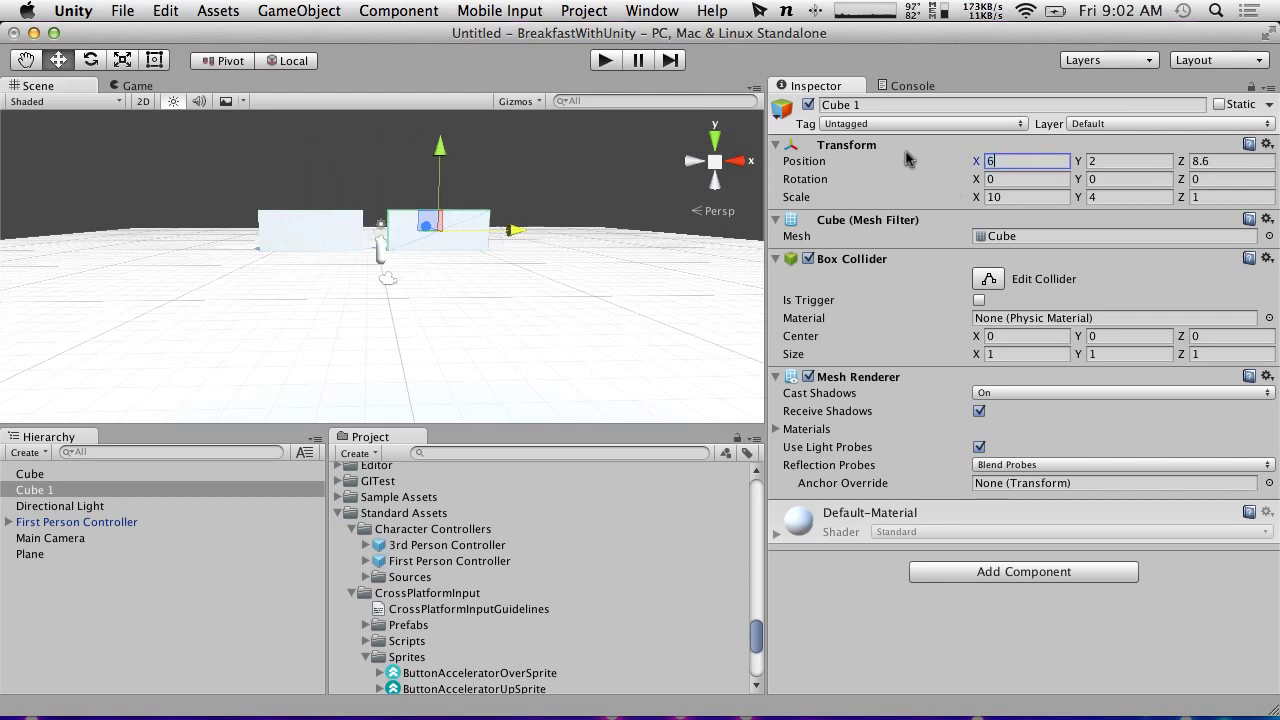
Step: Play the scene, walk the first-person controller towards the gap between the walls, and stop play mode
left_click(605, 60)
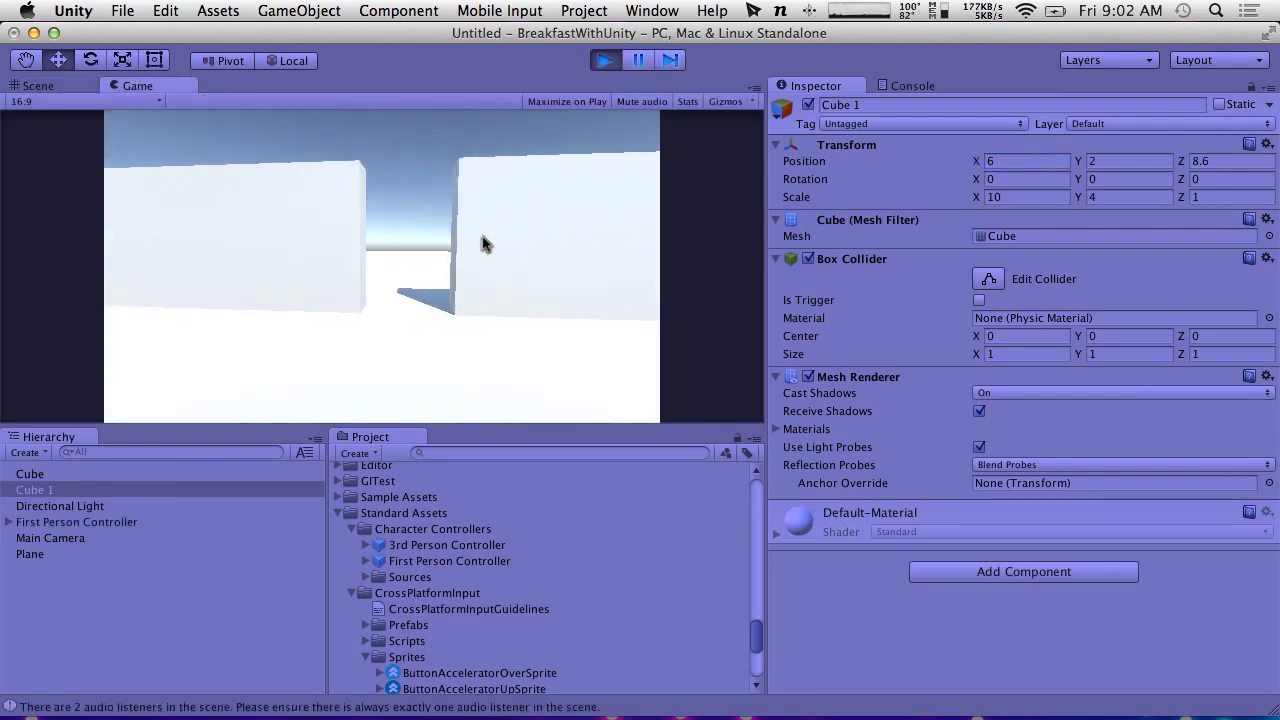
key("w")
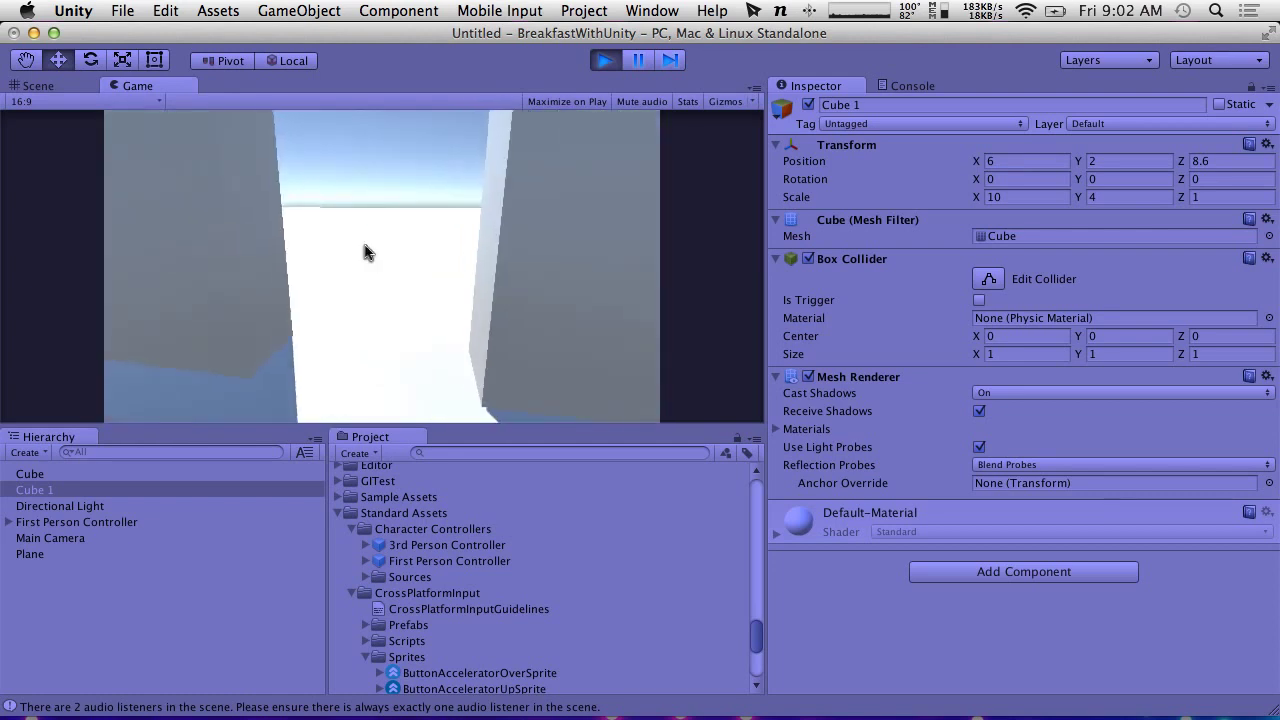
left_click(603, 61)
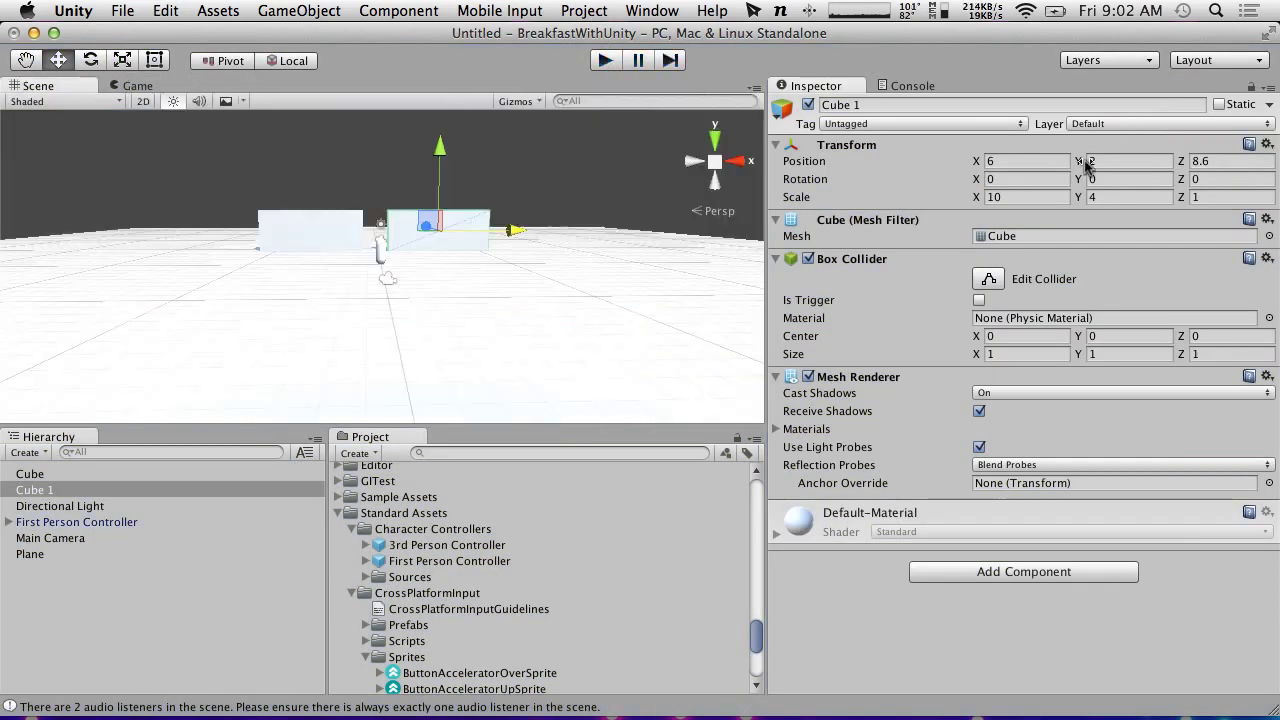
Step: Set the X position of Cube 1 to 6.5 so it mirrors the first wall
left_click(1030, 161)
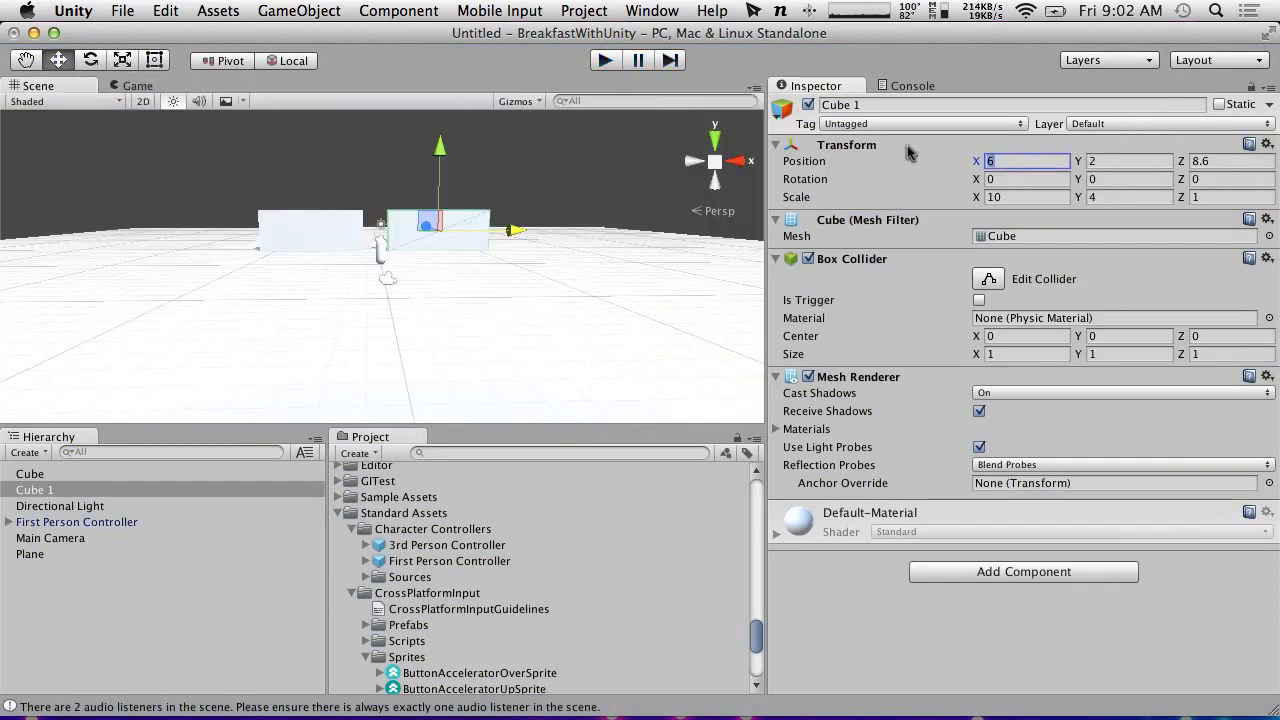
left_click(128, 474)
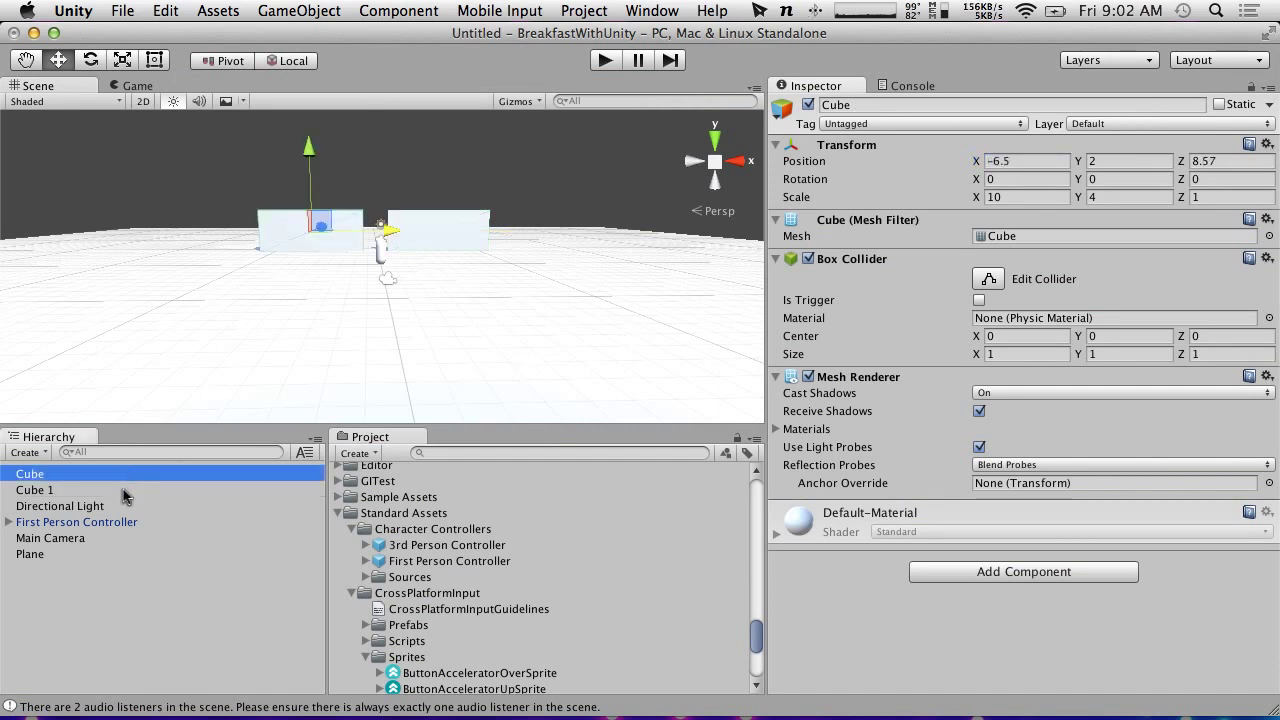
left_click(125, 491)
left_click(1030, 162)
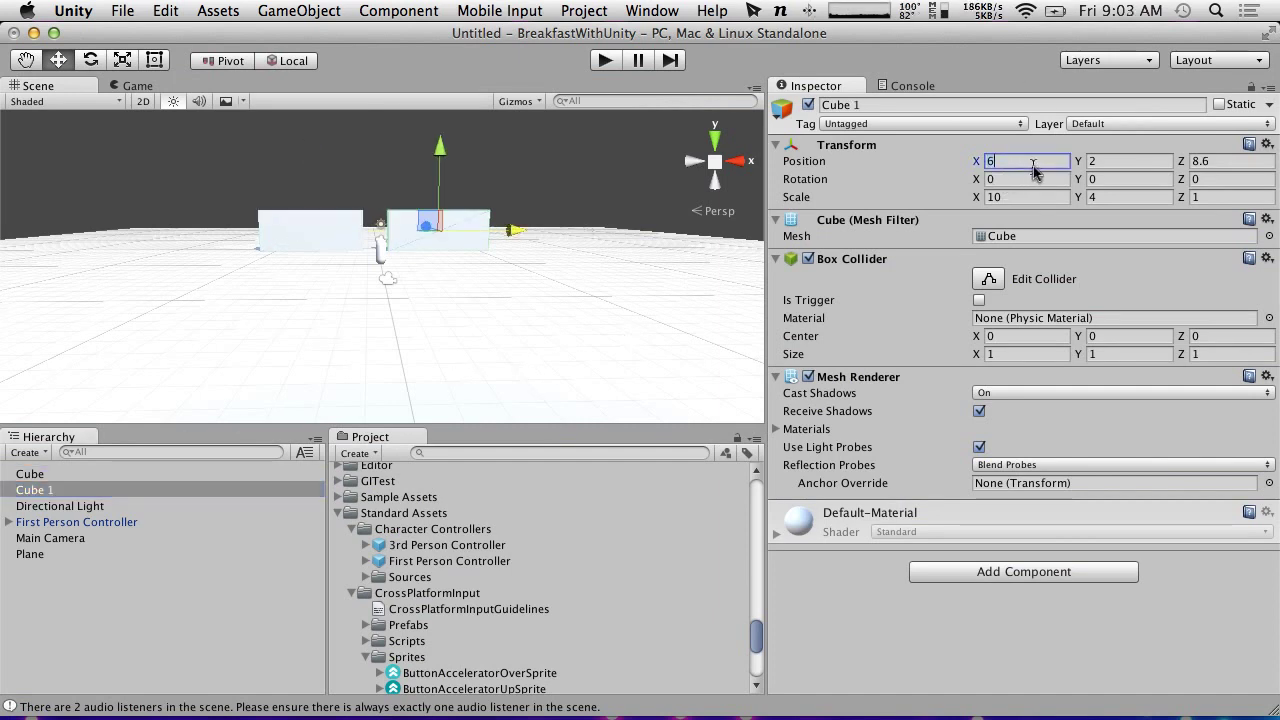
type("6.5")
key("Return")
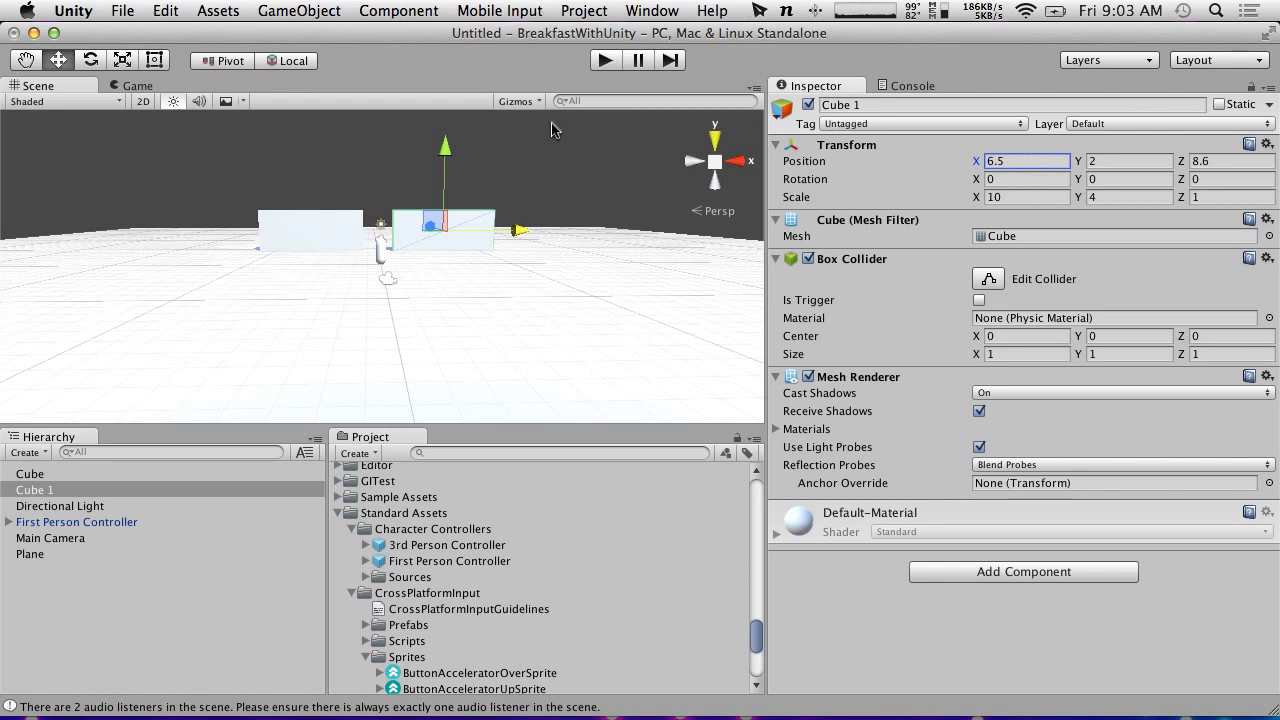
Step: Add a third 3D cube and move it into the gap between the walls at Z about 8.41
left_click(31, 452)
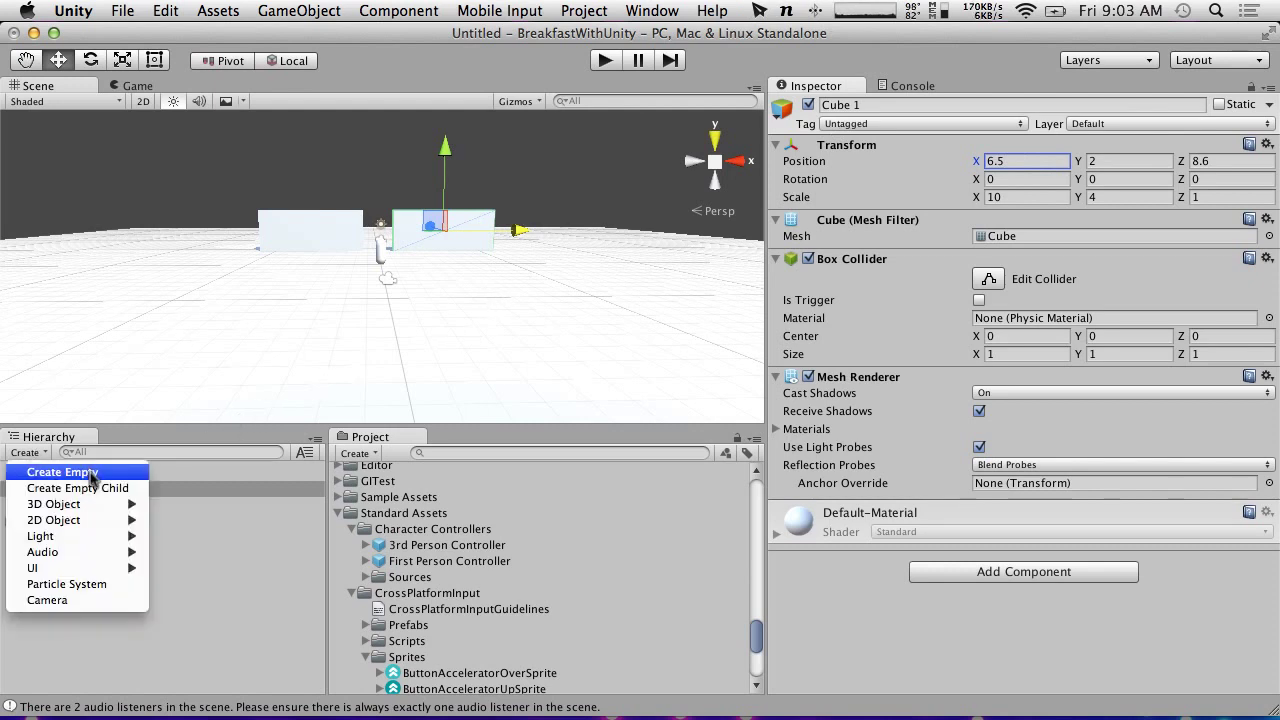
mouse_move(103, 514)
left_click(183, 504)
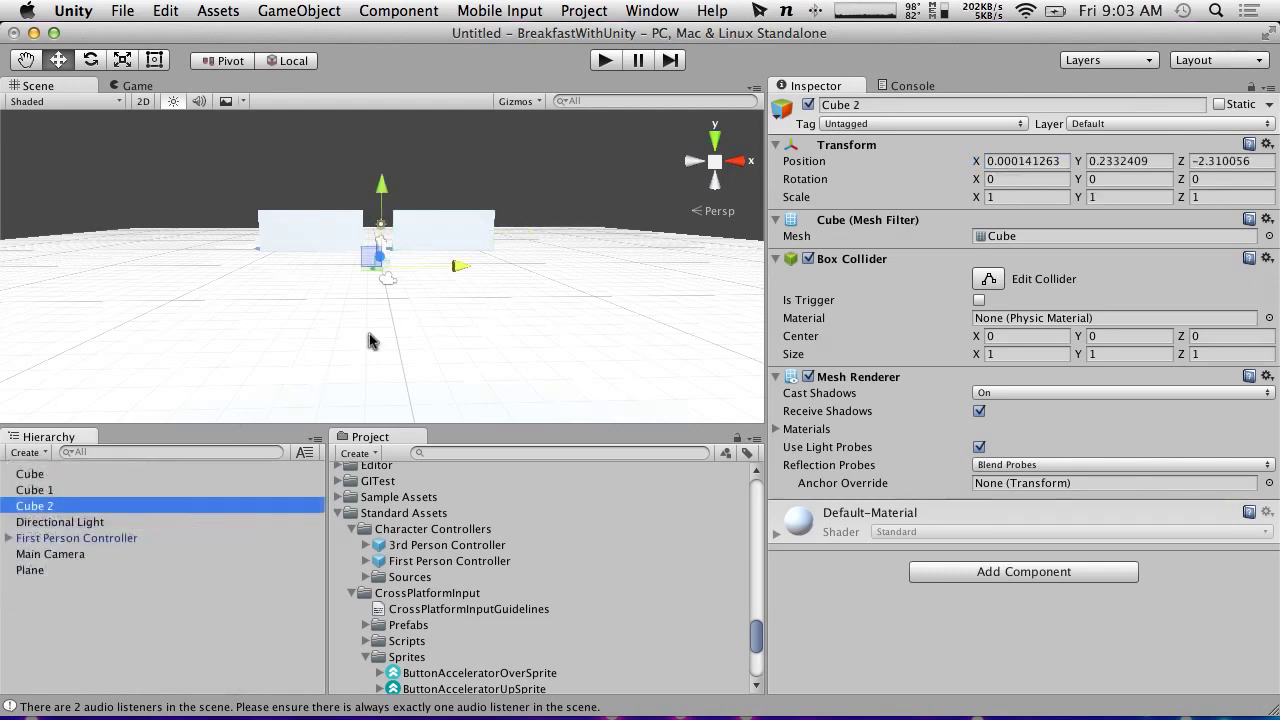
left_click_drag(670, 216, 552, 257, "alt")
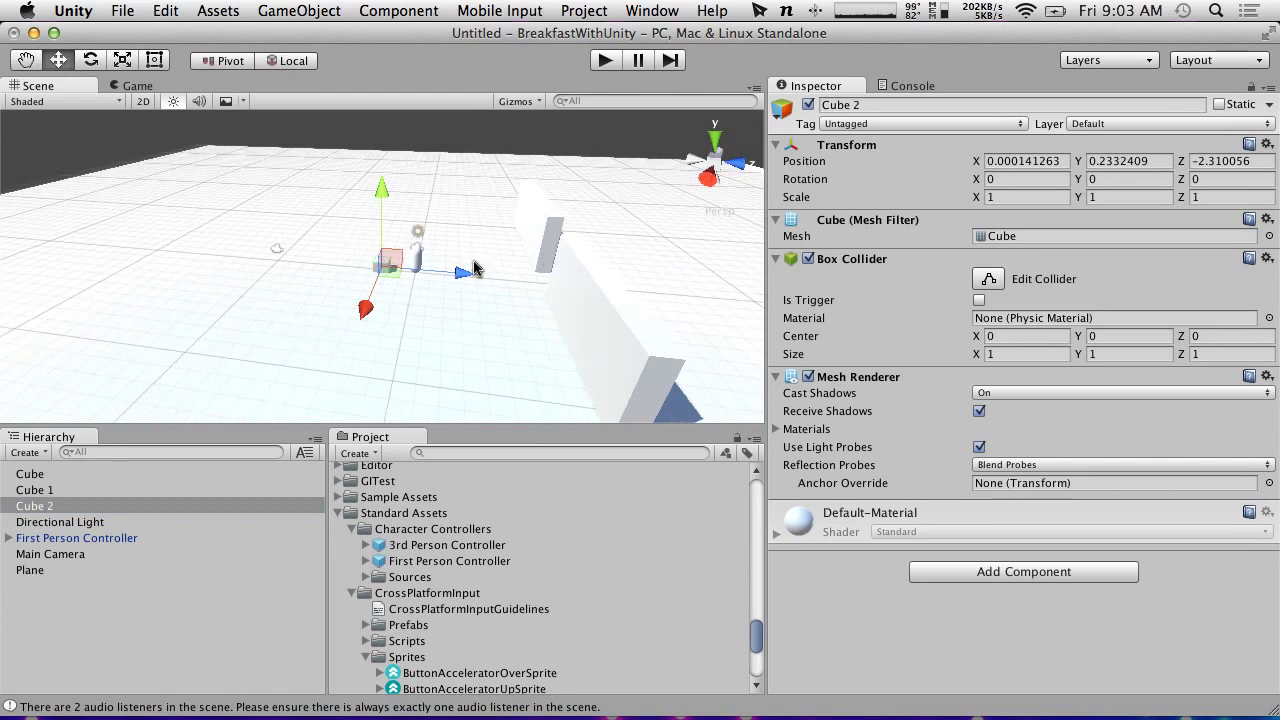
left_click_drag(478, 272, 645, 278)
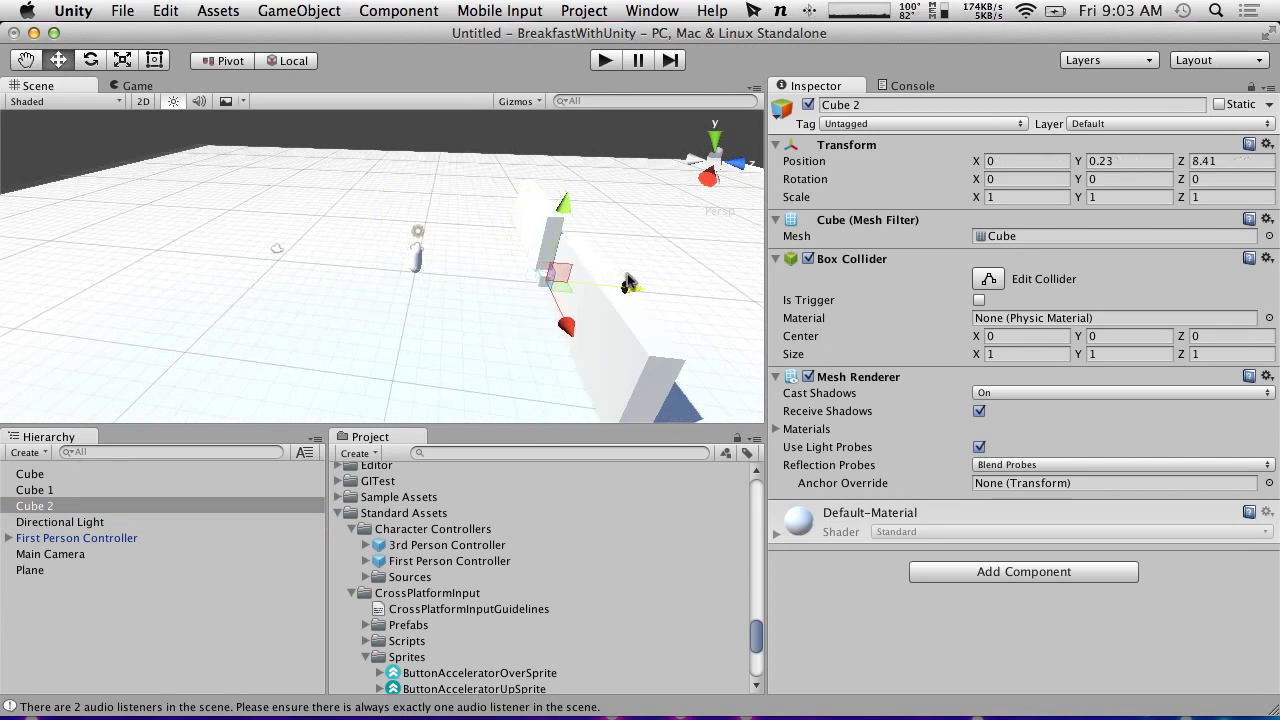
Step: Select both wall cubes and set their shared Z position to 8
left_click(608, 342)
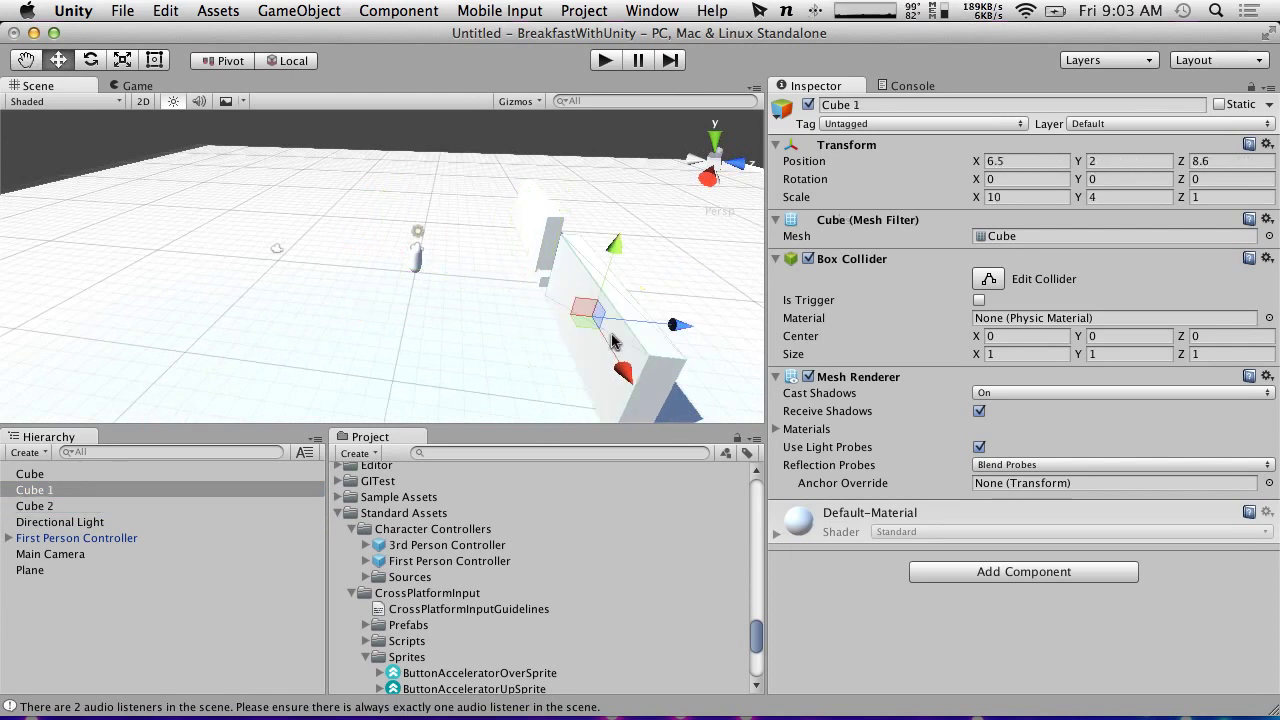
key("x")
left_click(545, 230, "shift")
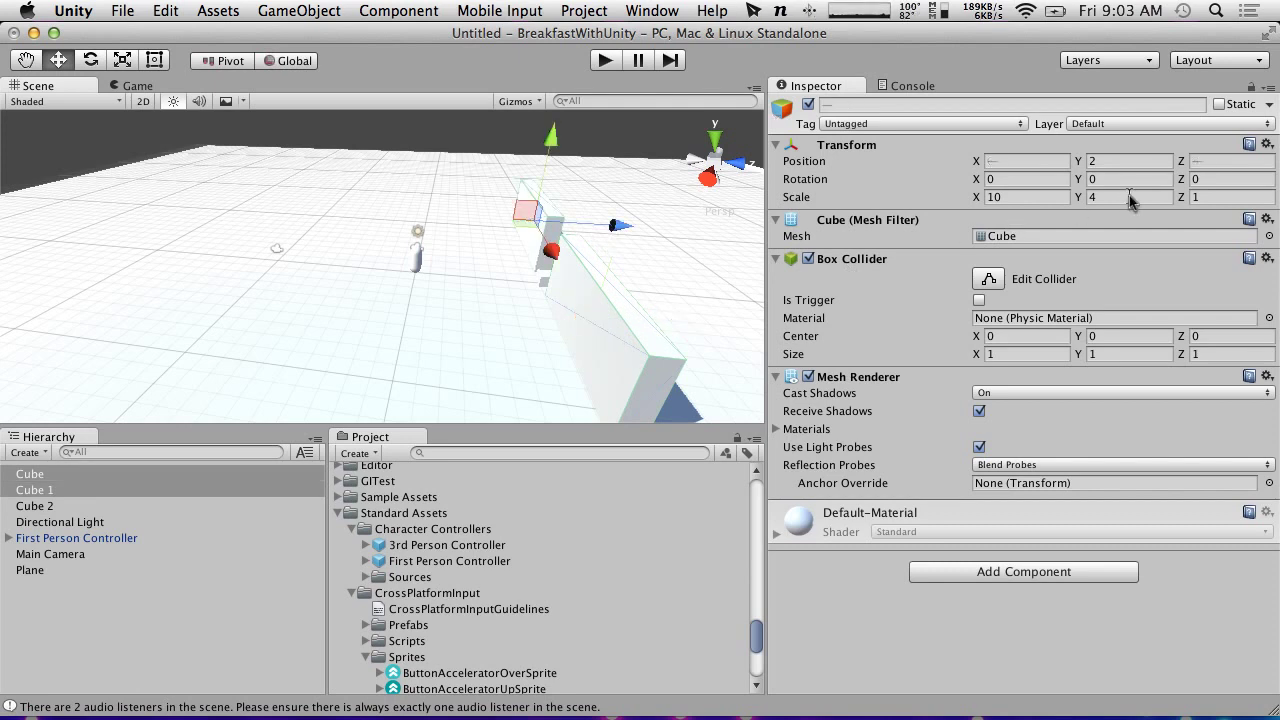
left_click(1238, 161)
type("8")
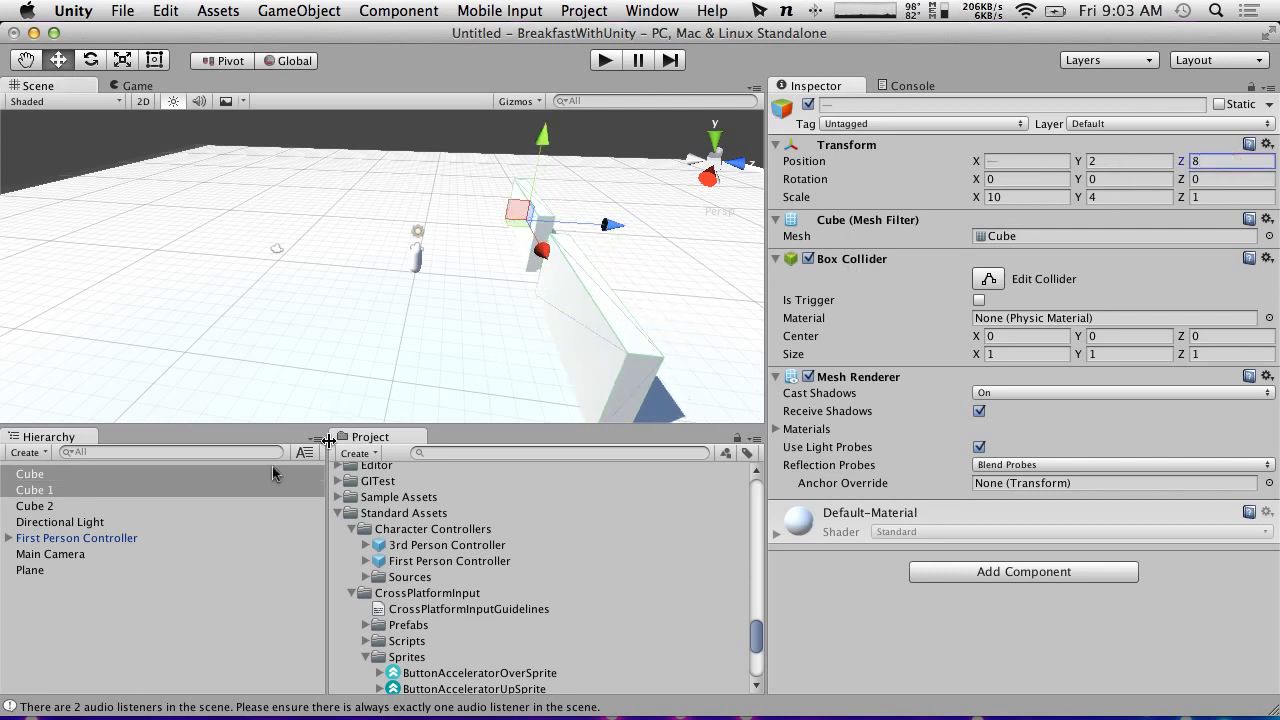
Step: Rename the Cube 2 object as Door
left_click(53, 505)
key("Up")
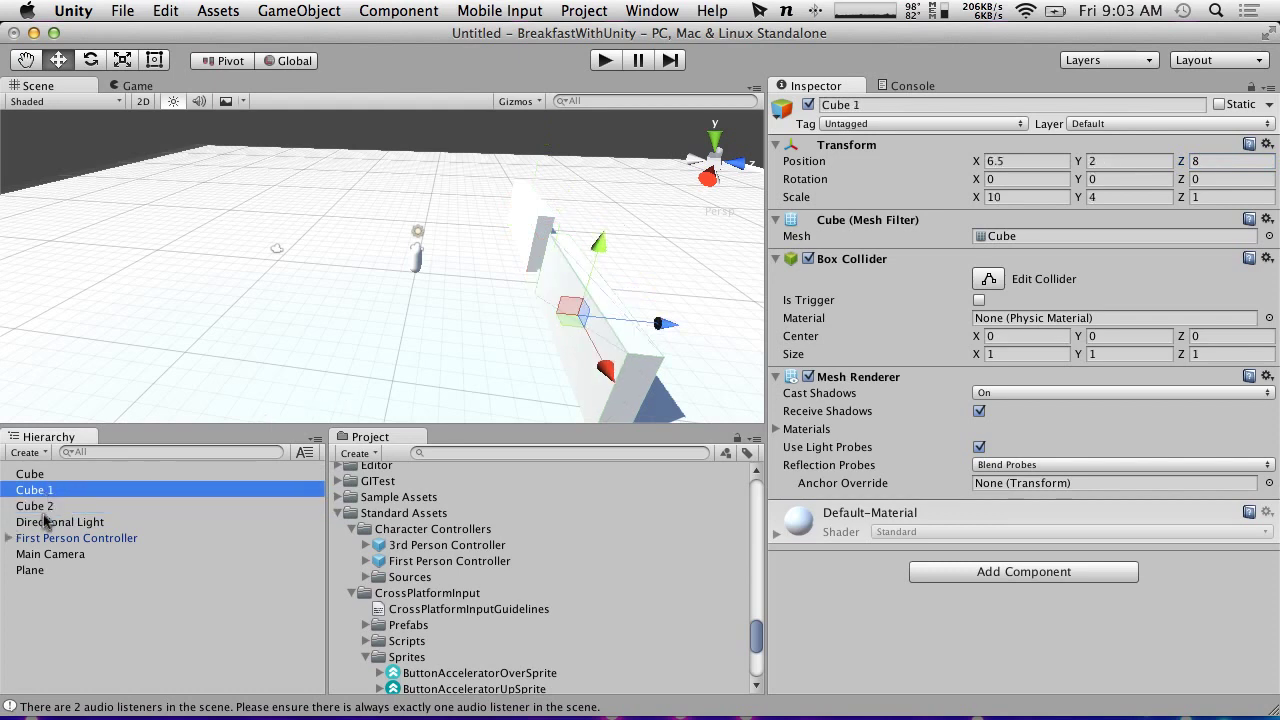
key("Down")
key("Return")
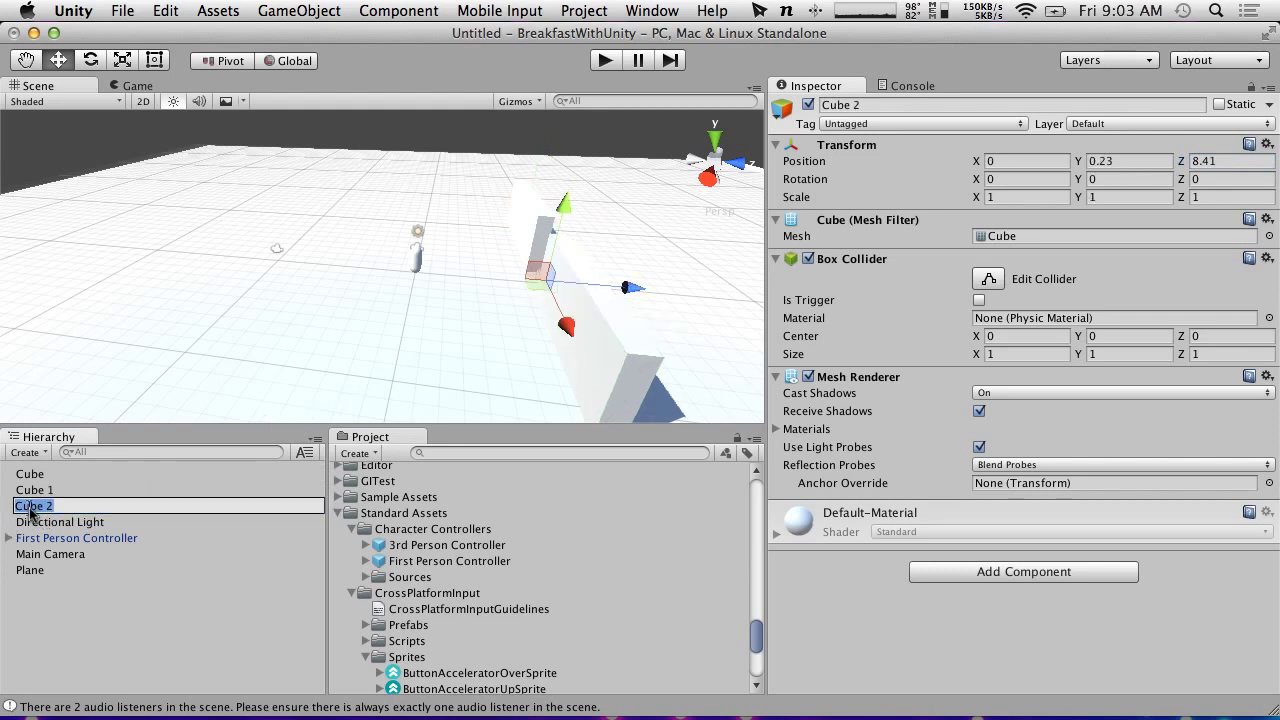
type("Door")
key("Return")
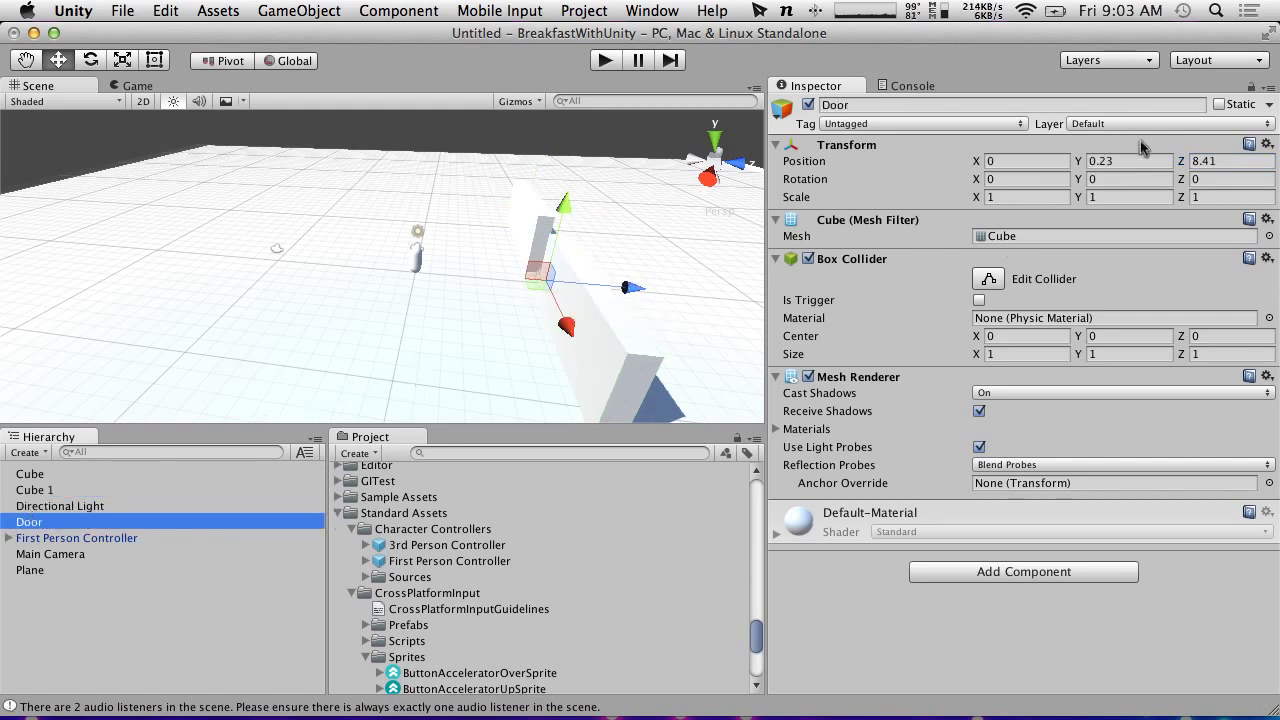
Step: Set the Door's Y scale to 4 and raise it to a Y position of about 2.36
left_click(996, 197)
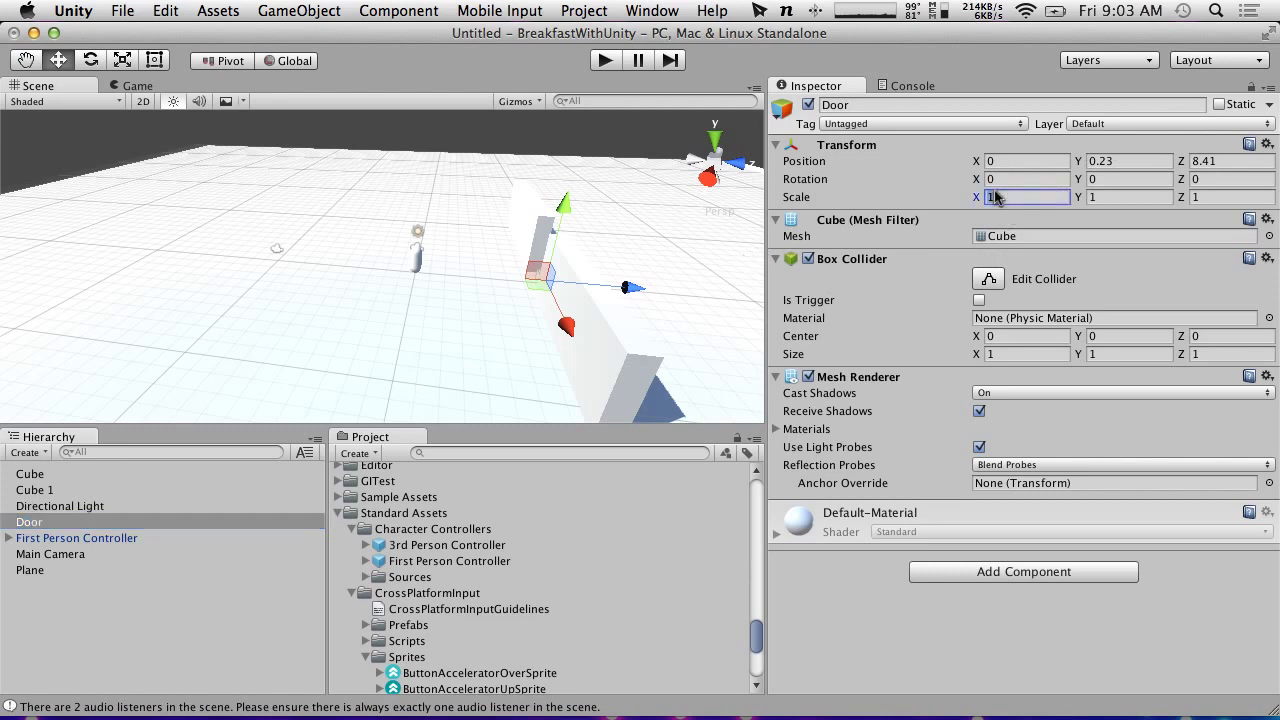
key("Tab")
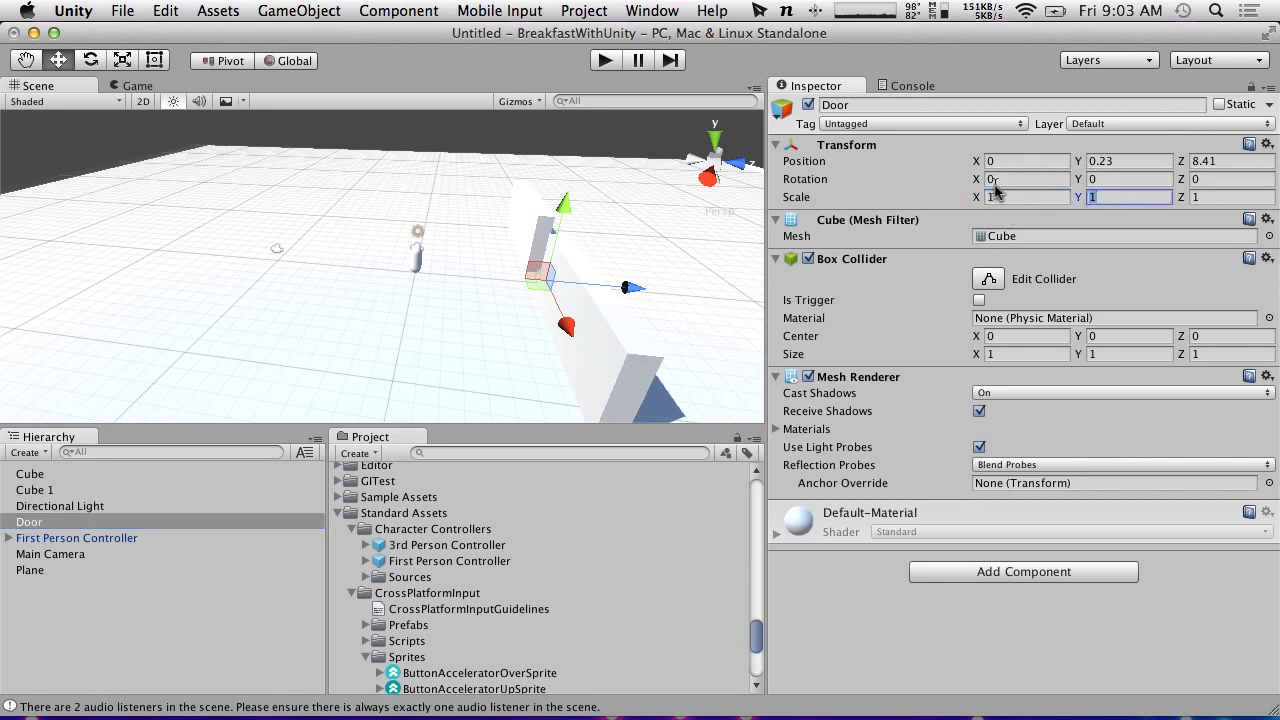
type("4")
left_click_drag(558, 214, 860, 212)
left_click(920, 192)
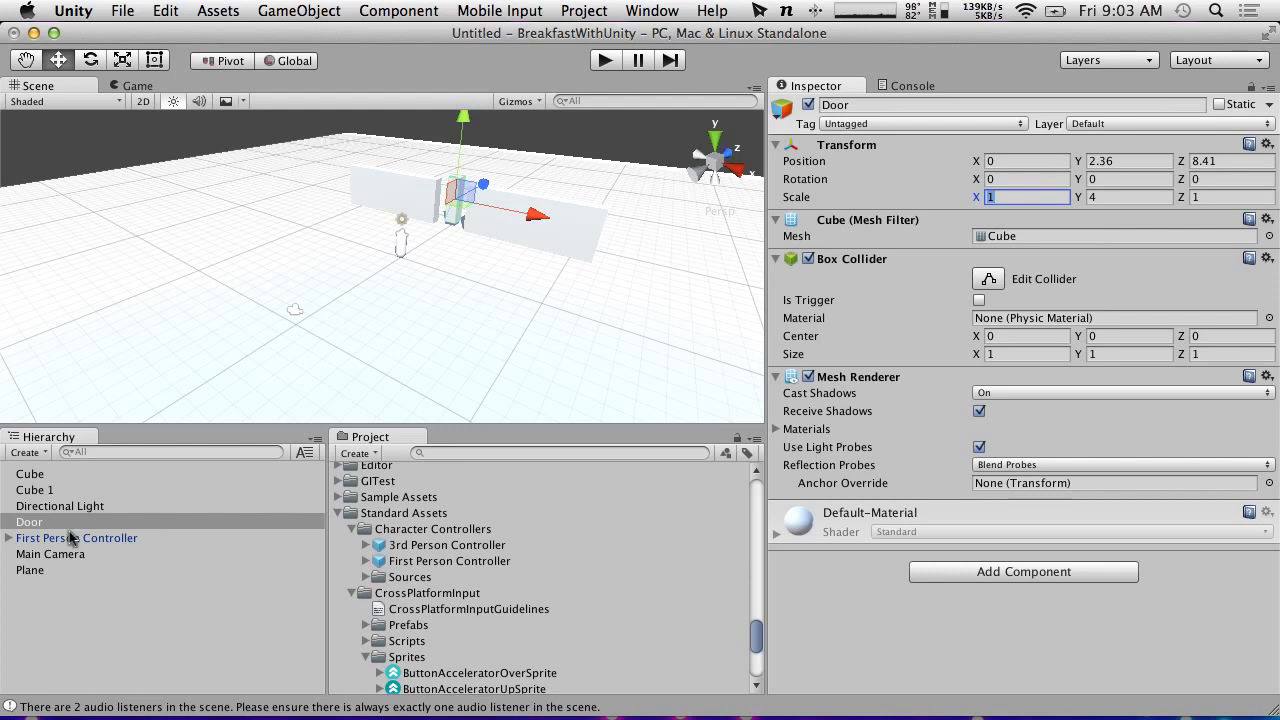
Step: Widen the Door to span the gap between the walls, trying an X scale of 2.5 and settling on 3
left_click(34, 477)
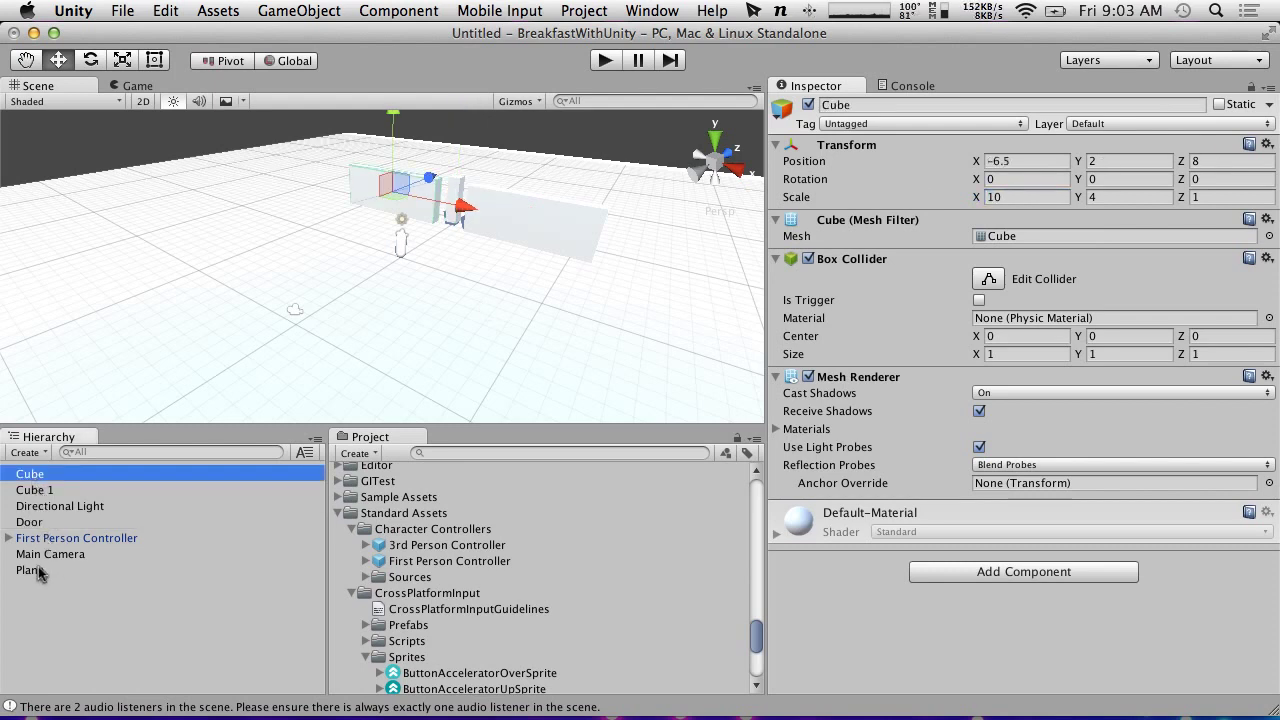
left_click(52, 506)
left_click(55, 524)
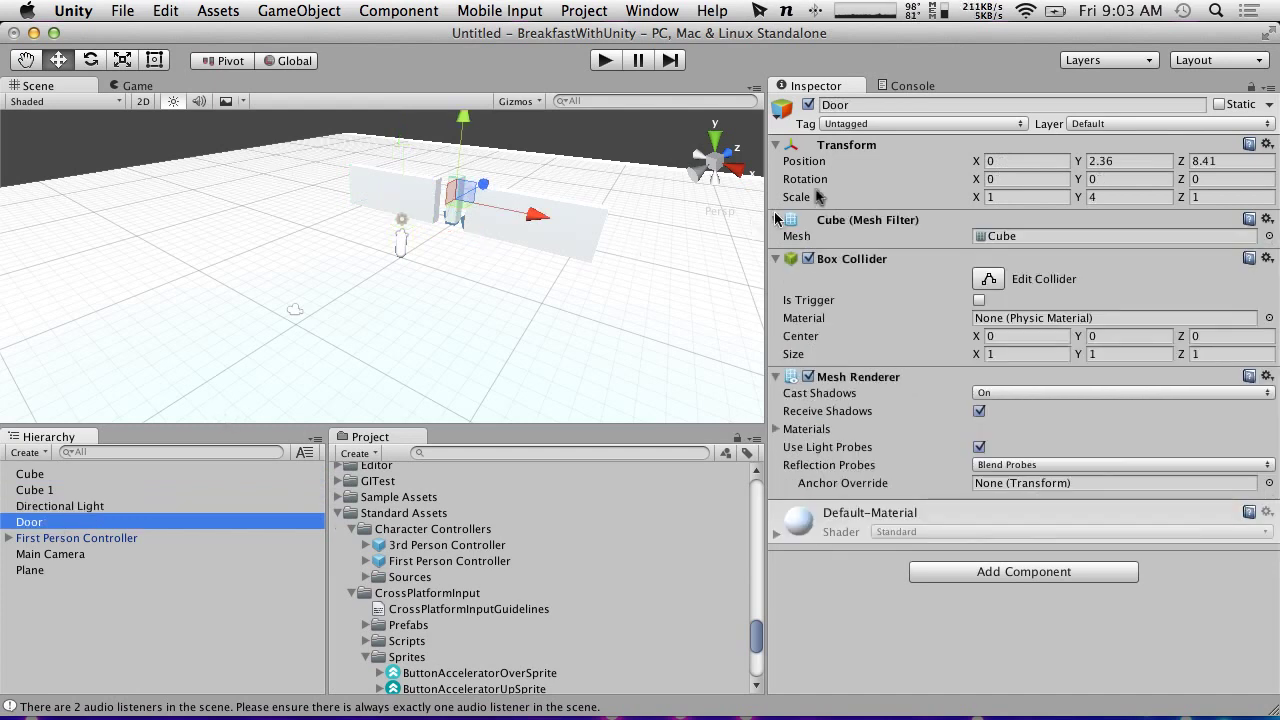
left_click(1045, 197)
type("2")
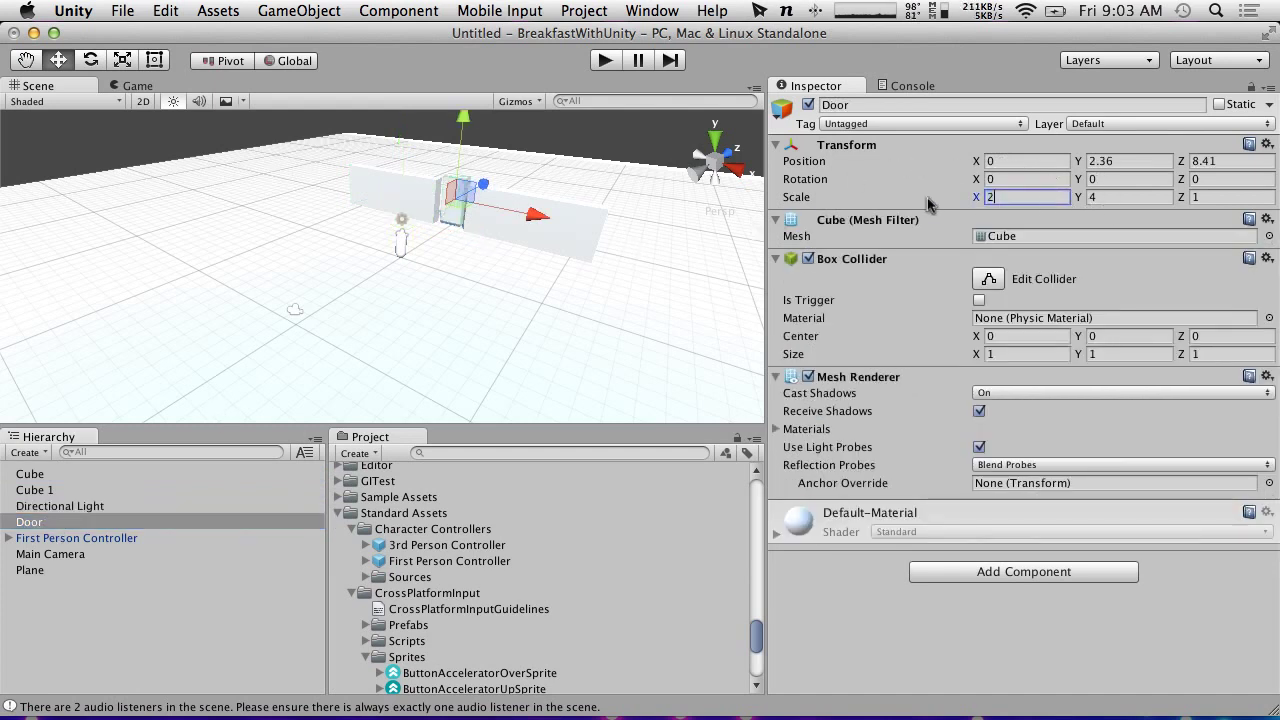
type(".5")
left_click_drag(690, 190, 563, 86, "alt")
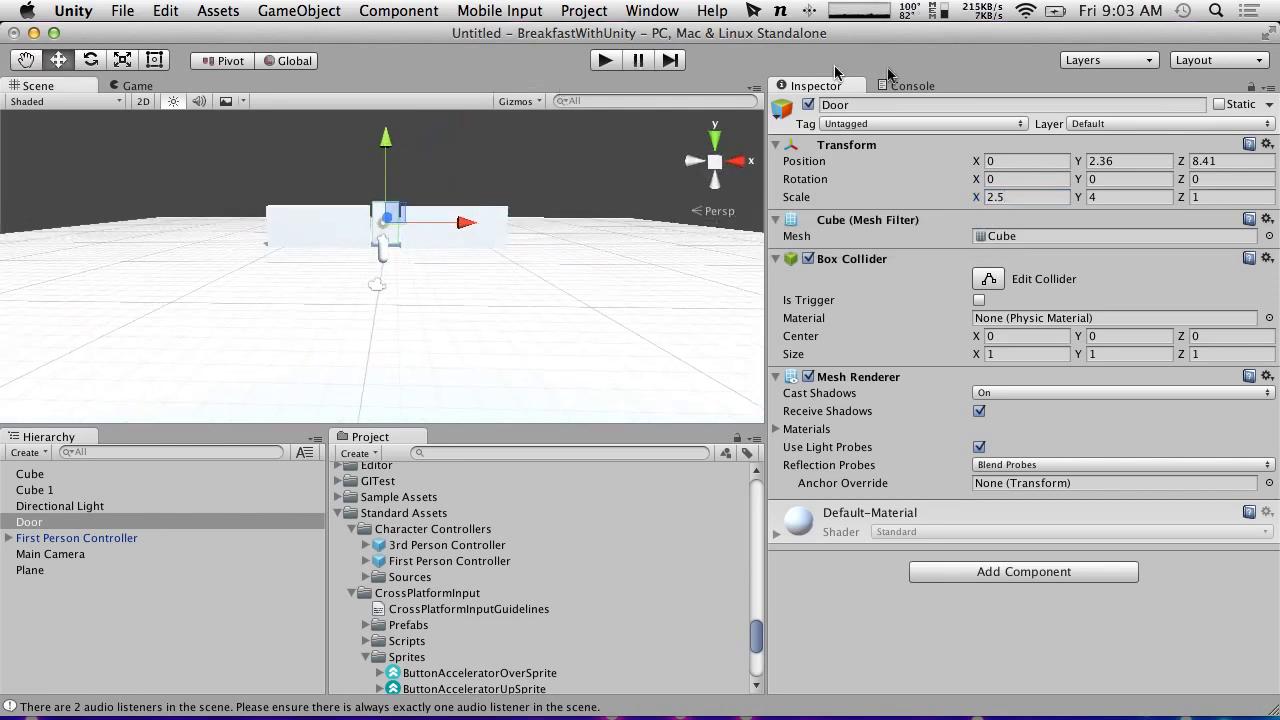
left_click(1040, 197)
type("3")
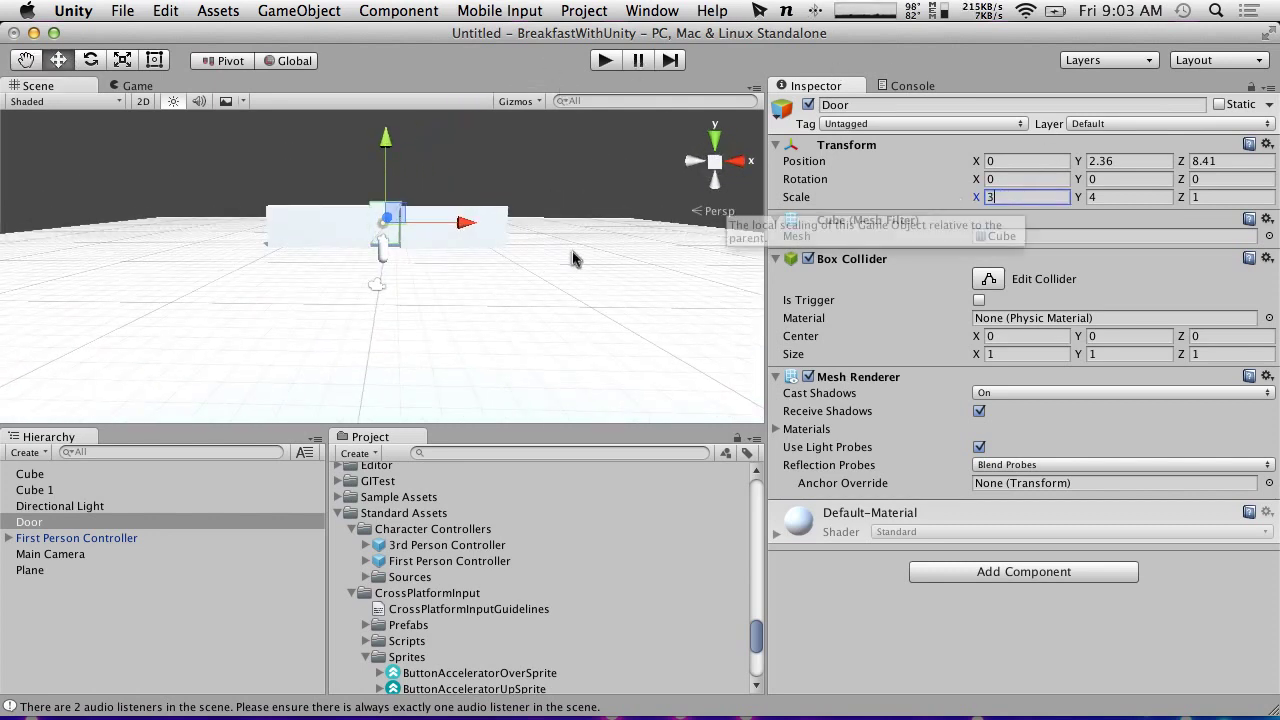
Step: Set the Door's Z position to 8 and thin it to a Z scale of 0.7
scroll(575, 258, "up", 6)
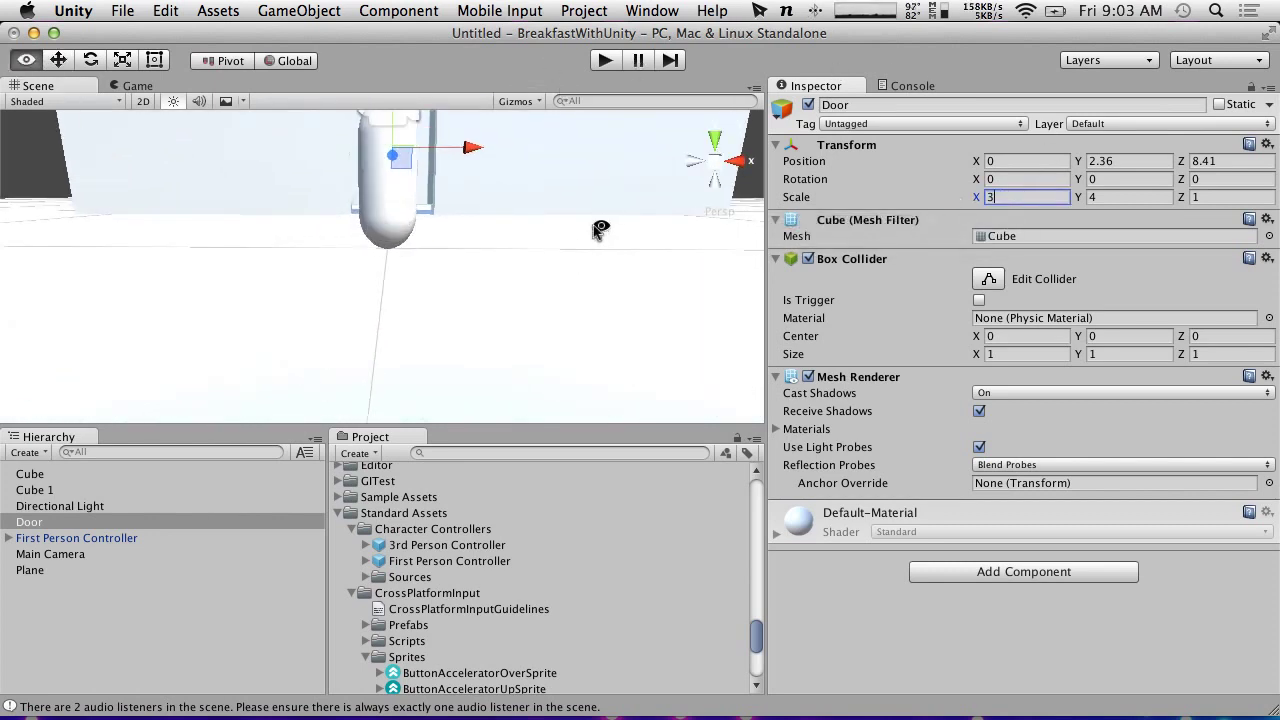
left_click_drag(600, 229, 430, 204, "alt")
left_click(1228, 161)
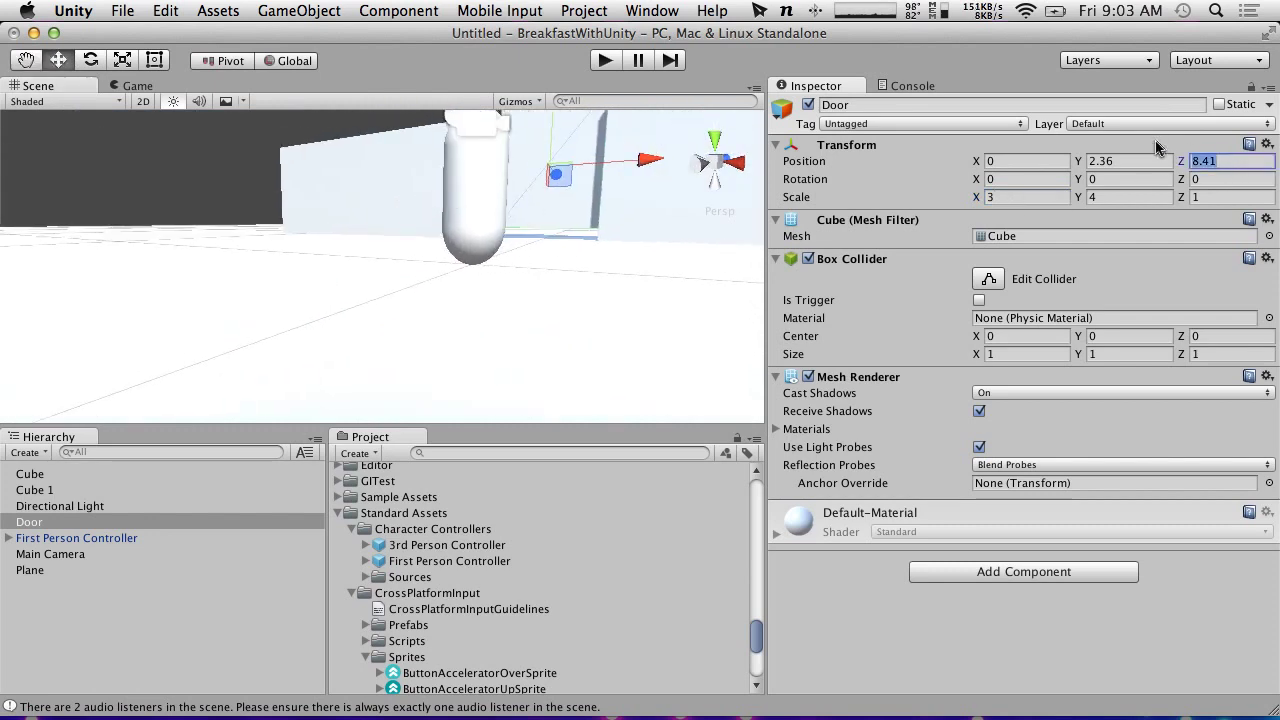
type("8")
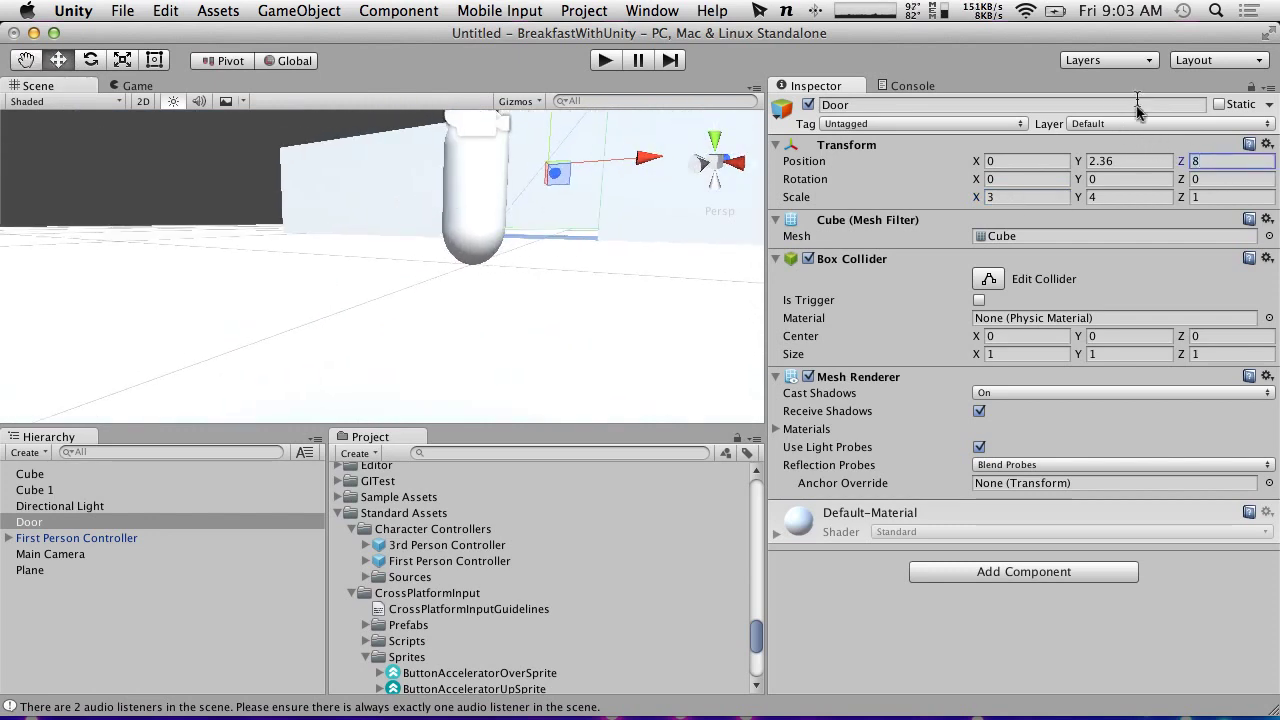
left_click(1197, 197)
type("0")
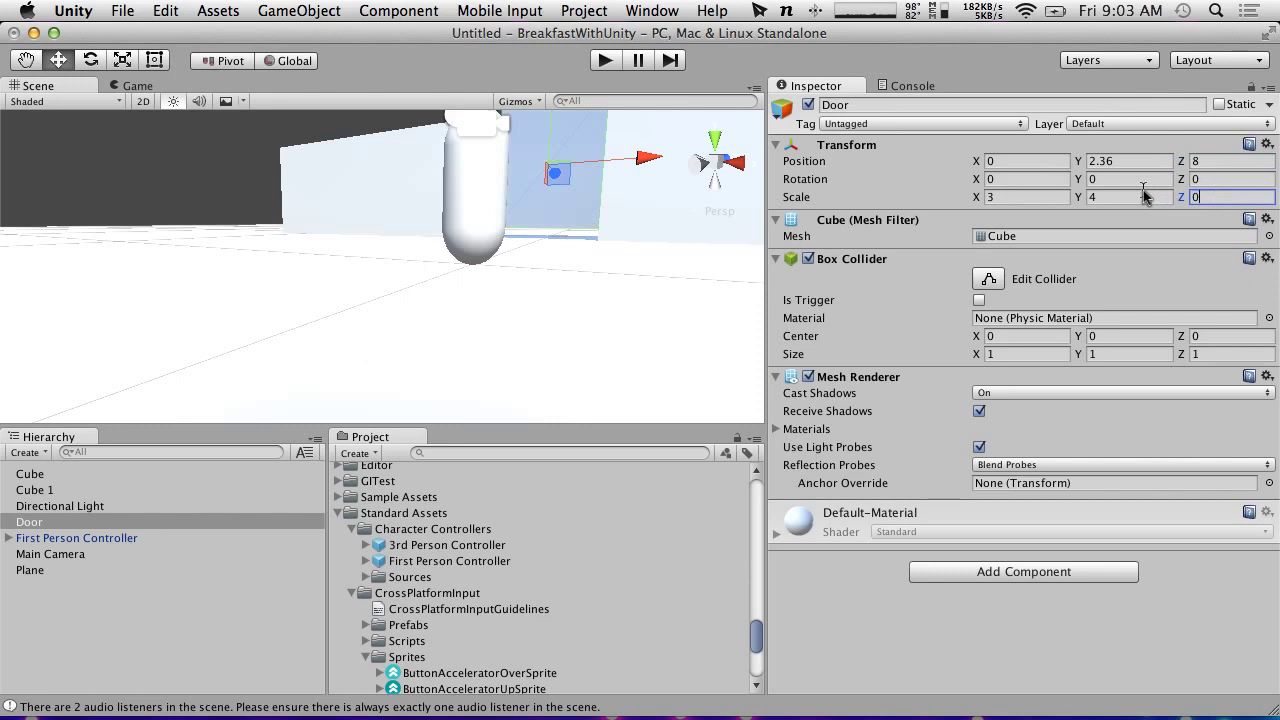
type(".7")
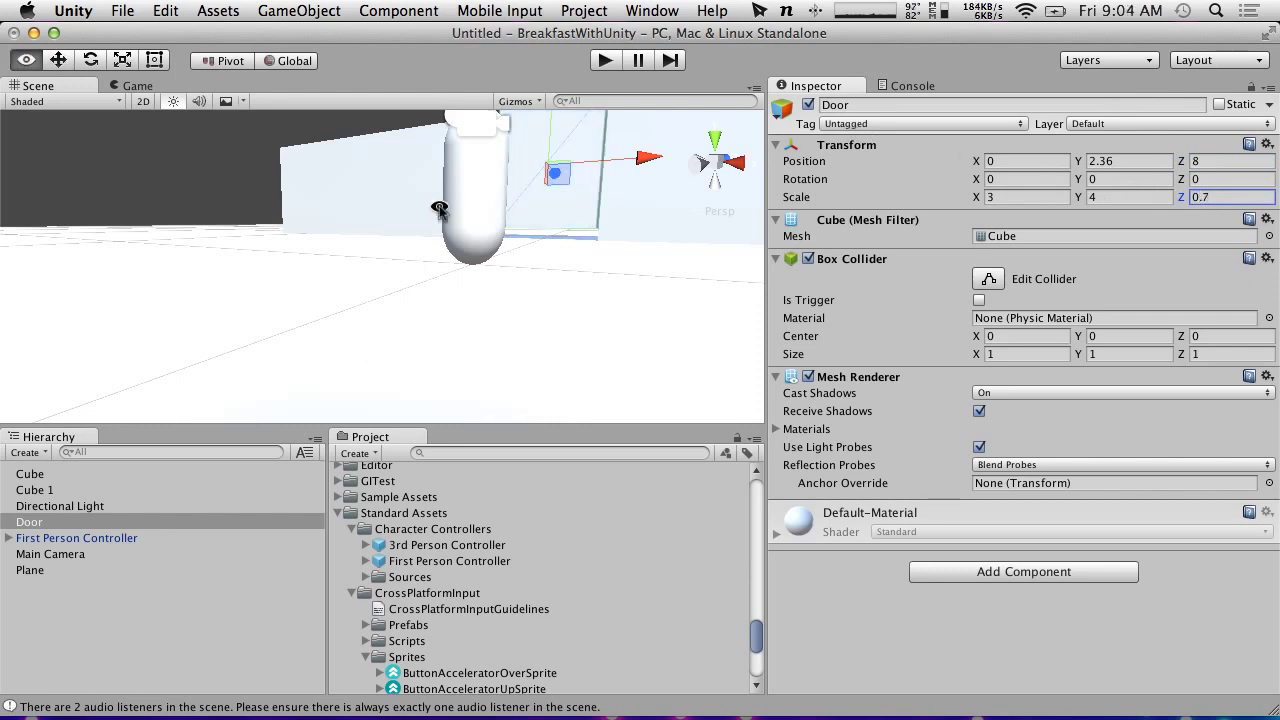
Step: Lower the Door to the ground by setting its Y position to 2
left_click_drag(434, 206, 611, 255, "alt")
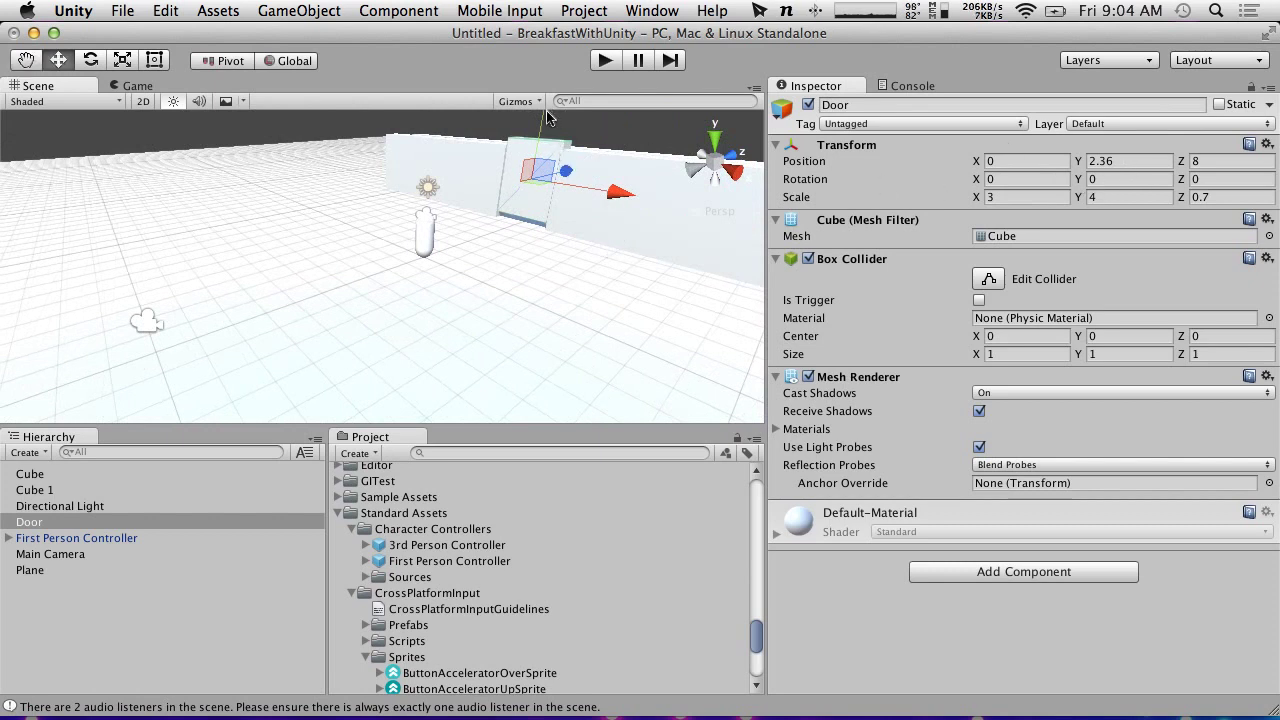
left_click_drag(548, 116, 547, 121)
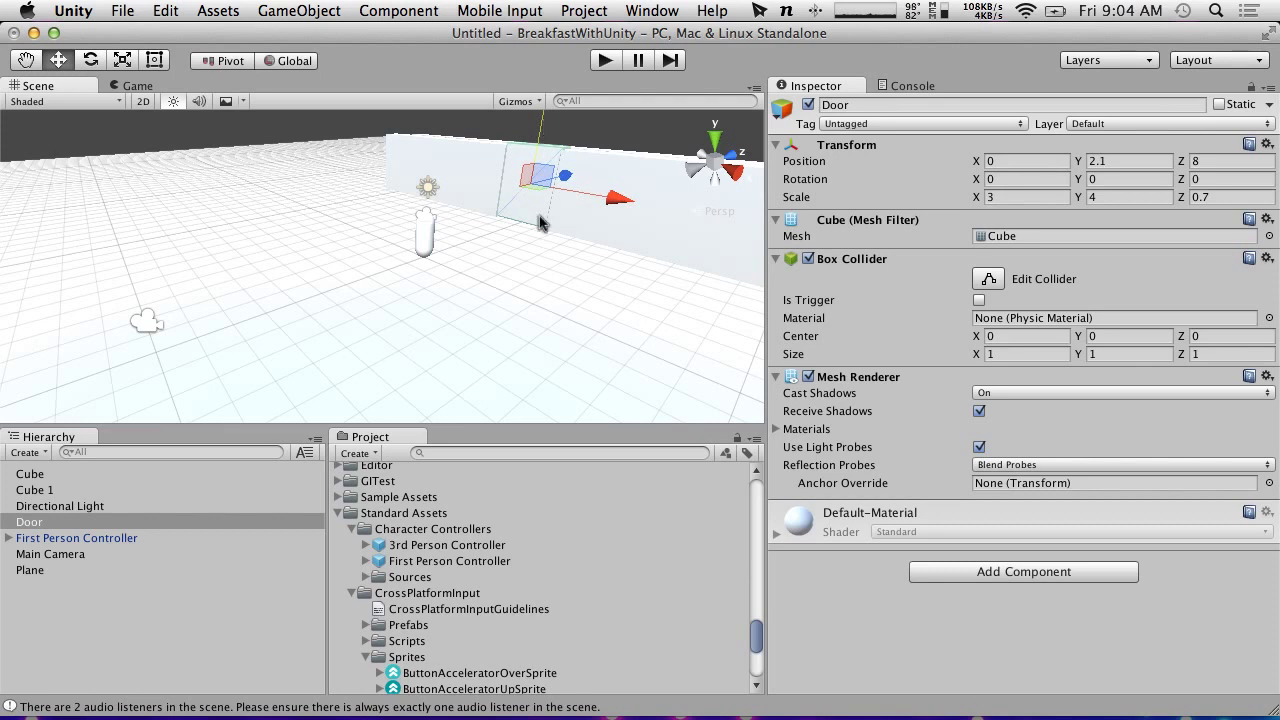
left_click(1112, 163)
type("2")
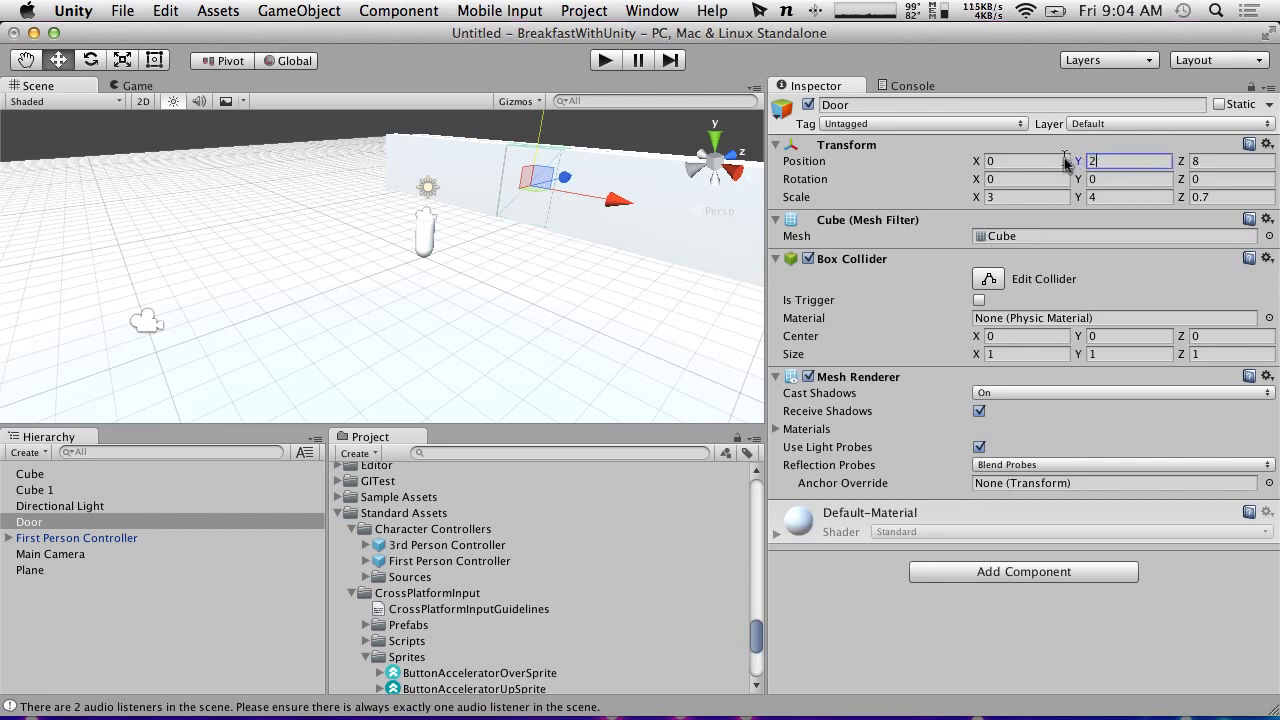
scroll(506, 348, "up", 5)
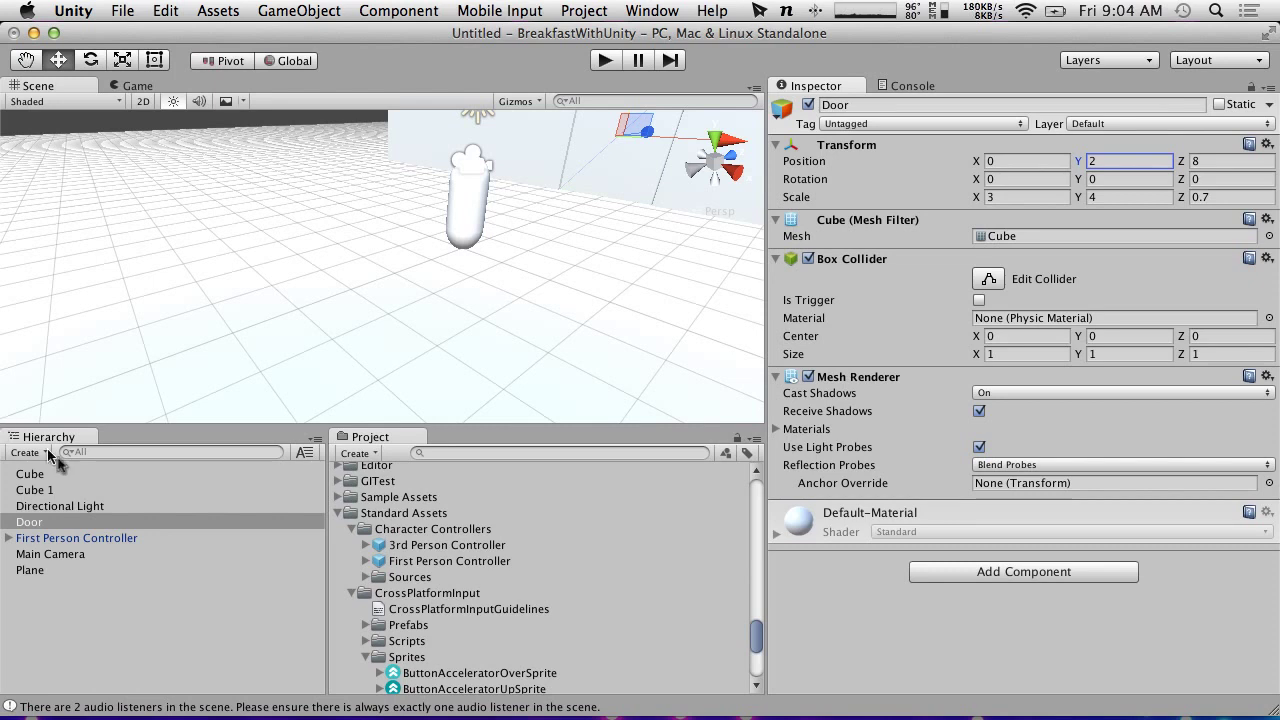
Step: Create an empty child under Door and reverse the nesting so the empty GameObject becomes the parent of Door
left_click(44, 453)
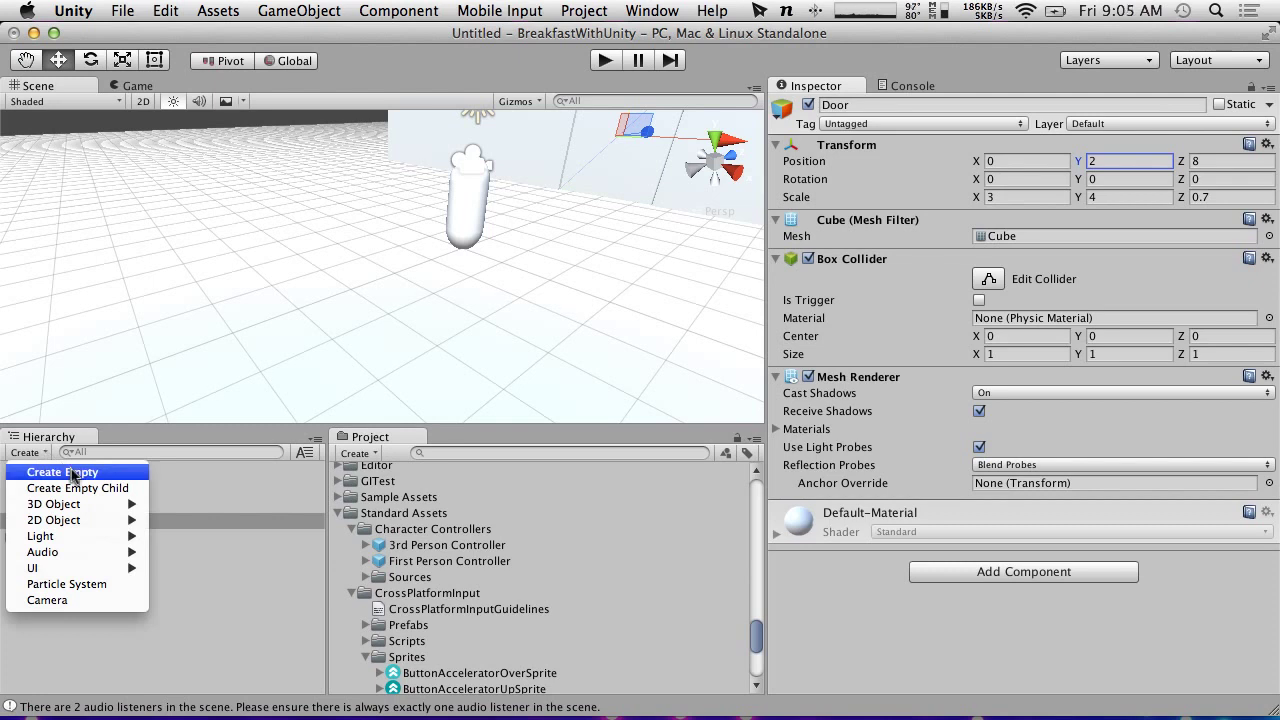
left_click(90, 488)
left_click(38, 522)
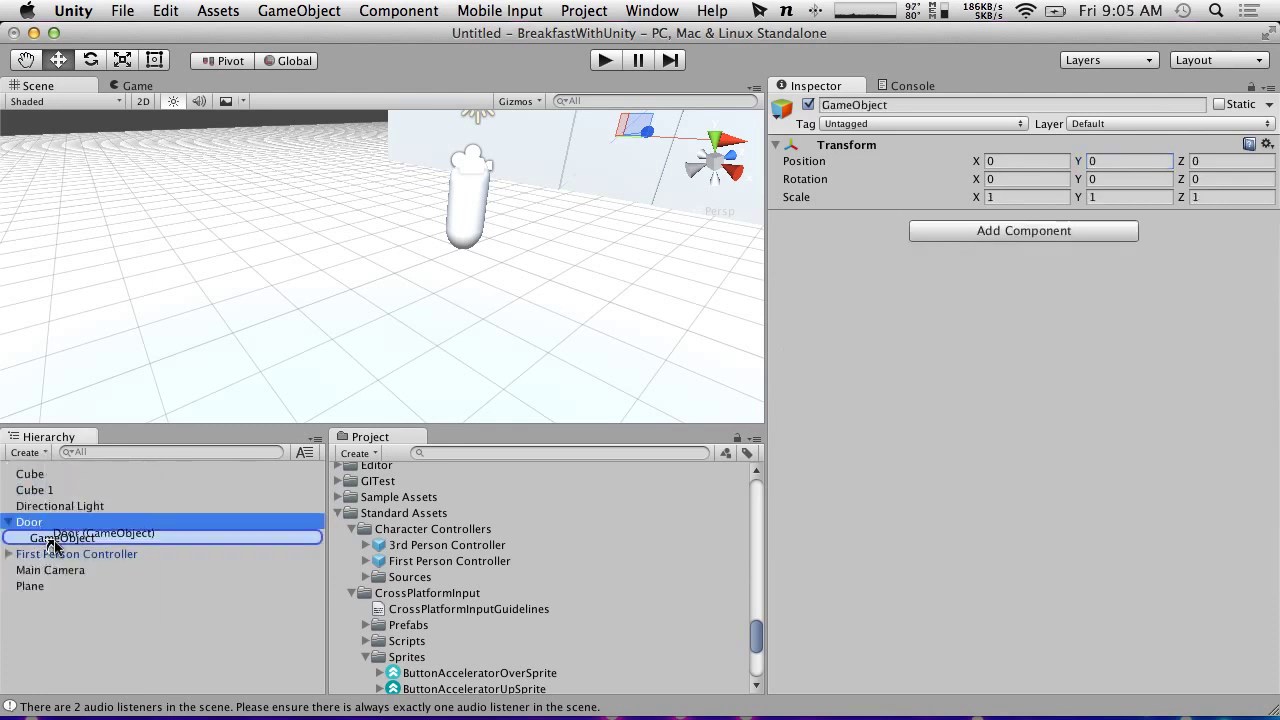
left_click_drag(48, 541, 18, 558)
left_click(46, 540)
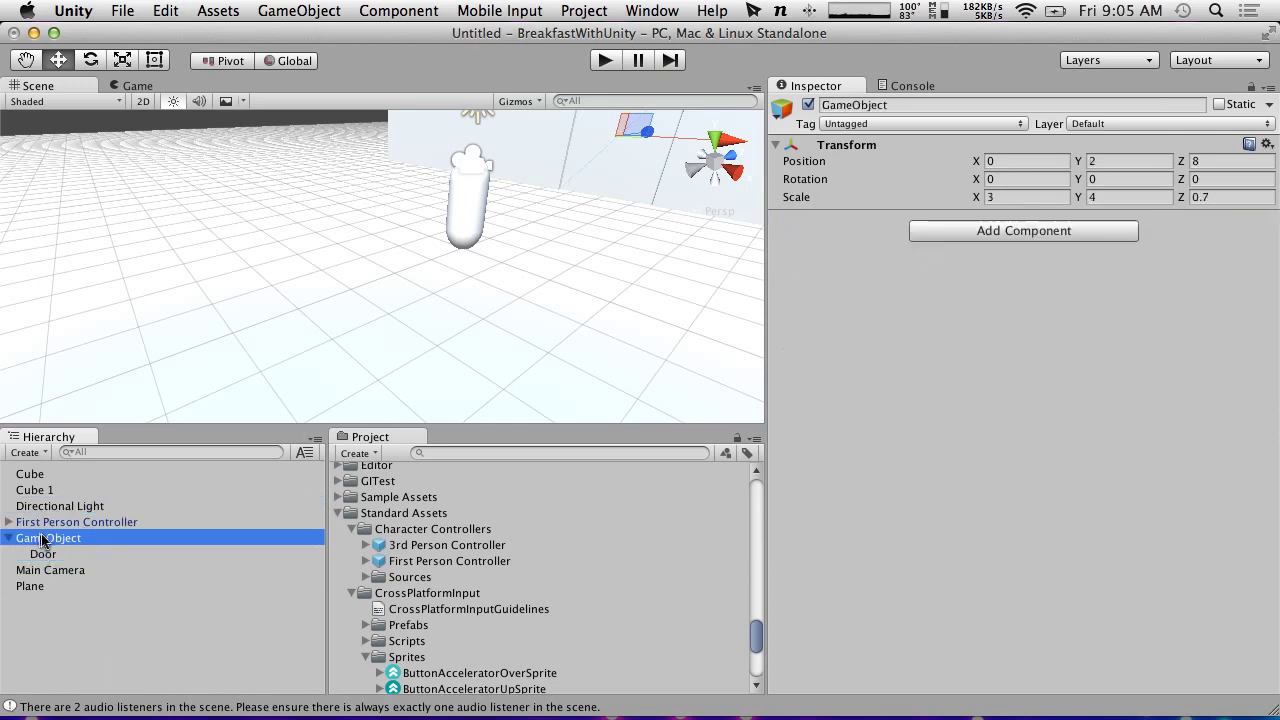
Step: Rename the nested Door cube as DoorGeometry
left_click(51, 555)
left_click(46, 555)
key("Right")
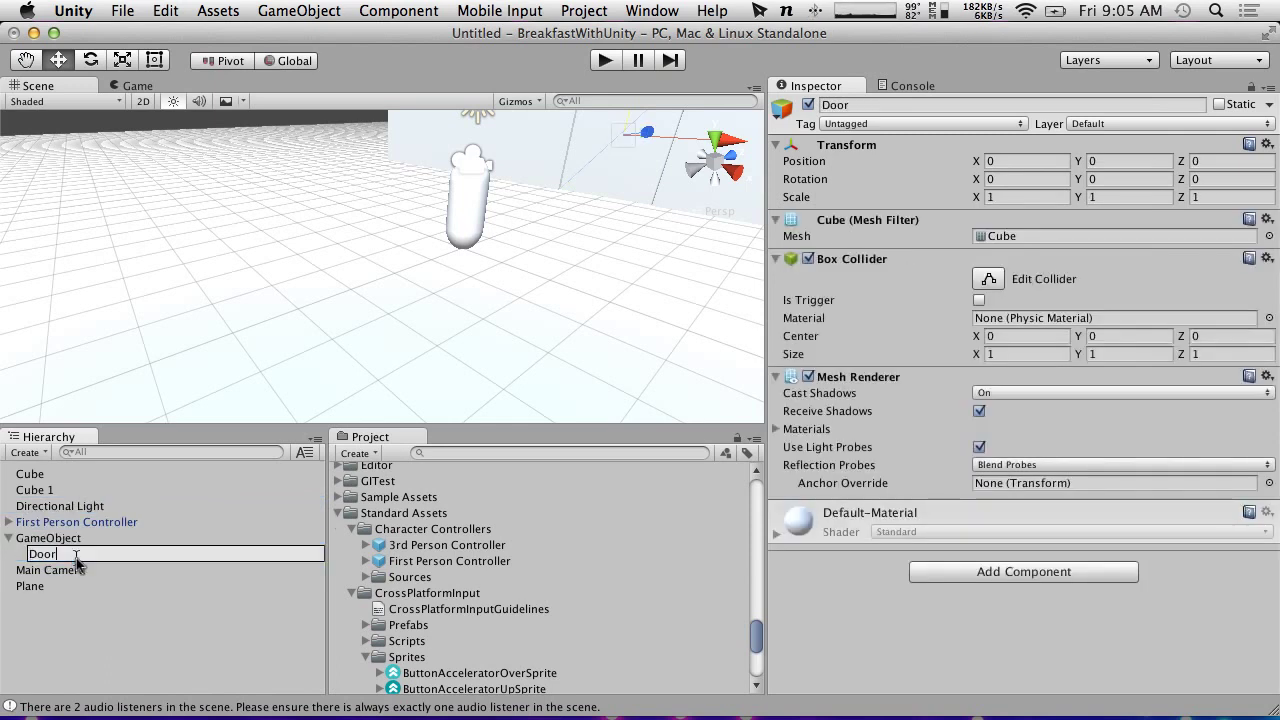
type("Geometry")
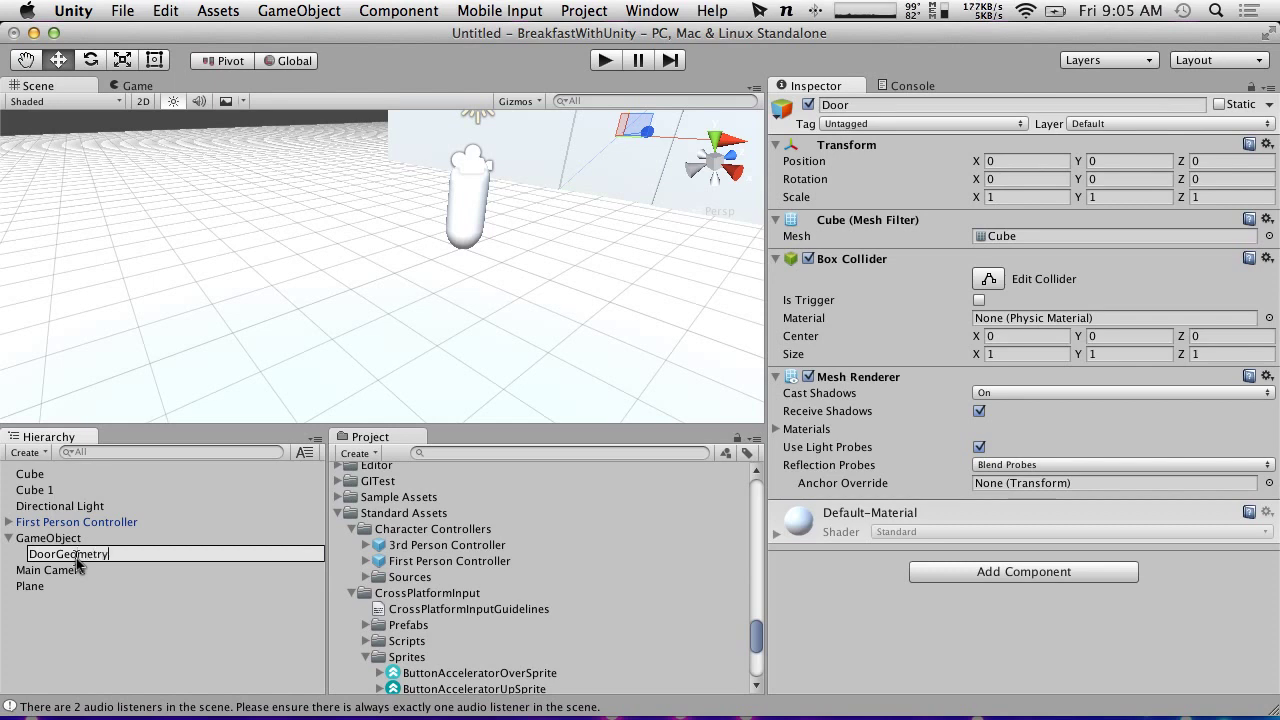
key("Return")
Step: Rename the parent GameObject as Door
left_click(48, 540)
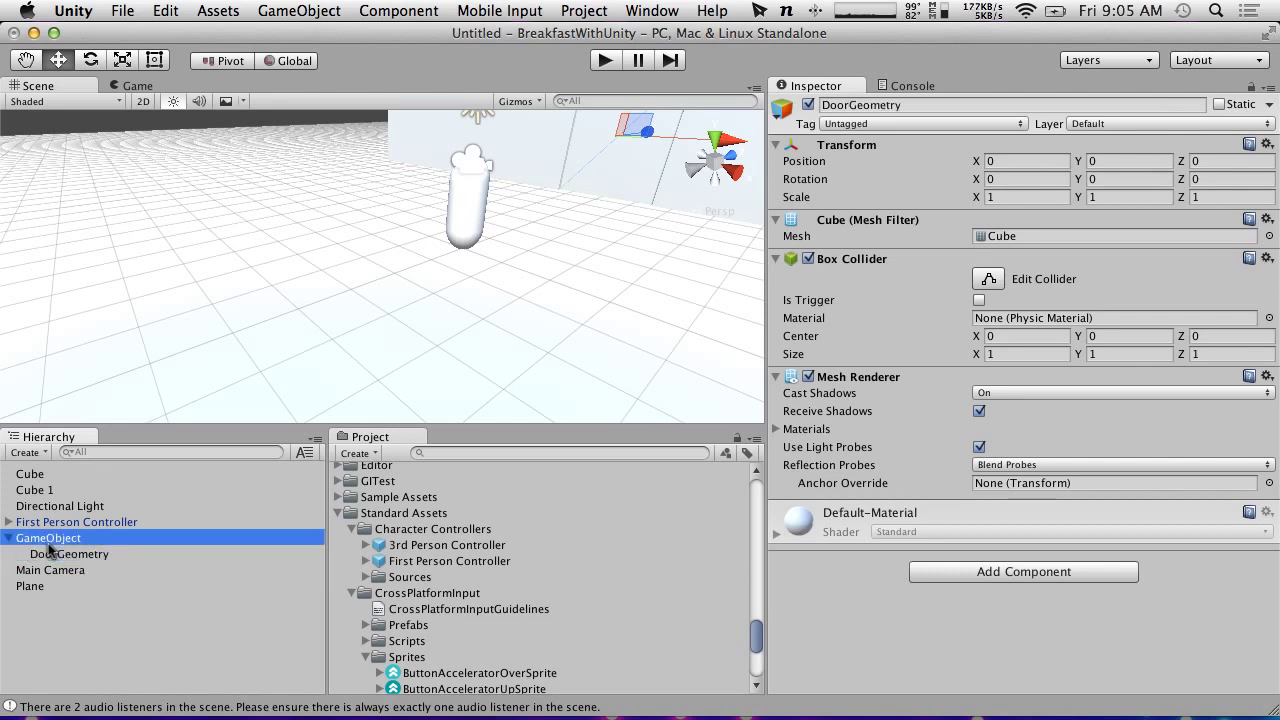
left_click(114, 540)
type("Door")
key("Return")
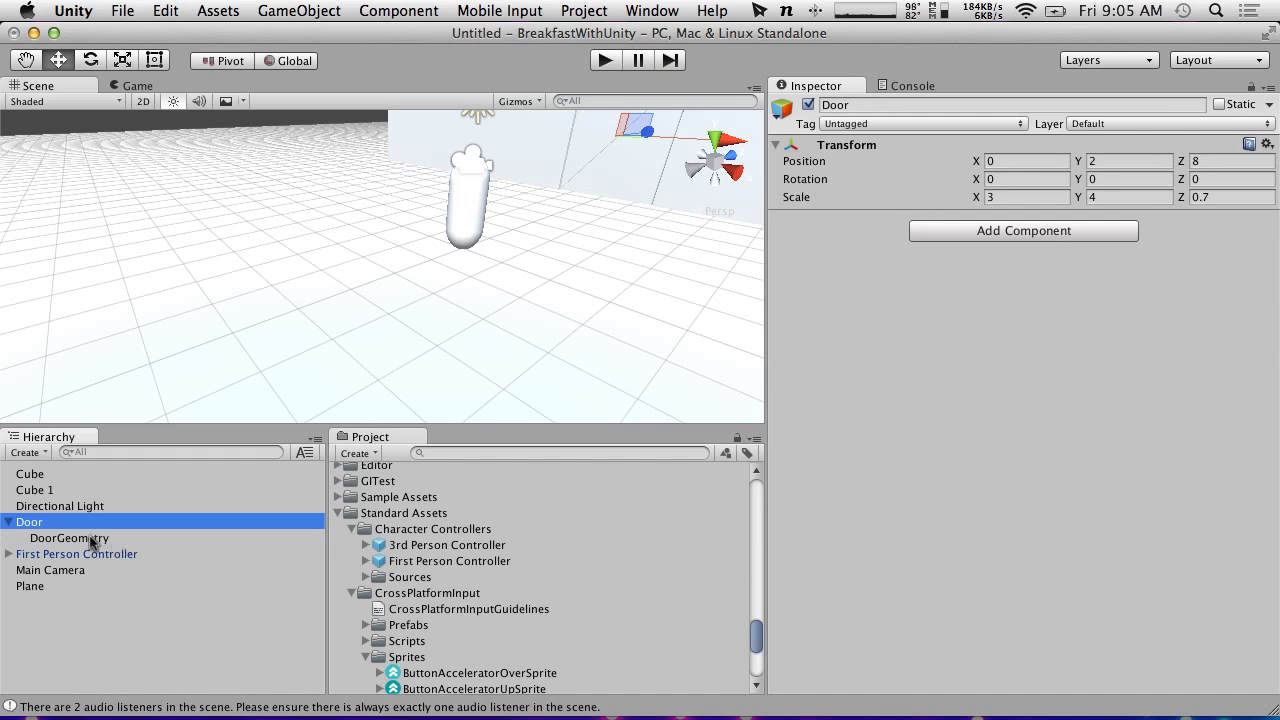
Step: Select DoorGeometry, open the Animator window and dock it beside the Scene and Game views
left_click(90, 538)
left_click(66, 523)
left_click(82, 538)
left_click(66, 521)
left_click(70, 539)
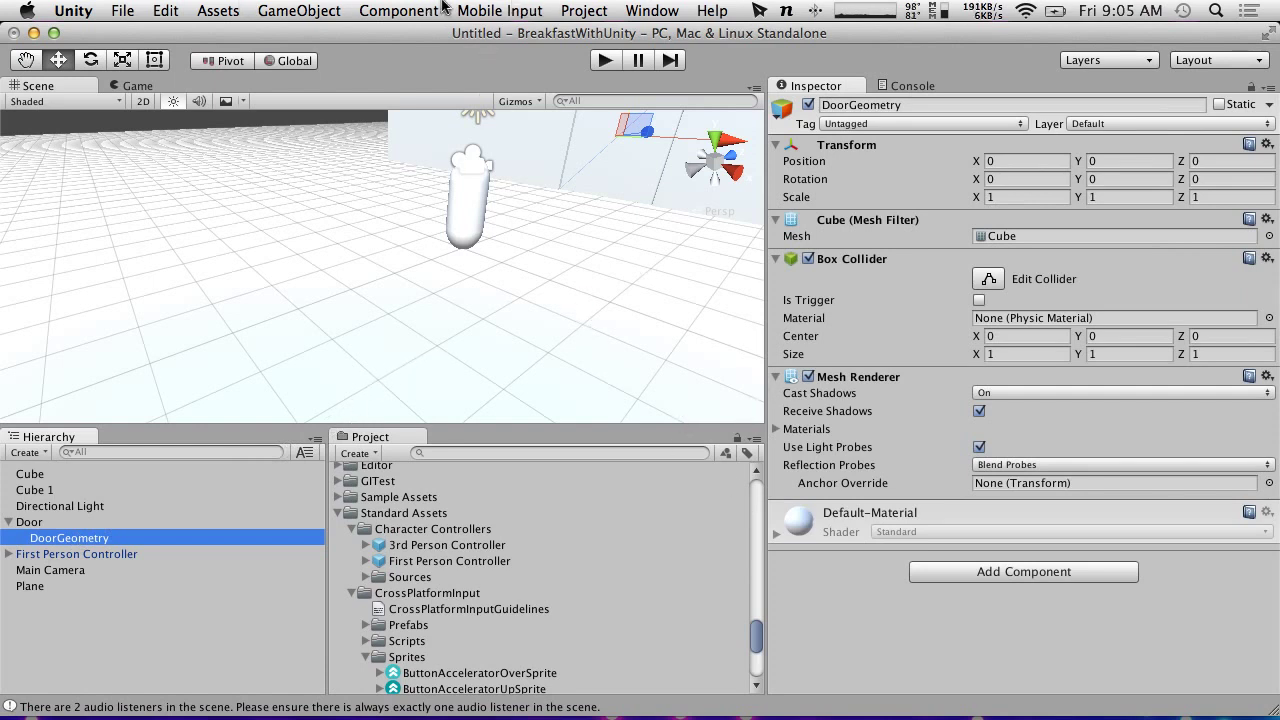
left_click(586, 10)
mouse_move(651, 10)
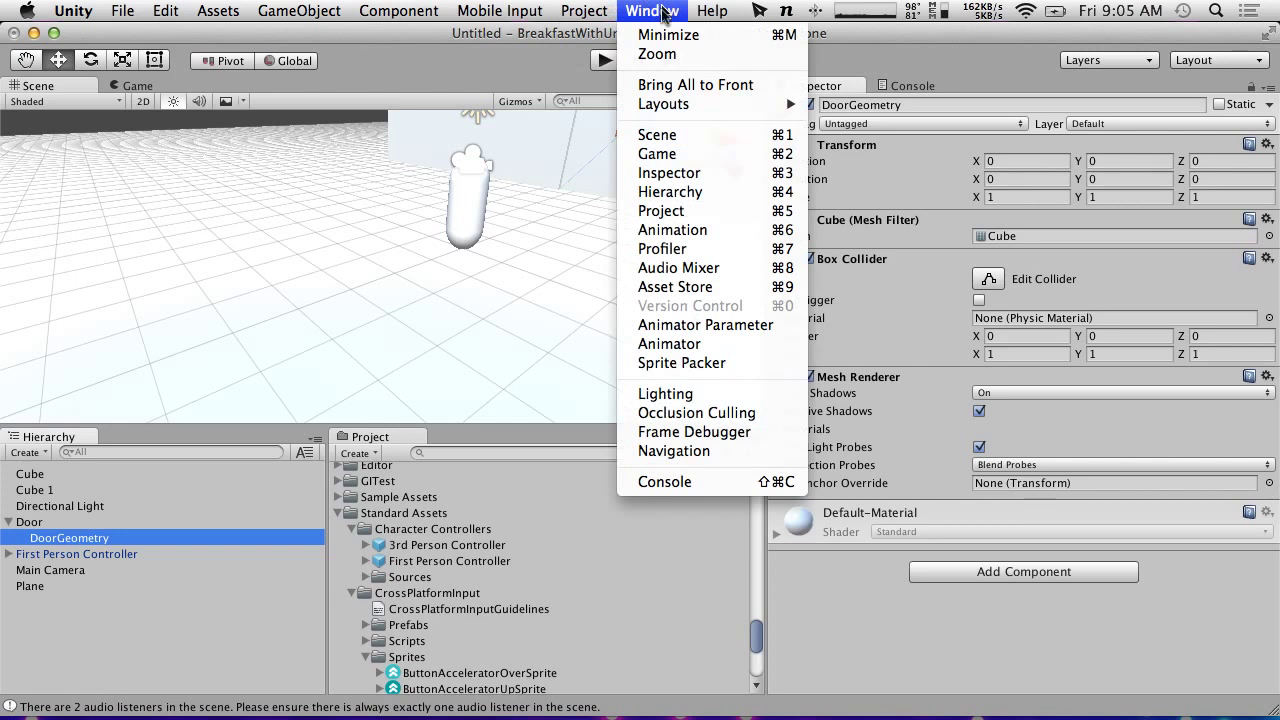
left_click(668, 340)
left_click_drag(228, 84, 222, 173)
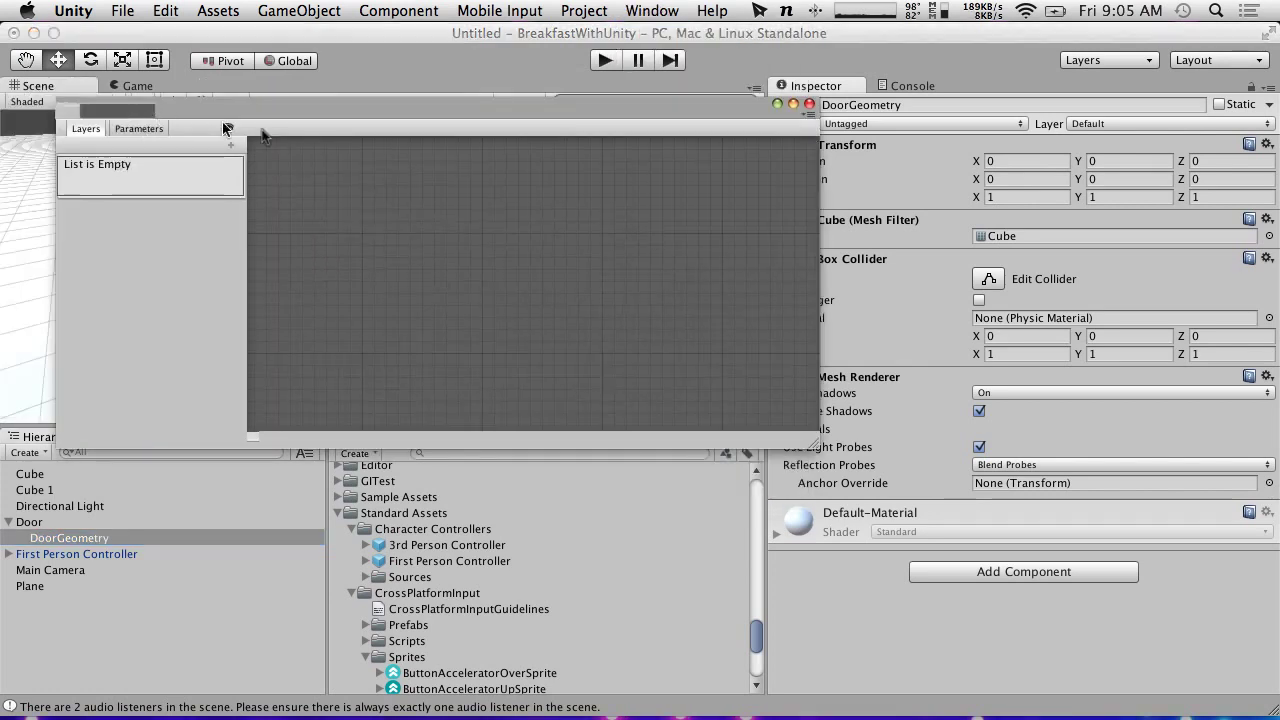
left_click_drag(135, 112, 226, 90)
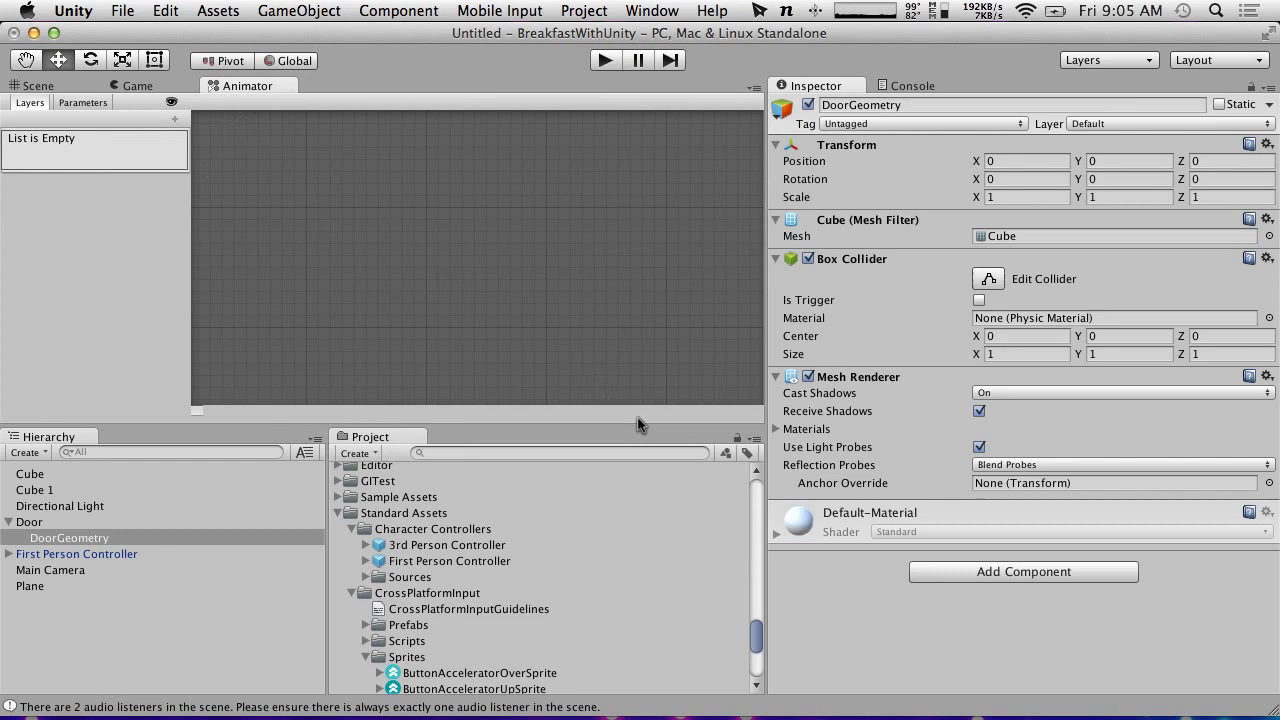
Step: Re-dock the Animator window below the Inspector, keeping DoorGeometry selected
left_click(62, 538)
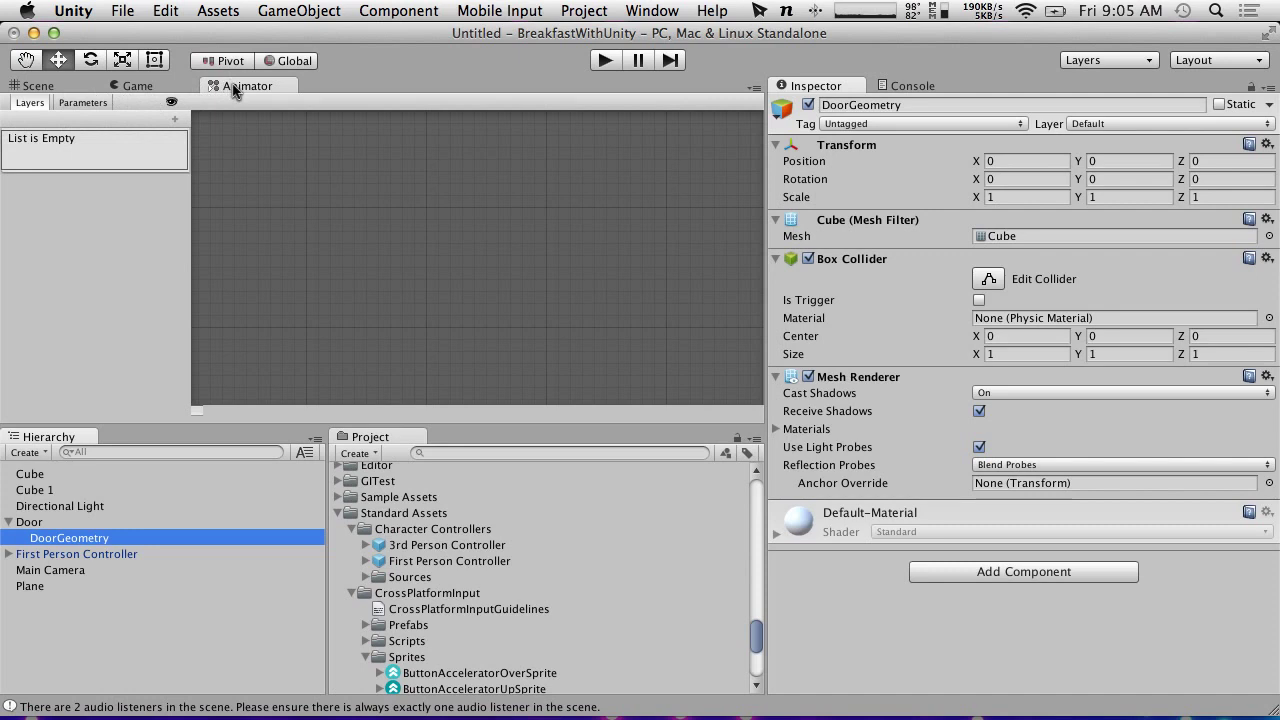
left_click_drag(236, 87, 961, 641)
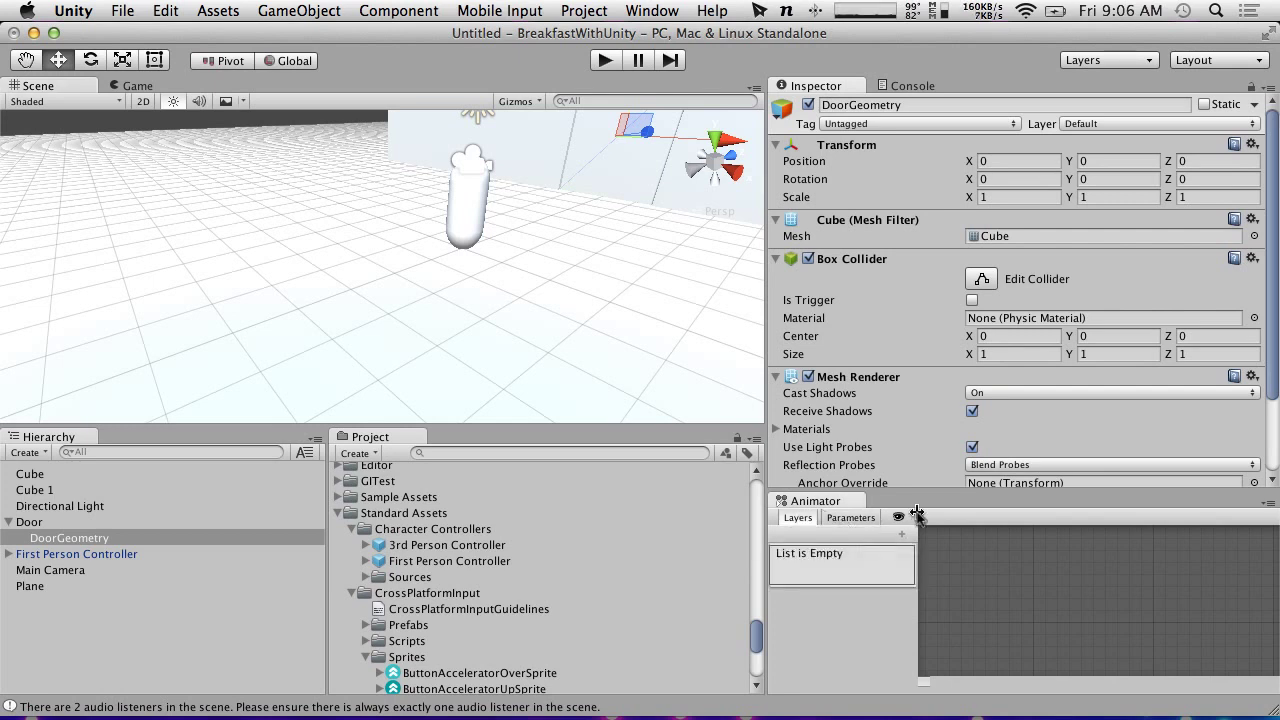
scroll(913, 466, "down", 5)
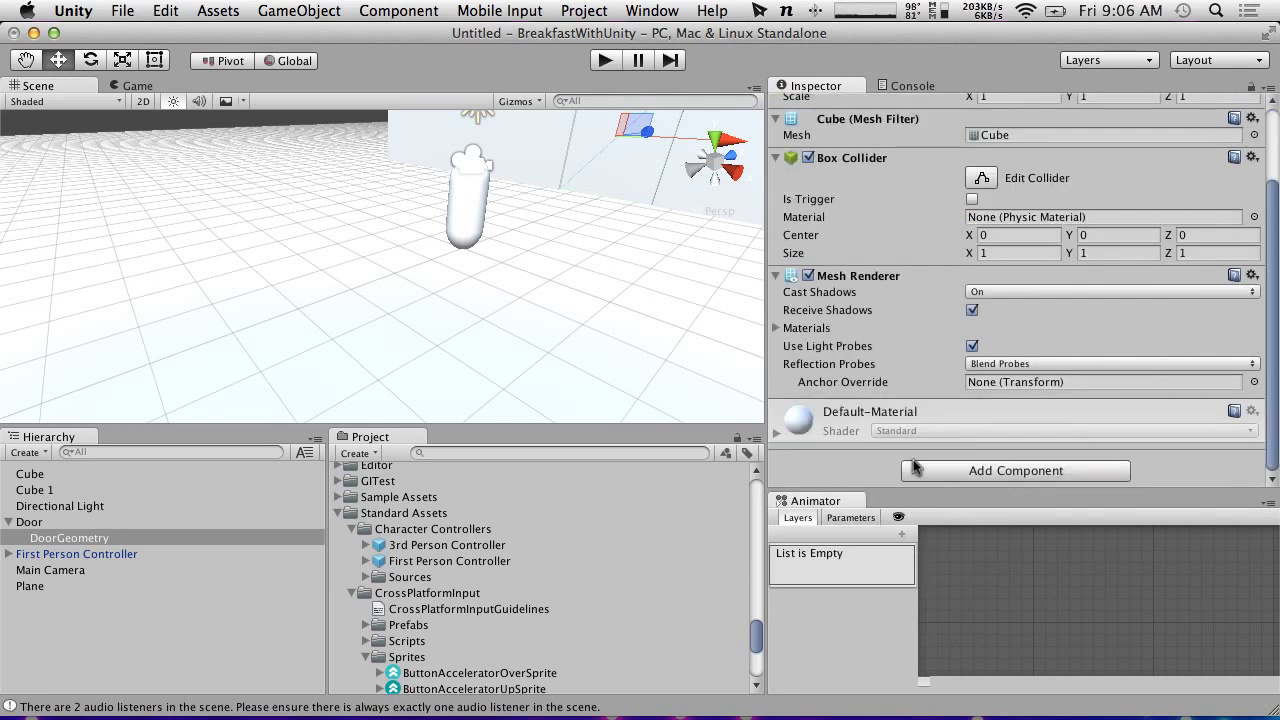
left_click(584, 10)
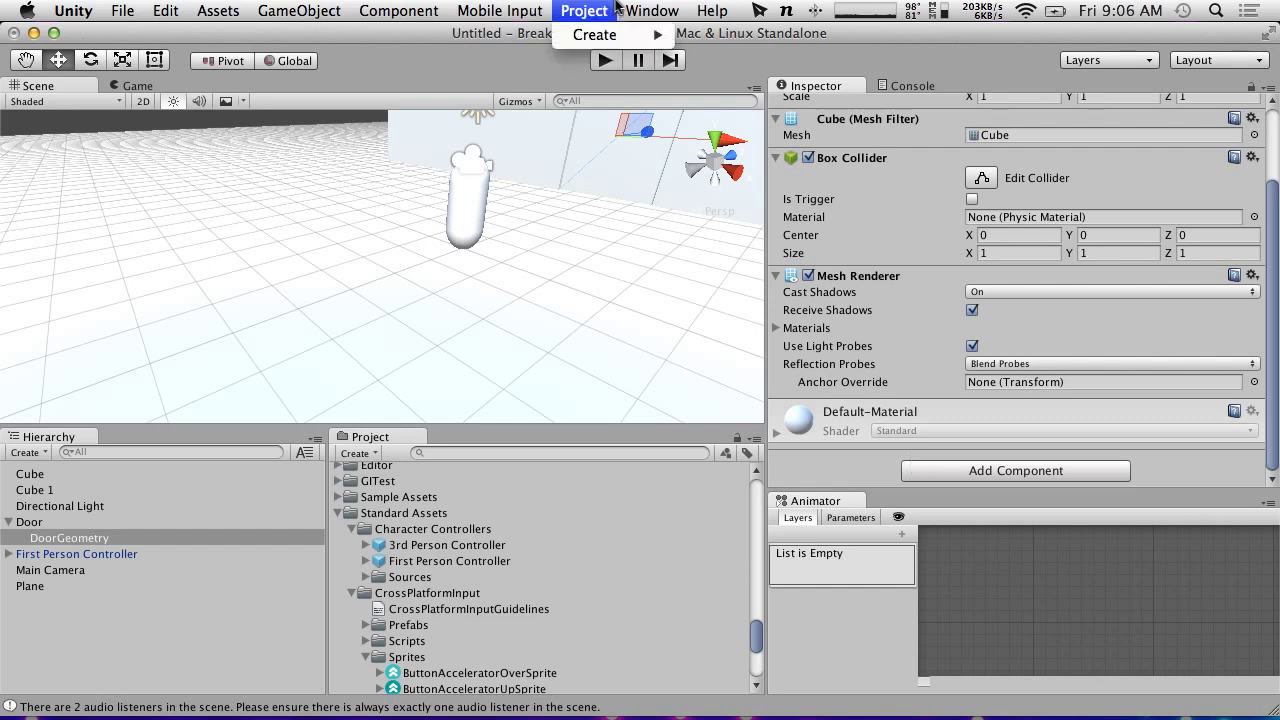
mouse_move(673, 9)
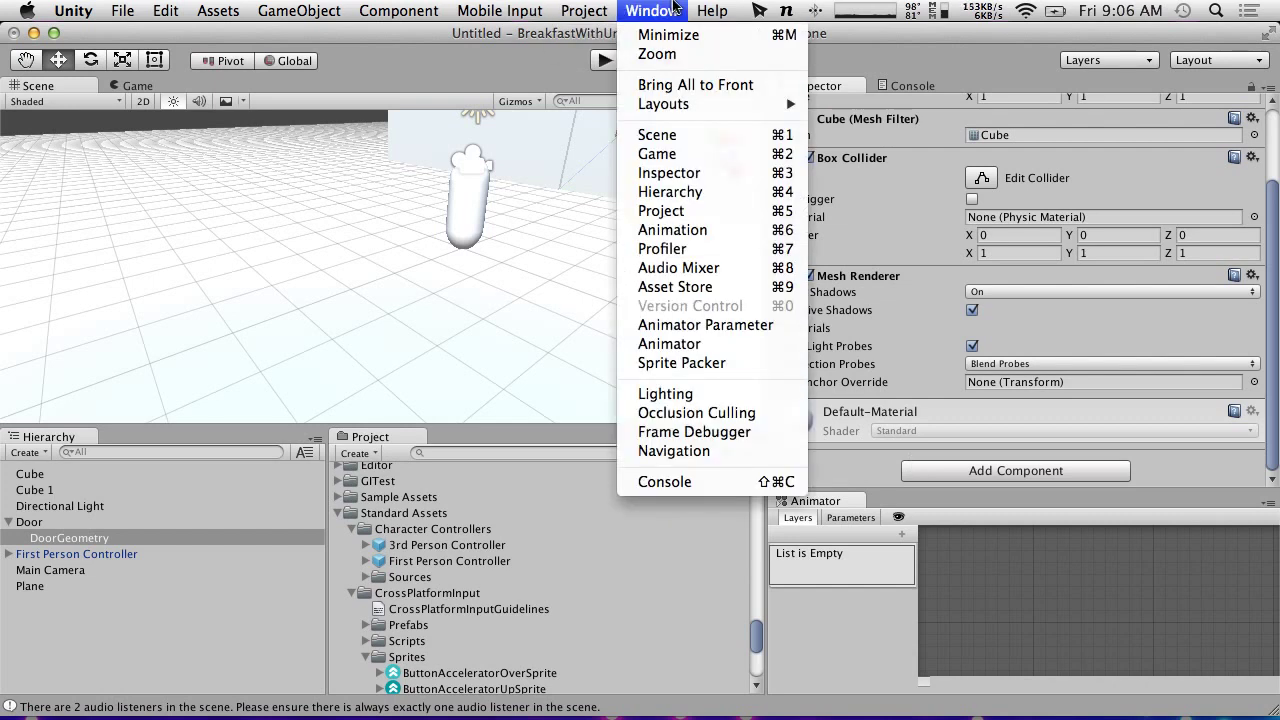
left_click(665, 325)
left_click(310, 35)
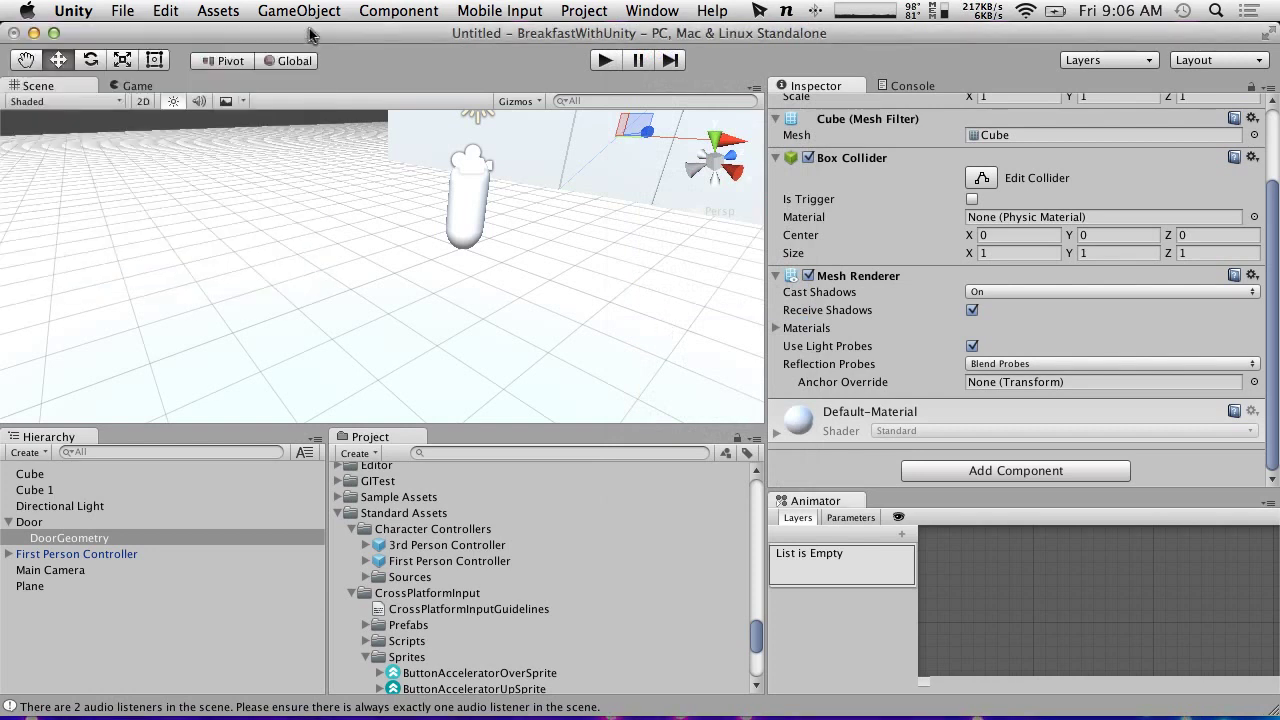
left_click(584, 10)
mouse_move(667, 8)
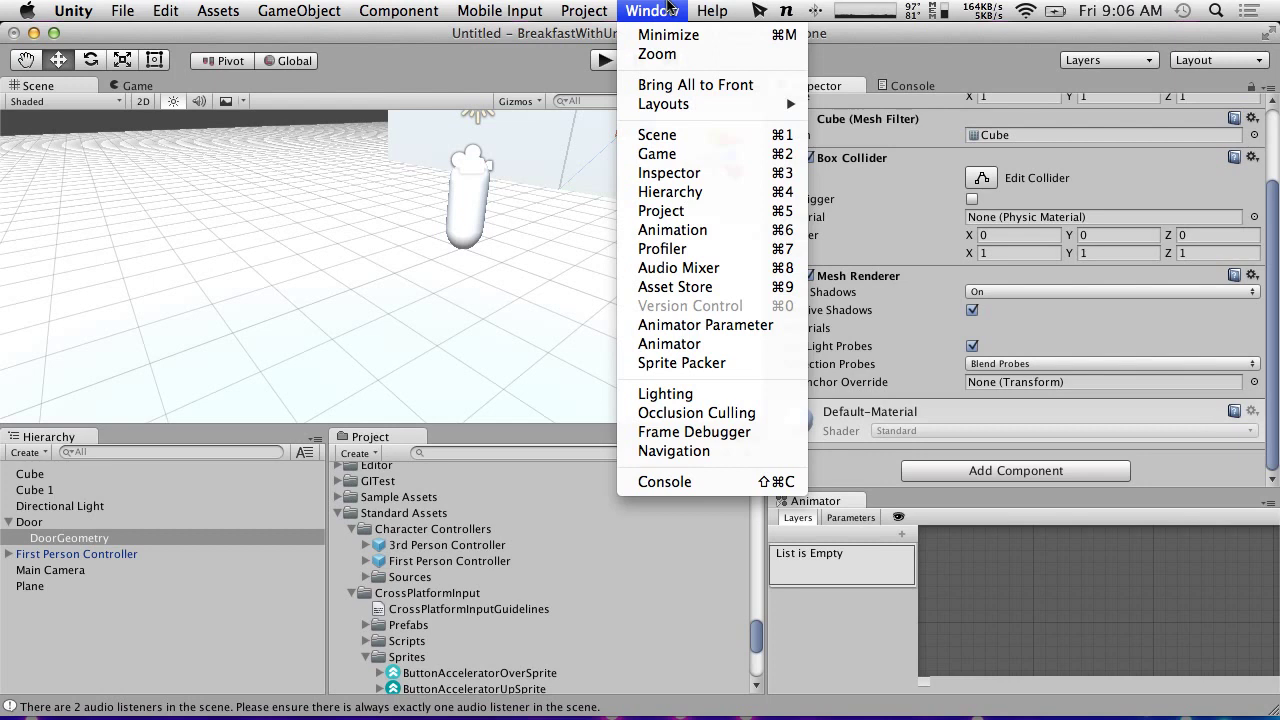
left_click(667, 8)
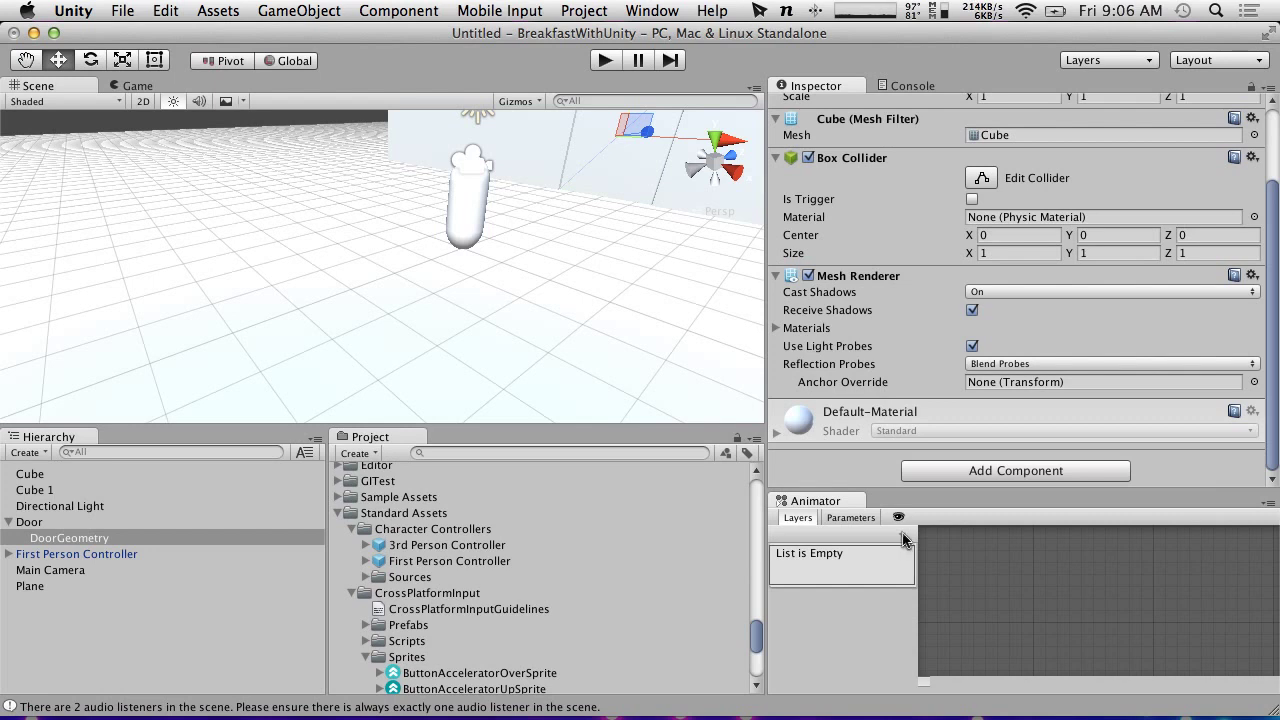
Step: Add an Animator component to DoorGeometry
left_click(563, 10)
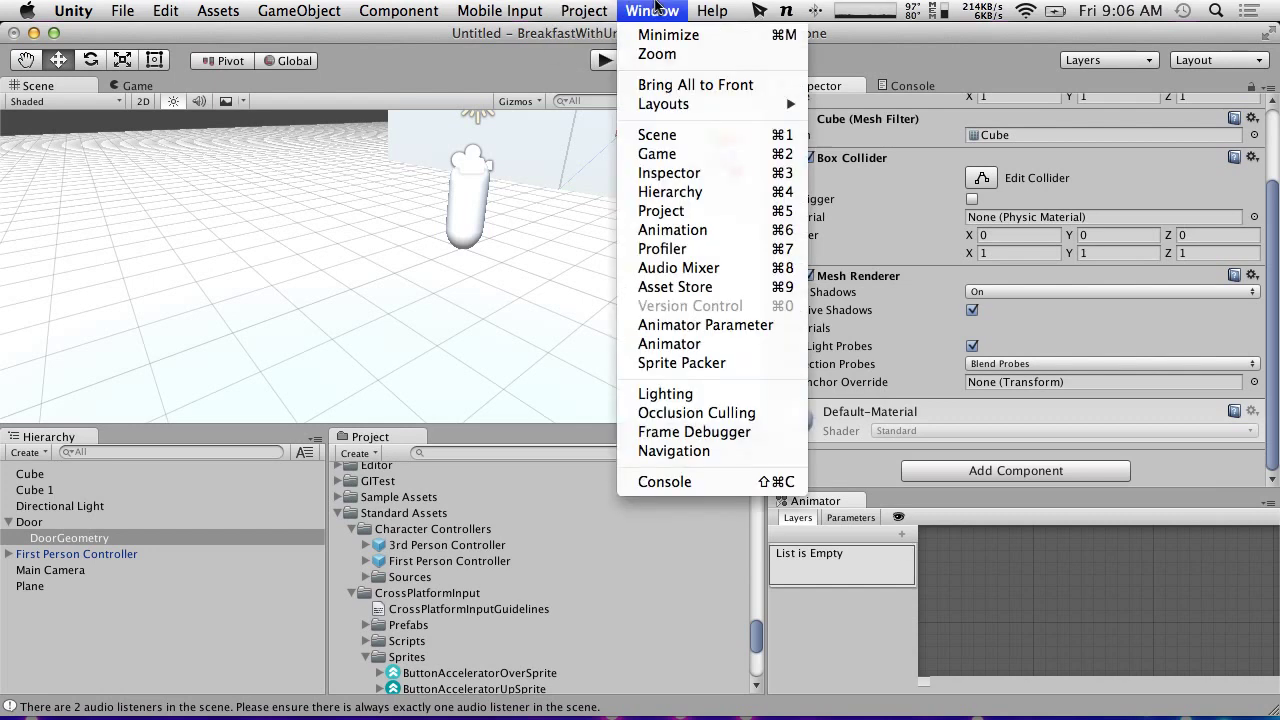
mouse_move(522, 8)
mouse_move(400, 10)
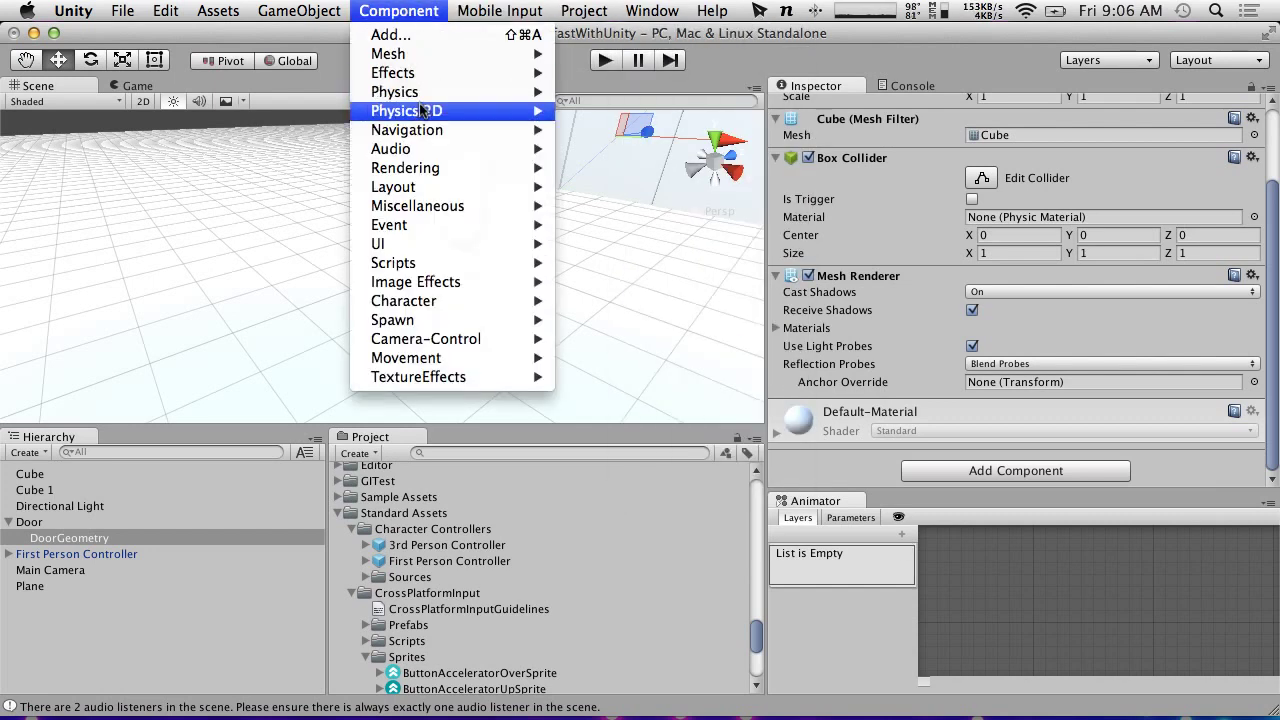
mouse_move(421, 100)
mouse_move(425, 172)
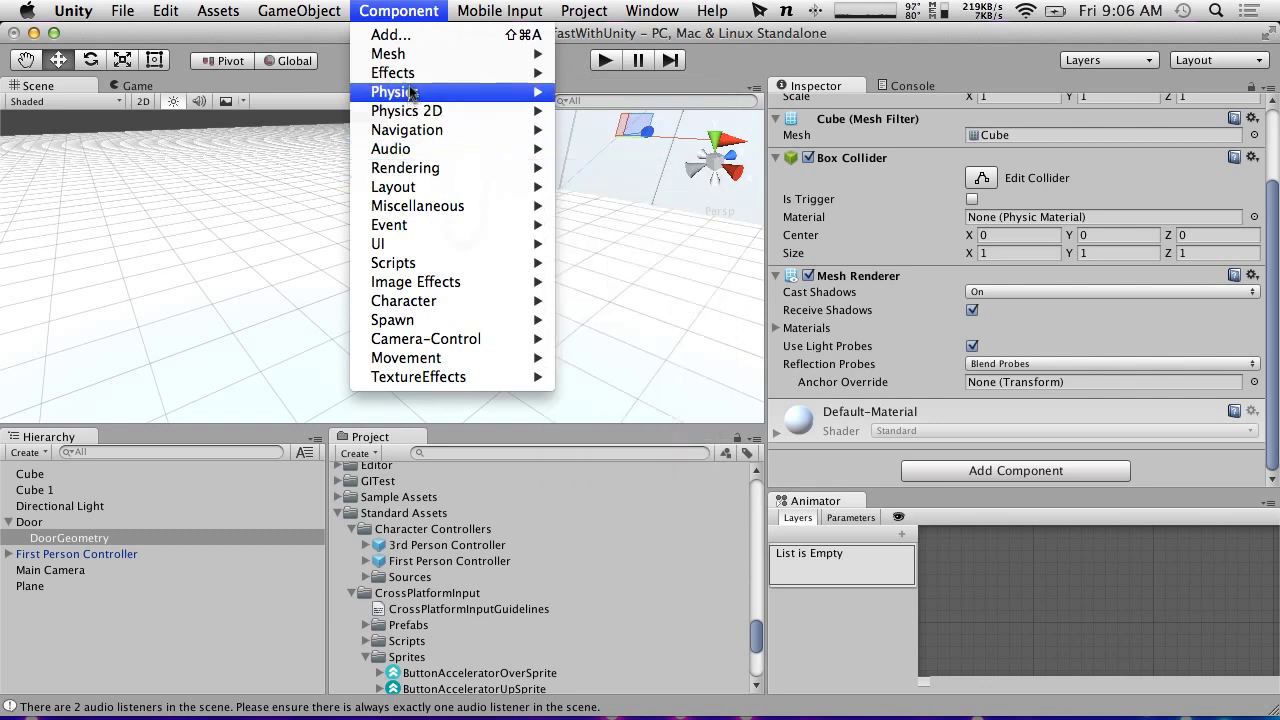
mouse_move(428, 208)
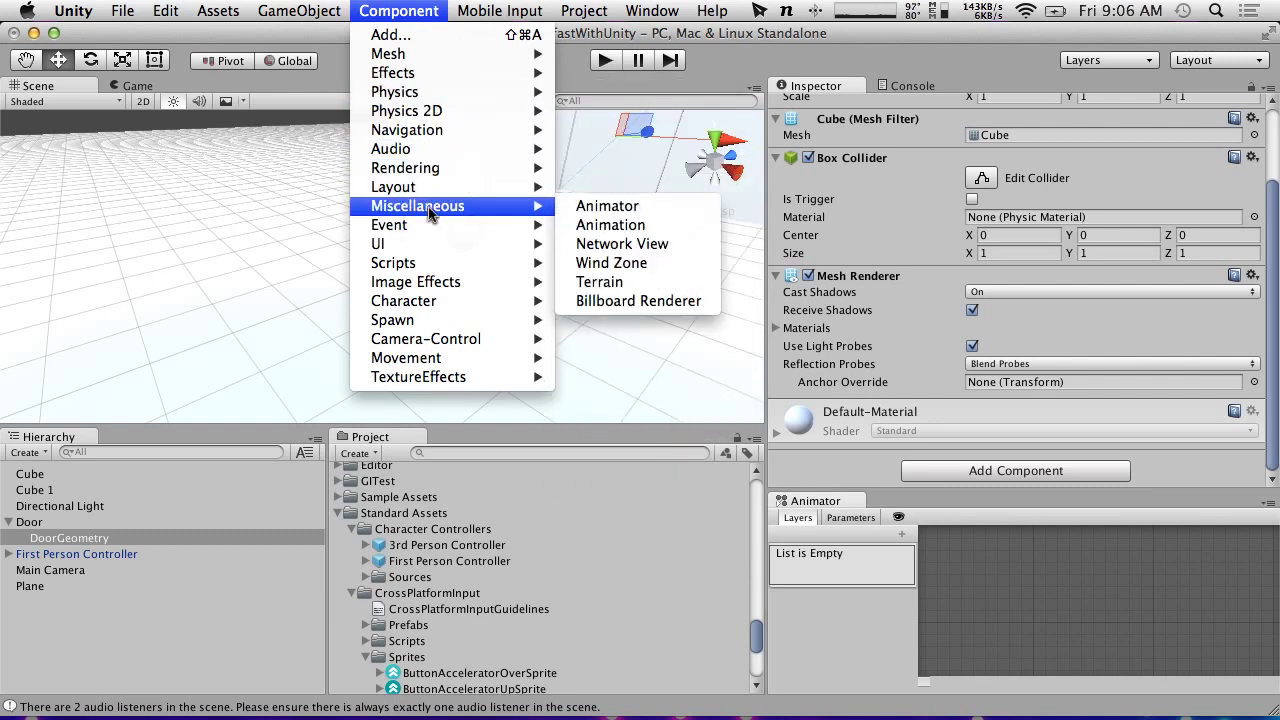
left_click(656, 205)
scroll(953, 322, "down", 3)
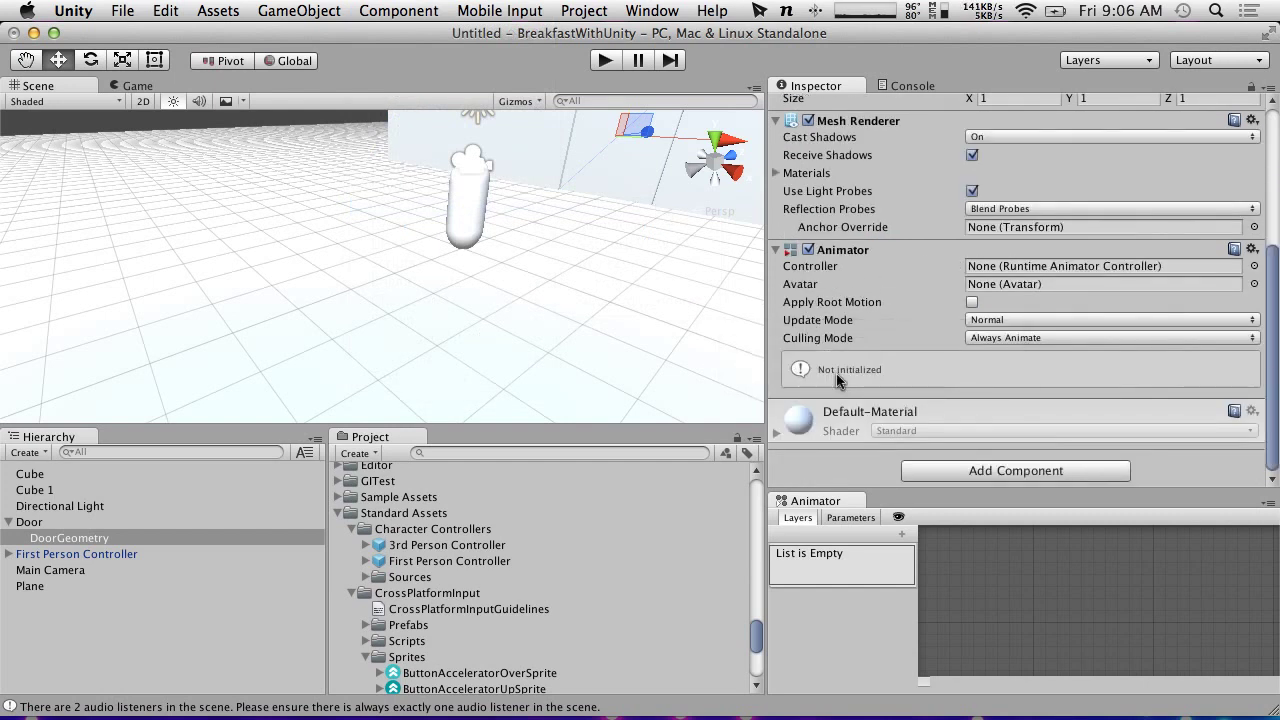
left_click(898, 517)
left_click(782, 518)
left_click(655, 10)
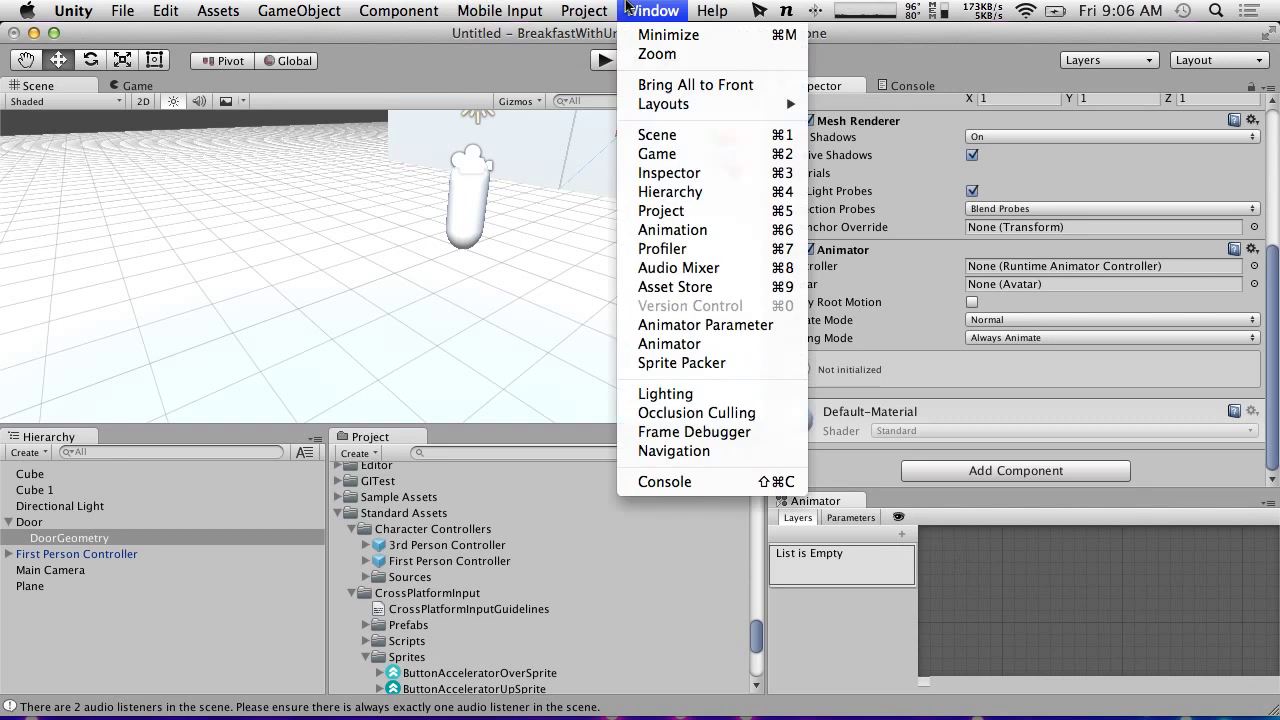
left_click(667, 8)
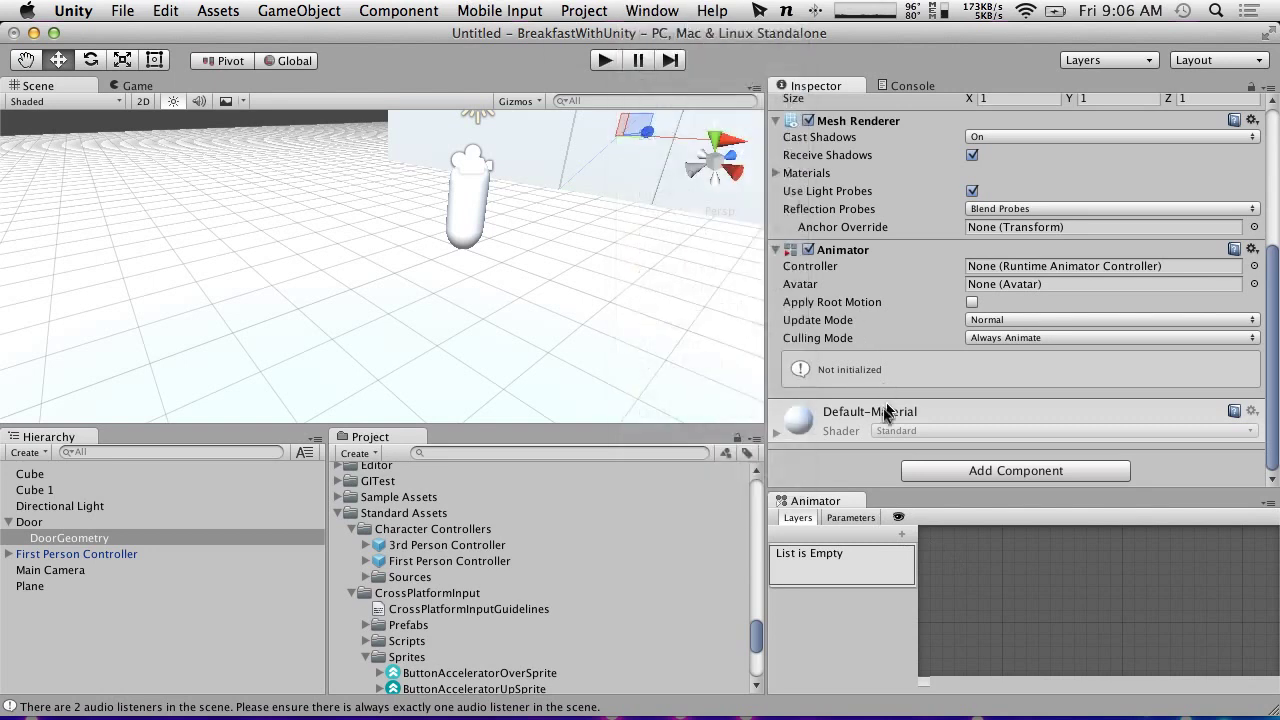
Step: Close the docked Animator window and remove the Animator component from DoorGeometry
right_click(826, 500)
left_click(866, 527)
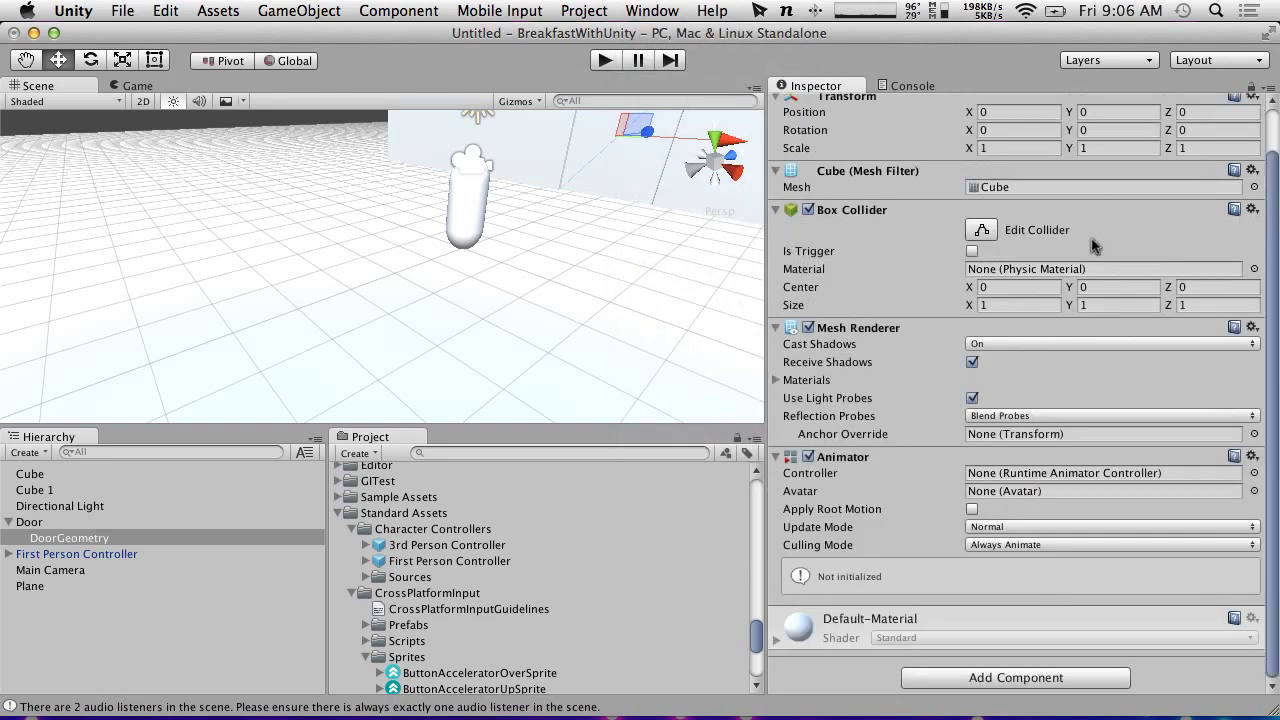
left_click(1254, 458)
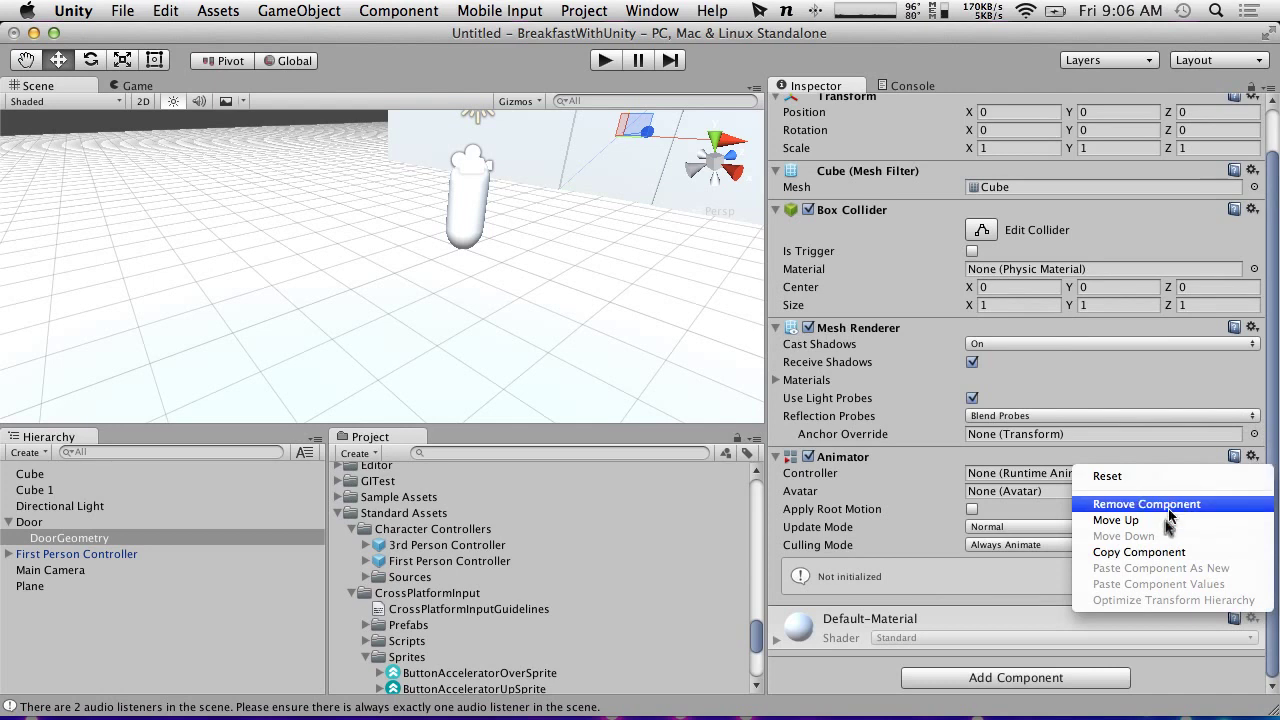
left_click(1146, 504)
Step: Open the Animation window, dock it below the Inspector and widen that column for more timeline space
left_click(584, 10)
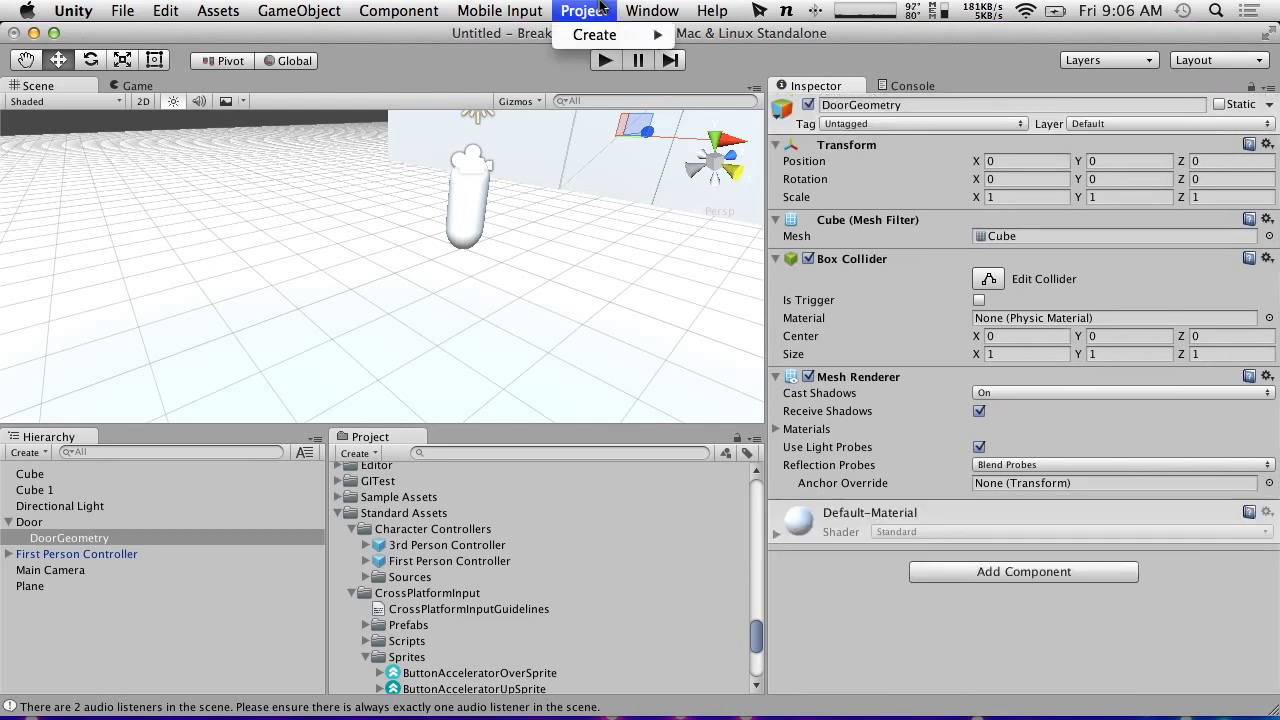
mouse_move(635, 8)
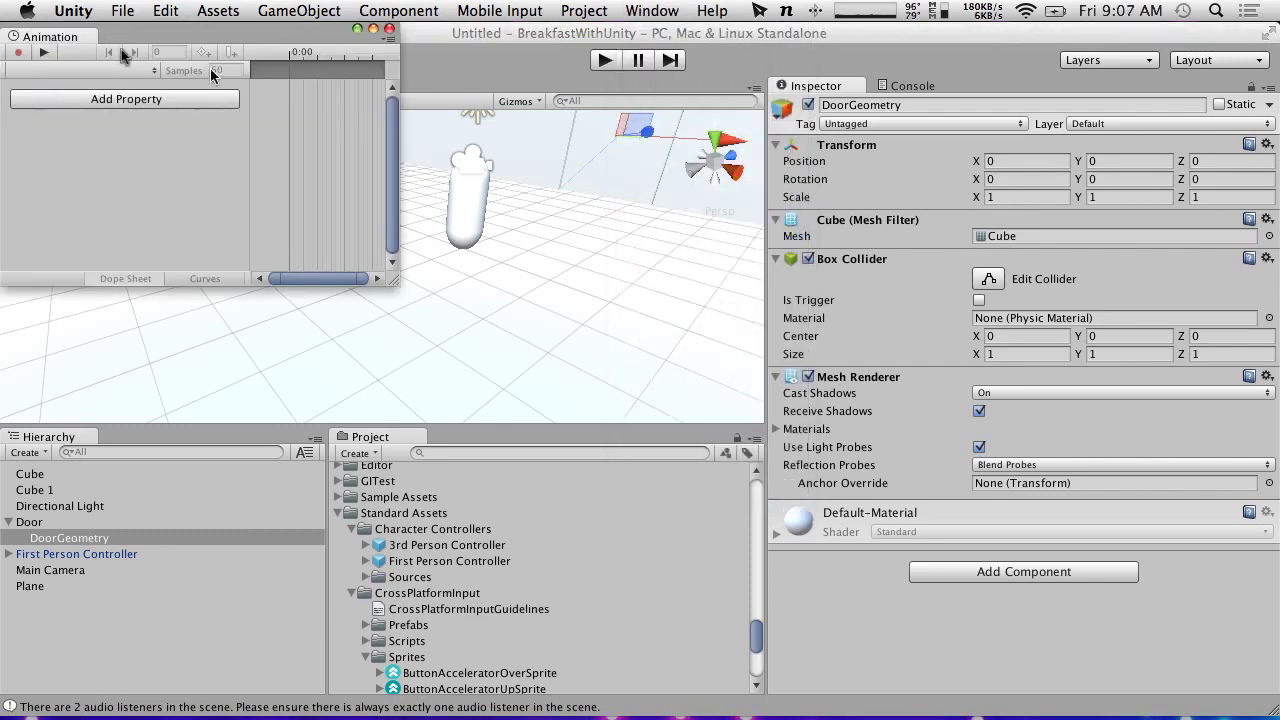
left_click_drag(48, 37, 457, 86)
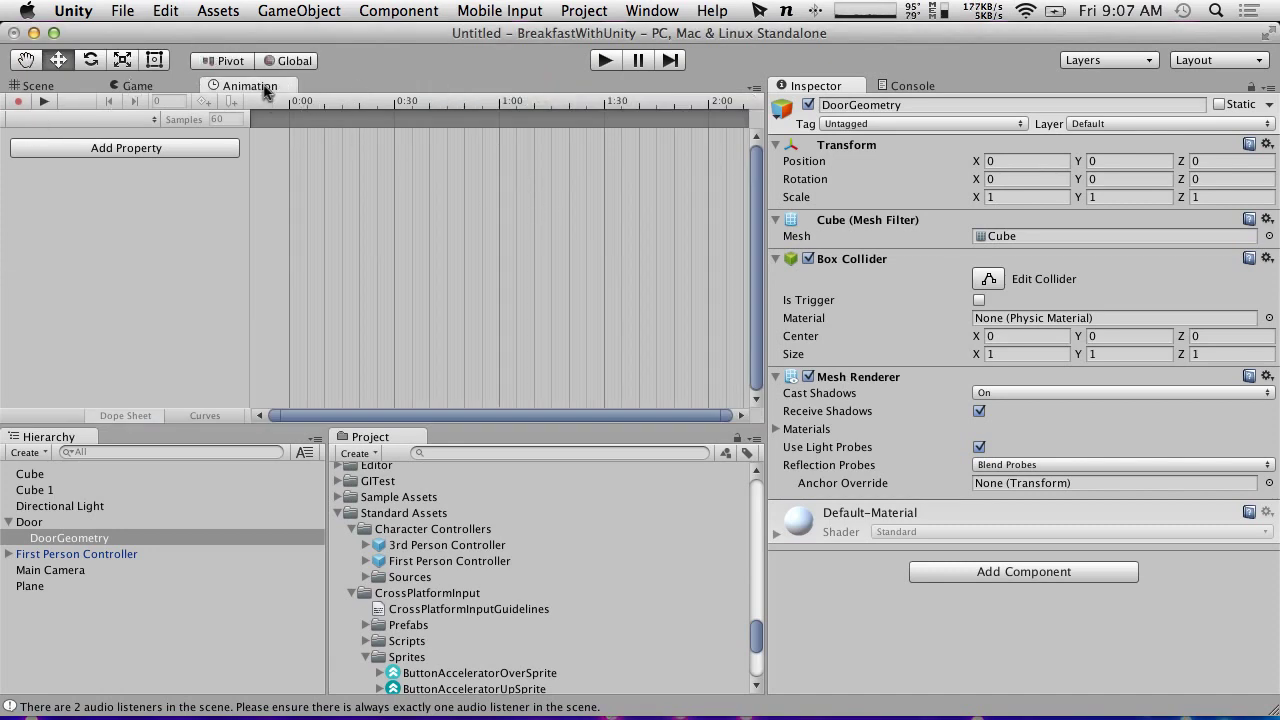
left_click_drag(268, 86, 775, 533)
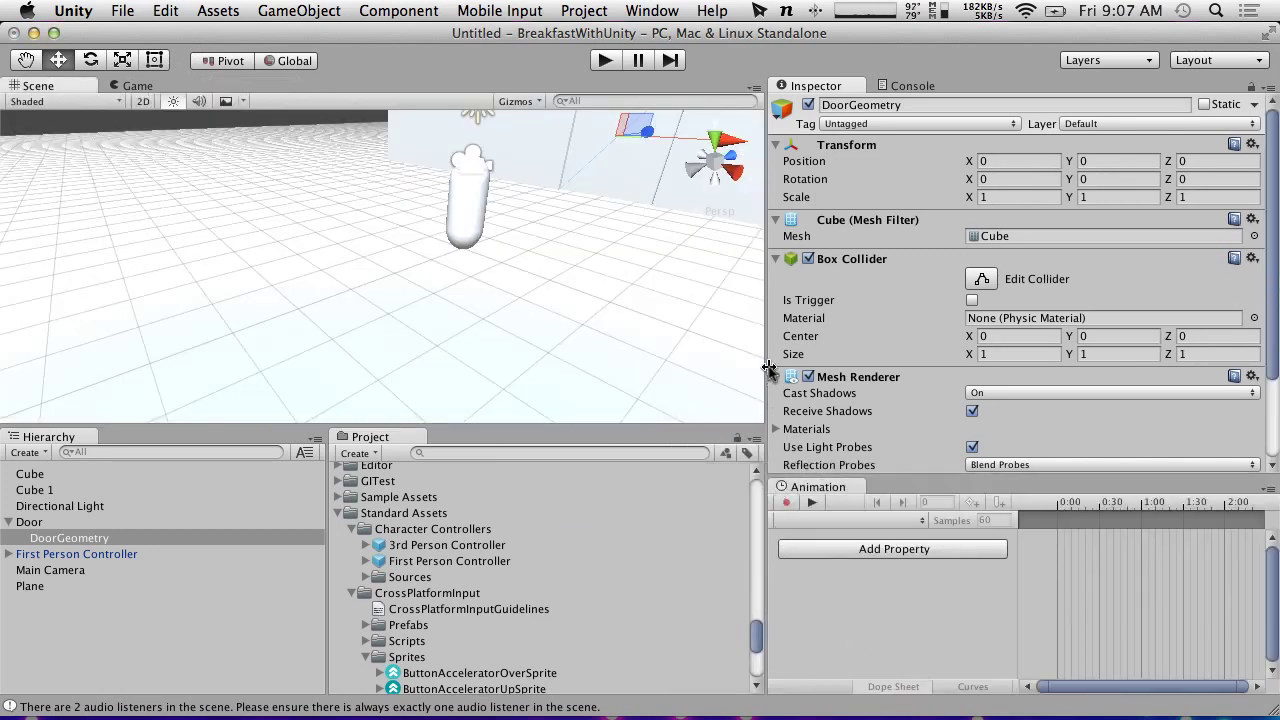
left_click_drag(767, 372, 648, 328)
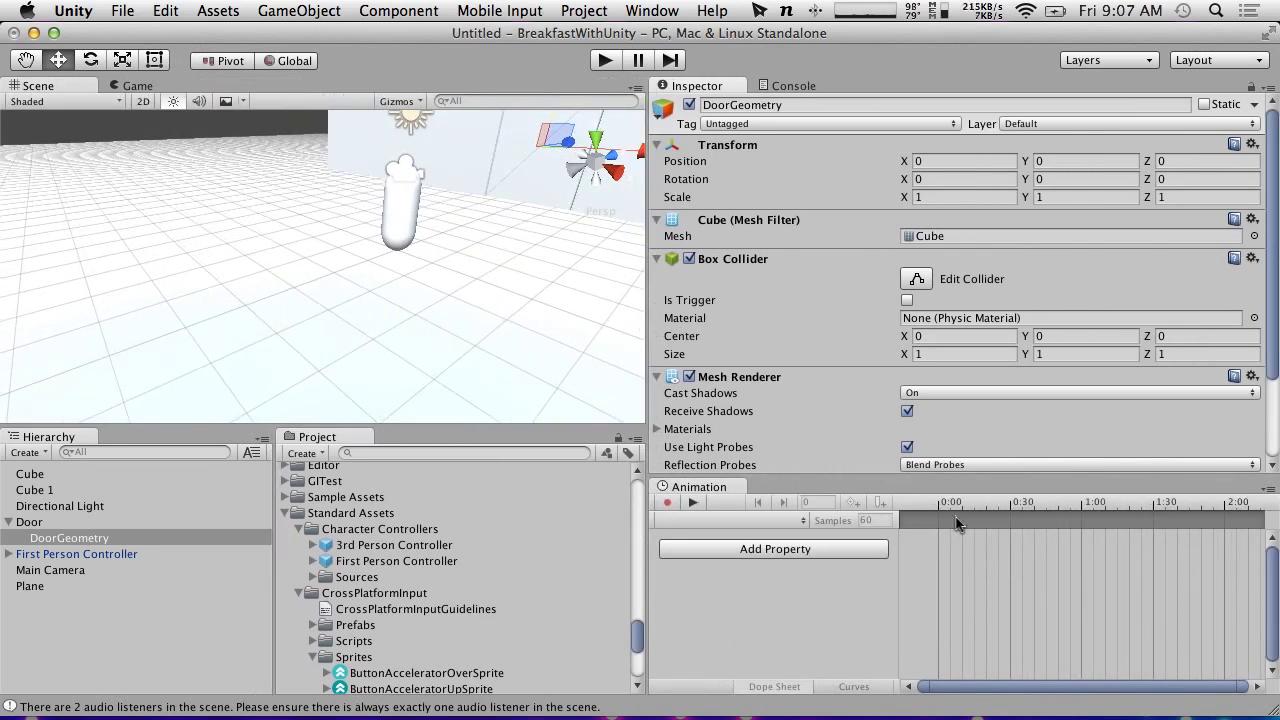
Step: Start recording on DoorGeometry and save its new animation clip as Door.anim in the 87AutomaticDoor folder
left_click(668, 505)
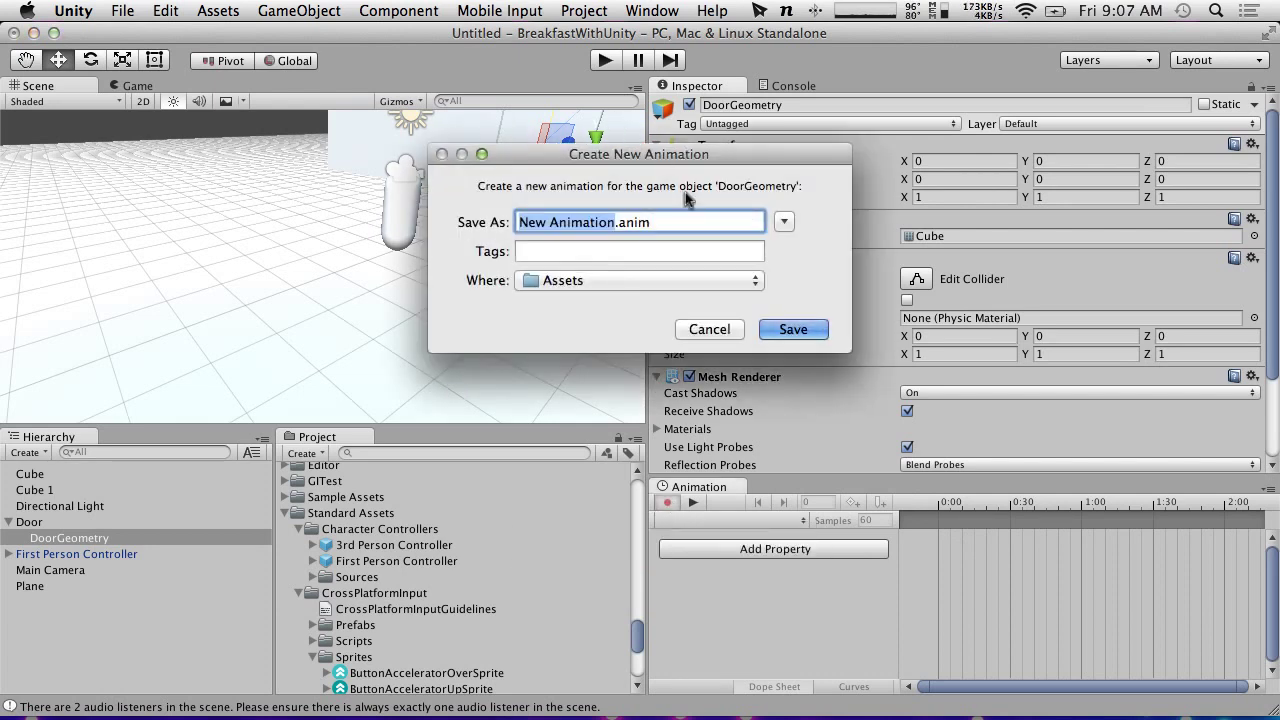
type("Door")
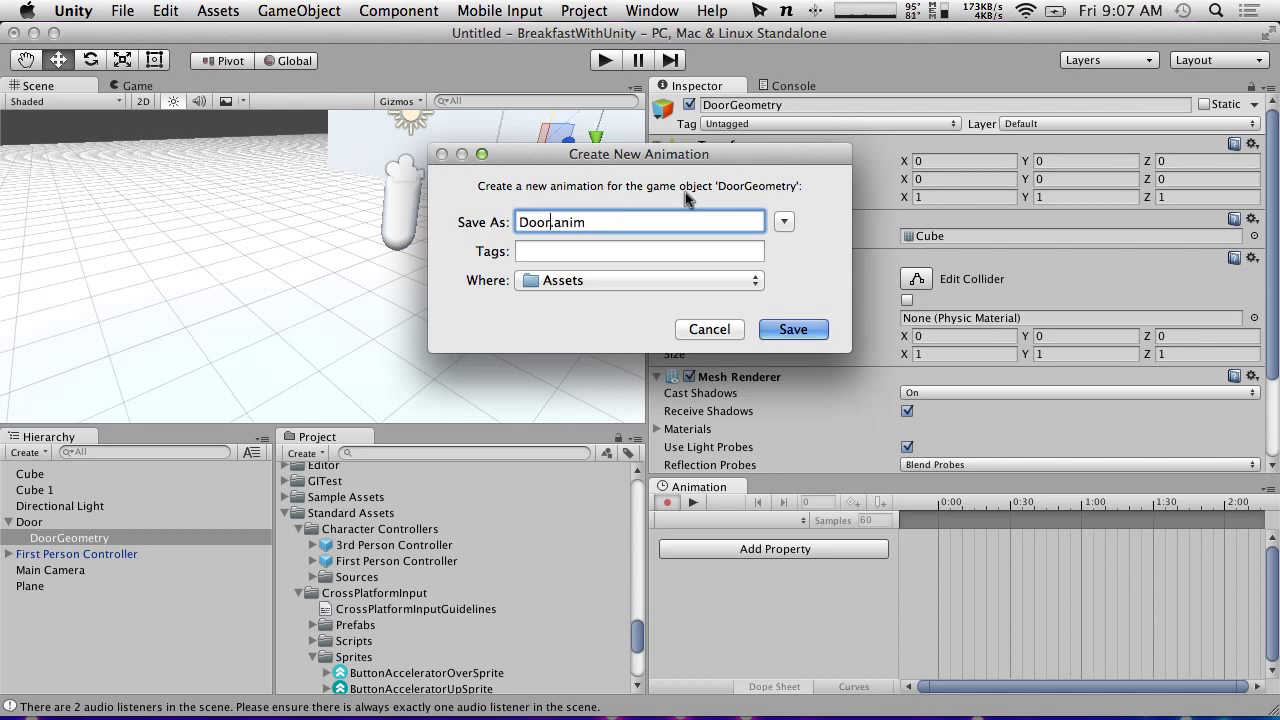
left_click(756, 281)
left_click(788, 224)
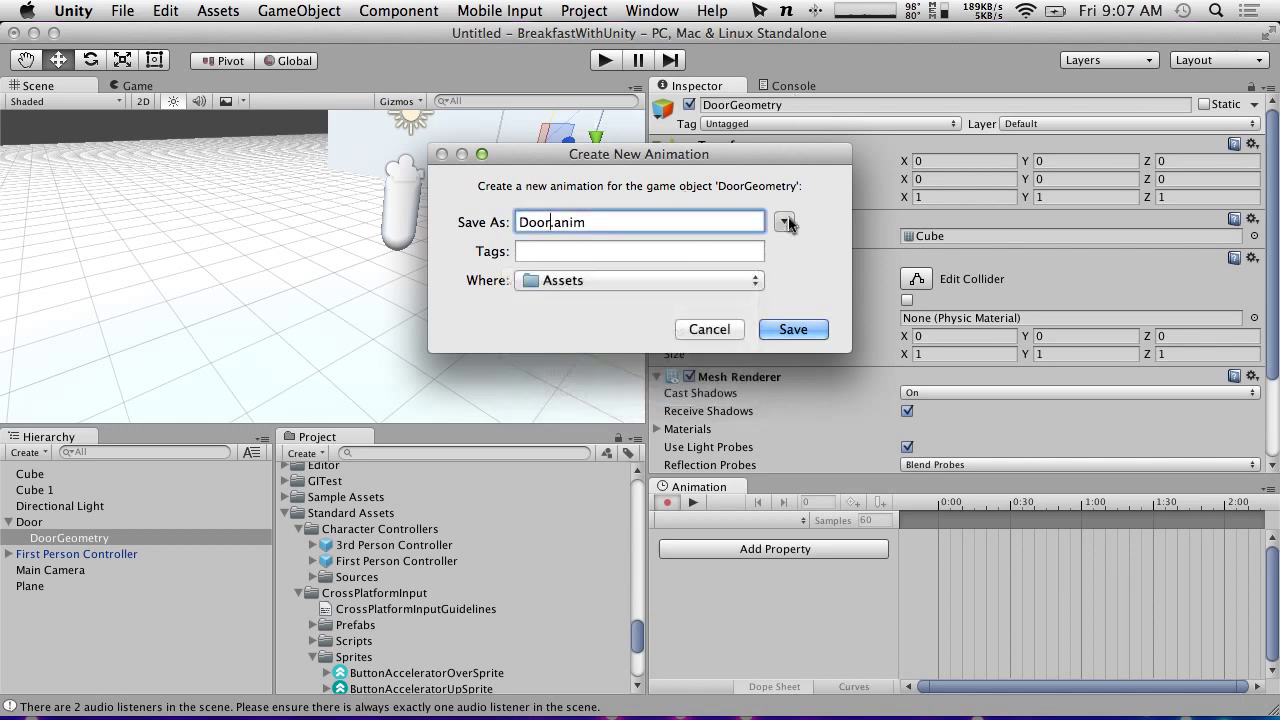
scroll(938, 385, "down", 10)
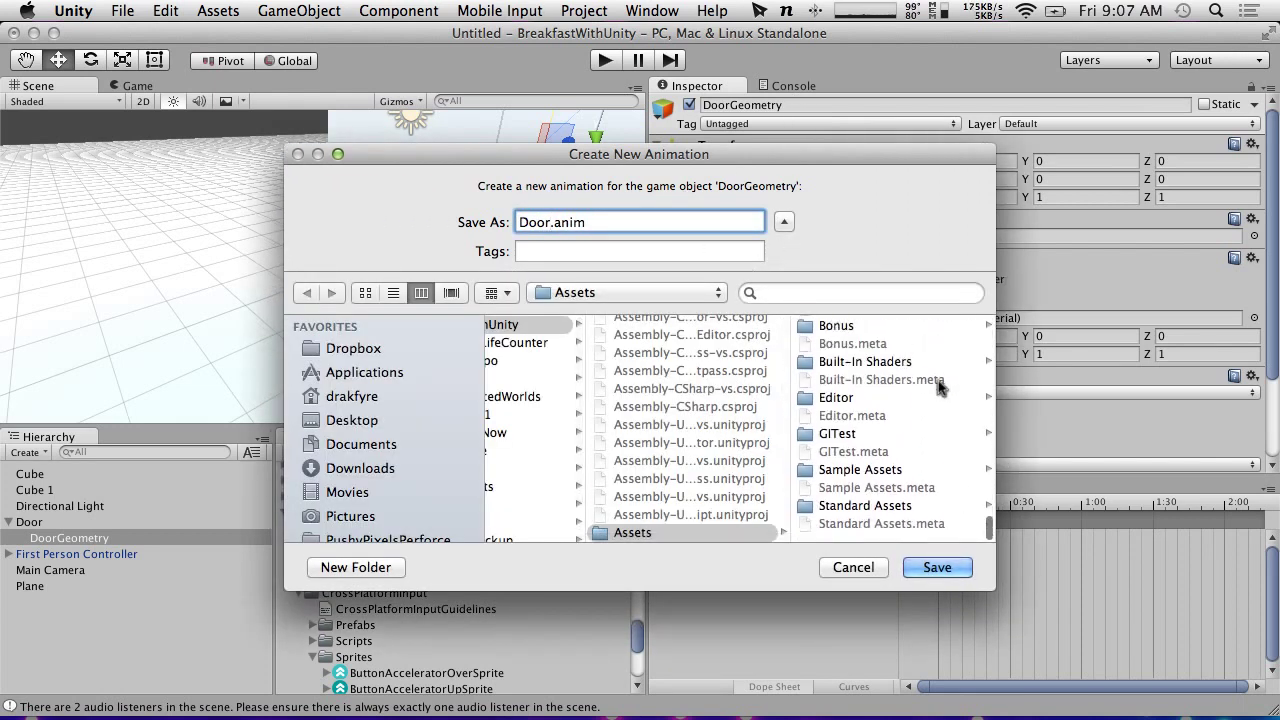
scroll(938, 385, "up", 8)
left_click(888, 476)
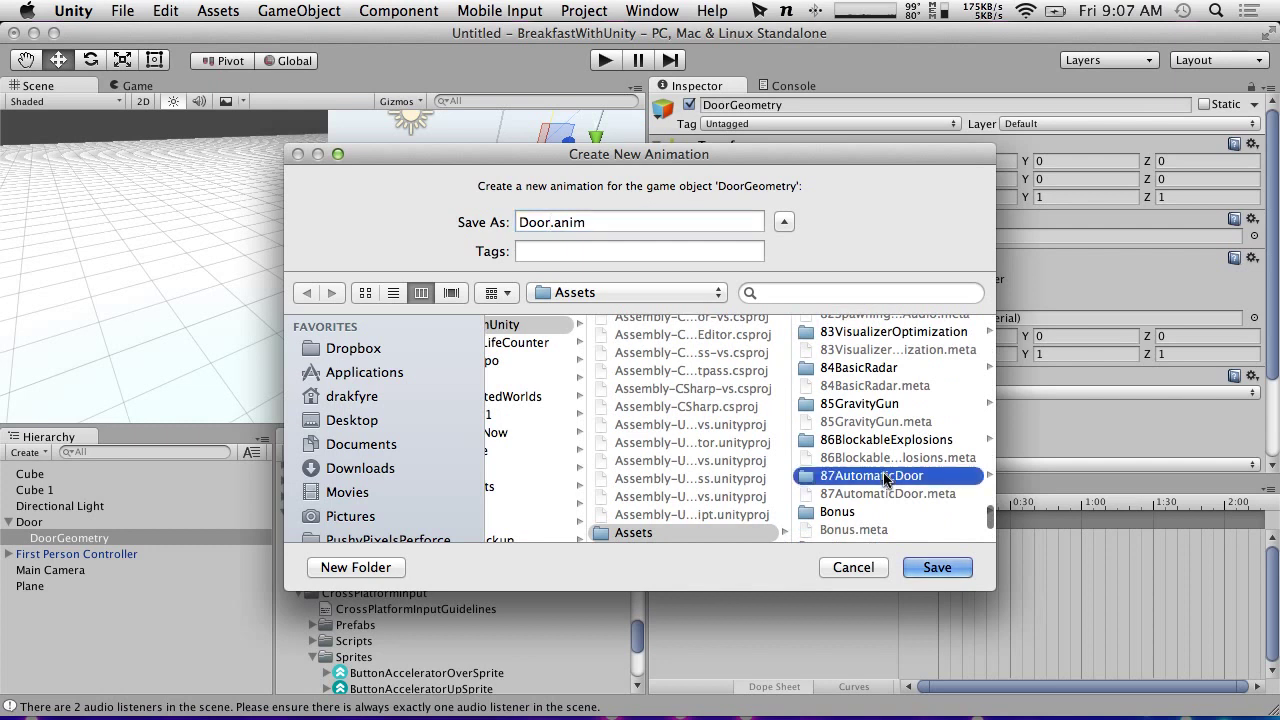
left_click(935, 568)
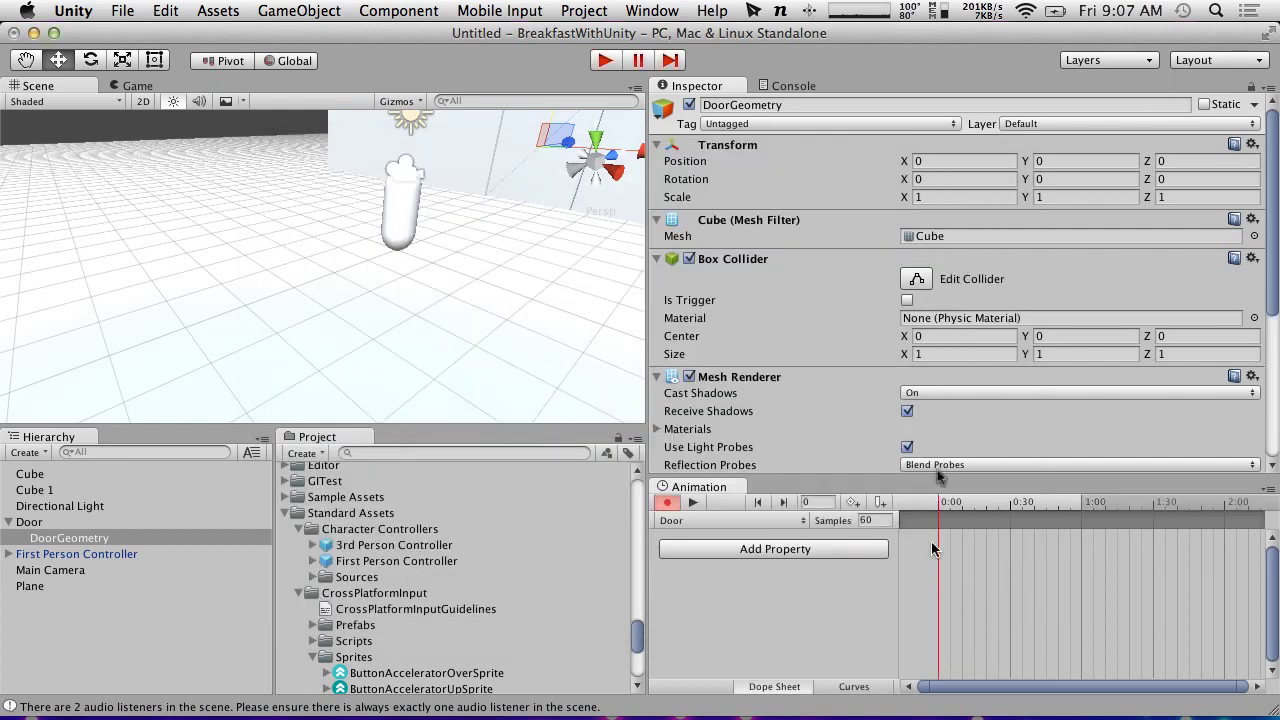
Step: Record a position key for DoorGeometry with Position Y set to -1 and move the key to 1:00
scroll(936, 365, "down", 5)
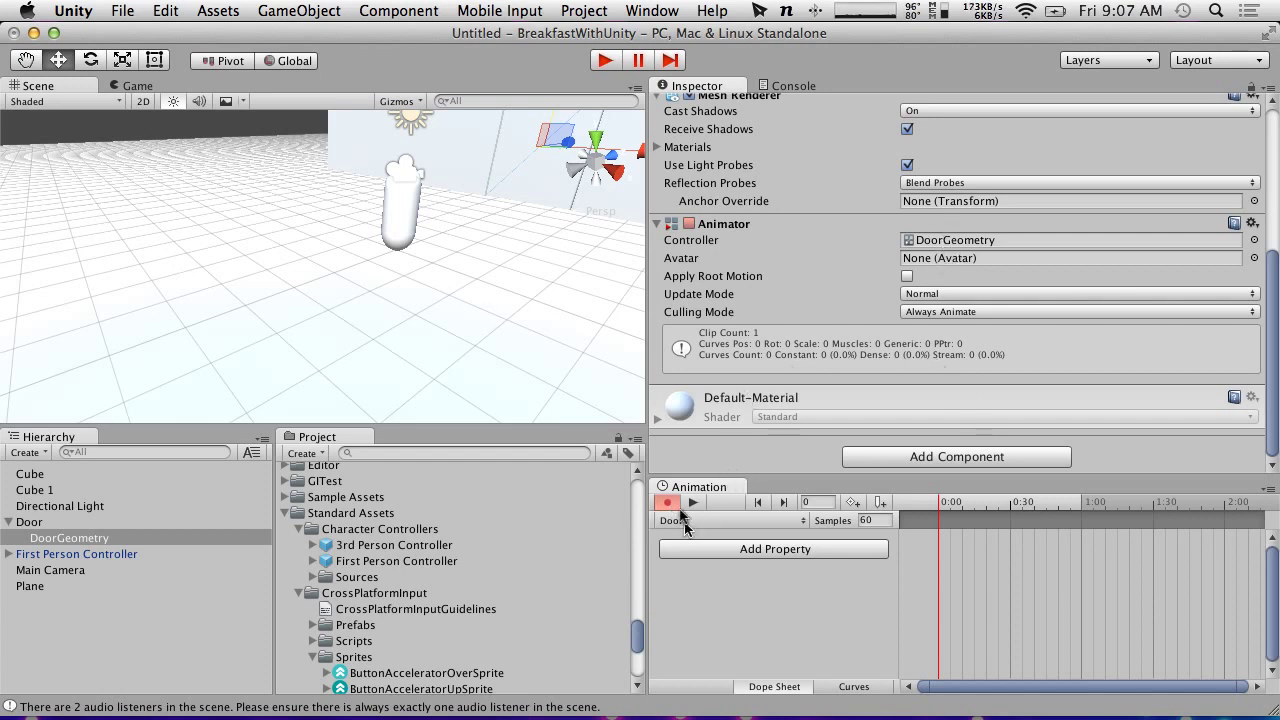
scroll(481, 240, "down", 2)
scroll(478, 200, "down", 2)
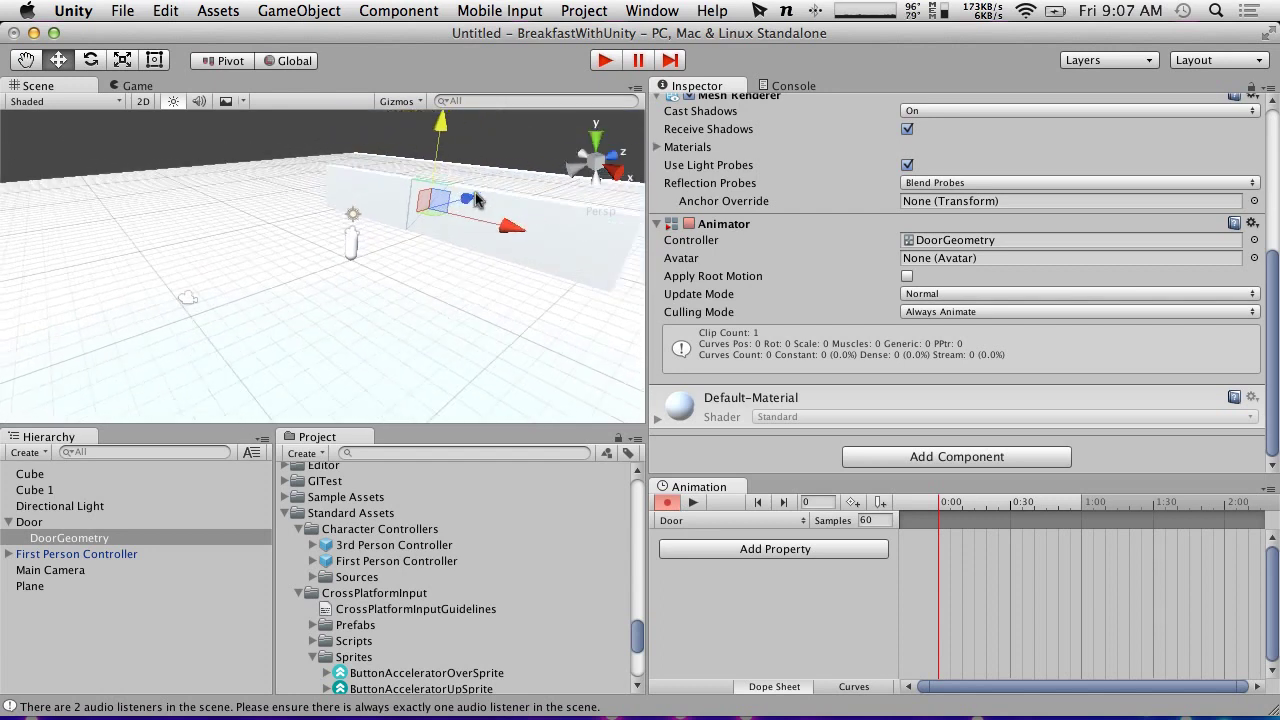
left_click_drag(437, 157, 440, 104)
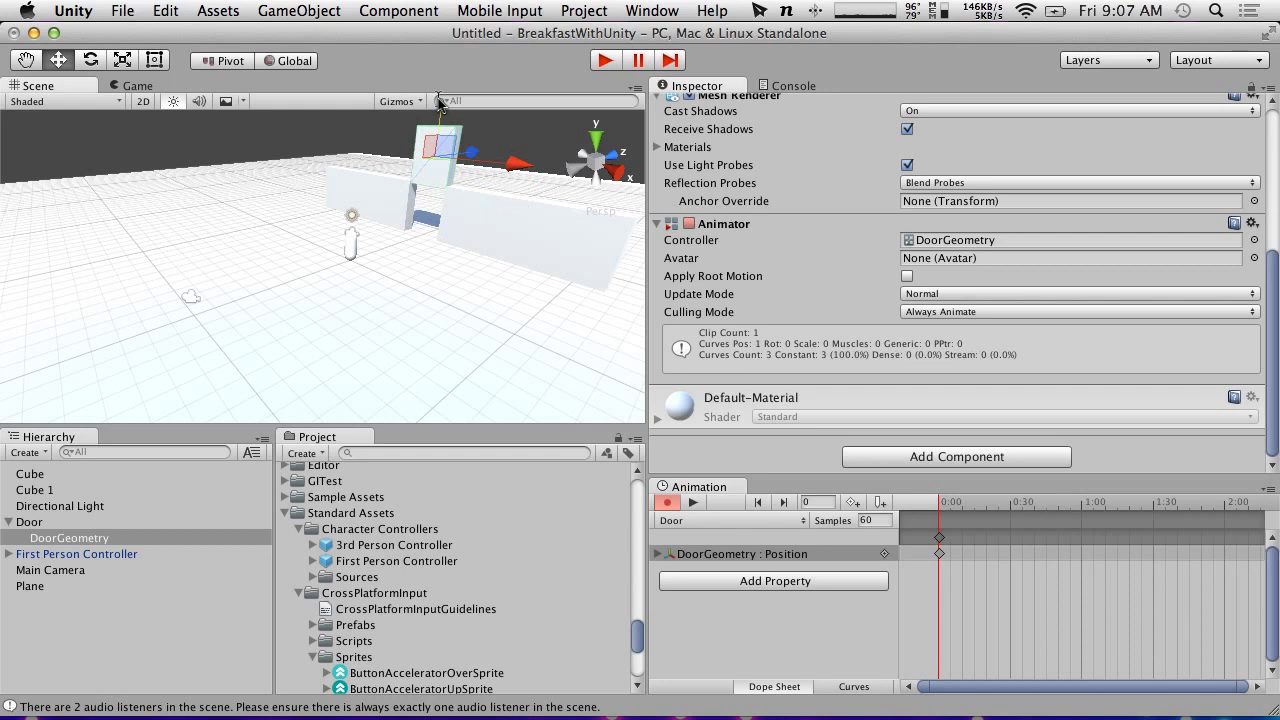
scroll(884, 164, "up", 5)
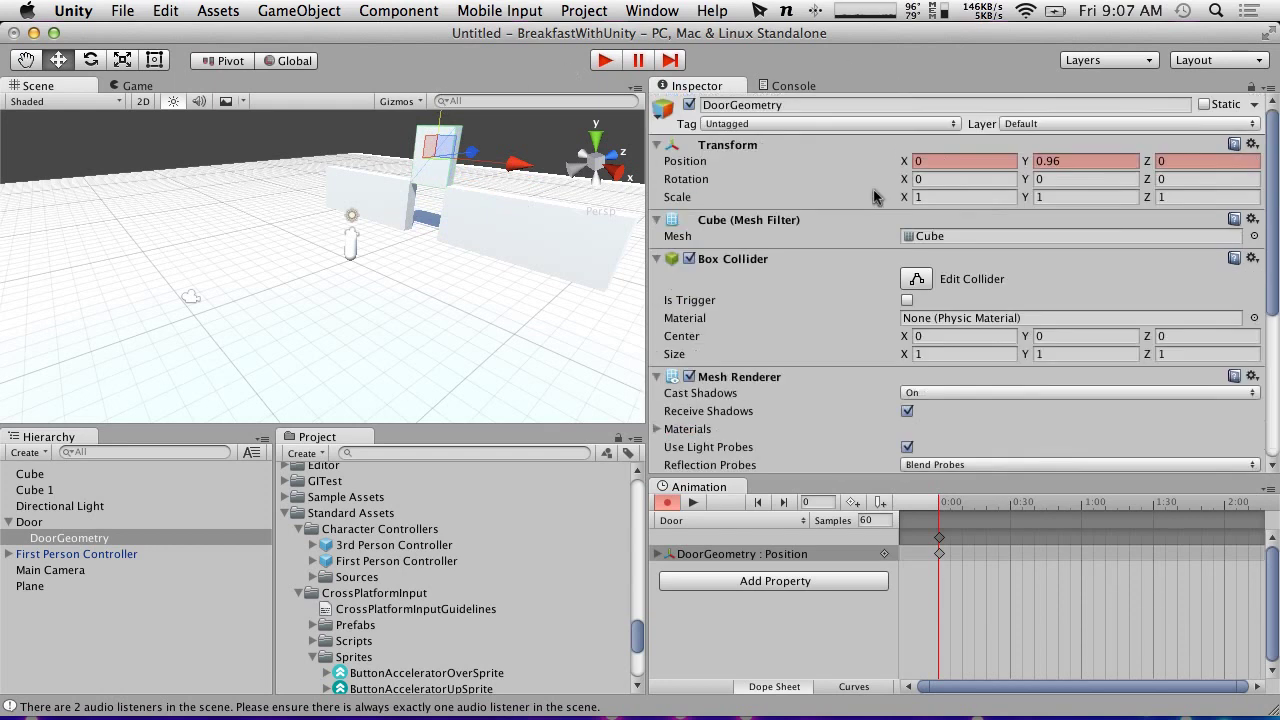
left_click(1086, 162)
type("1")
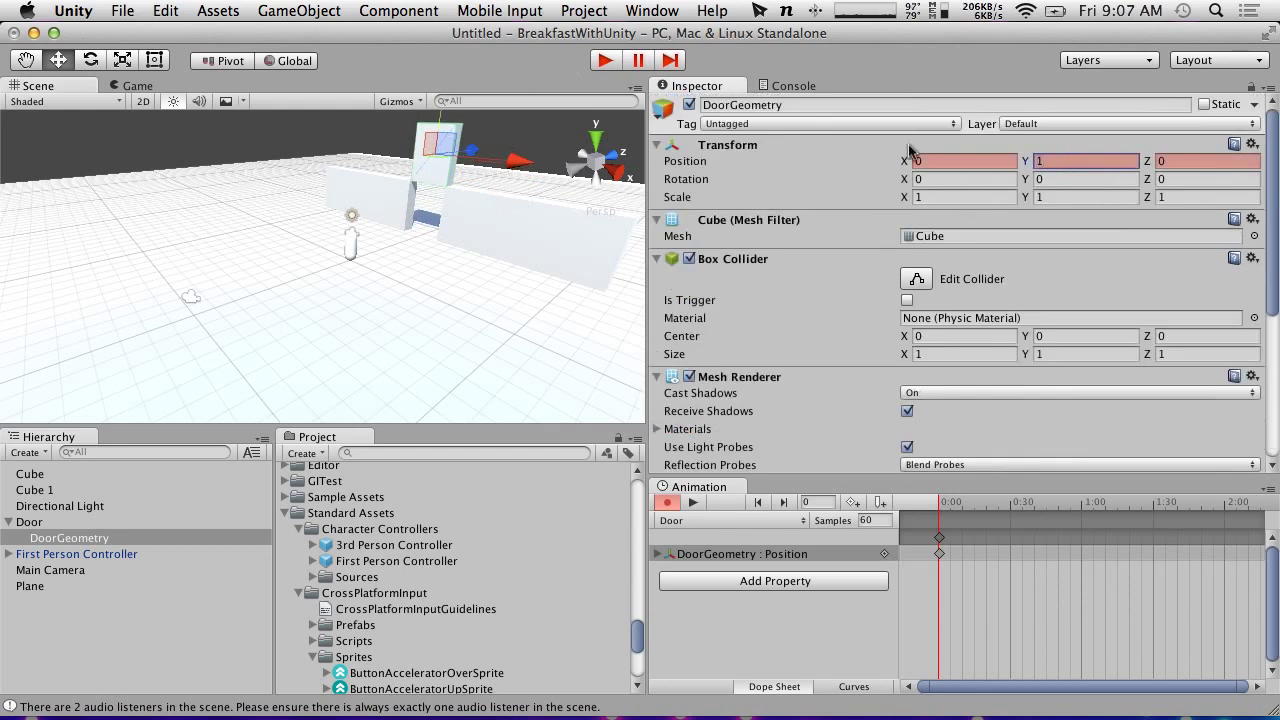
left_click(1038, 160)
type("-")
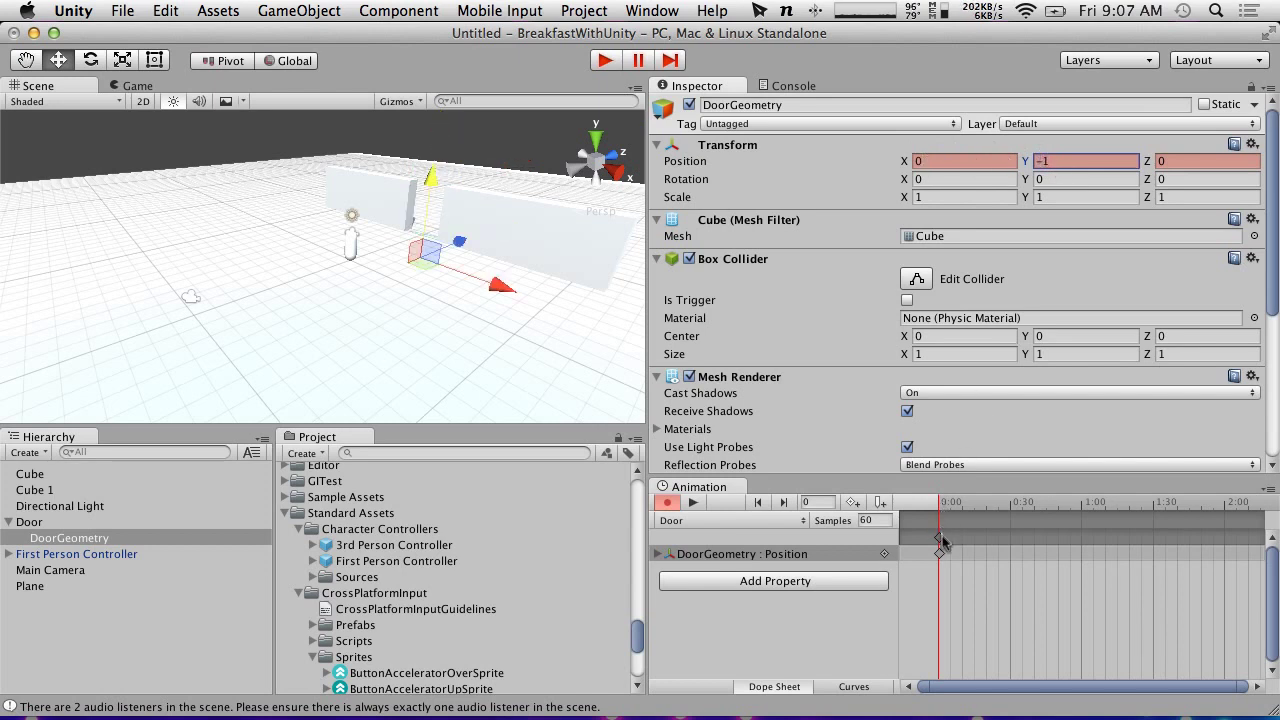
left_click_drag(943, 541, 1082, 541)
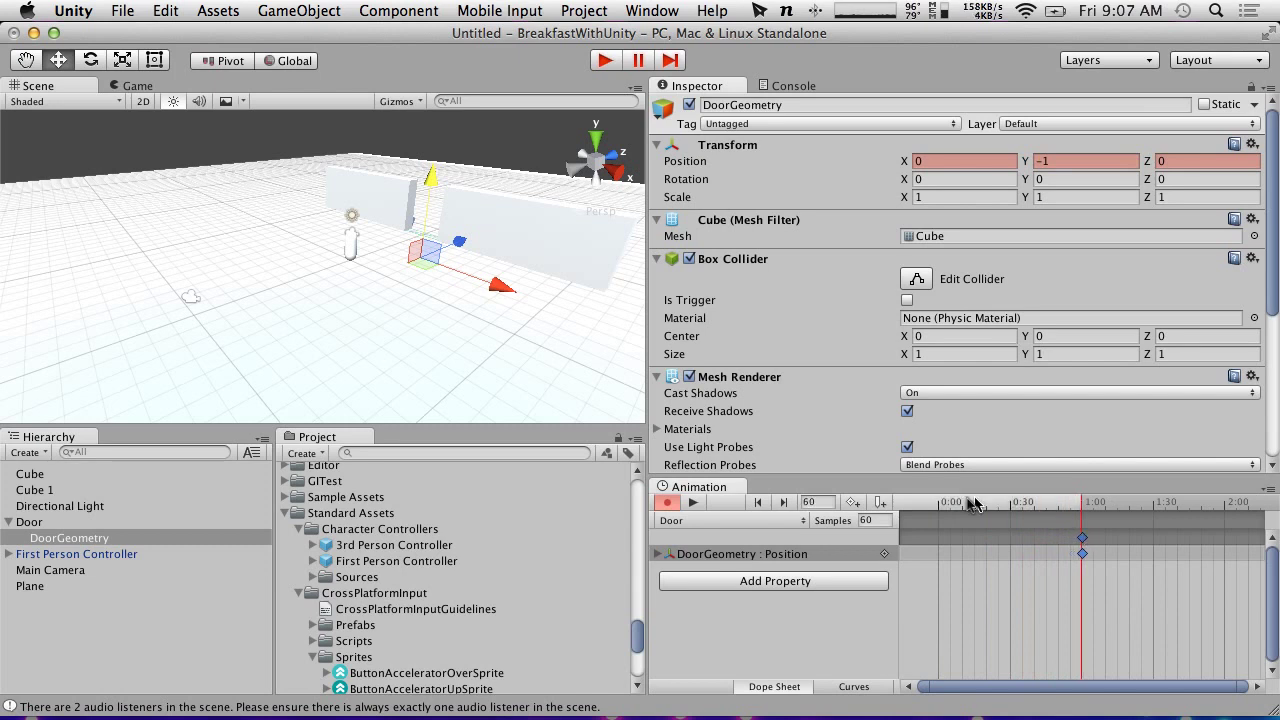
Step: Add a DoorGeometry position key at 0:00 with Position Y set to 0 and scrub the timeline to check the motion
left_click(941, 517)
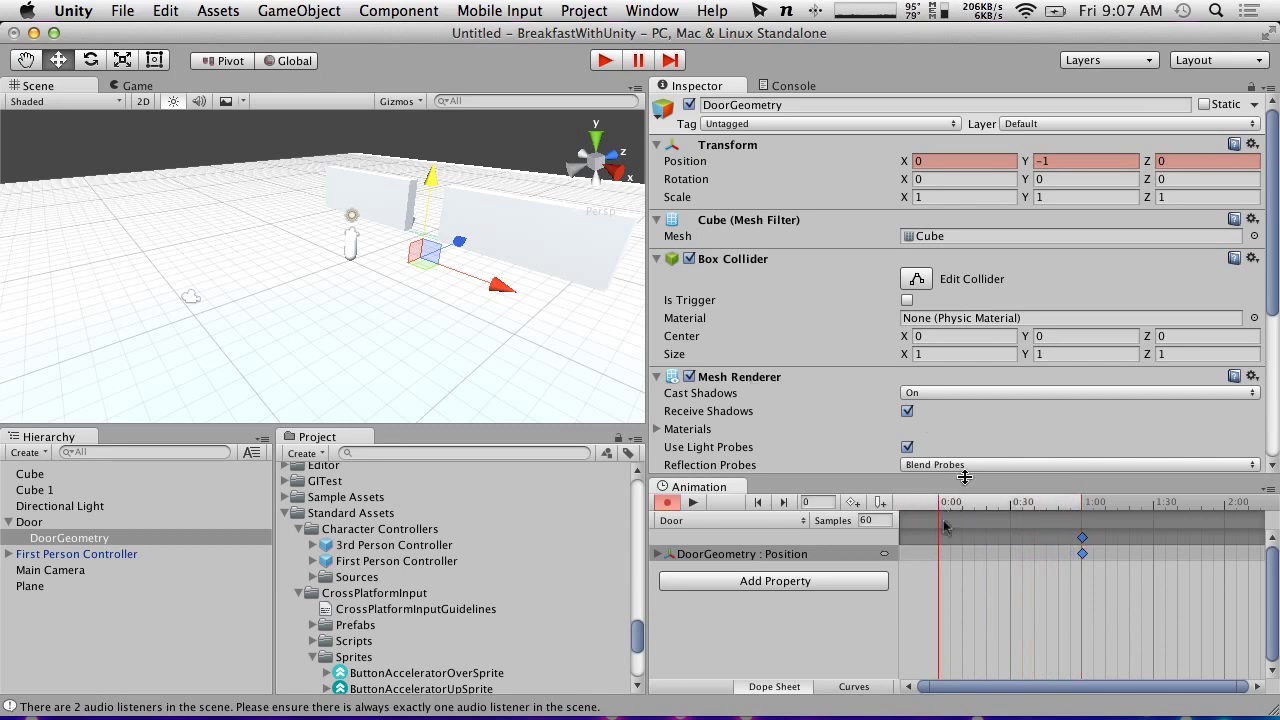
double_click(937, 553)
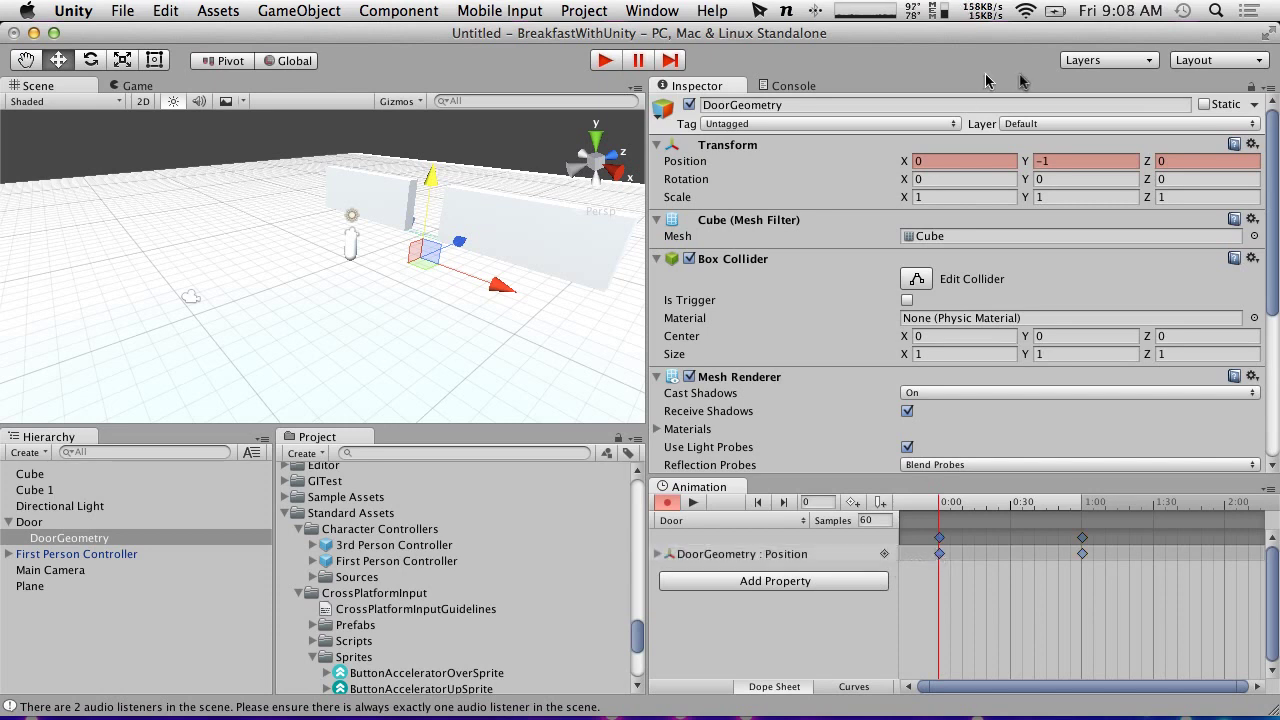
left_click(1070, 161)
type("0")
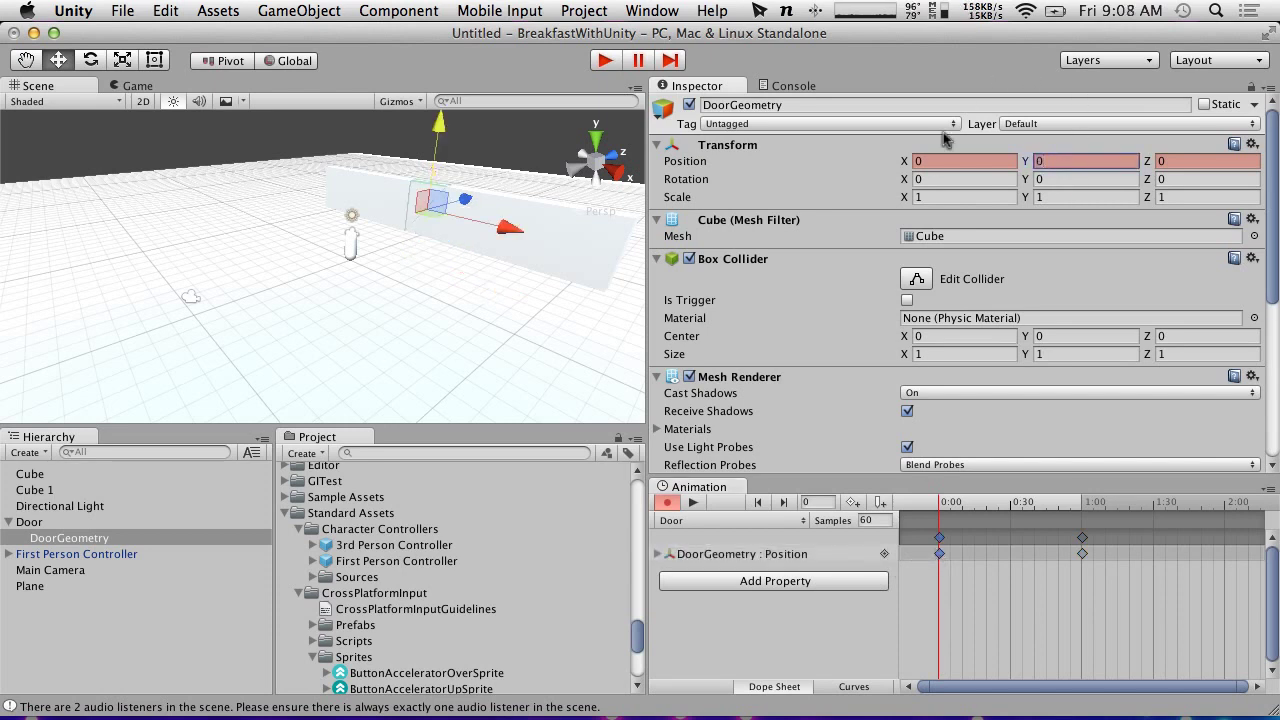
left_click(944, 503)
left_click_drag(944, 503, 907, 497)
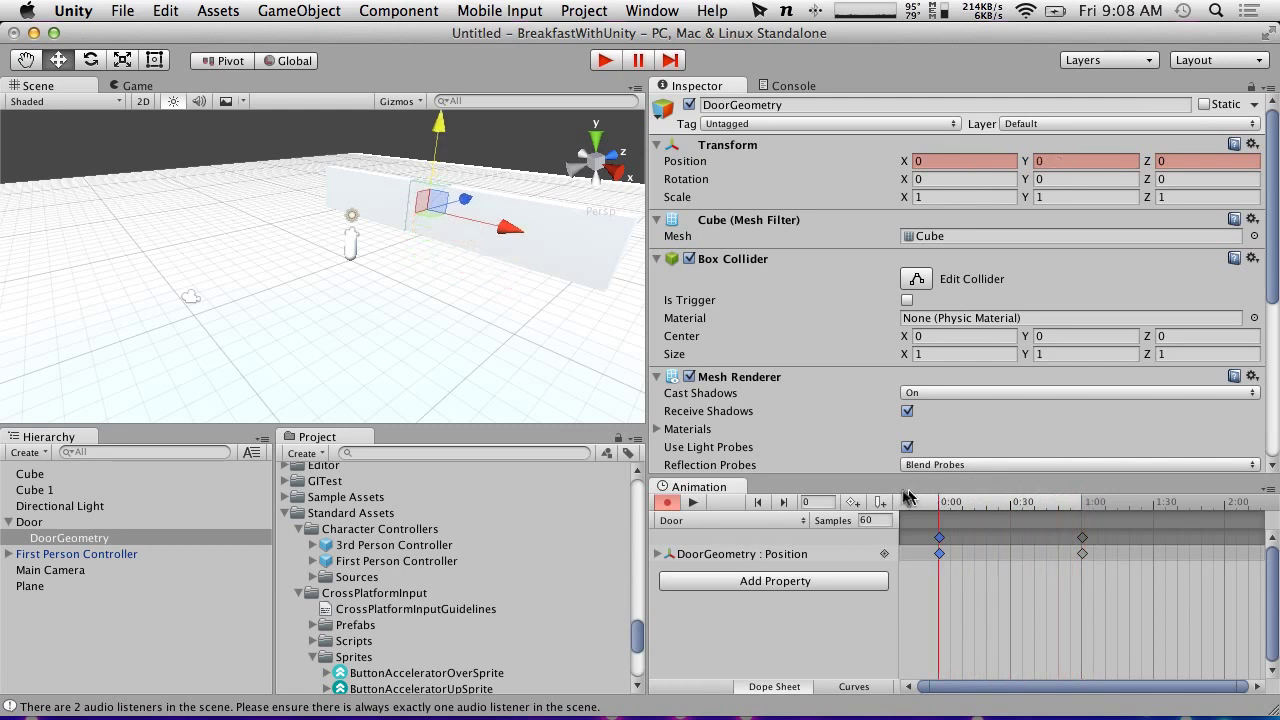
Step: Expand the 87AutomaticDoor folder in the project assets and select the Door animation clip
left_click(723, 527)
left_click(720, 521)
scroll(550, 567, "down", 8)
scroll(327, 597, "up", 10)
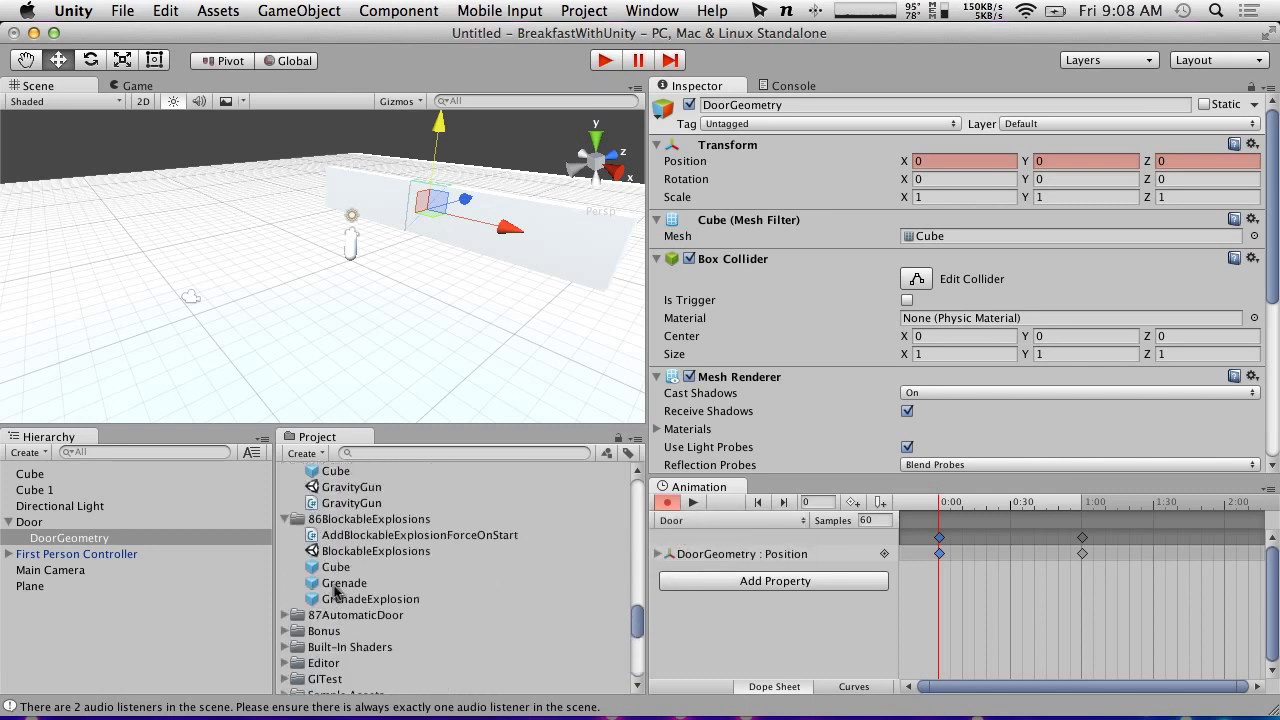
scroll(335, 591, "up", 3)
scroll(335, 591, "down", 4)
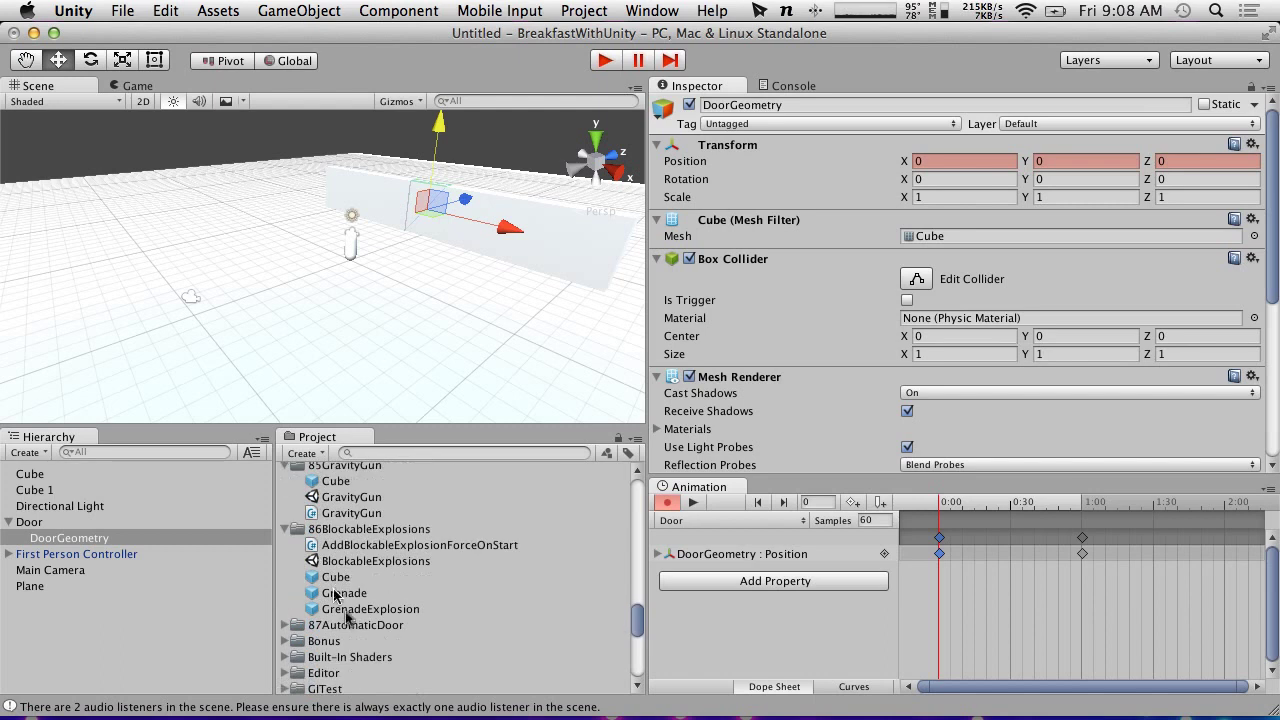
left_click(285, 625)
scroll(284, 632, "down", 2)
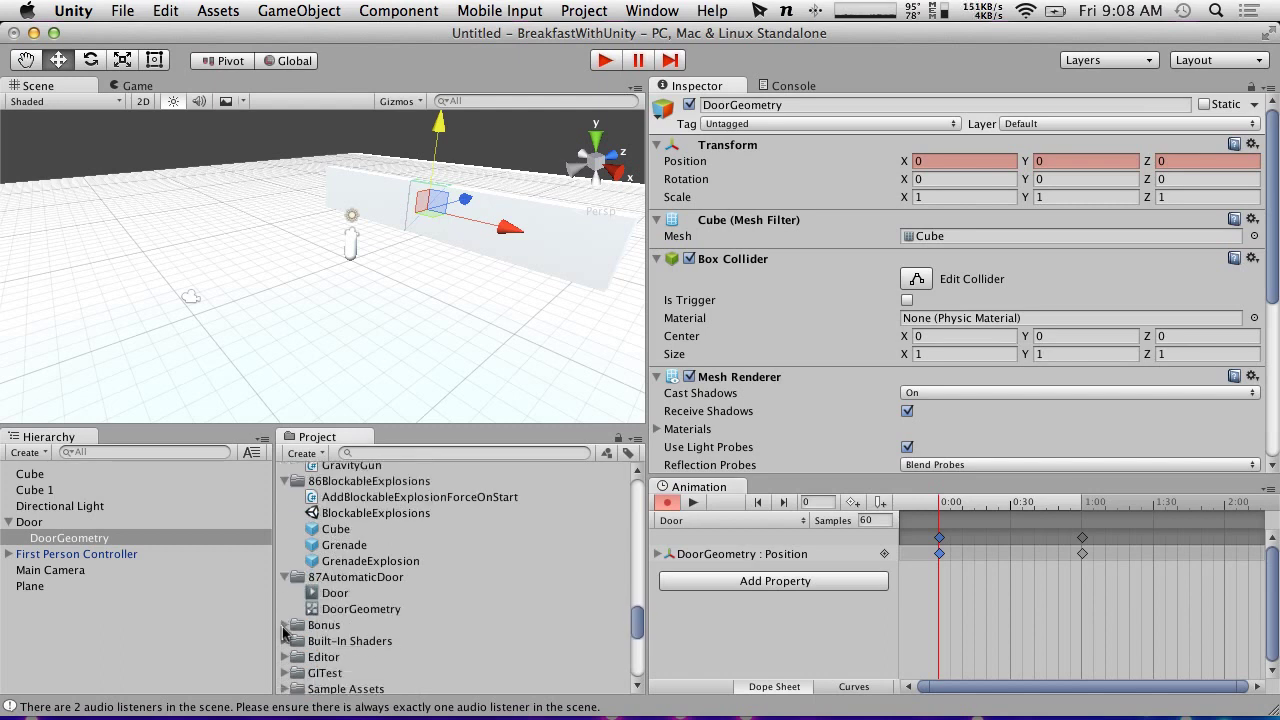
left_click(335, 594)
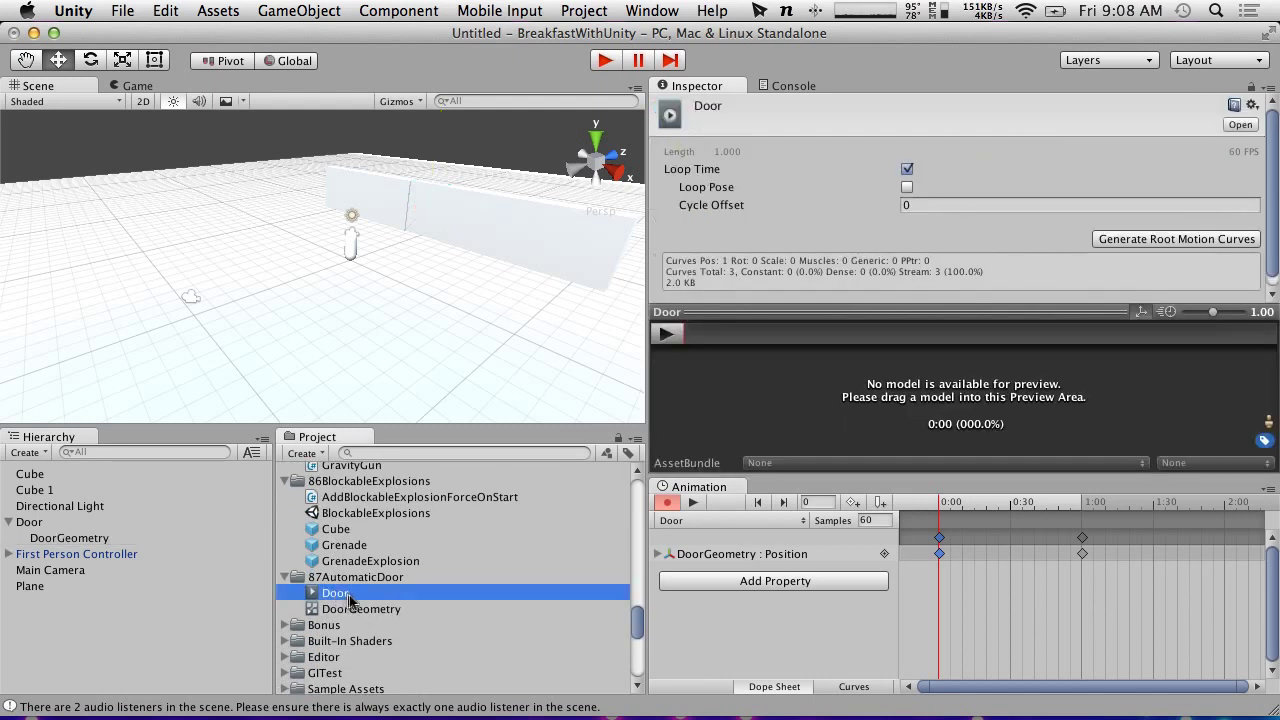
Step: Rename the Door animation clip in the 87AutomaticDoor folder as DoorOpening
left_click(336, 594)
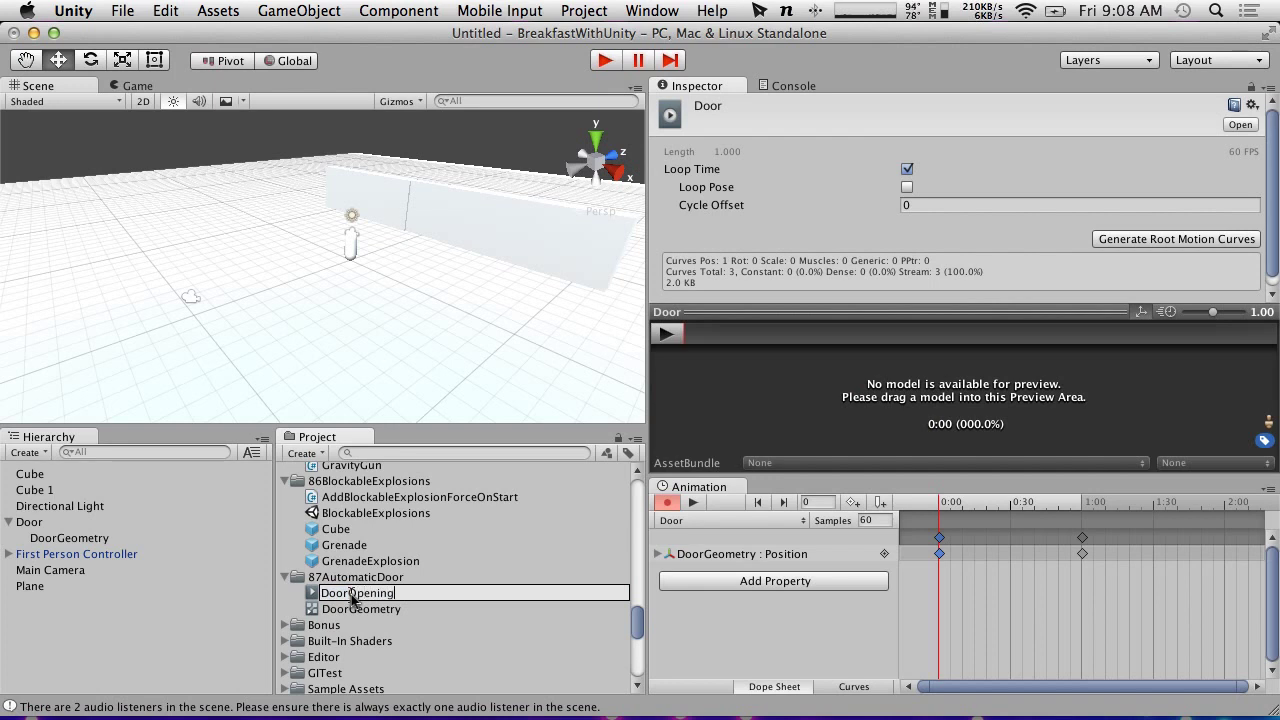
type("Opening")
key("Return")
Step: Rename the DoorGeometry animator controller in the 87AutomaticDoor folder as DoorController
left_click(422, 593)
left_click(424, 595)
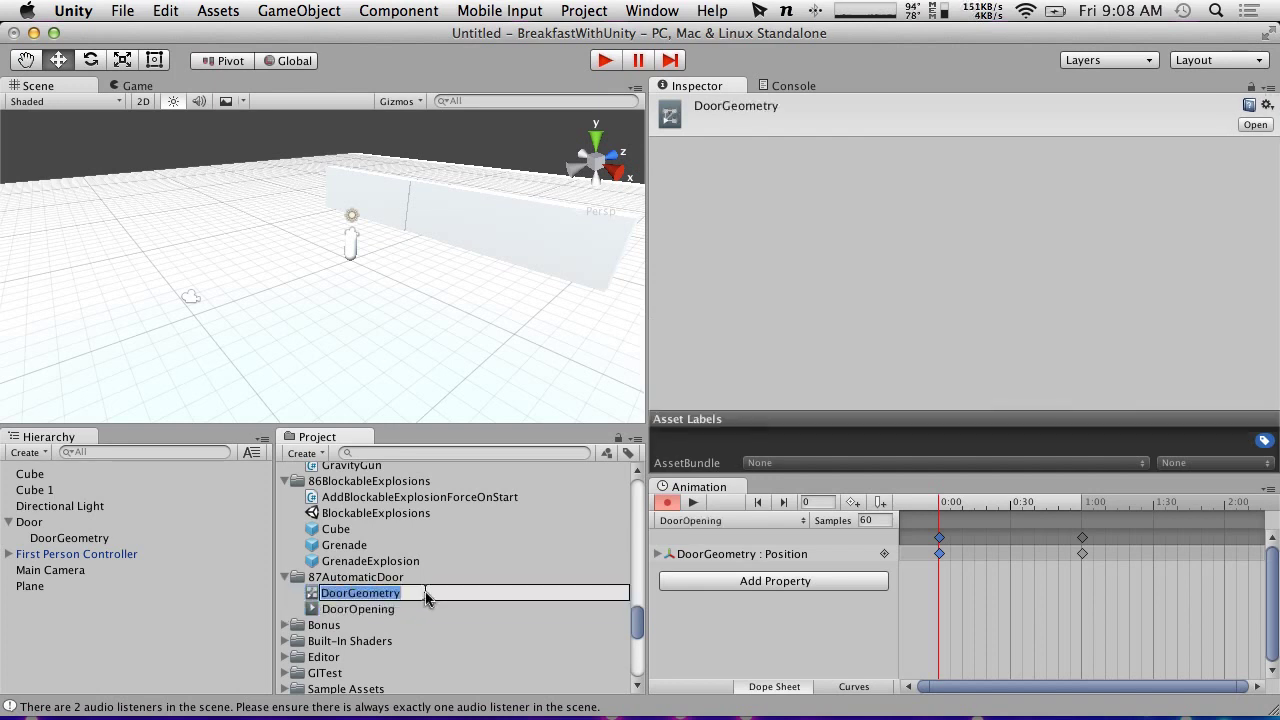
left_click(425, 597)
key("BackSpace")
key("BackSpace")
key("BackSpace")
key("BackSpace")
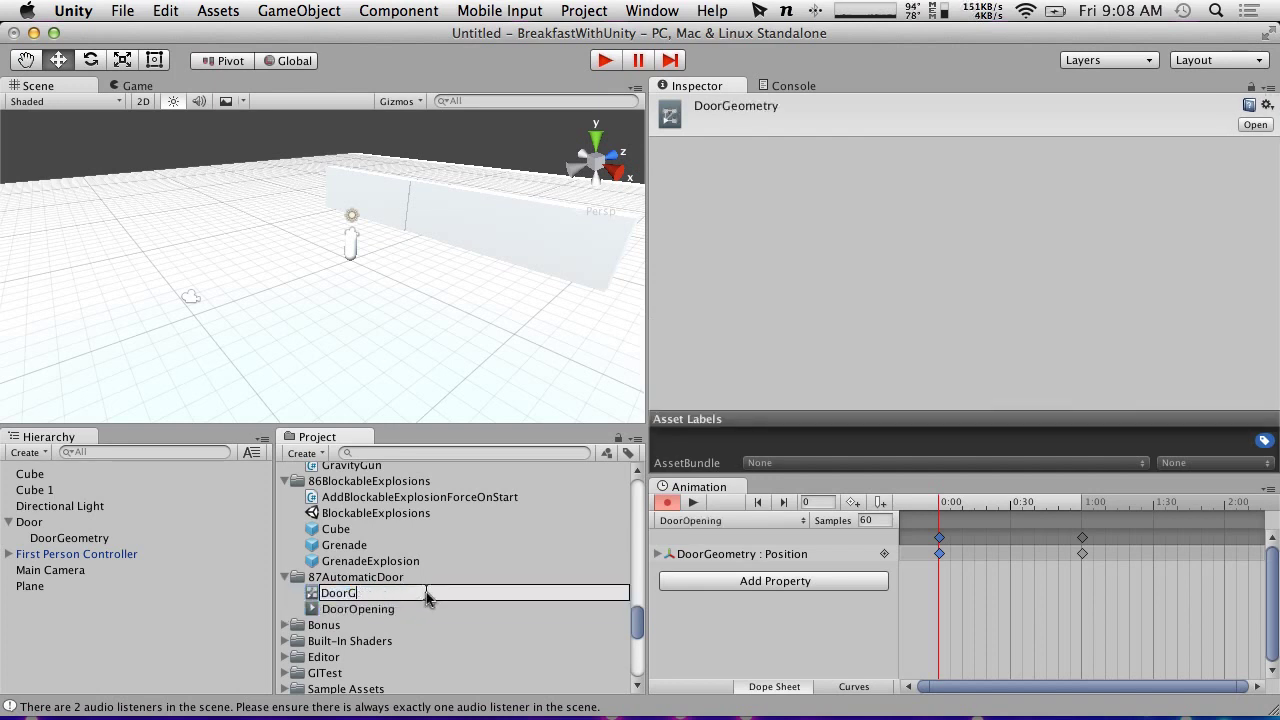
type("Controller")
key("Return")
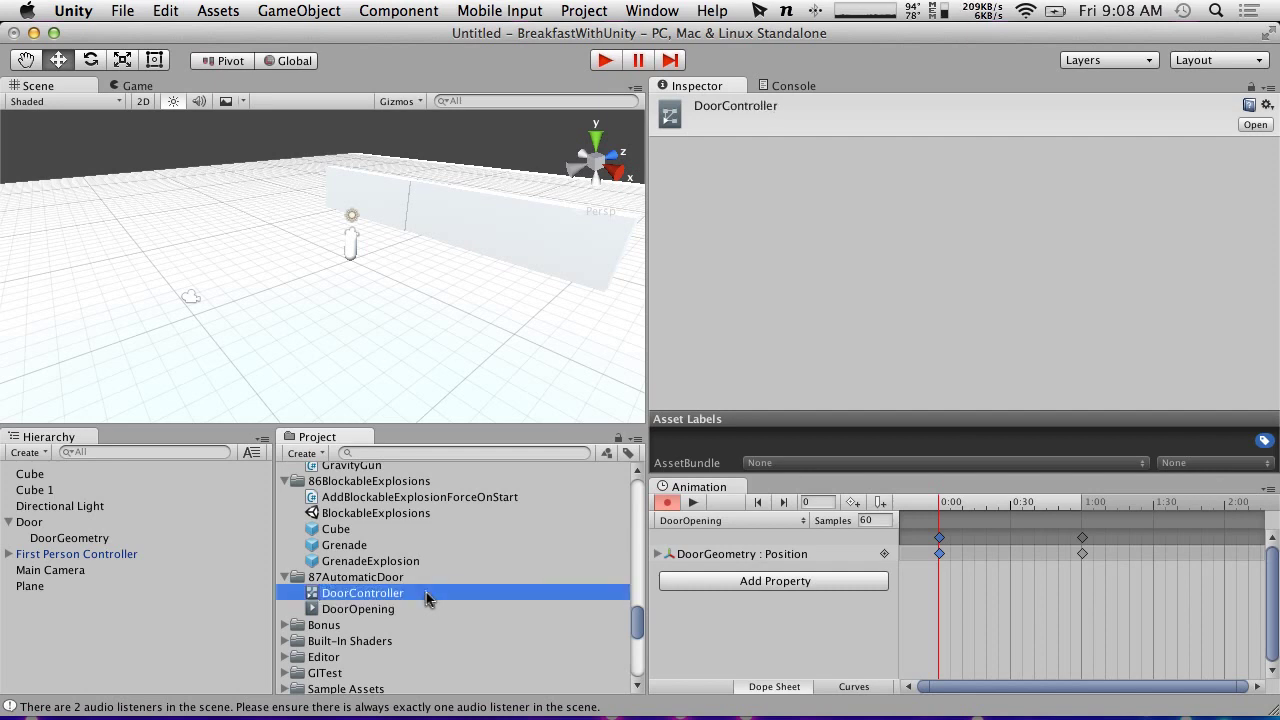
Step: Rename the DoorOpening animation clip as DoorOpen
left_click(384, 608)
left_click(393, 611)
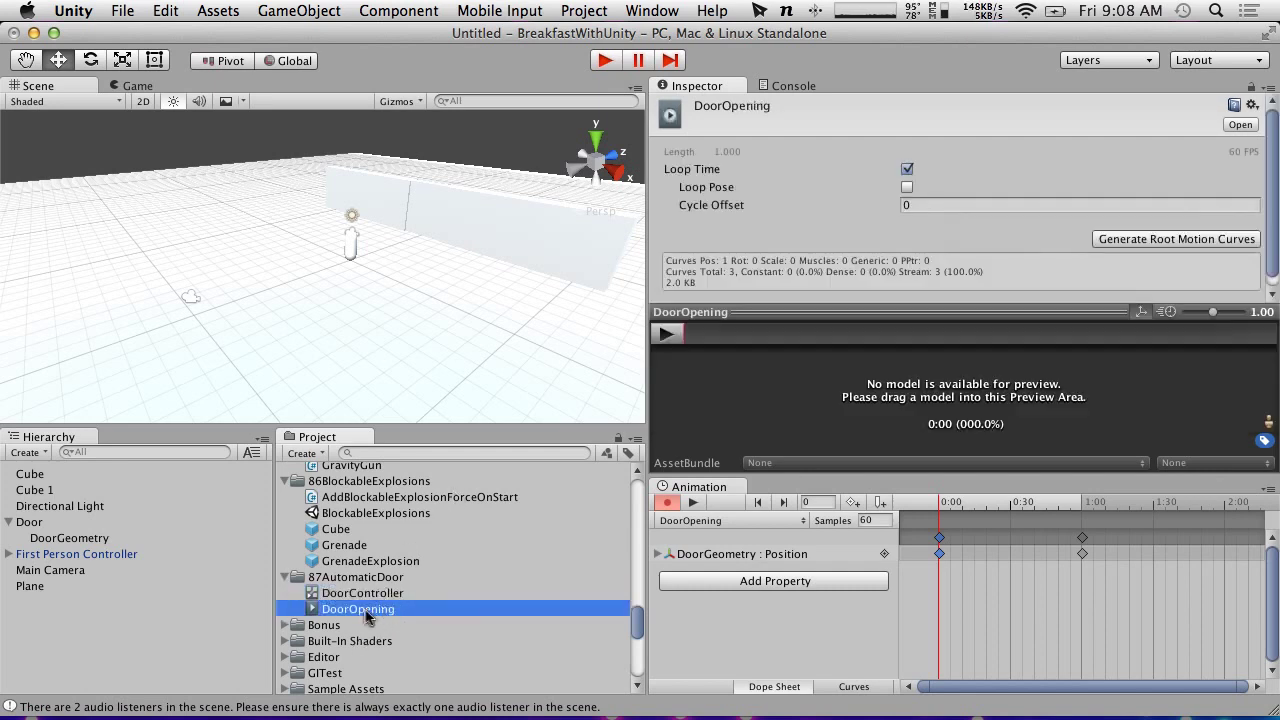
key("Return")
Step: Create a second animation clip for DoorGeometry and save it as DoorClose.anim in the 87AutomaticDoor folder
left_click(801, 522)
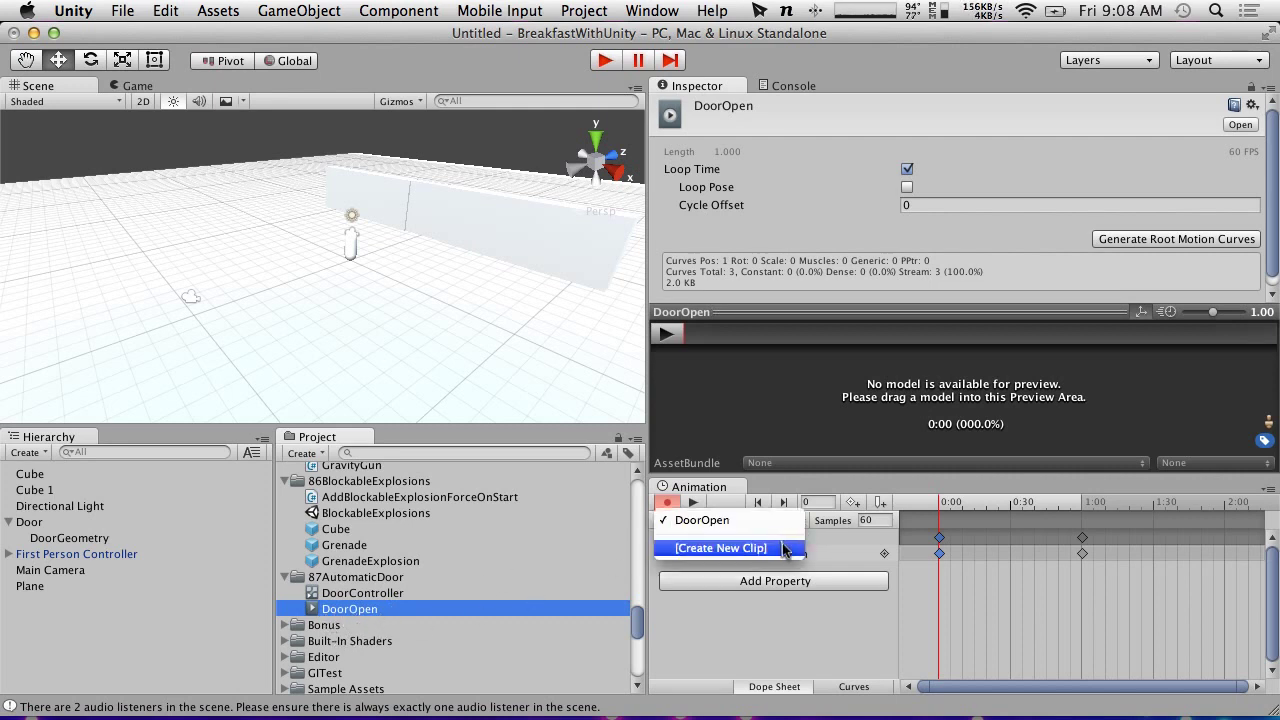
left_click(721, 548)
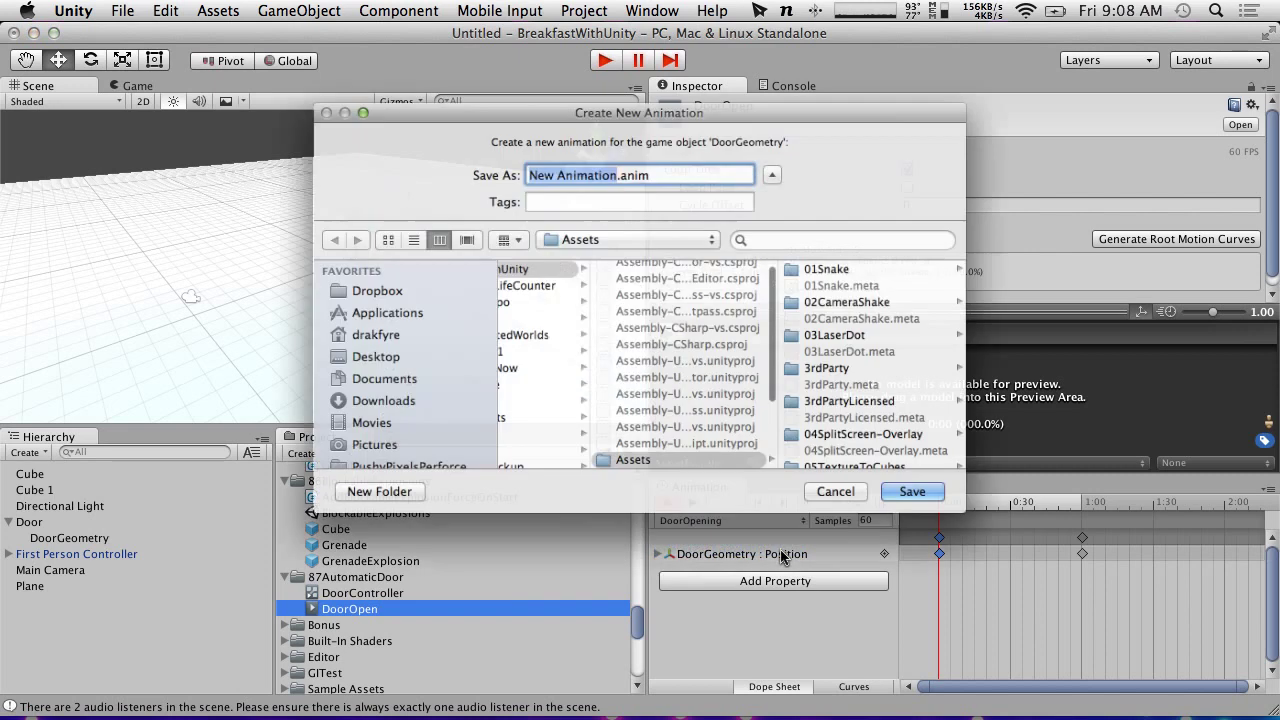
type("Door ")
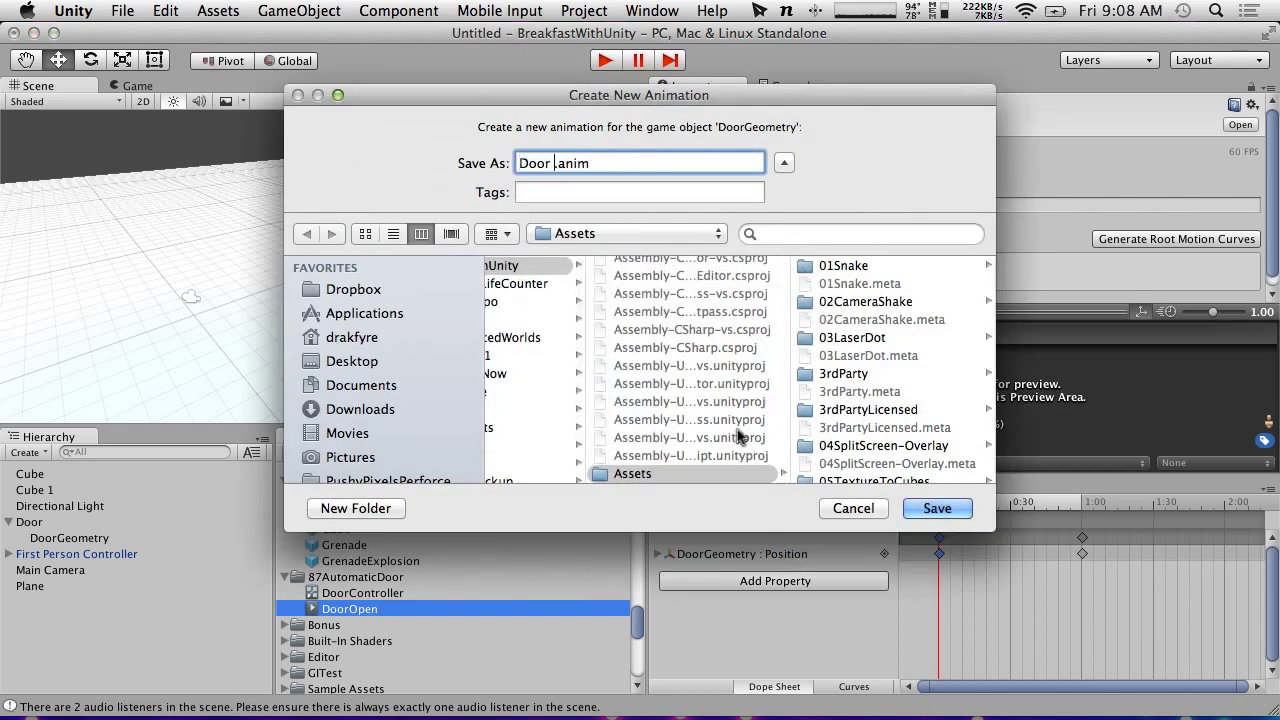
type("Close")
scroll(913, 427, "down", 15)
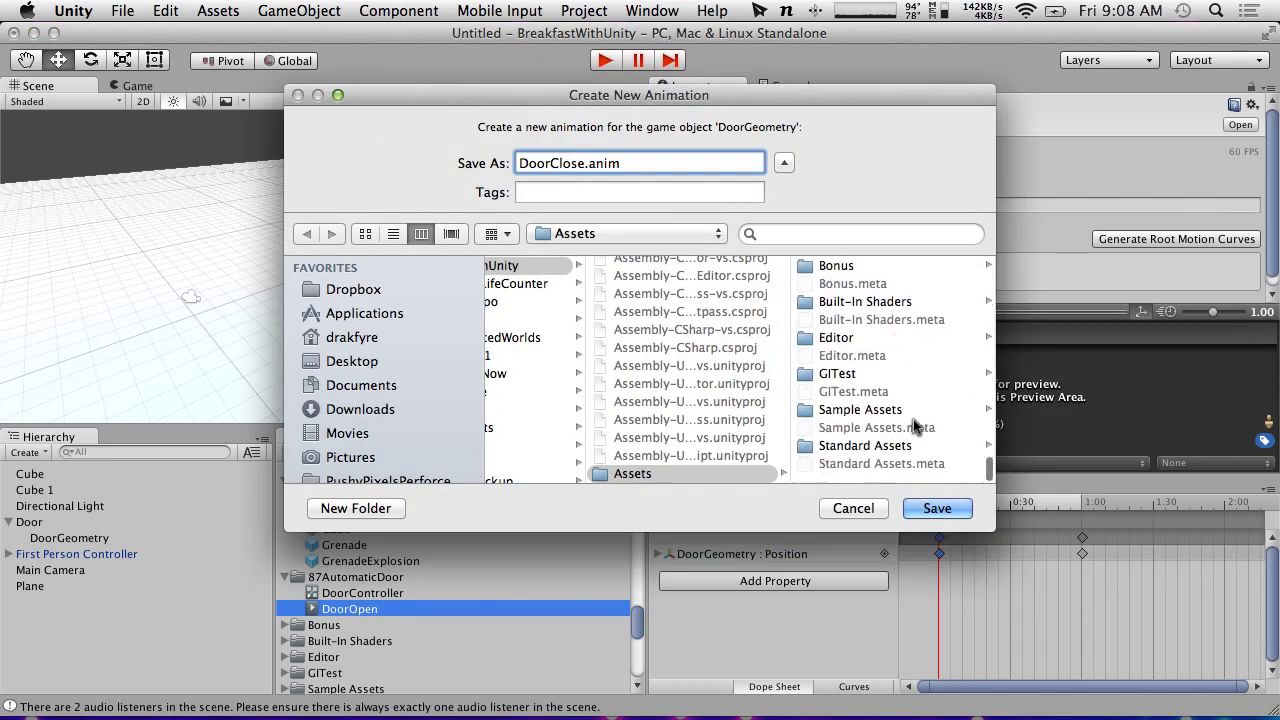
scroll(913, 427, "up", 3)
scroll(913, 427, "down", 2)
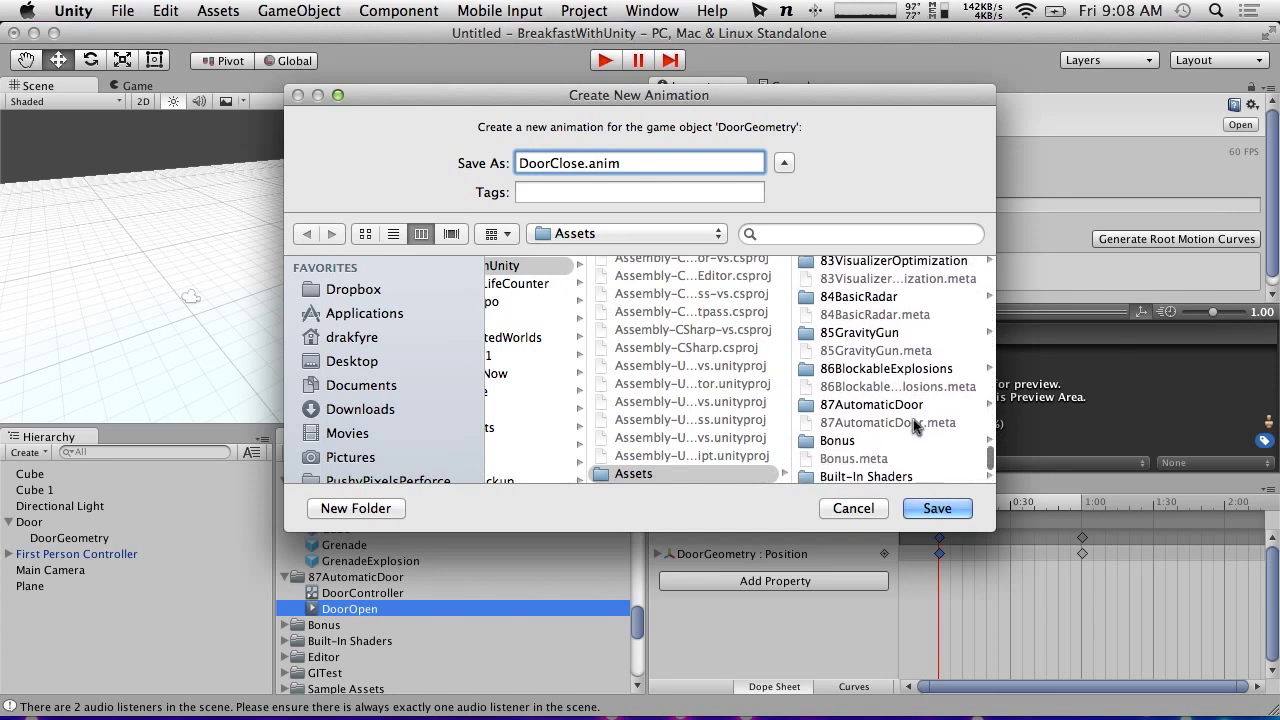
left_click(870, 373)
left_click(935, 509)
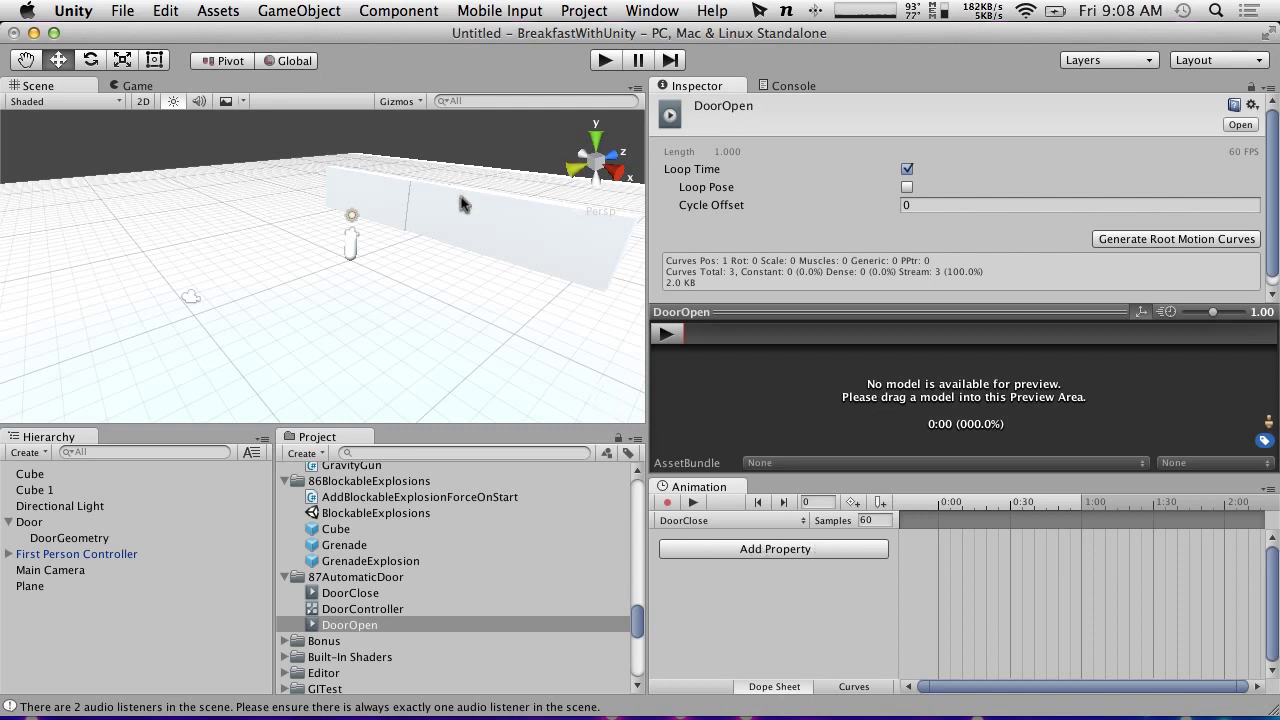
Step: Set DoorGeometry's Position Y to -1 and start recording the DoorClose clip
left_click(428, 208)
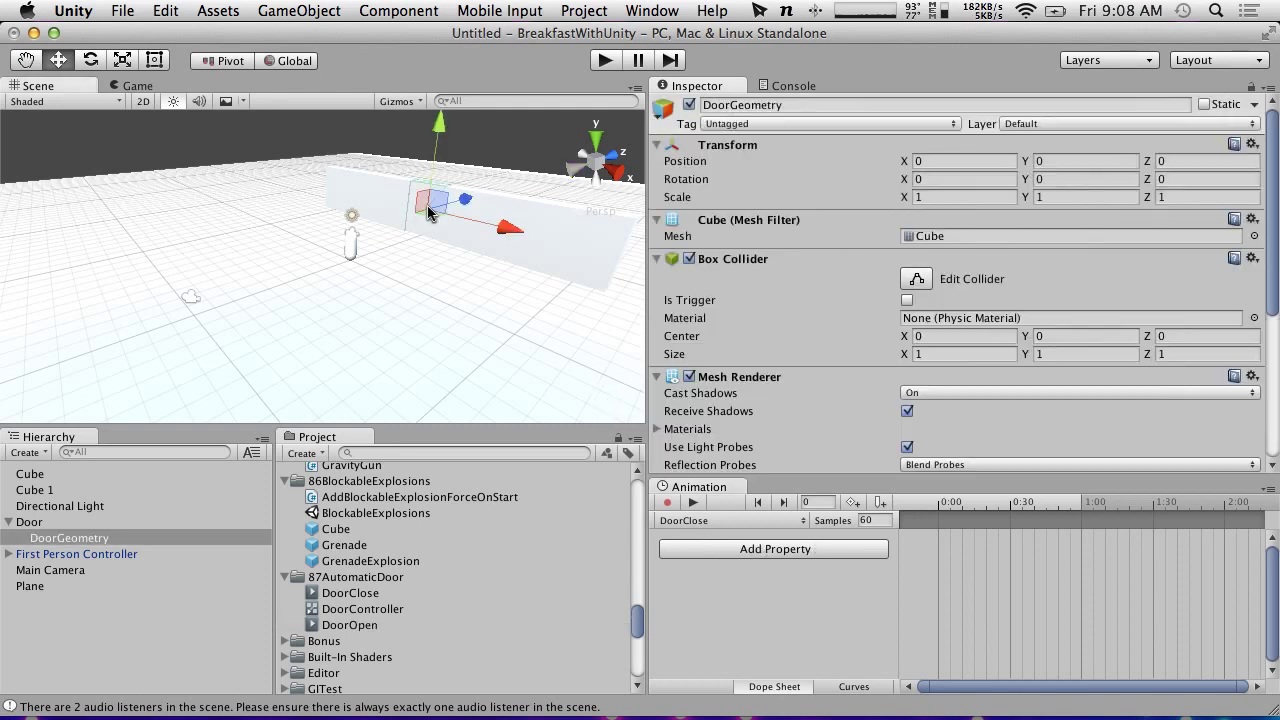
left_click(1068, 160)
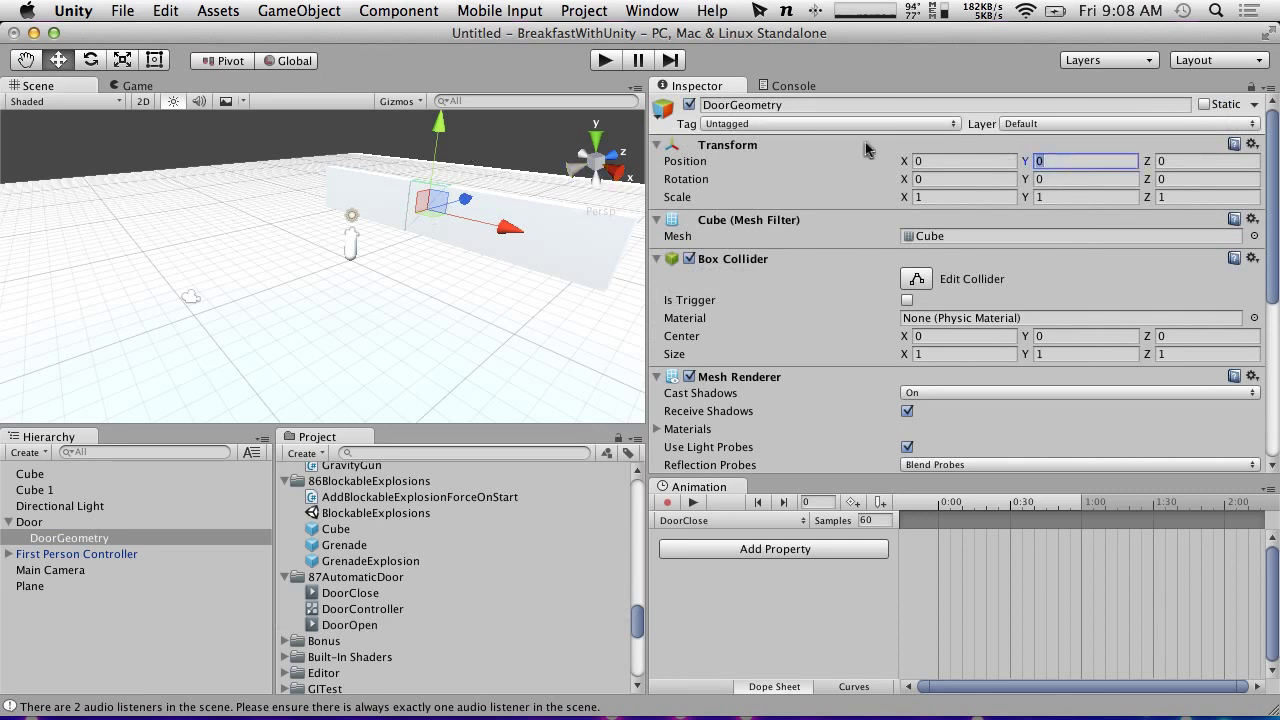
type("-1")
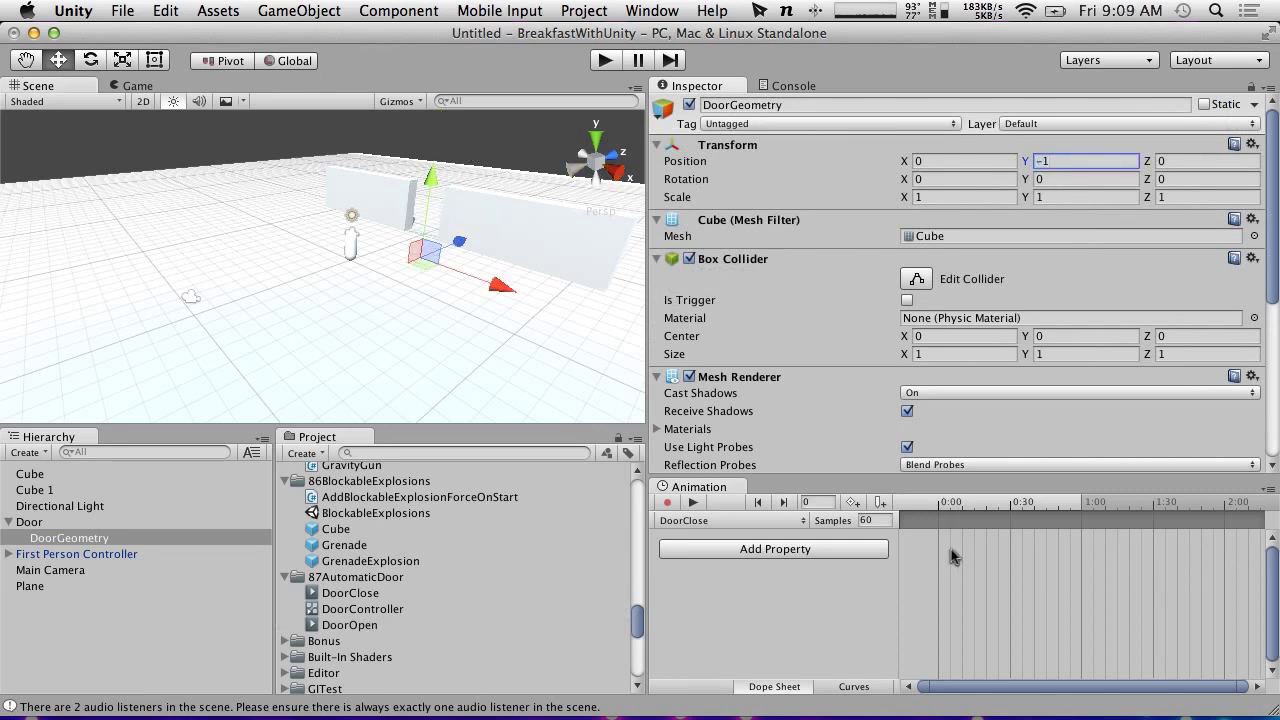
left_click(668, 502)
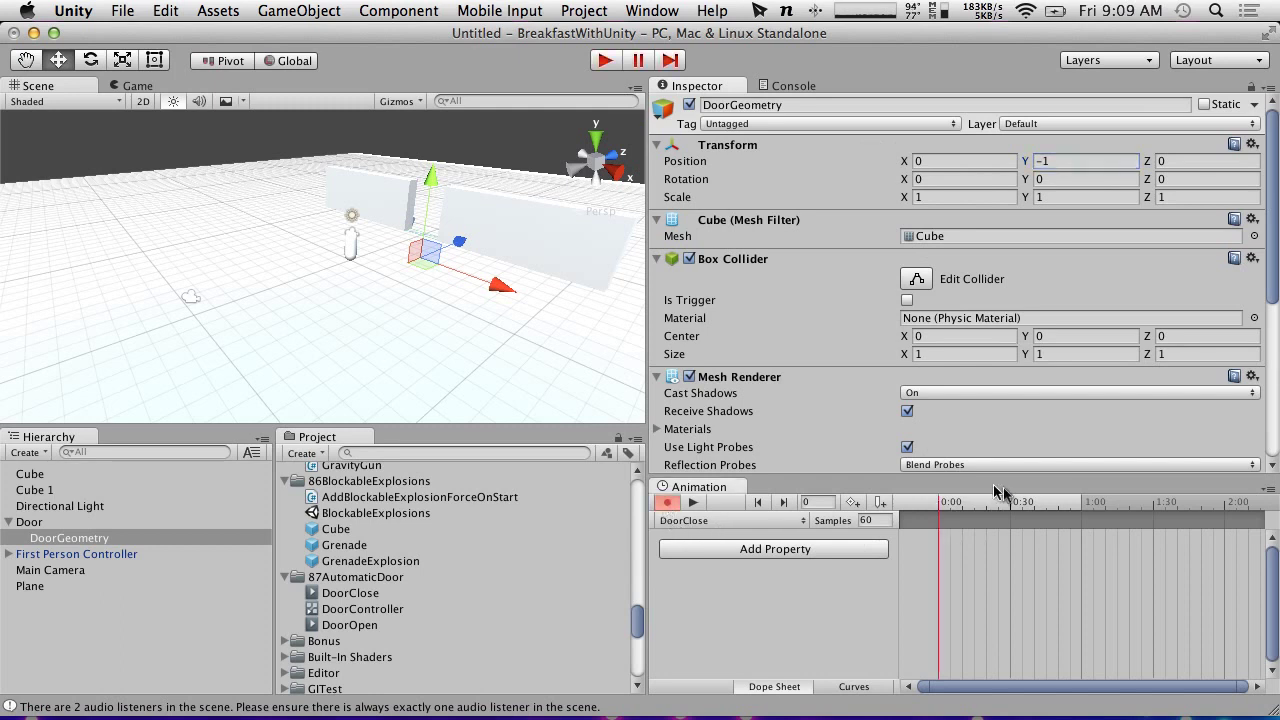
Step: Record a DoorGeometry position key at 1:00 with Position Y set to 0 and scrub back to 0:00
left_click_drag(1113, 502, 1082, 512)
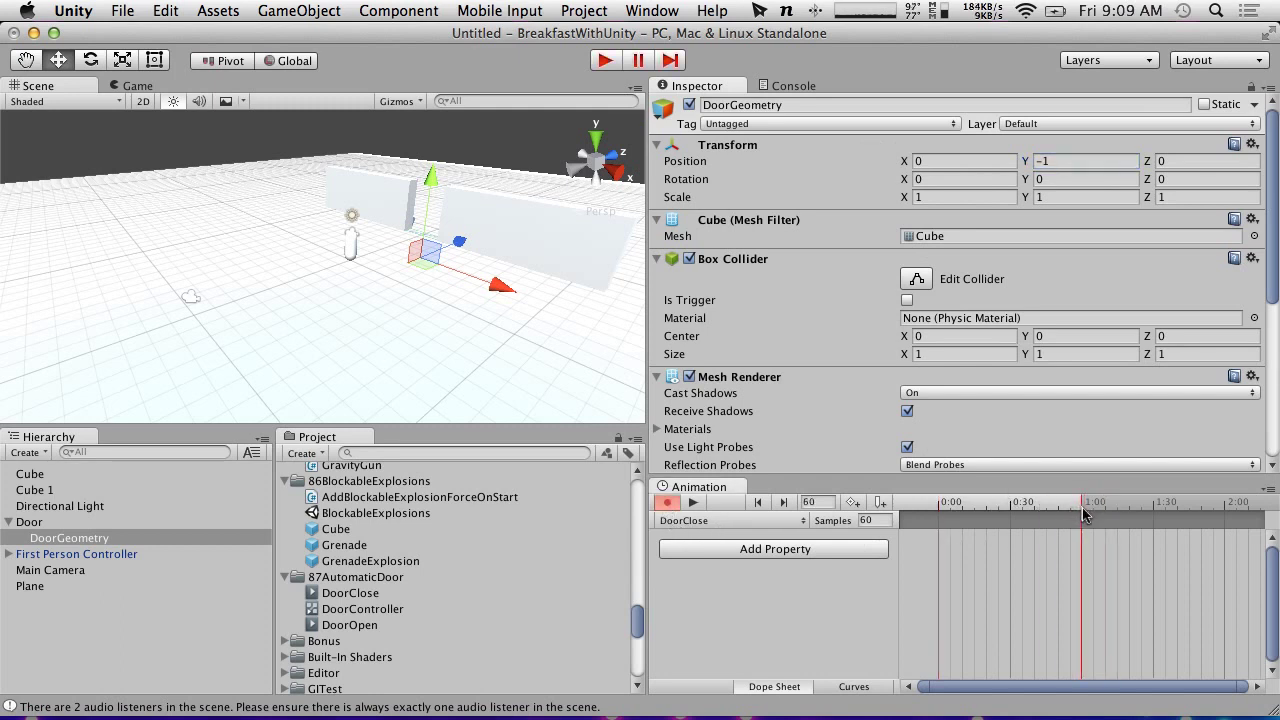
left_click(1100, 161)
type("0")
key("Return")
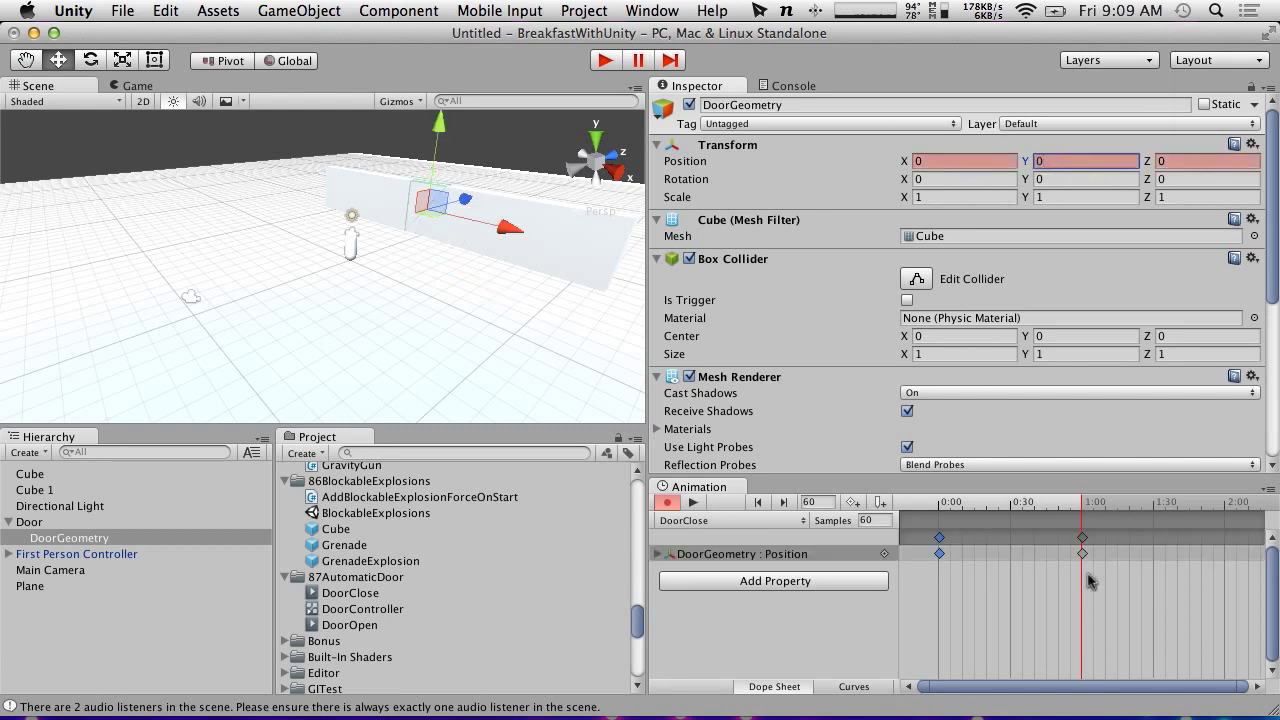
left_click_drag(1082, 503, 930, 503)
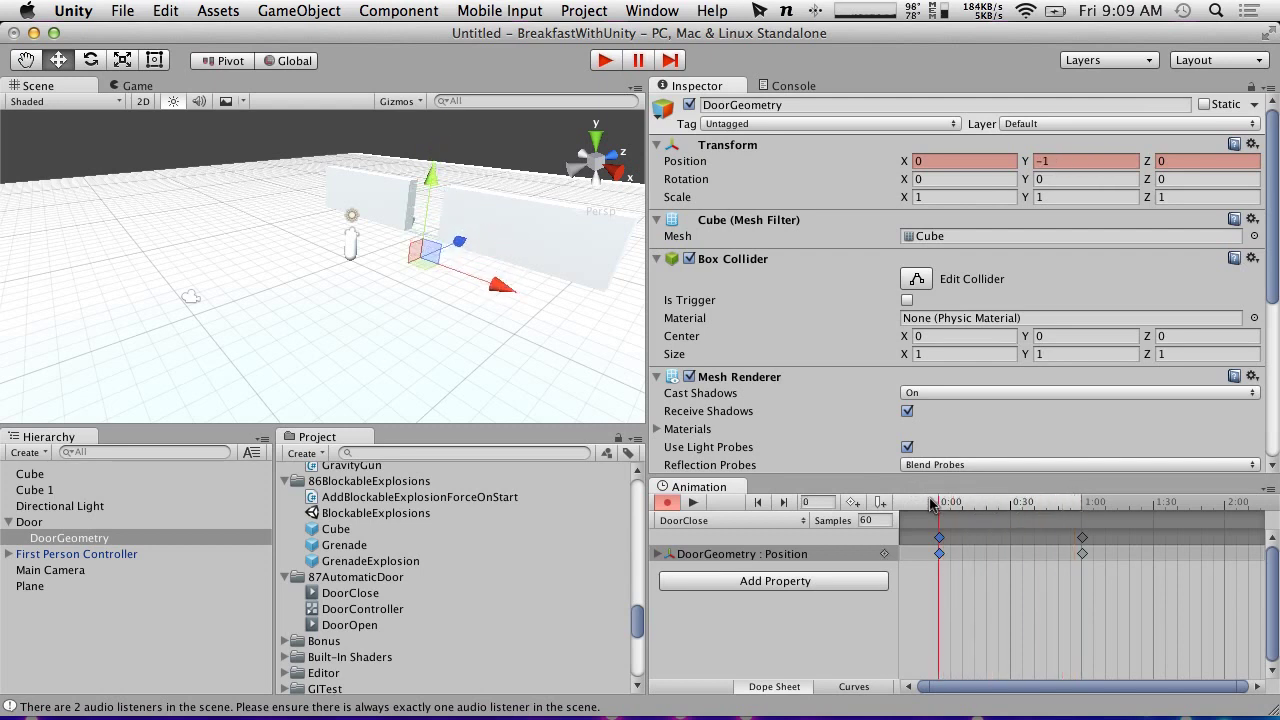
Step: Switch the animation timeline to the DoorOpen clip, check DoorGeometry's Animator component and stop recording
left_click(701, 522)
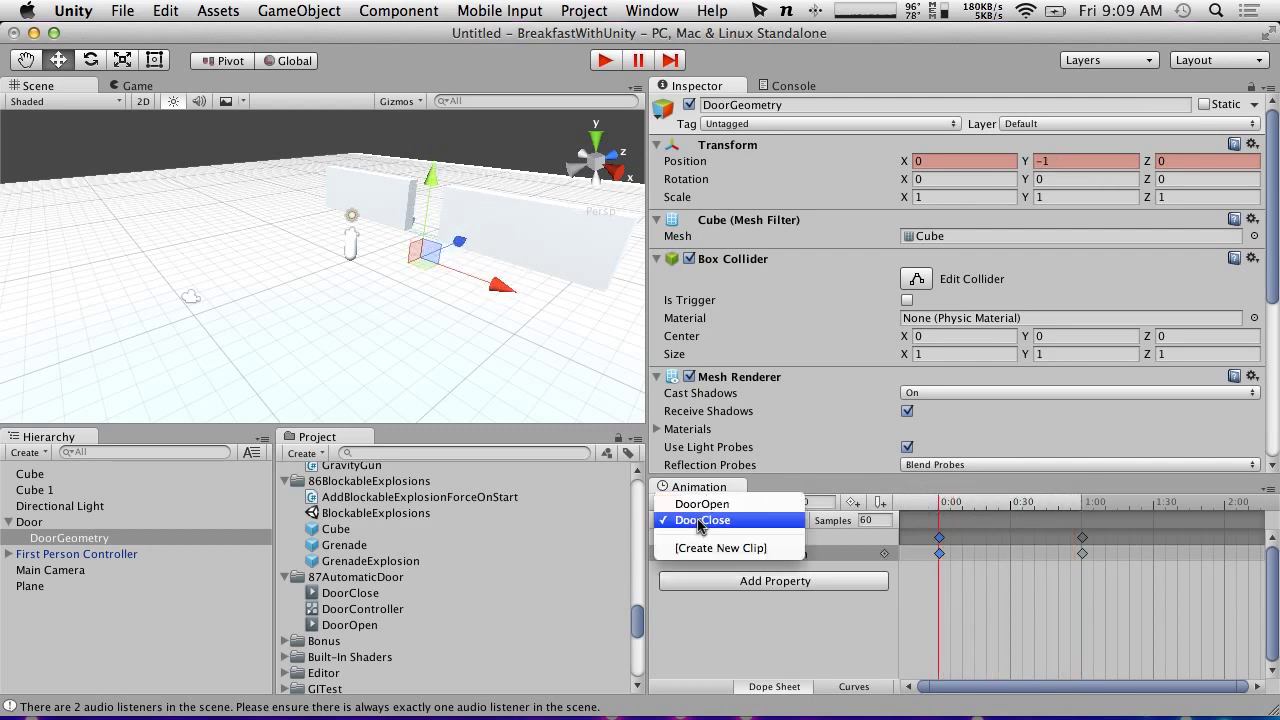
left_click(701, 505)
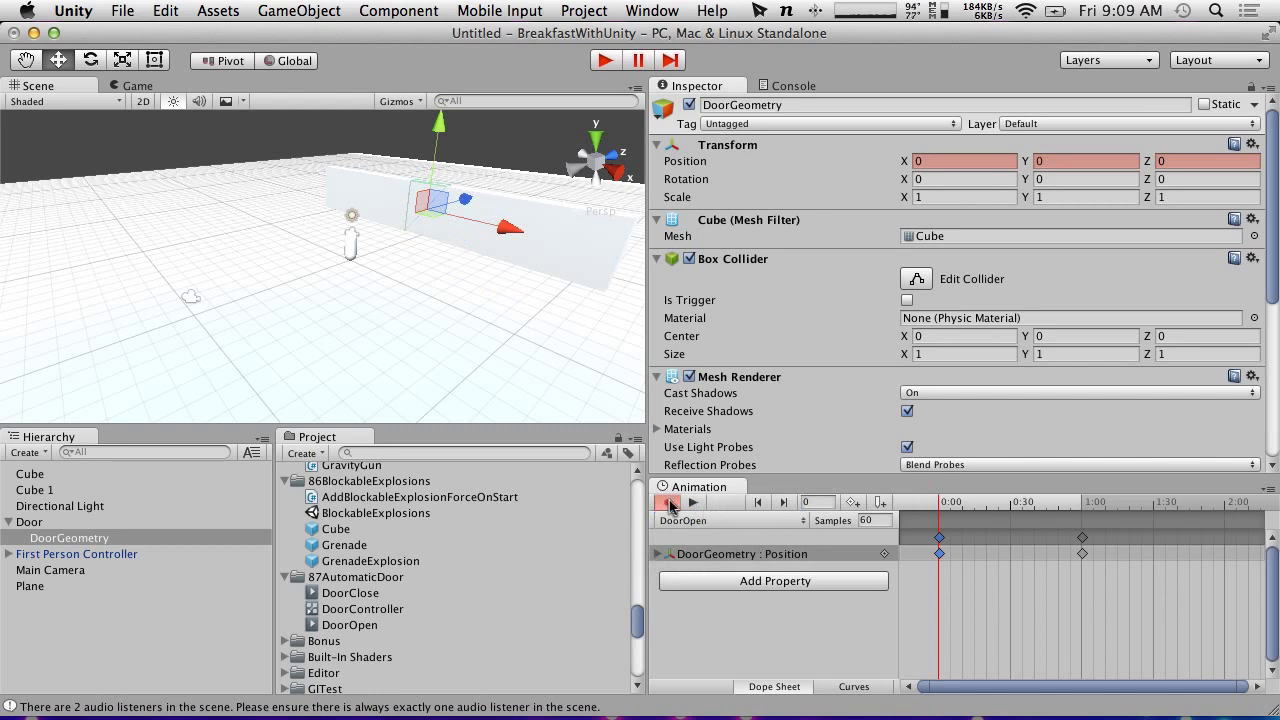
scroll(845, 358, "down", 5)
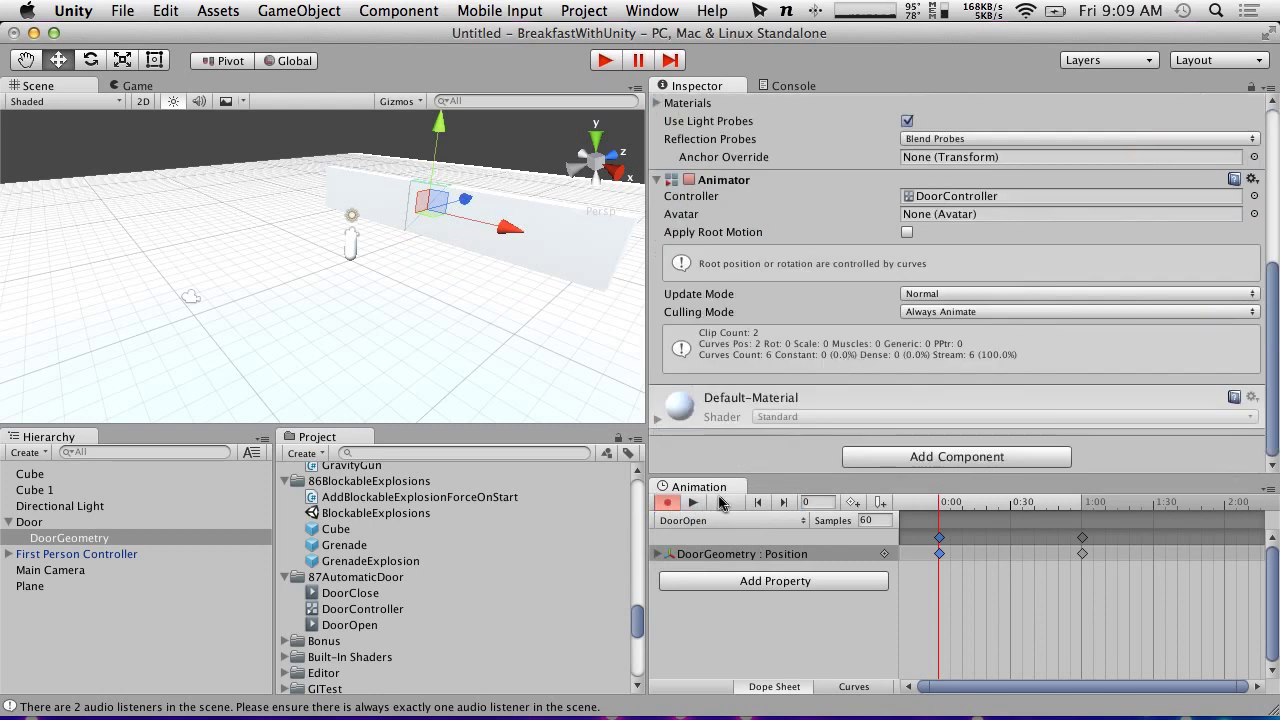
left_click(670, 505)
Step: Open the Animator state graph and spread out the Door, Entry, Any State and DoorClose states
left_click(584, 10)
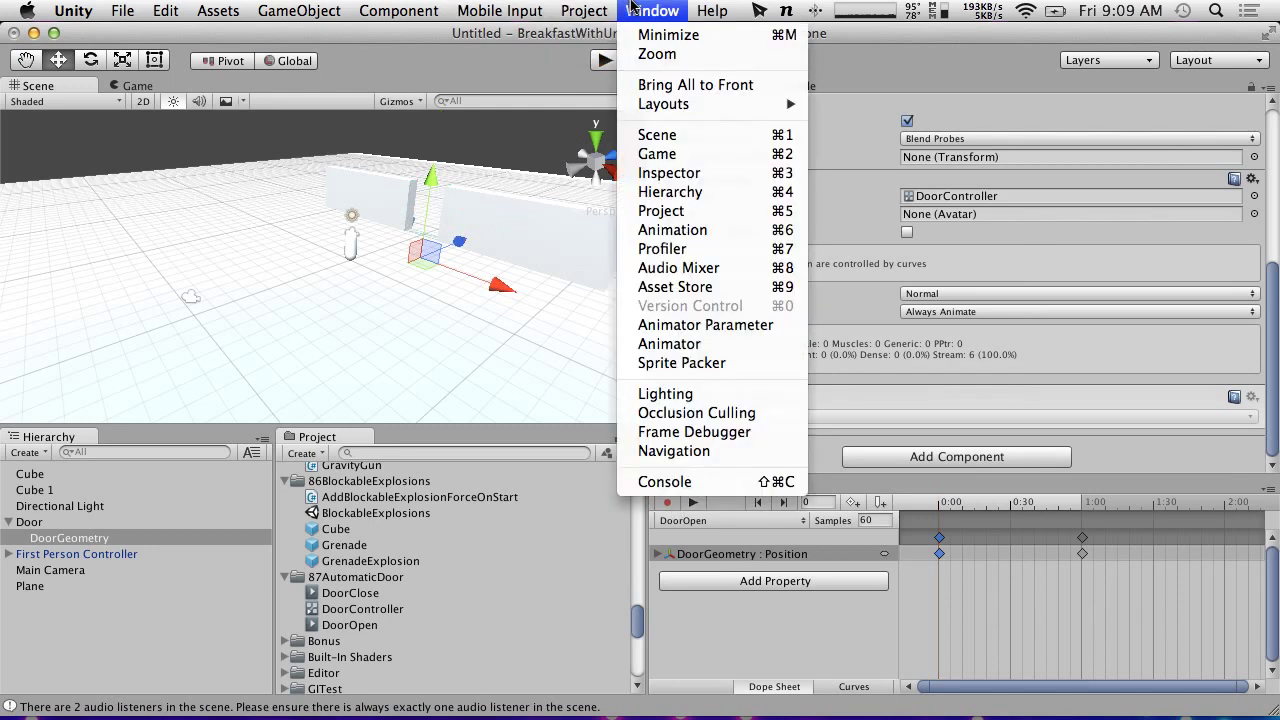
left_click(688, 343)
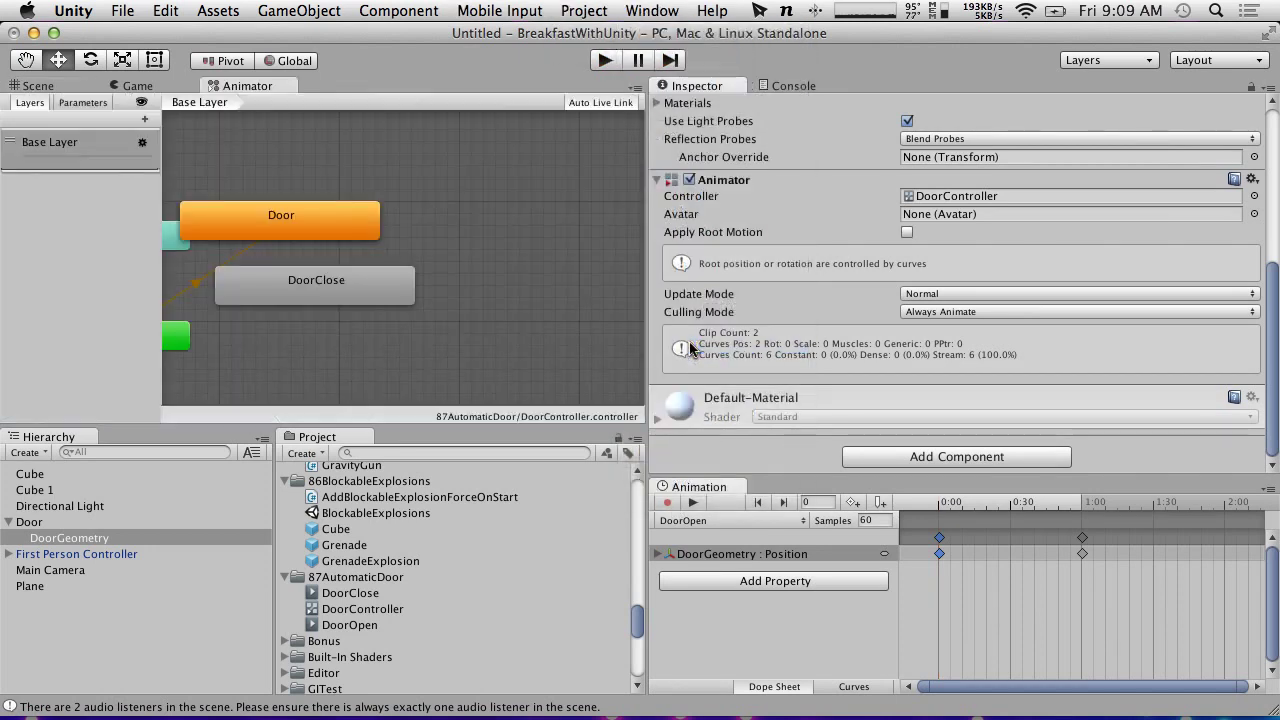
key("a")
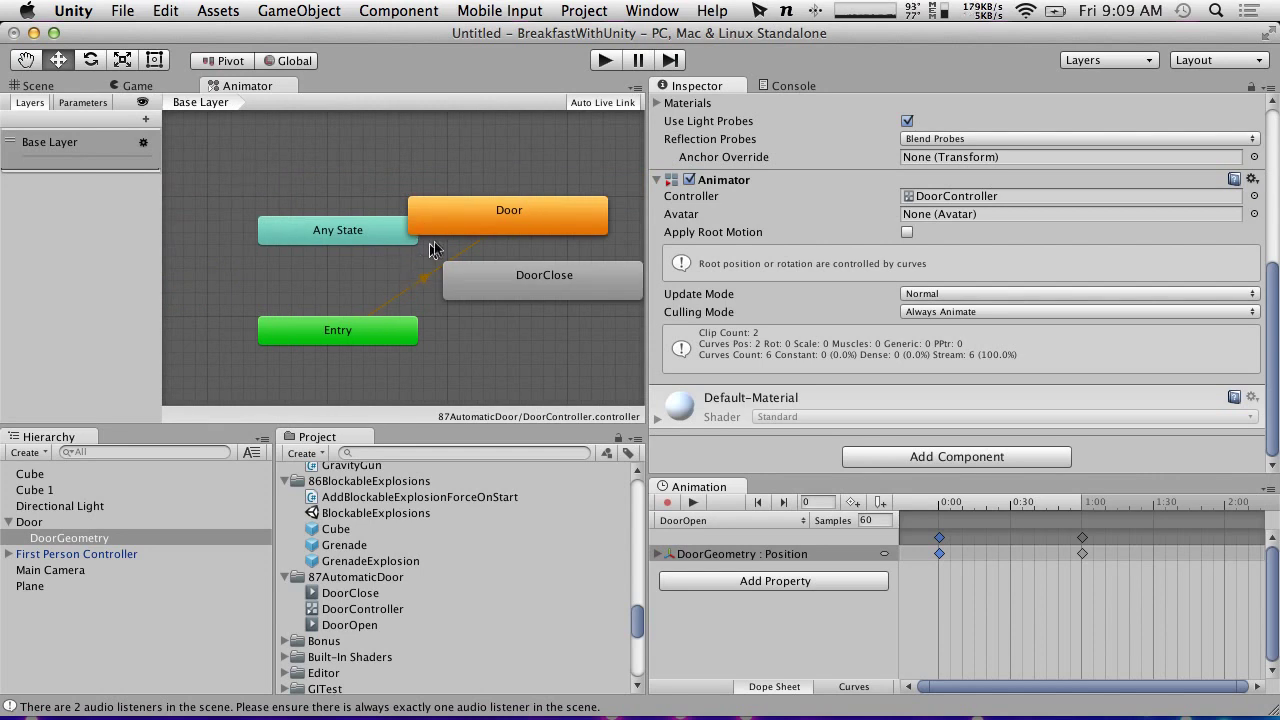
left_click_drag(477, 228, 505, 361)
left_click_drag(354, 334, 278, 309)
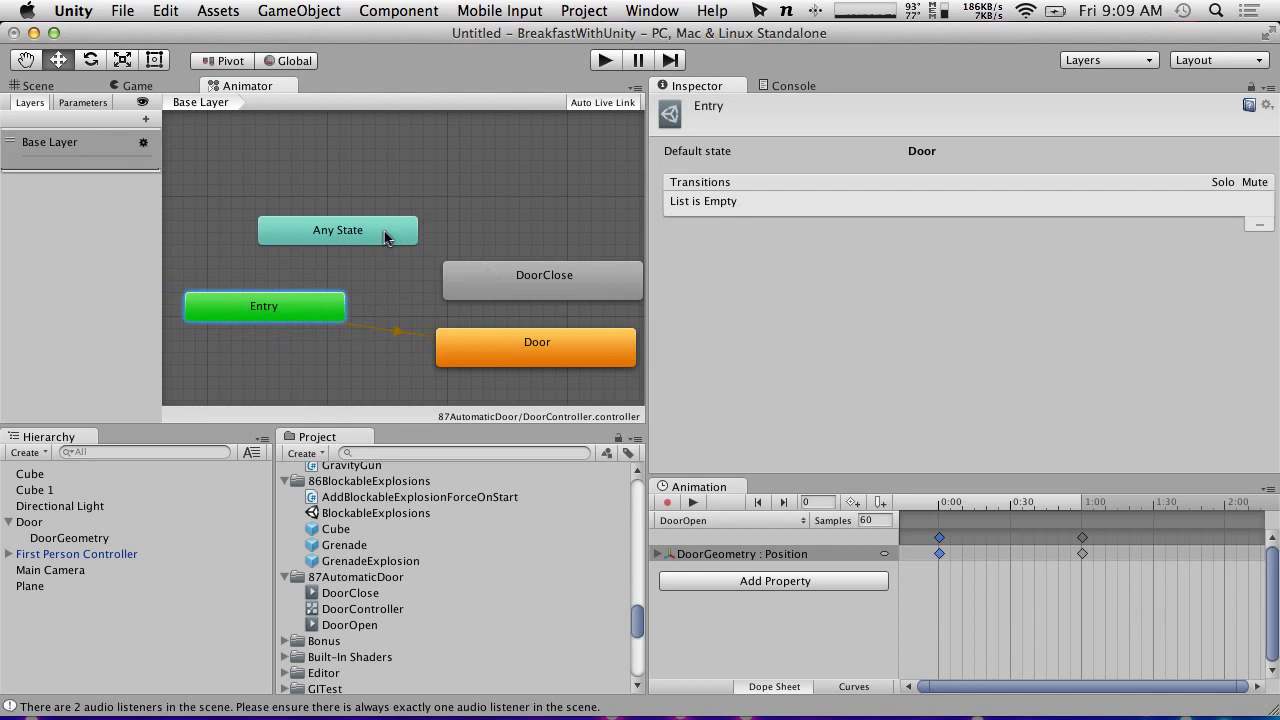
left_click_drag(386, 240, 336, 162)
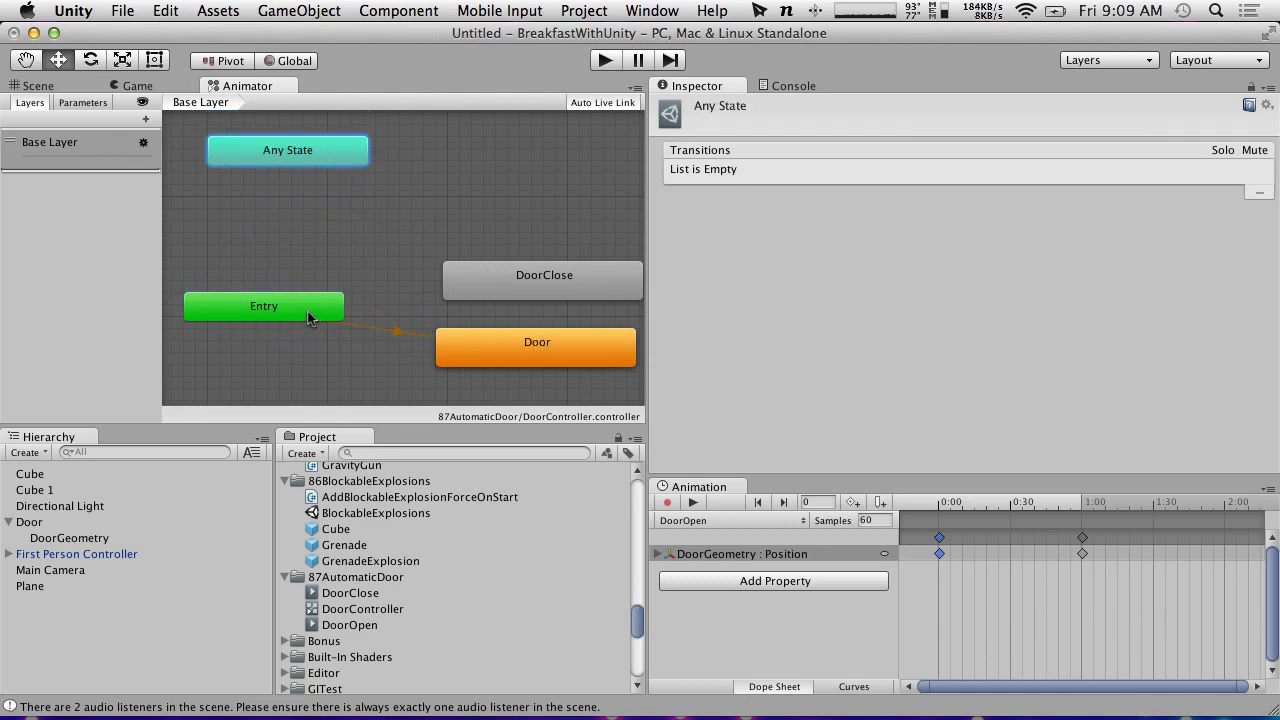
left_click_drag(524, 298, 469, 257)
right_click(493, 258)
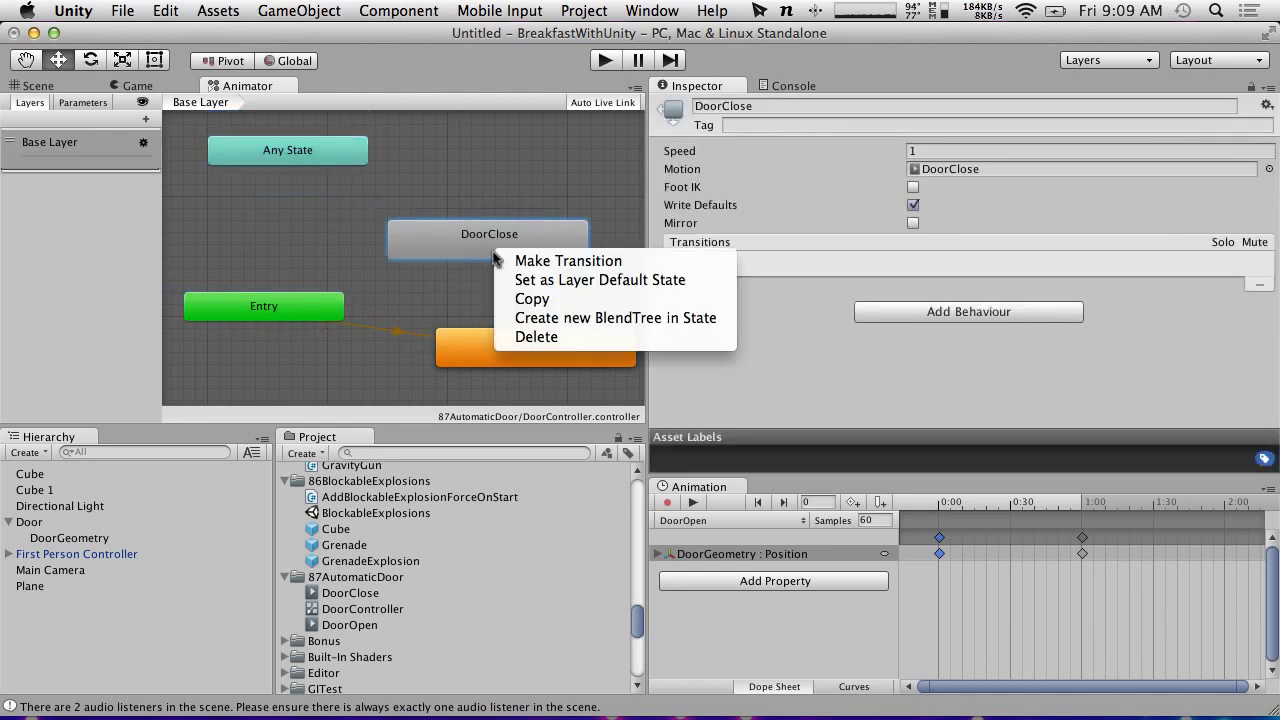
right_click(472, 367)
right_click(474, 350)
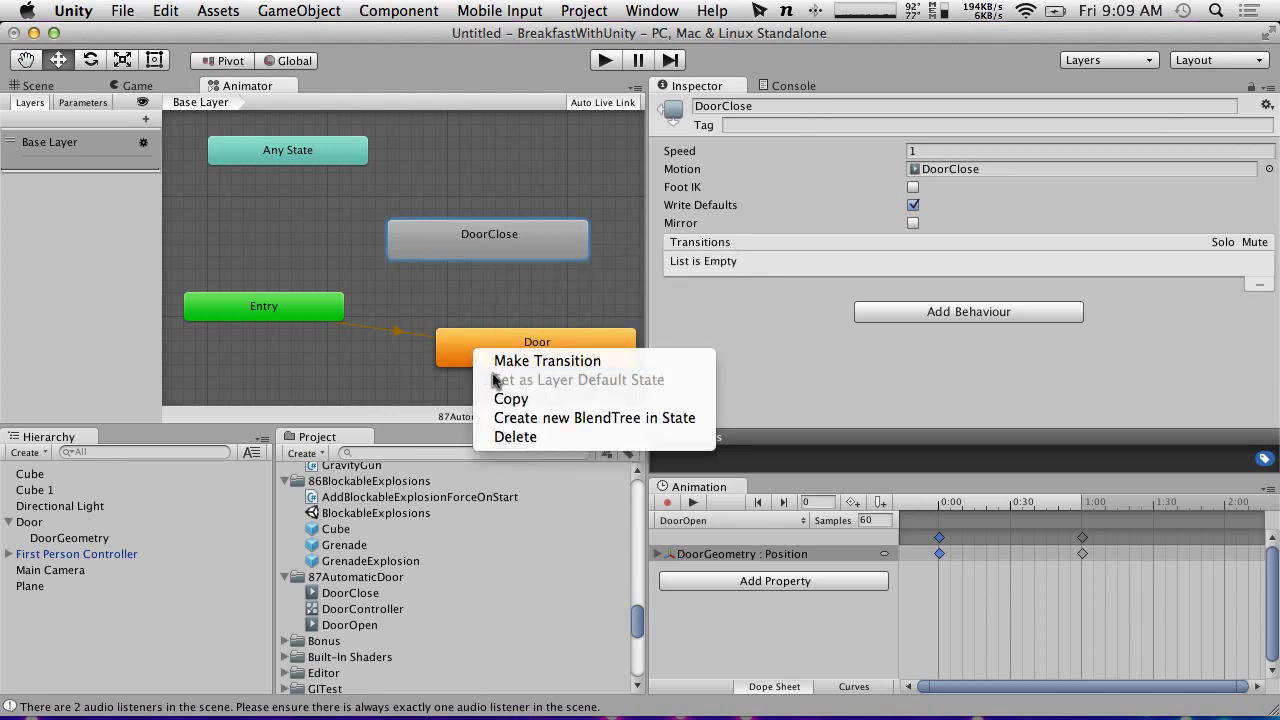
left_click(320, 313)
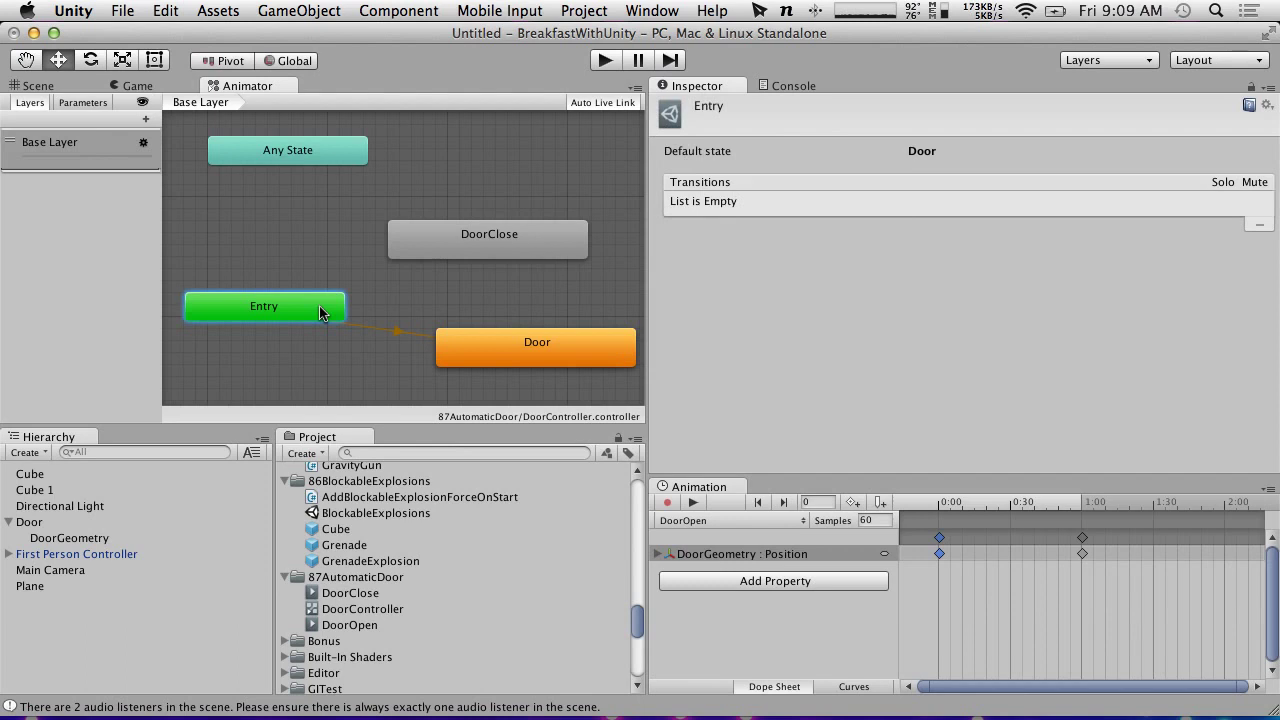
left_click(380, 335)
right_click(386, 338)
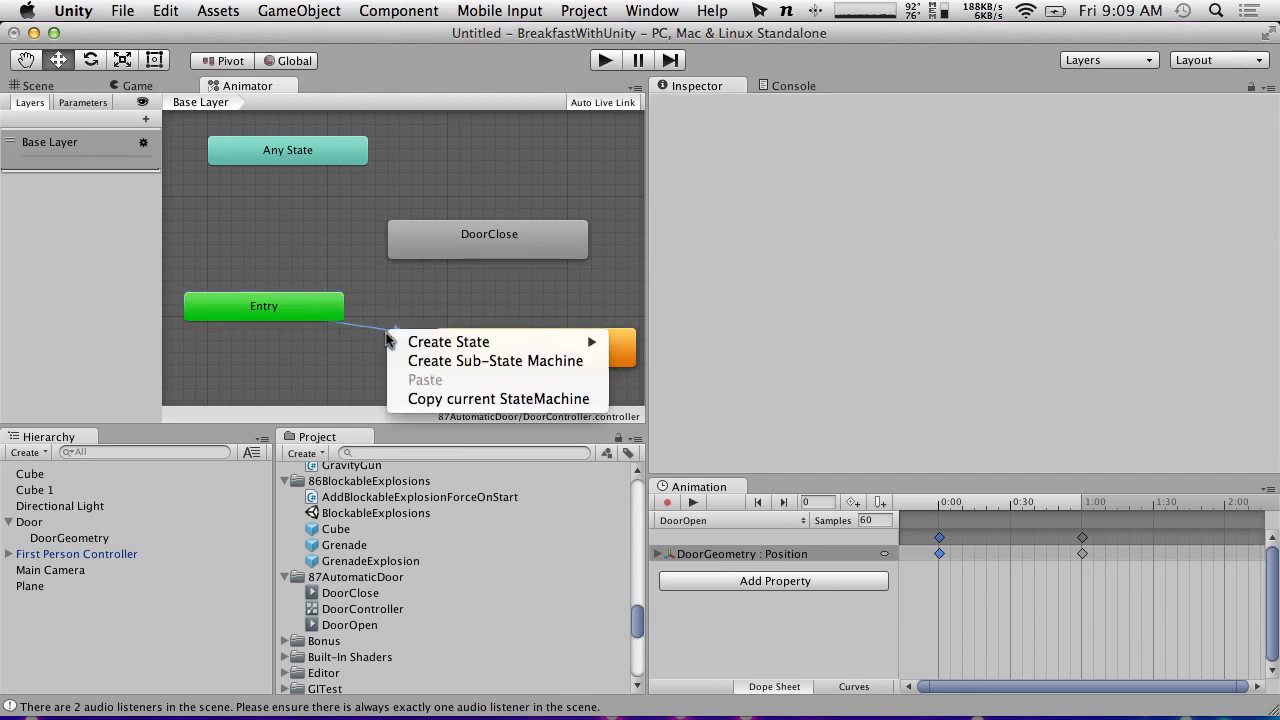
left_click(376, 335)
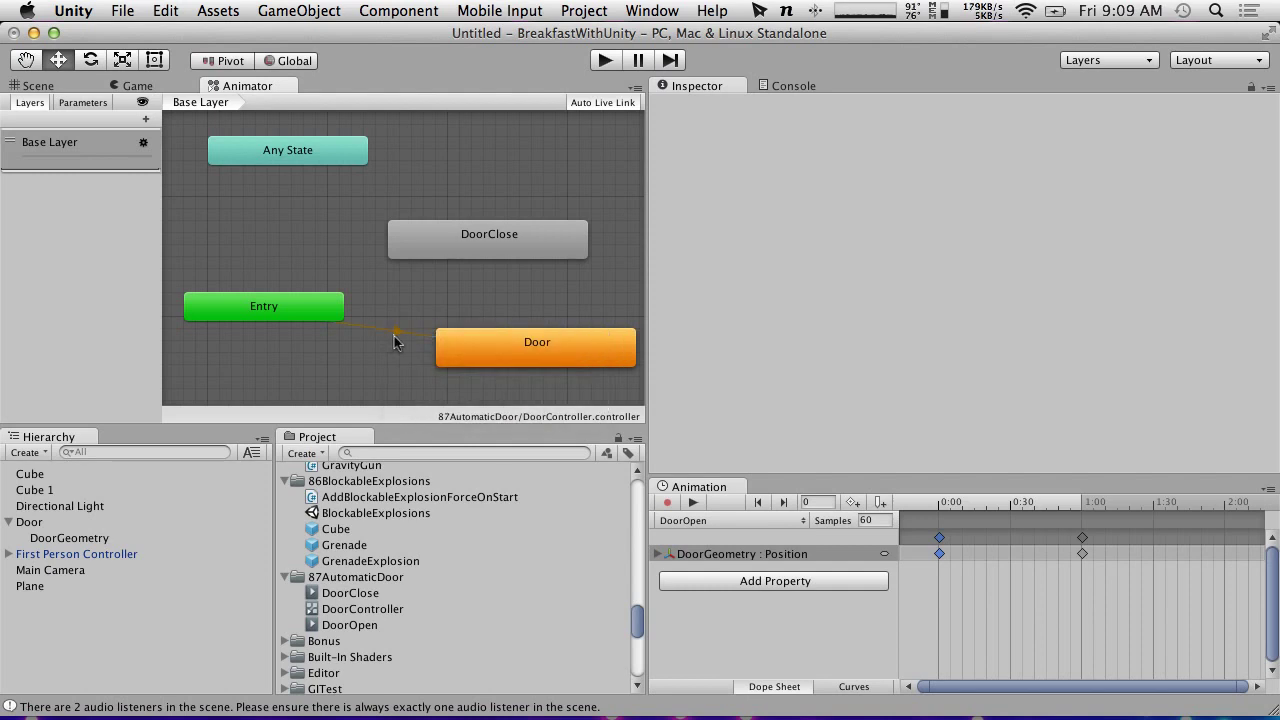
left_click(512, 335)
Step: Make DoorClose the layer's default state in the DoorController state graph
left_click(458, 238)
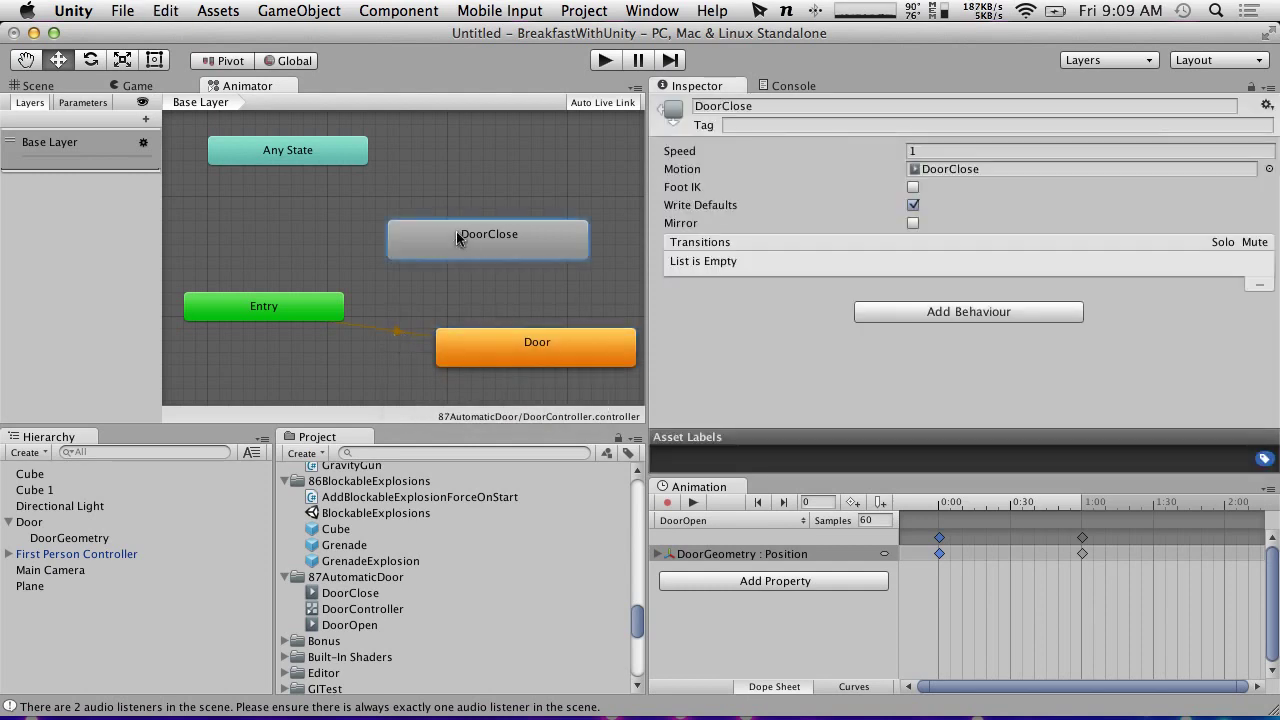
right_click(458, 238)
left_click(503, 263)
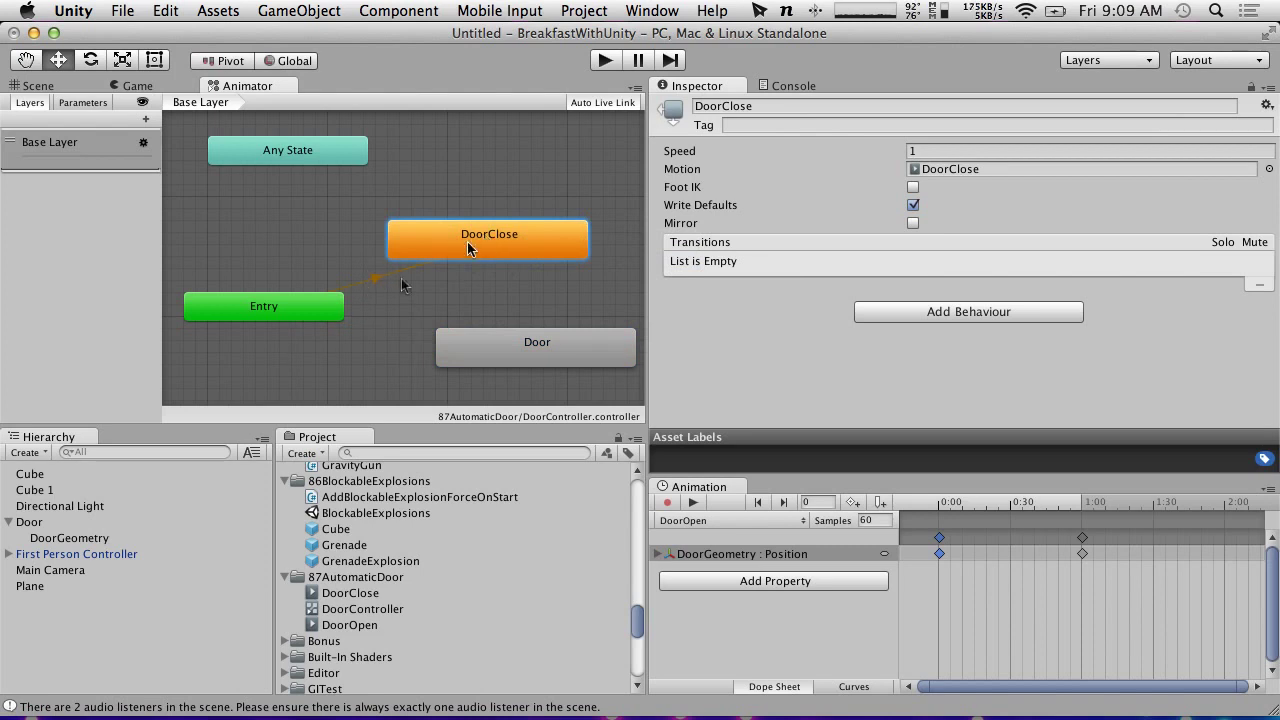
left_click(495, 292)
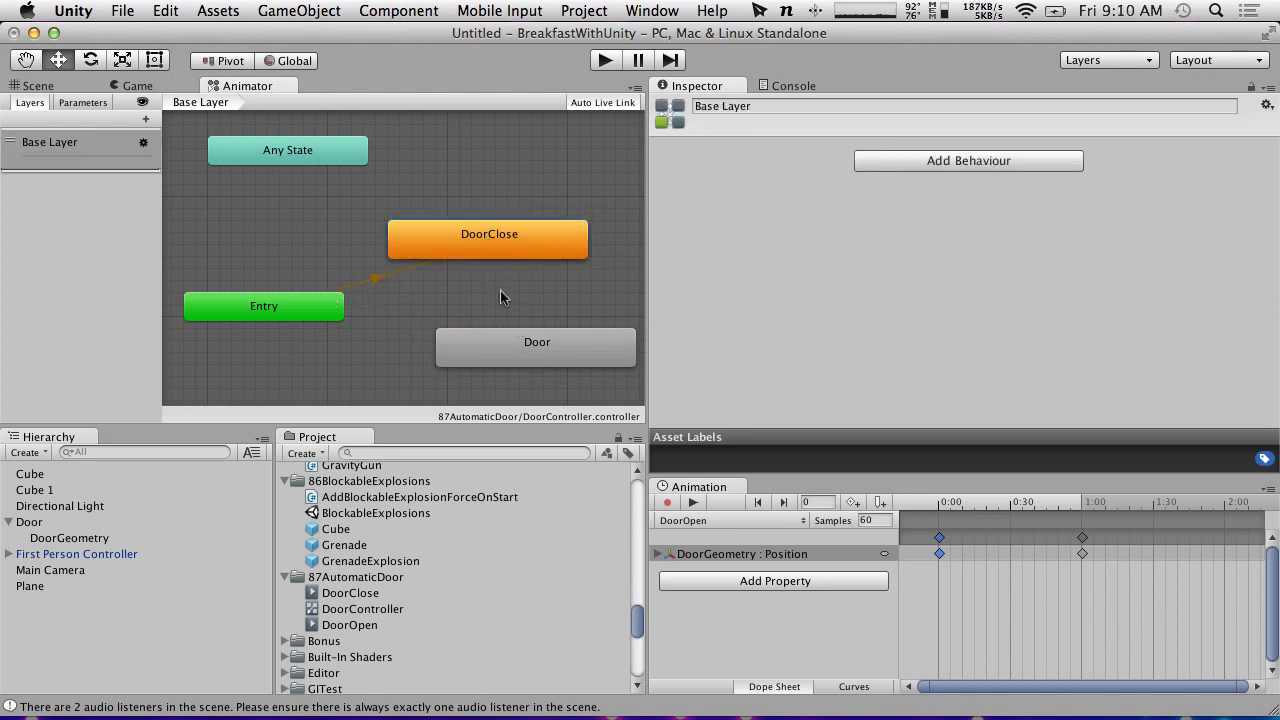
left_click(493, 238)
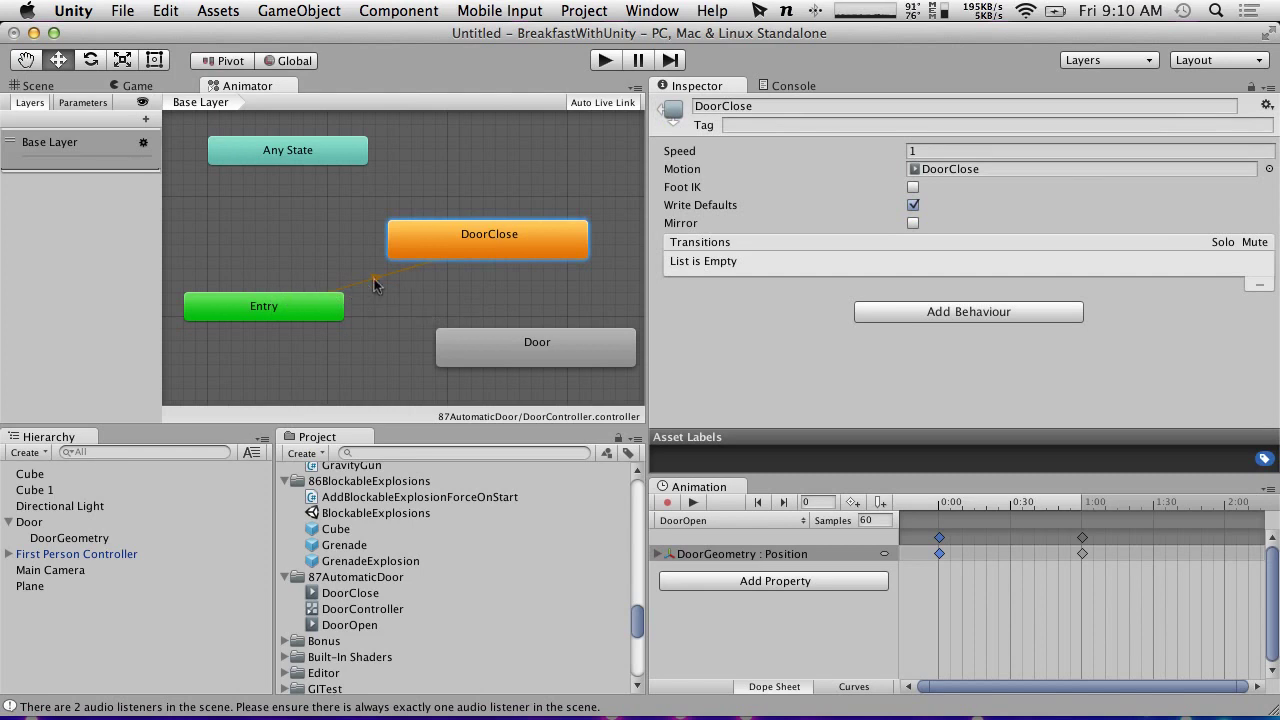
Step: Switch to Flash Media Live Encoder, check its encoding options and log, and switch back to Unity
key("super+Tab")
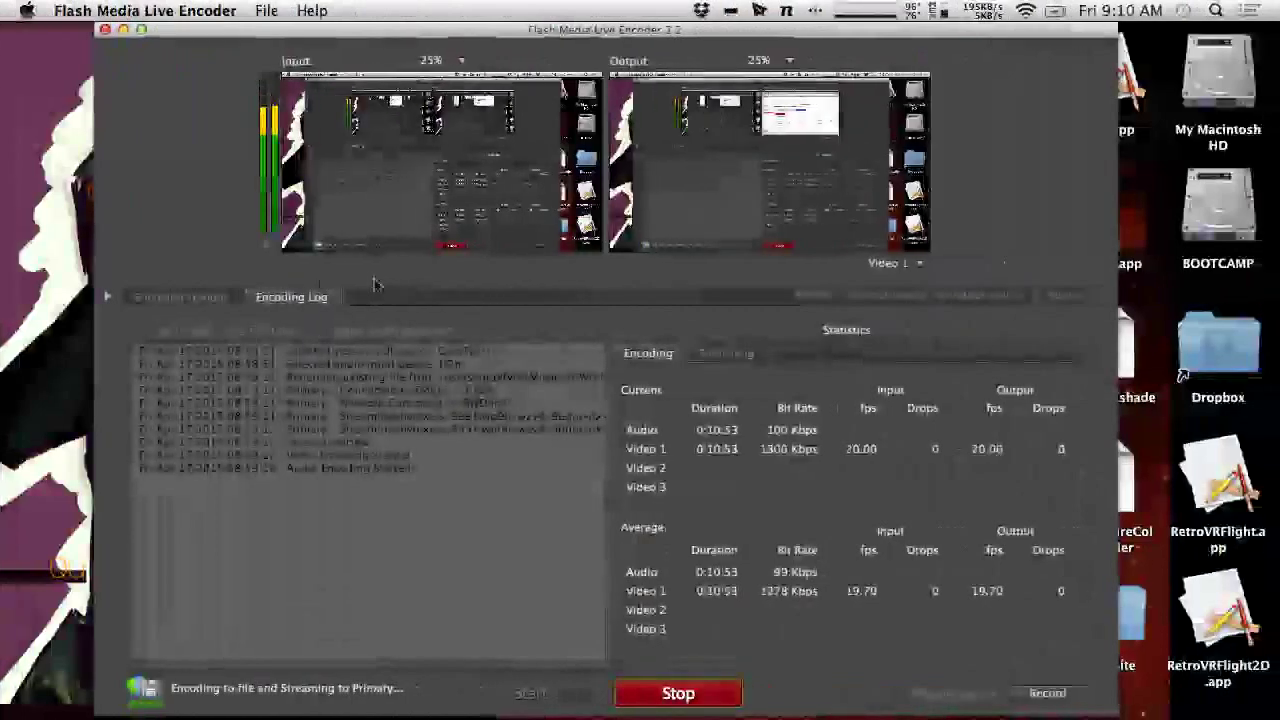
left_click(200, 297)
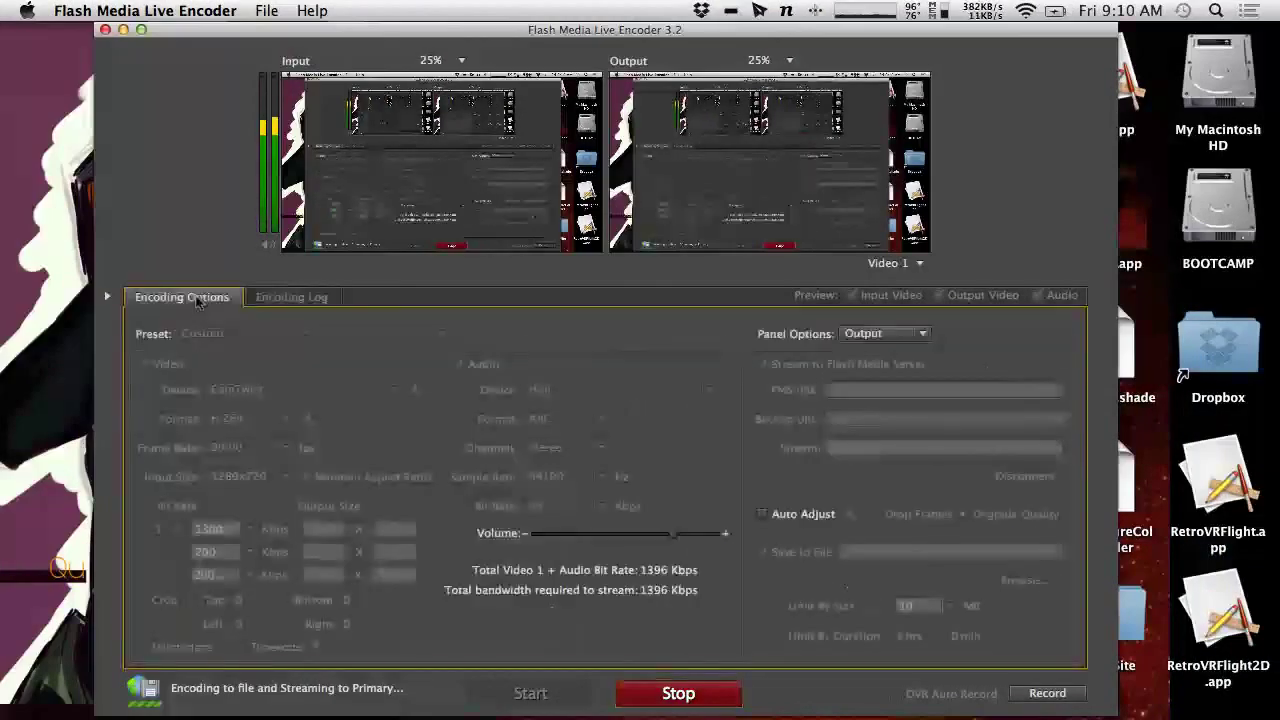
left_click(278, 298)
key("super+Tab")
key("super+Tab")
key("super+Tab")
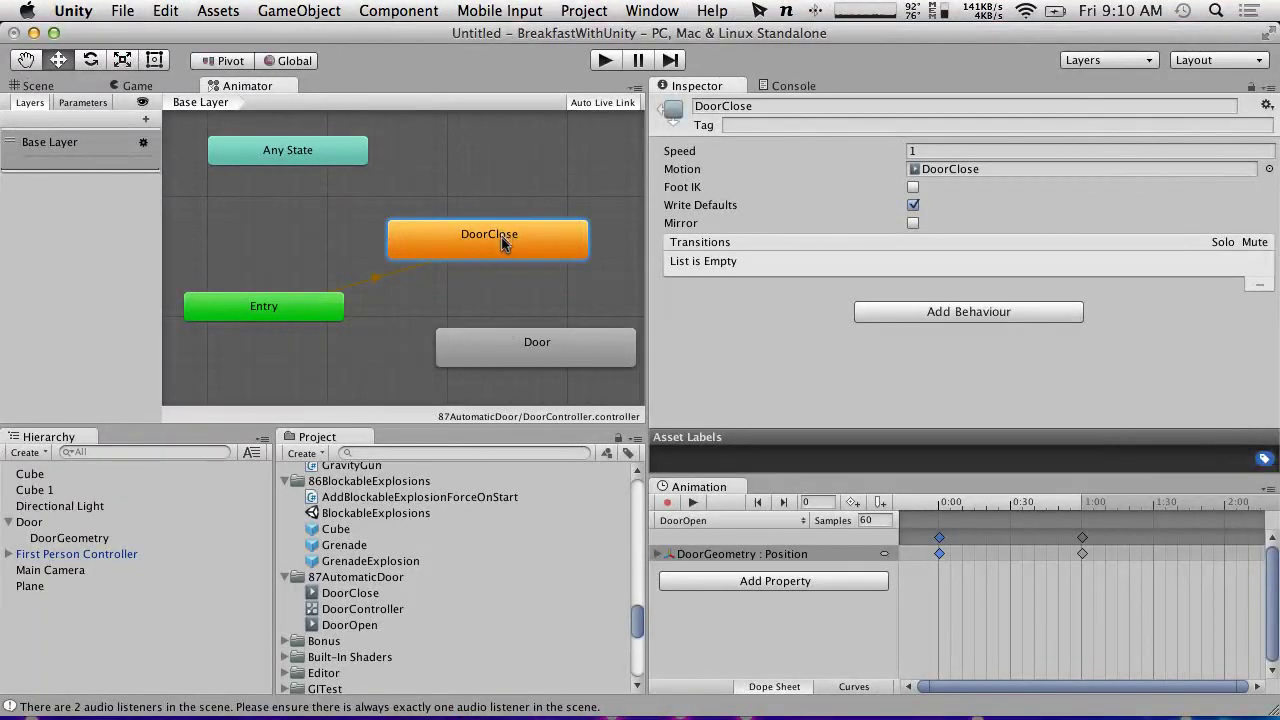
Step: Rename the Door state in the DoorController state graph to DoorOpen
left_click(514, 344)
right_click(514, 344)
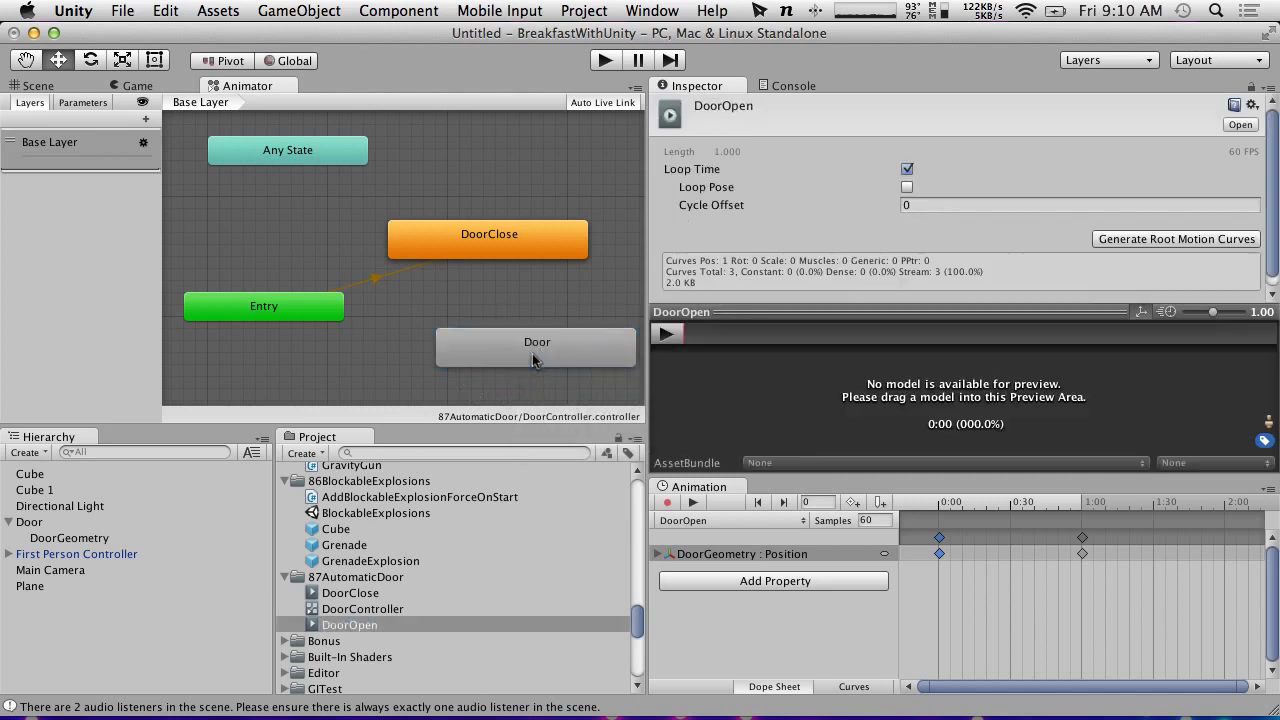
left_click(773, 100)
left_click(792, 102)
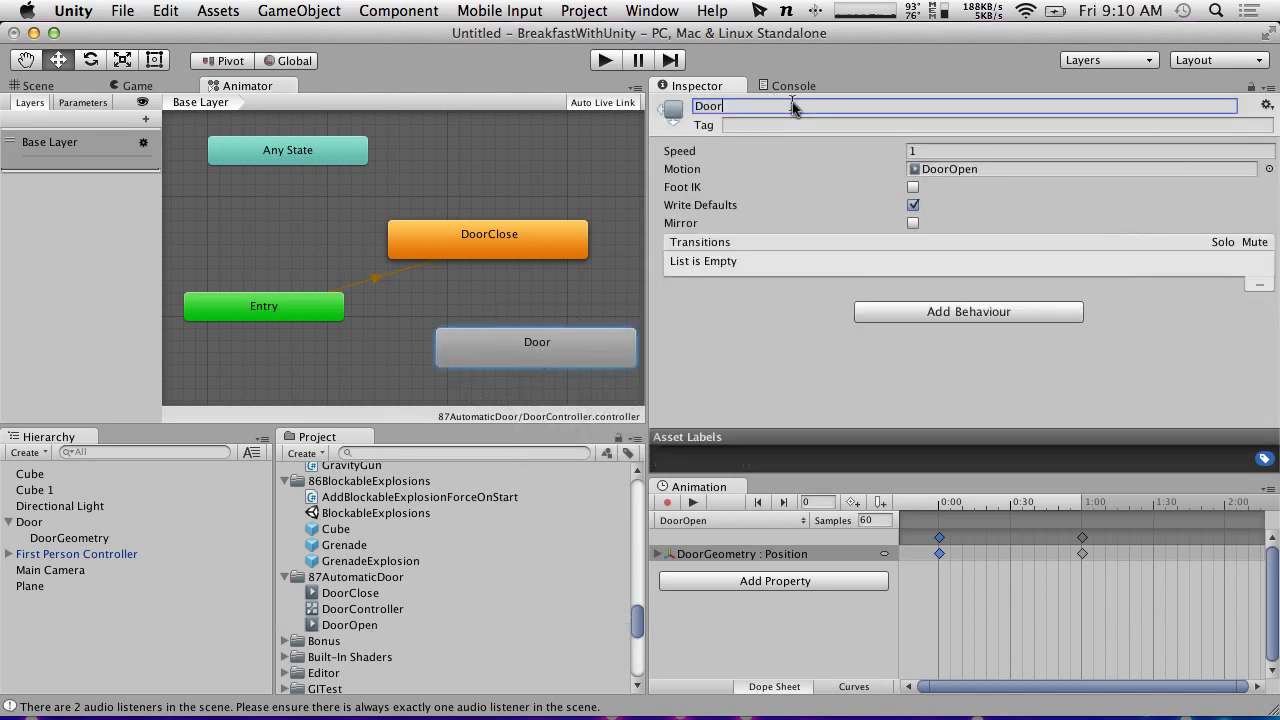
type("Open")
key("Return")
Step: Create an empty state in the graph, place it beside DoorOpen and name it Initial
right_click(345, 352)
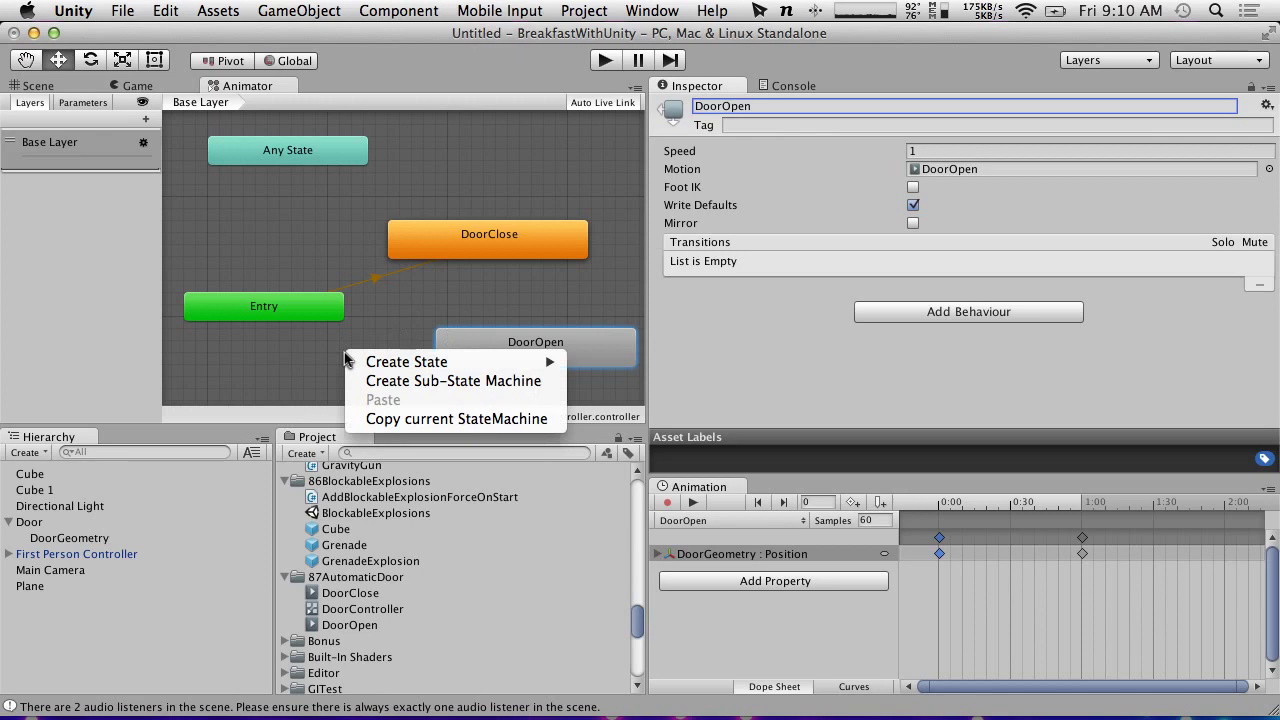
mouse_move(372, 362)
left_click(592, 363)
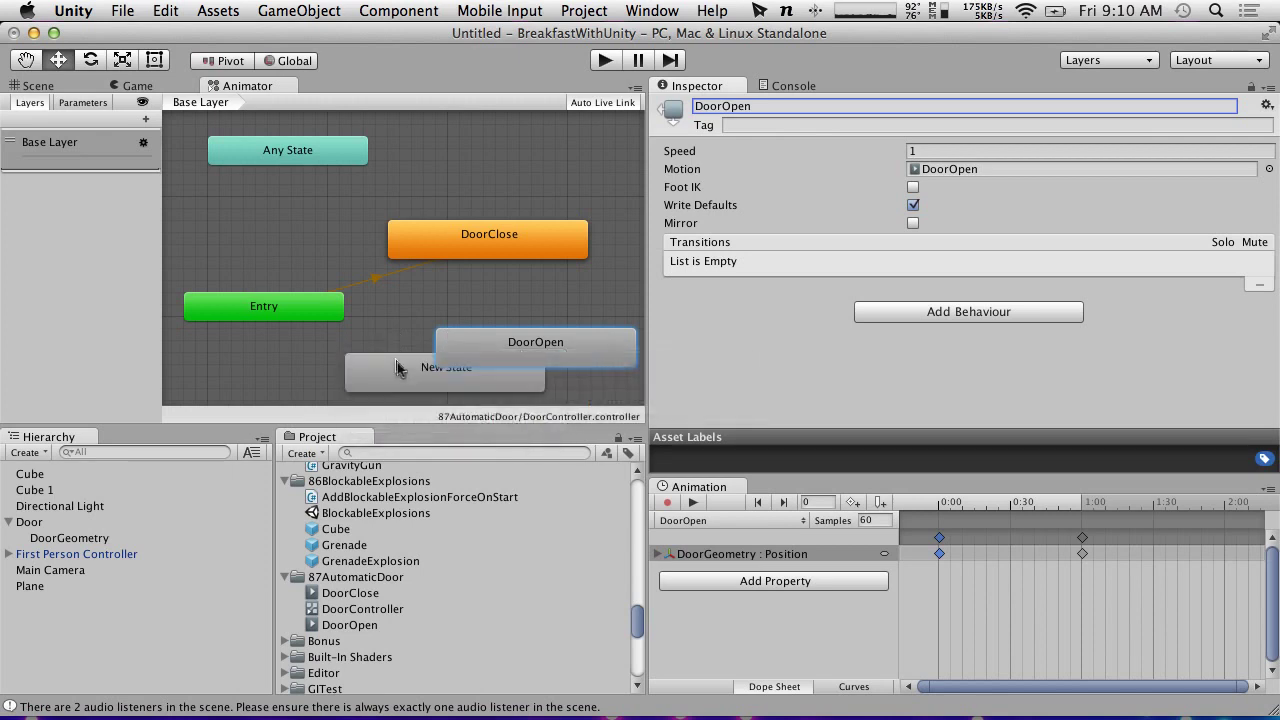
left_click_drag(396, 370, 307, 373)
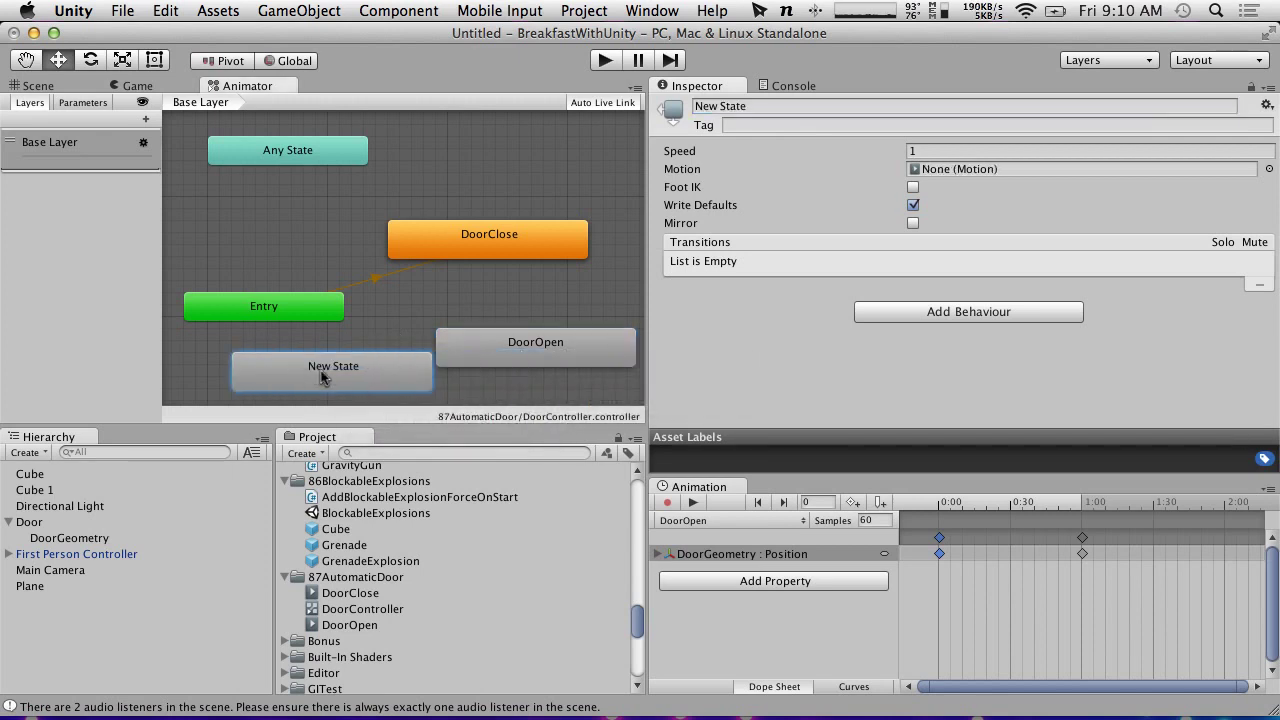
right_click(322, 376)
key("Escape")
left_click(750, 107)
type("Initial")
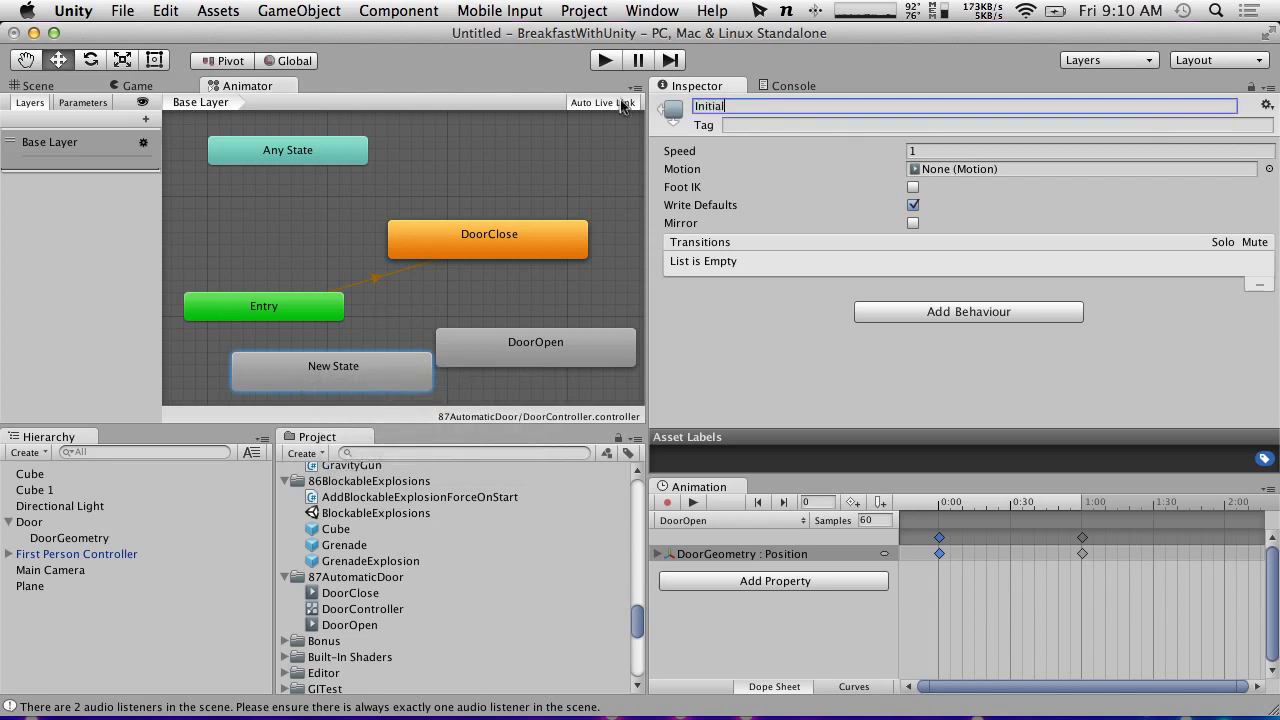
key("Return")
Step: Rearrange the graph with Entry just under Any State, DoorClose directly above DoorOpen, and Initial below Entry
left_click_drag(308, 312, 270, 210)
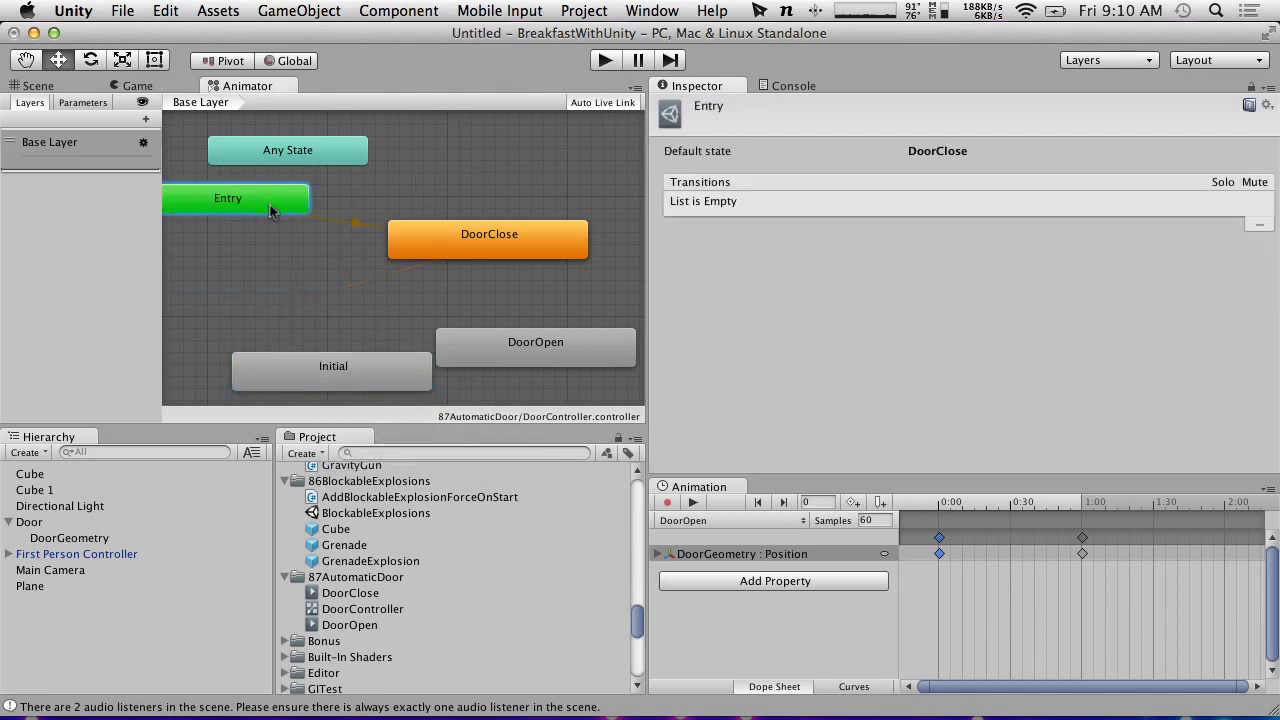
left_click_drag(472, 226, 519, 214)
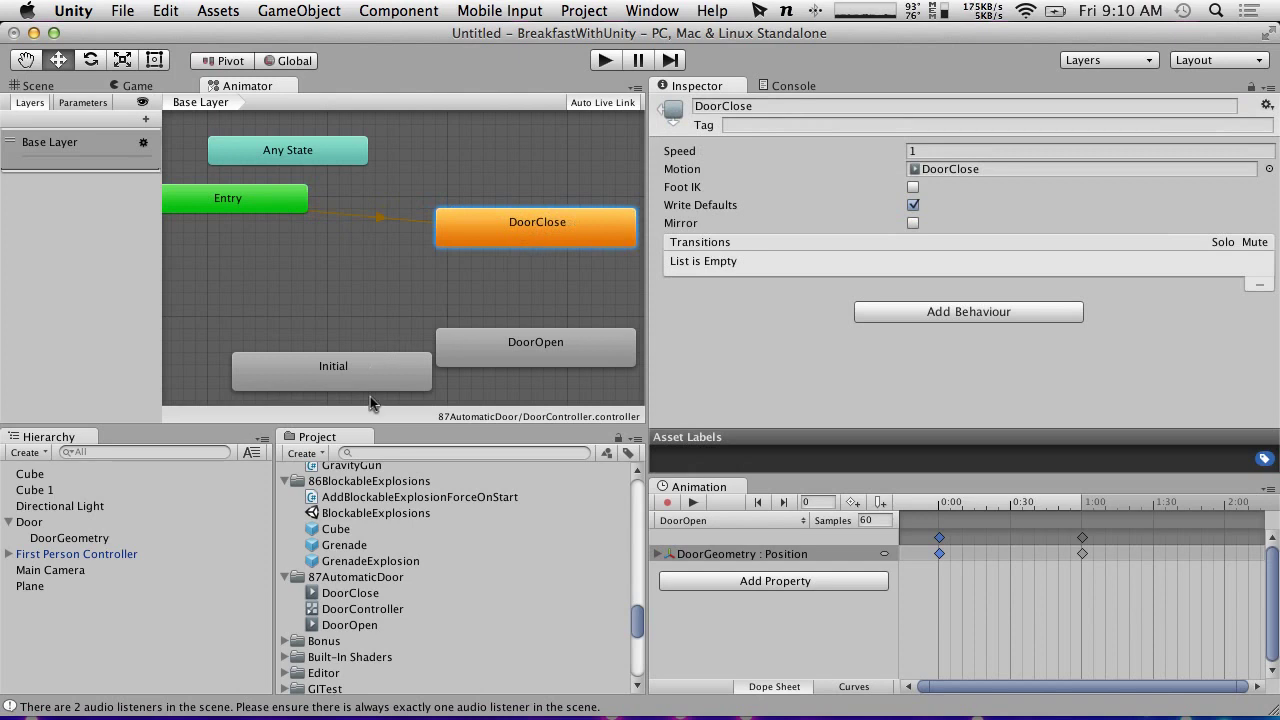
left_click_drag(372, 387, 325, 314)
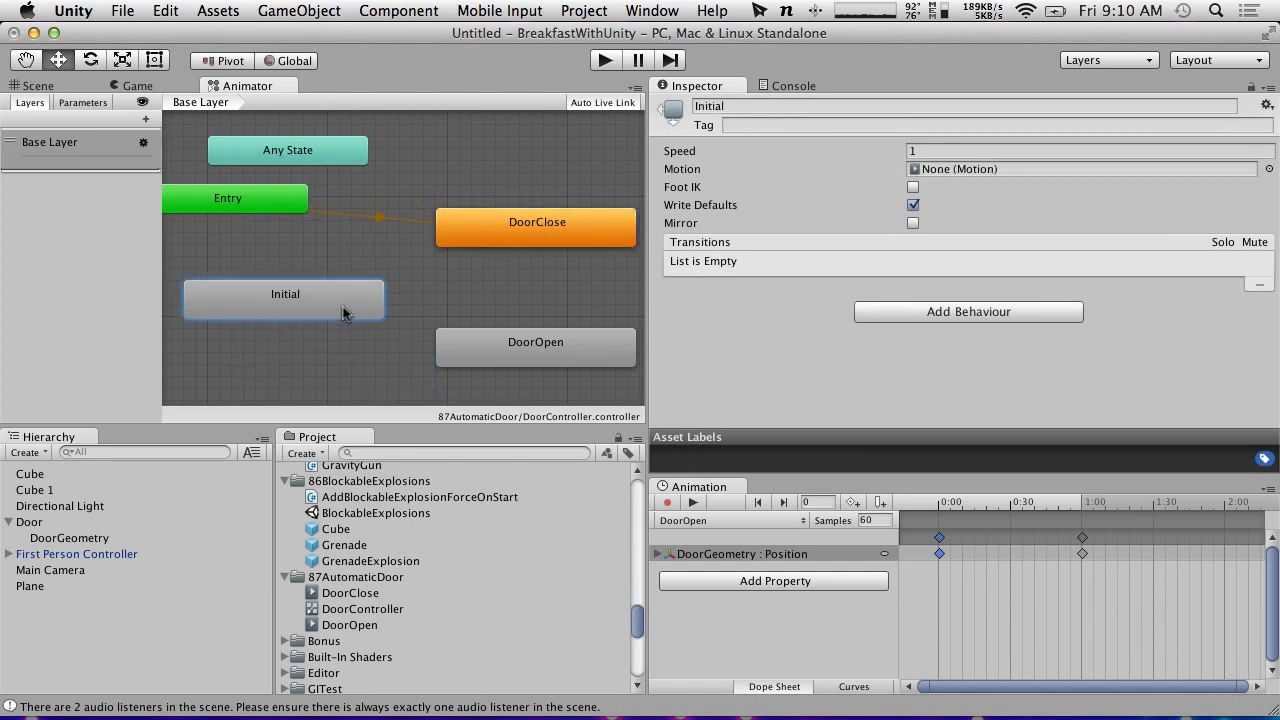
Step: Make a transition from the Initial state to the DoorOpen state
right_click(343, 313)
left_click(374, 314)
left_click(508, 344)
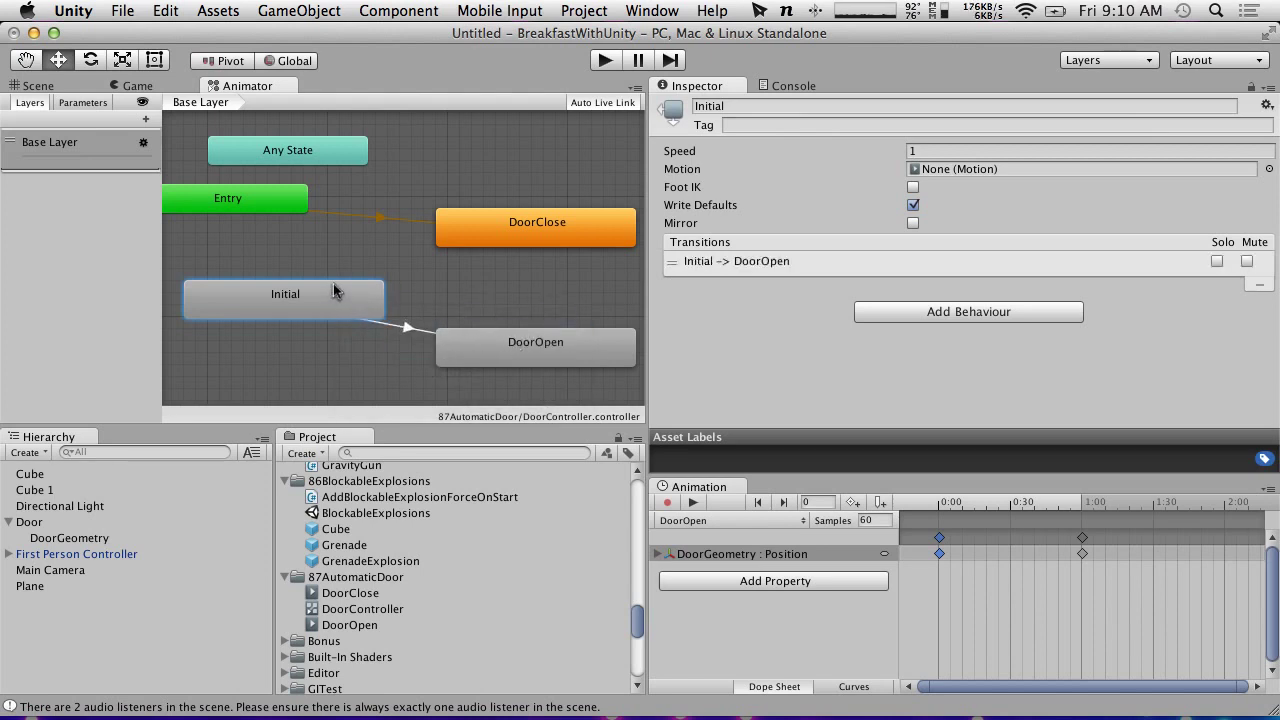
Step: Make transitions in both directions between the DoorOpen and DoorClose states
right_click(528, 343)
left_click(519, 226)
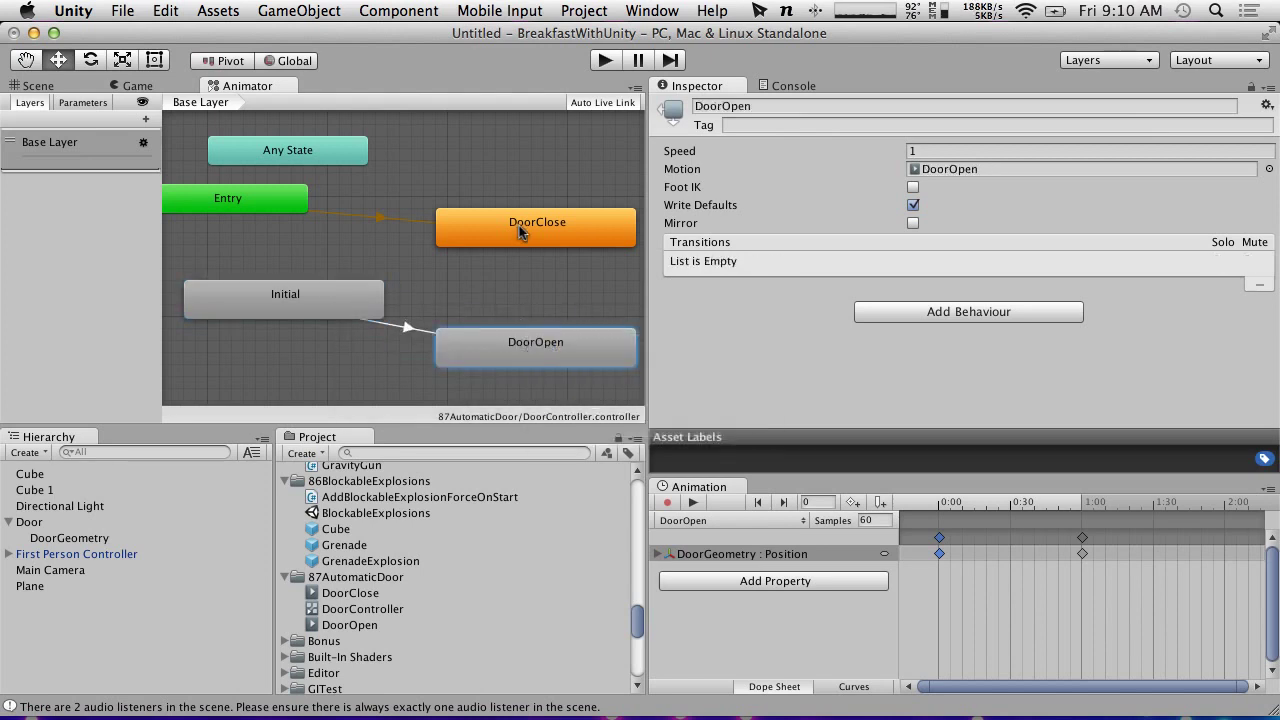
right_click(487, 340)
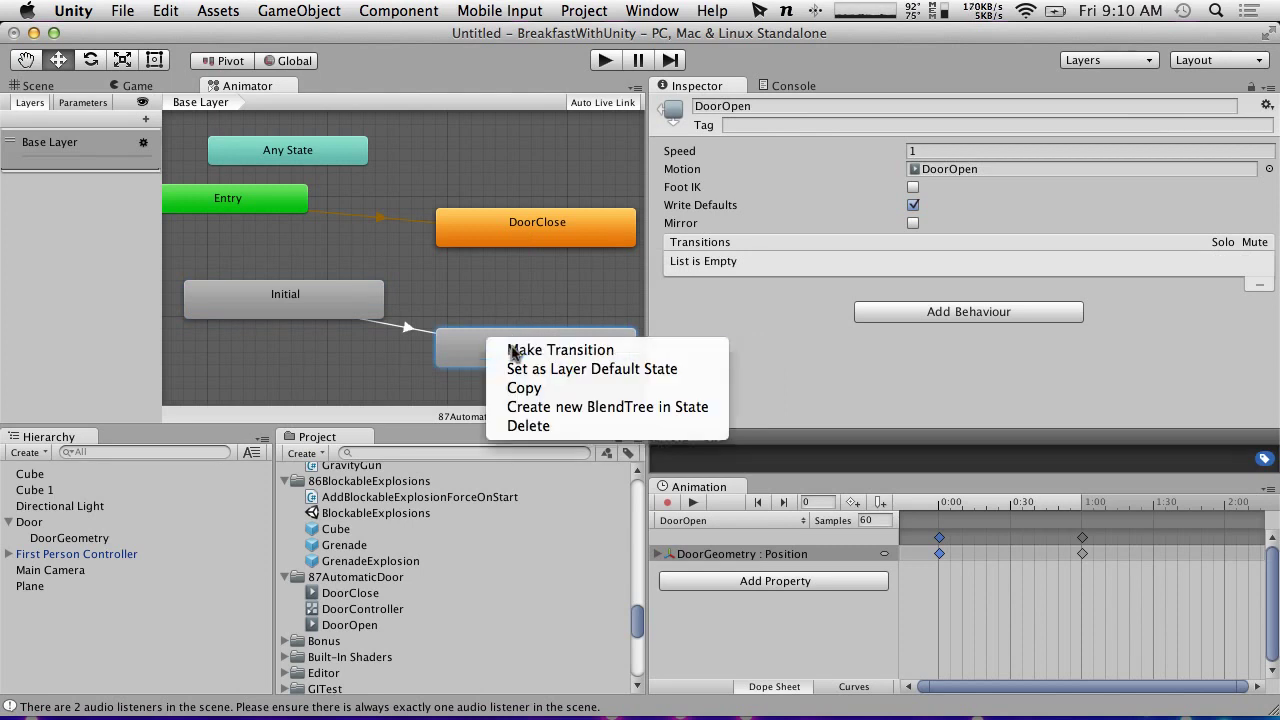
left_click(512, 350)
left_click(538, 230)
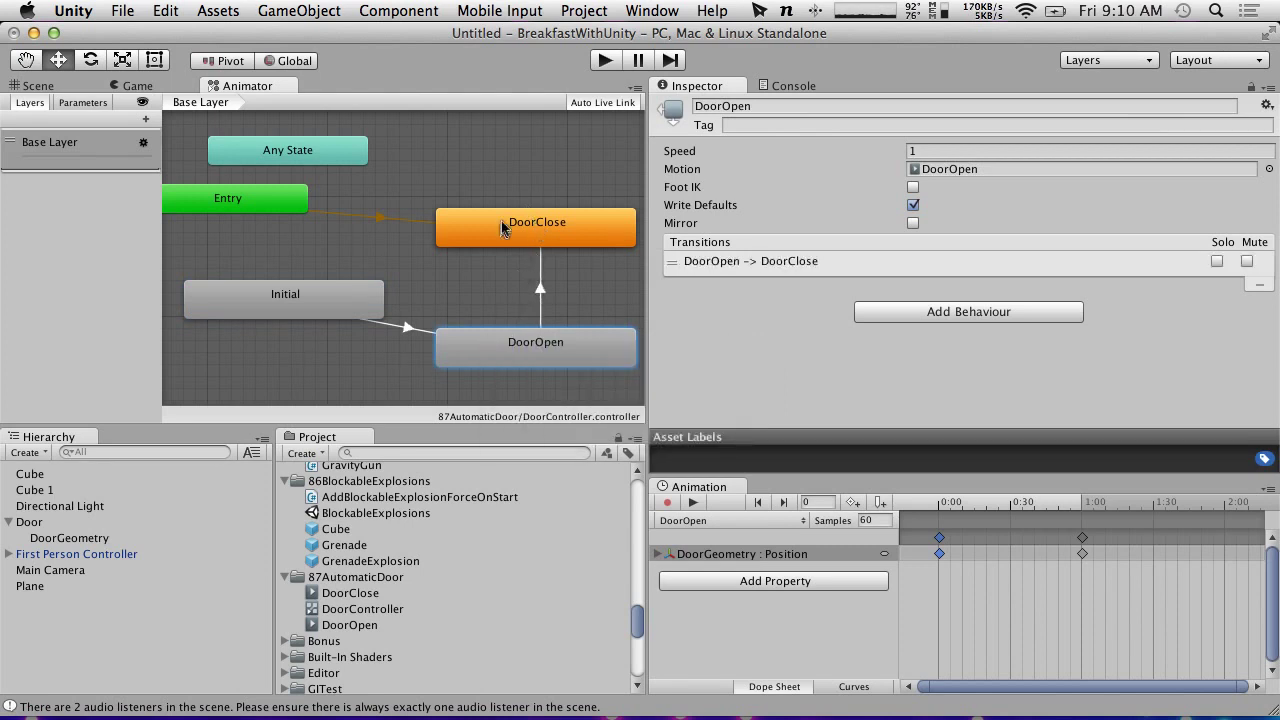
right_click(503, 229)
left_click(520, 230)
left_click(506, 350)
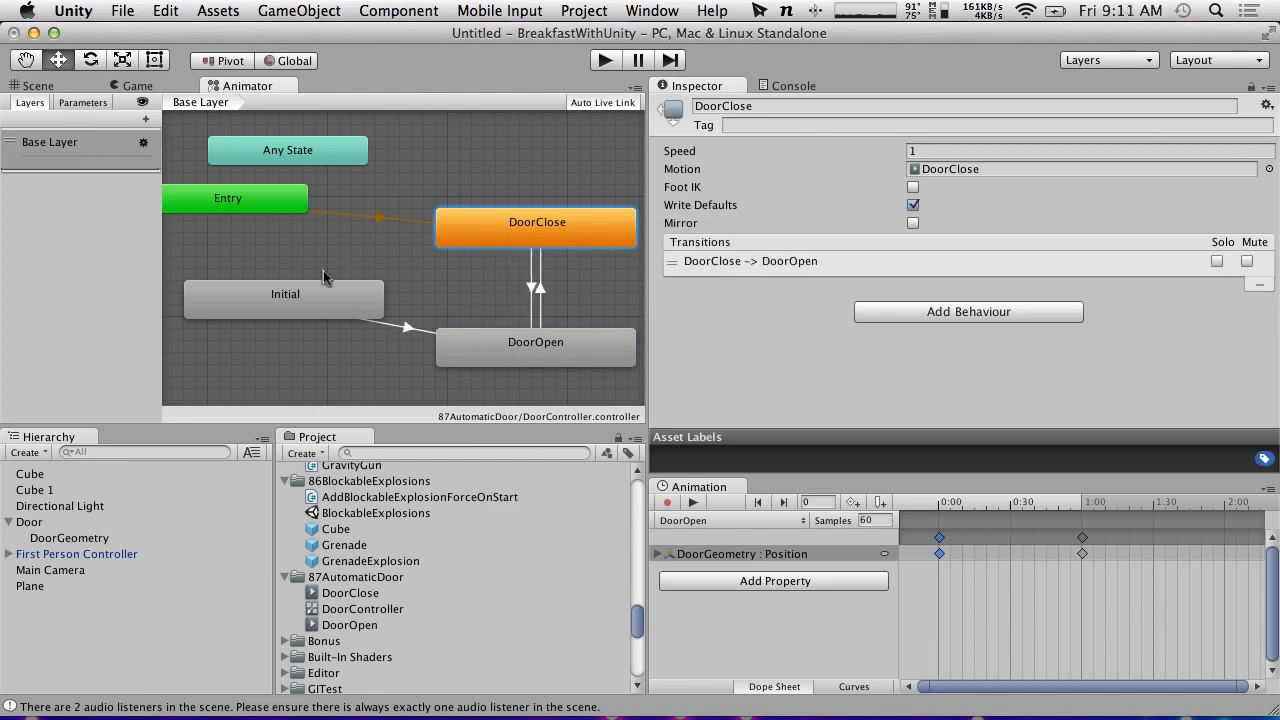
Step: Add a Trigger parameter named Open to the DoorController
left_click(345, 305)
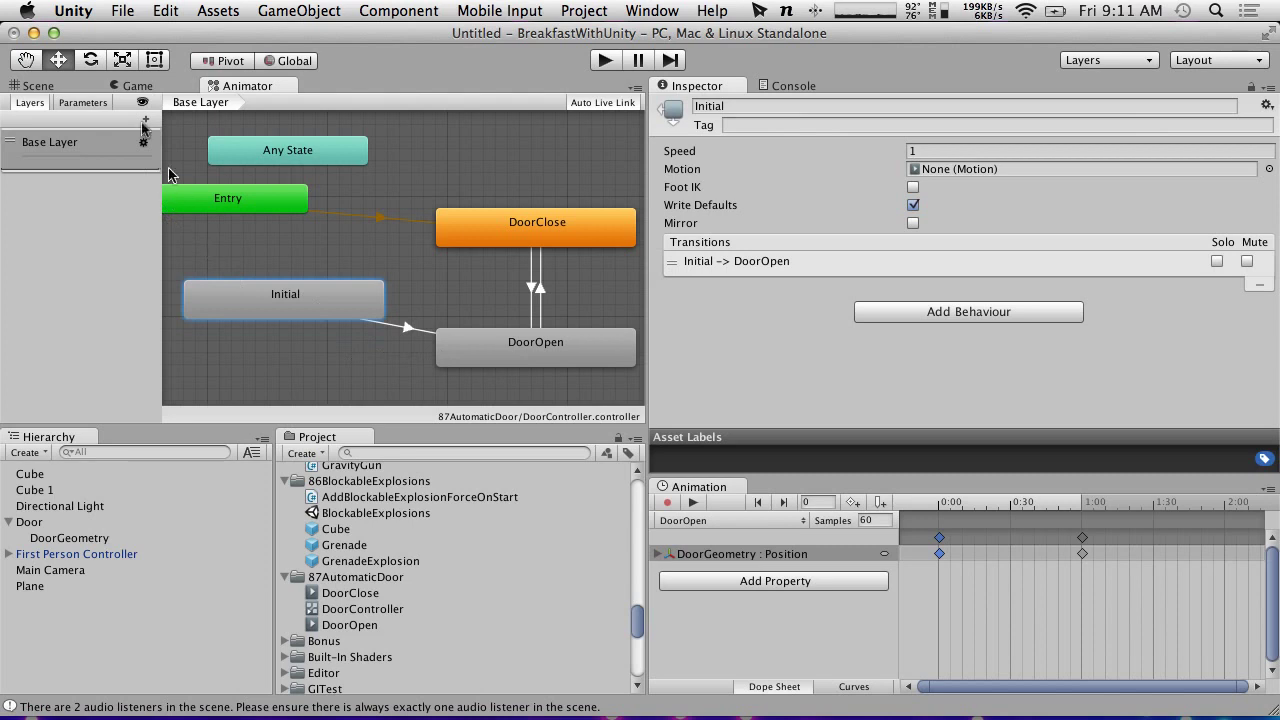
left_click(98, 102)
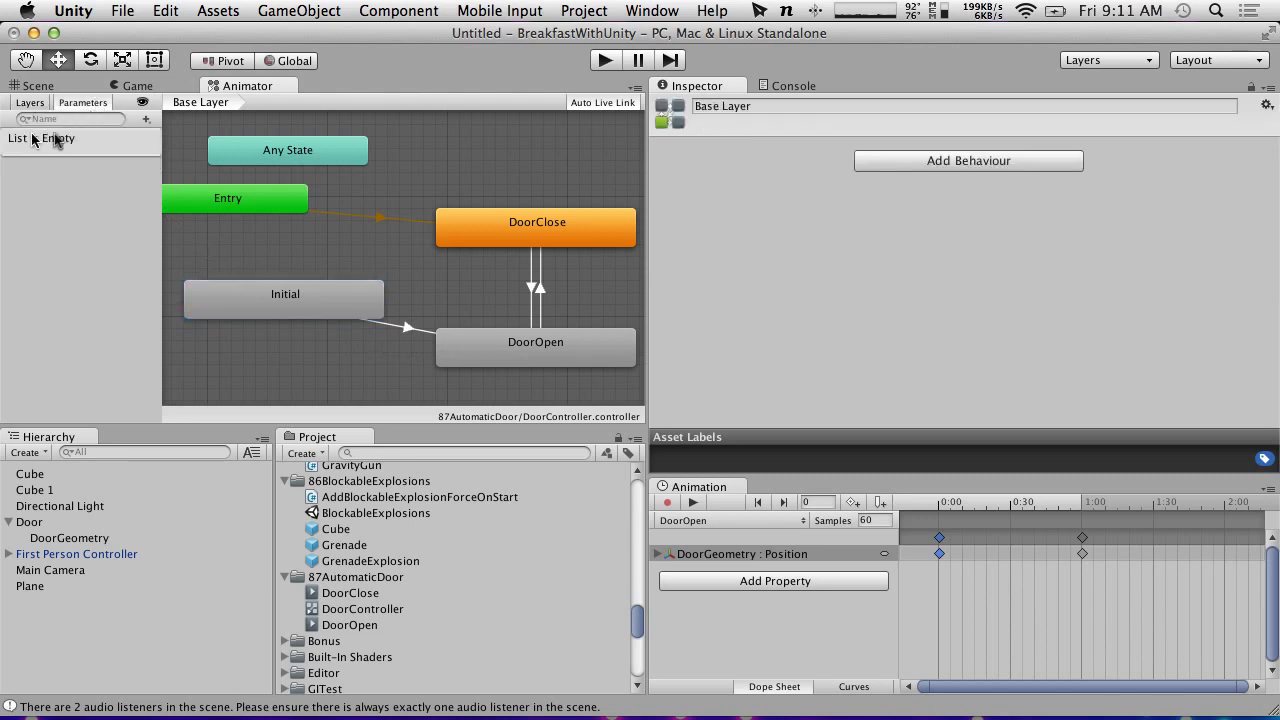
left_click(146, 119)
left_click(176, 187)
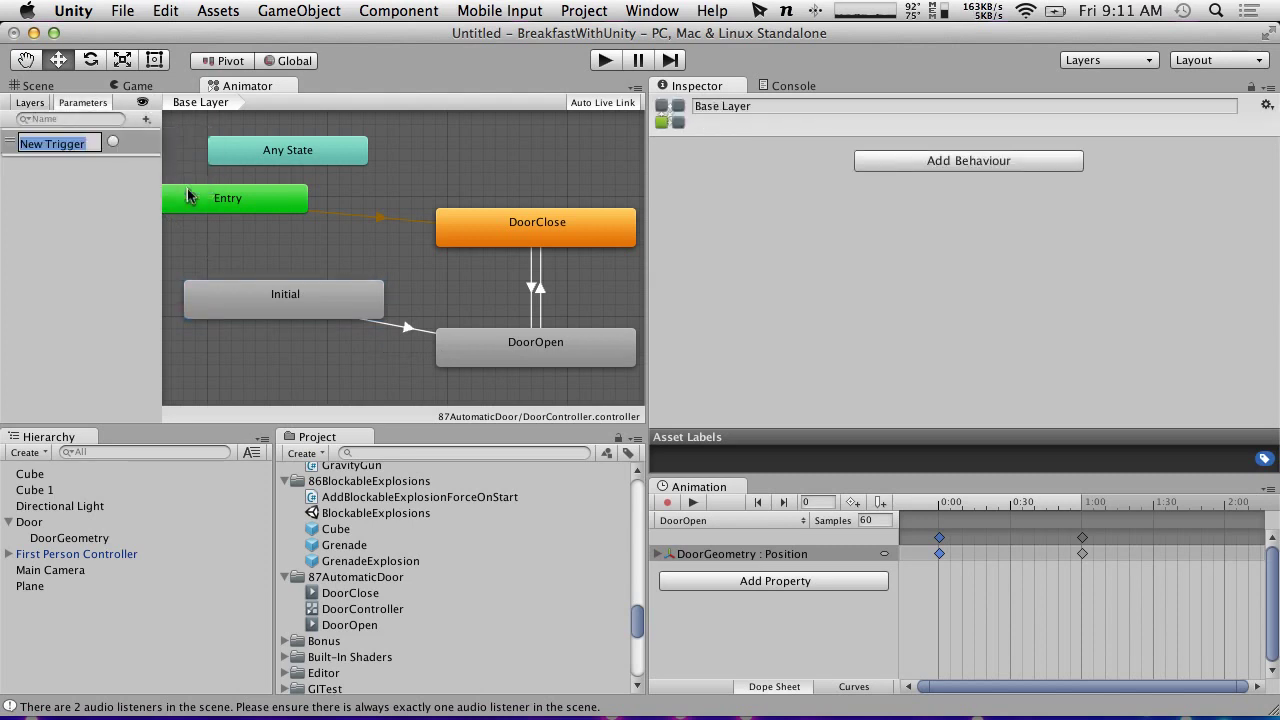
type("DoorO")
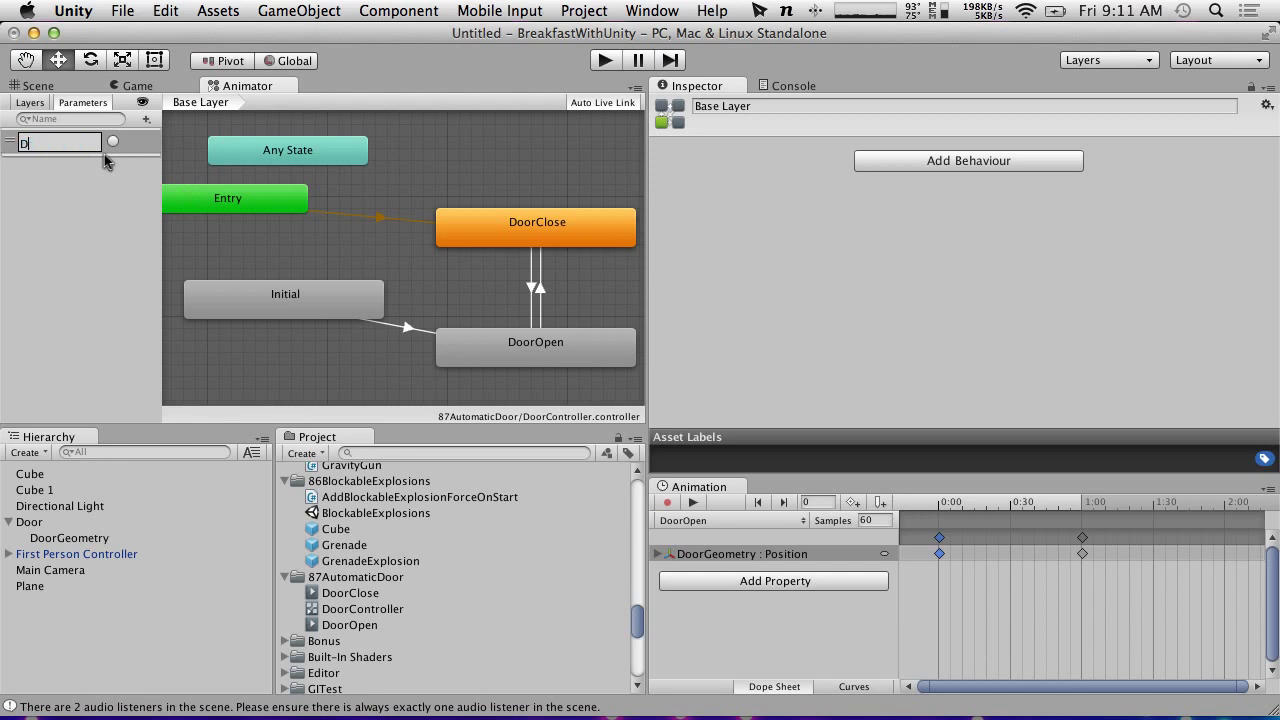
type("pen")
key("Return")
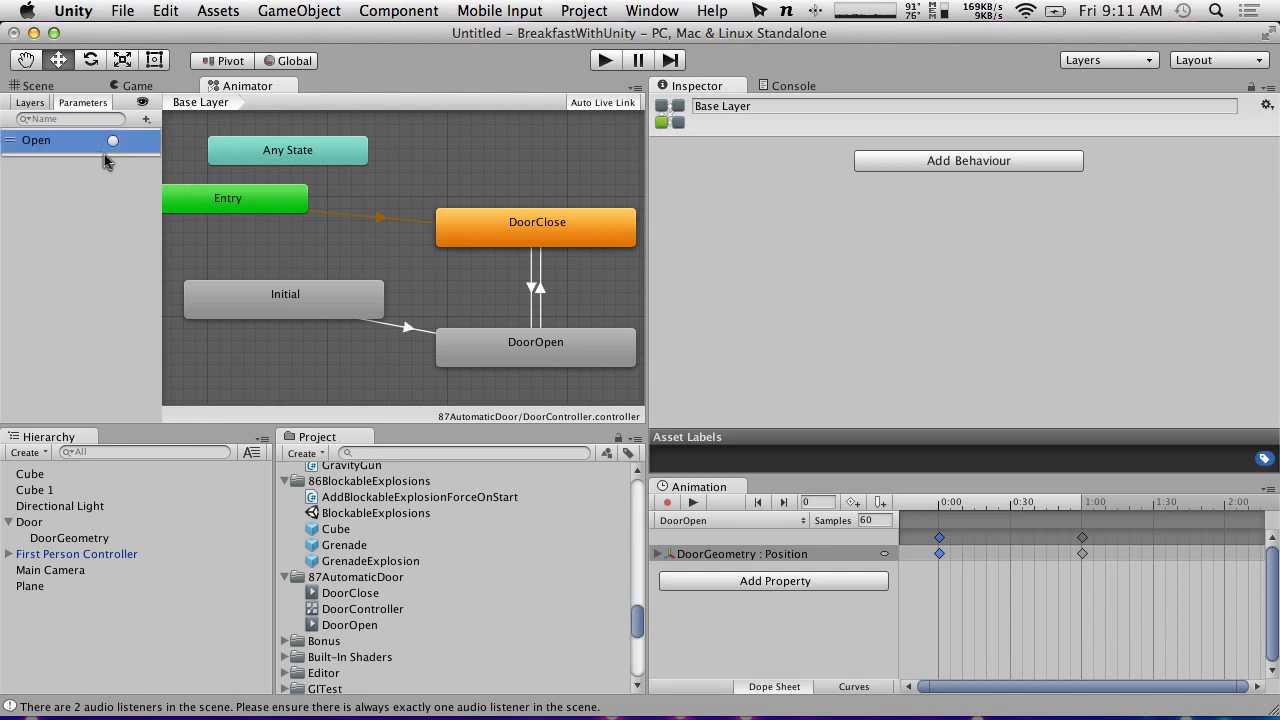
Step: Add a second Trigger parameter named Close
left_click(146, 119)
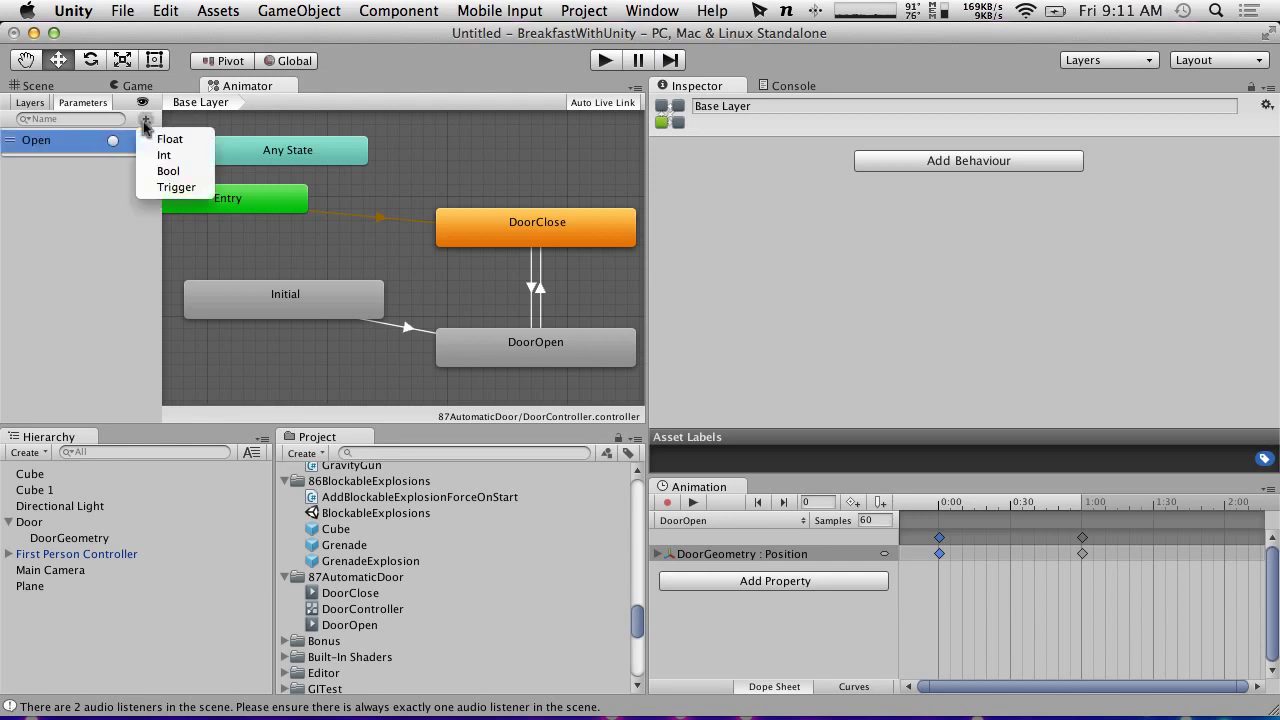
left_click(176, 187)
type("Close")
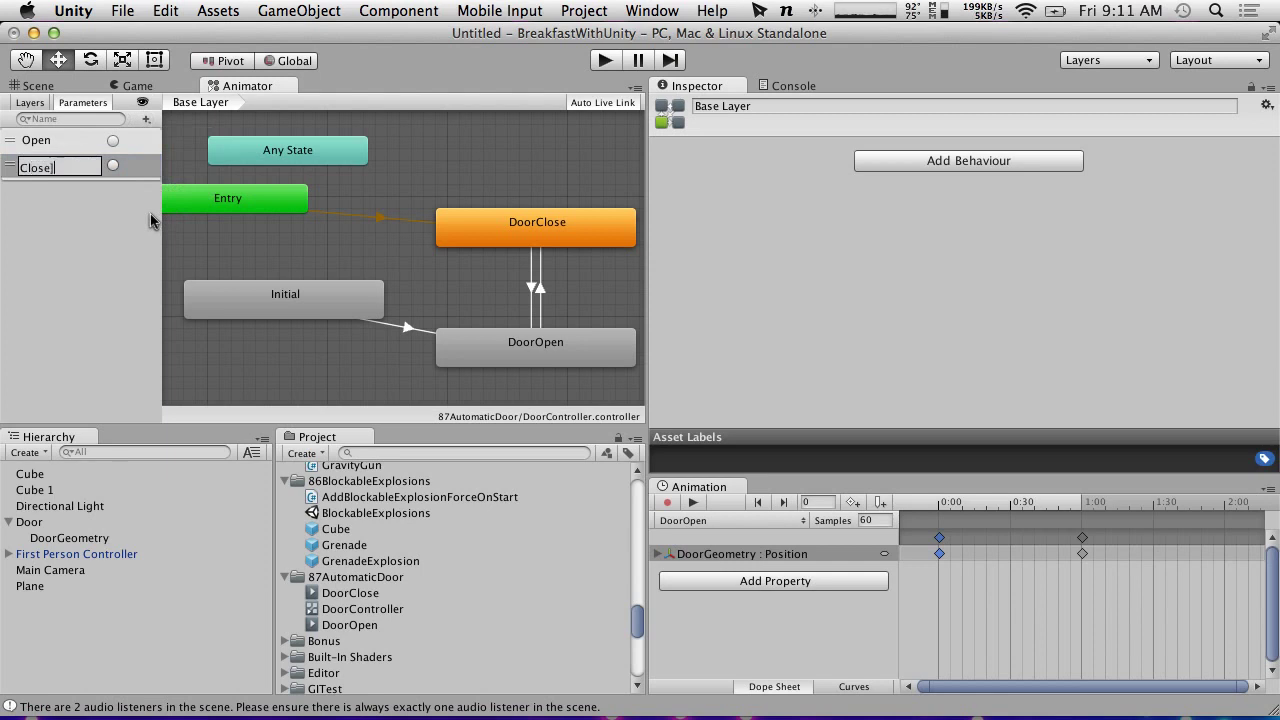
key("Return")
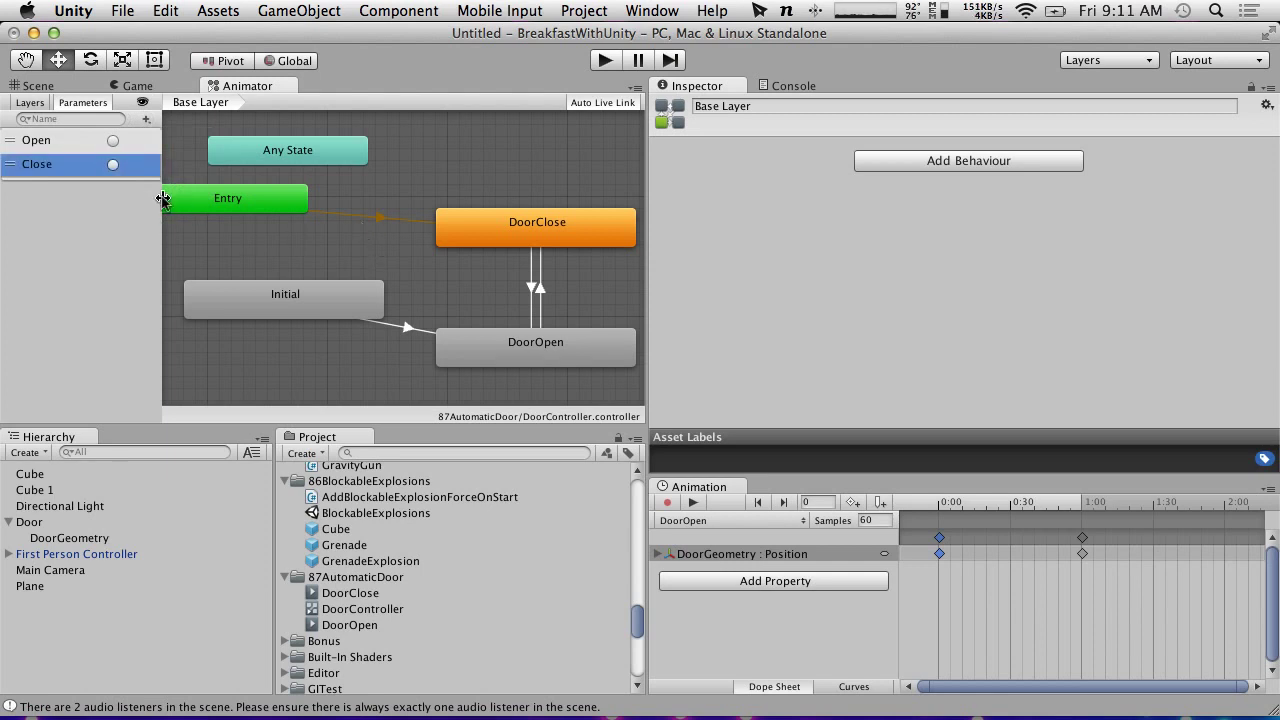
Step: Add an Open trigger condition to the transition from Initial to DoorOpen
left_click(423, 336)
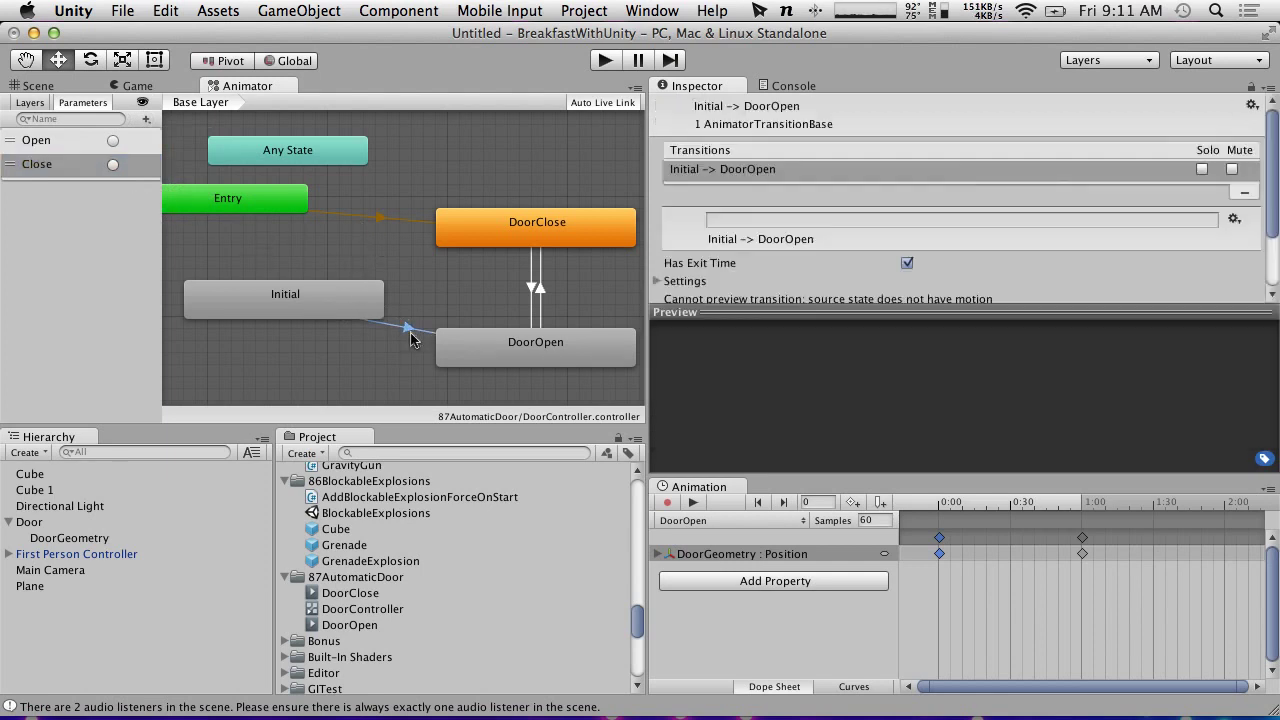
scroll(806, 258, "down", 3)
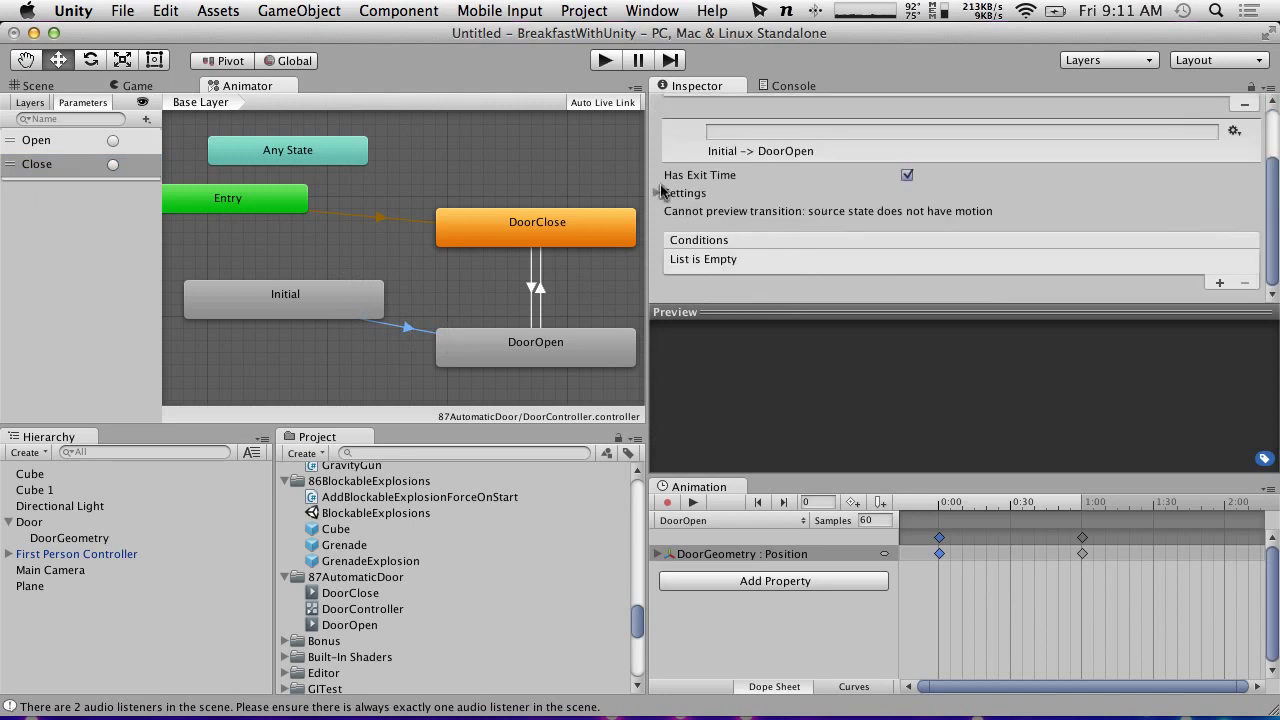
left_click(1219, 282)
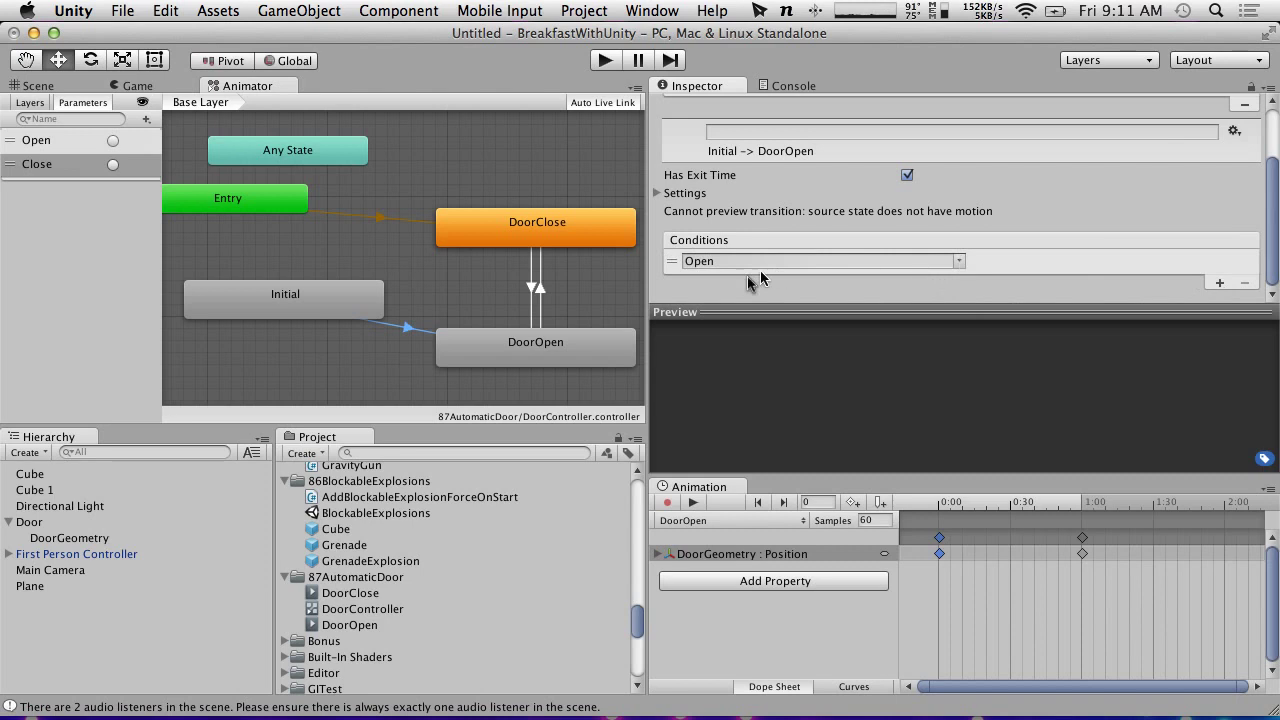
Step: Add a condition to the DoorOpen to DoorClose transition and set it to the Close trigger
left_click(541, 293)
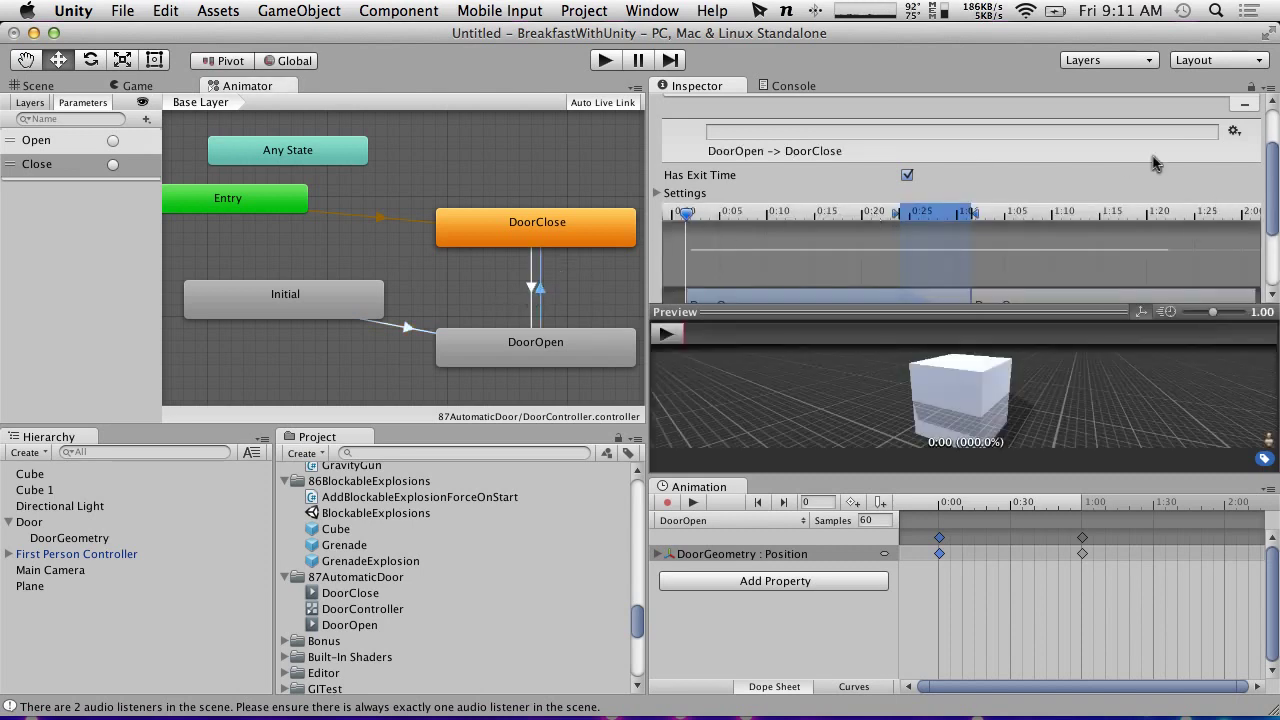
left_click_drag(1272, 195, 1274, 264)
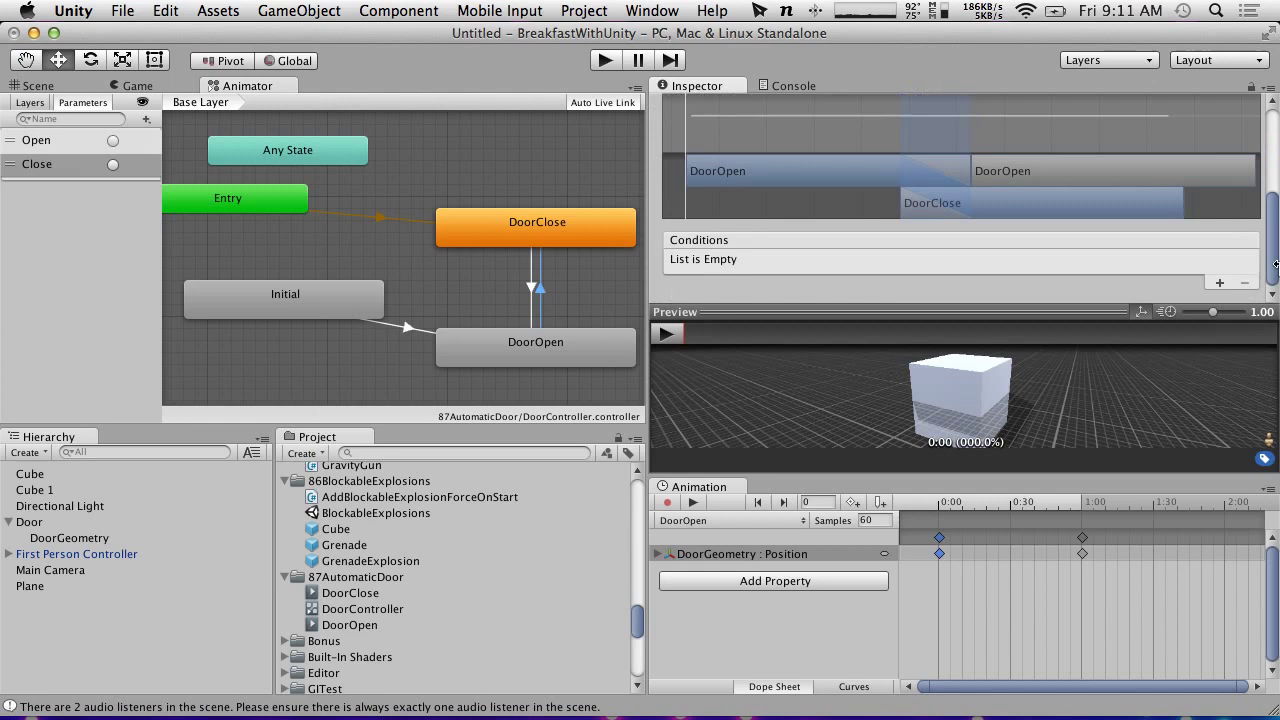
left_click(1220, 283)
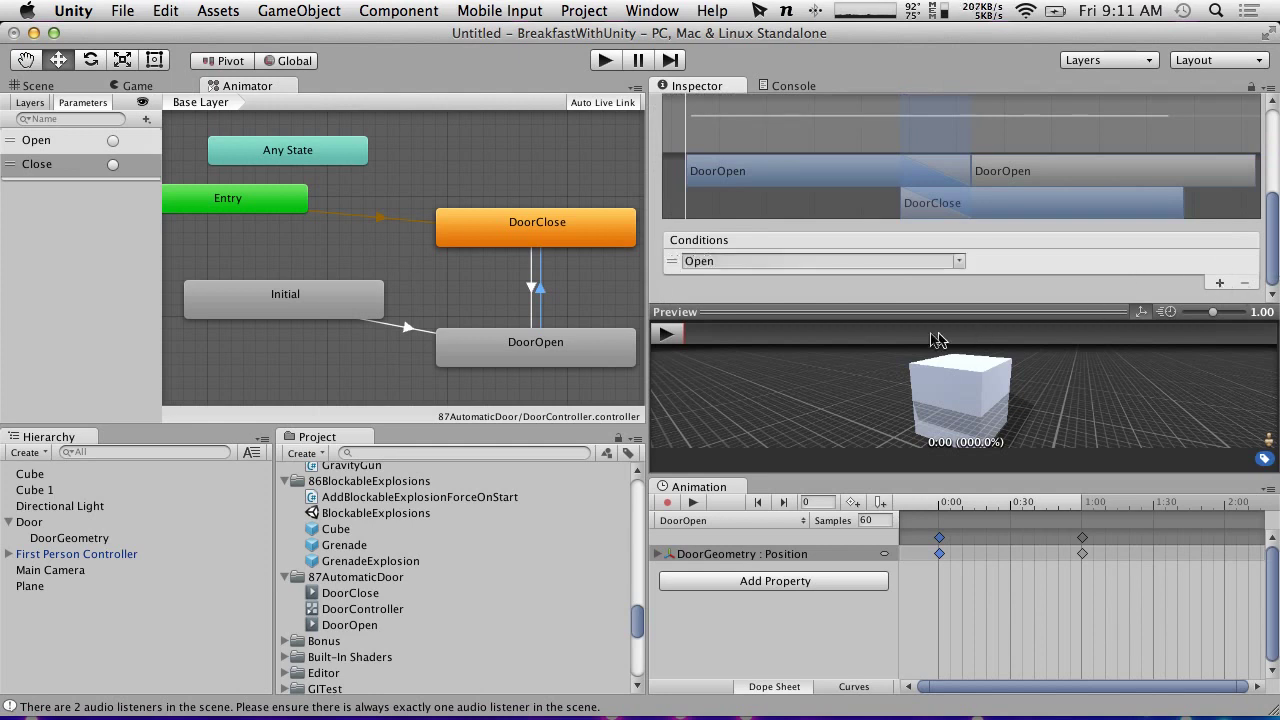
left_click(956, 261)
left_click(983, 293)
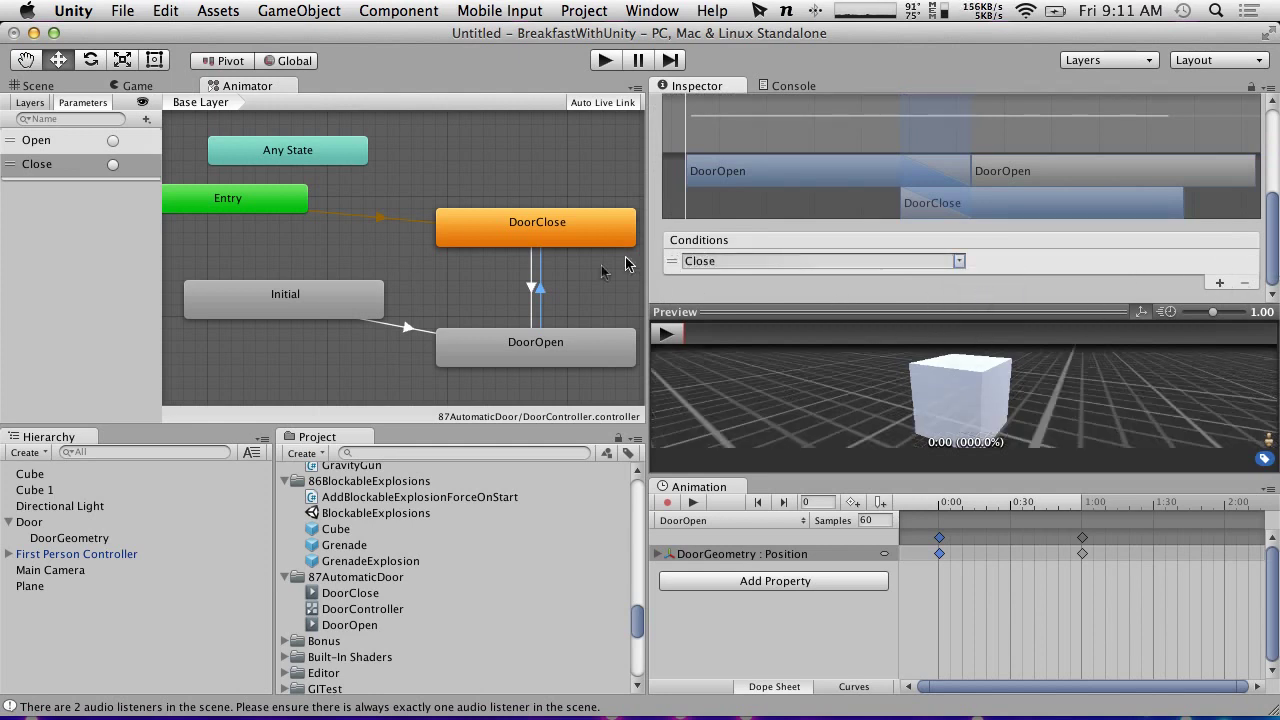
Step: Add an Open trigger condition to the DoorClose to DoorOpen transition and recheck the opposite transition's condition
left_click(530, 288)
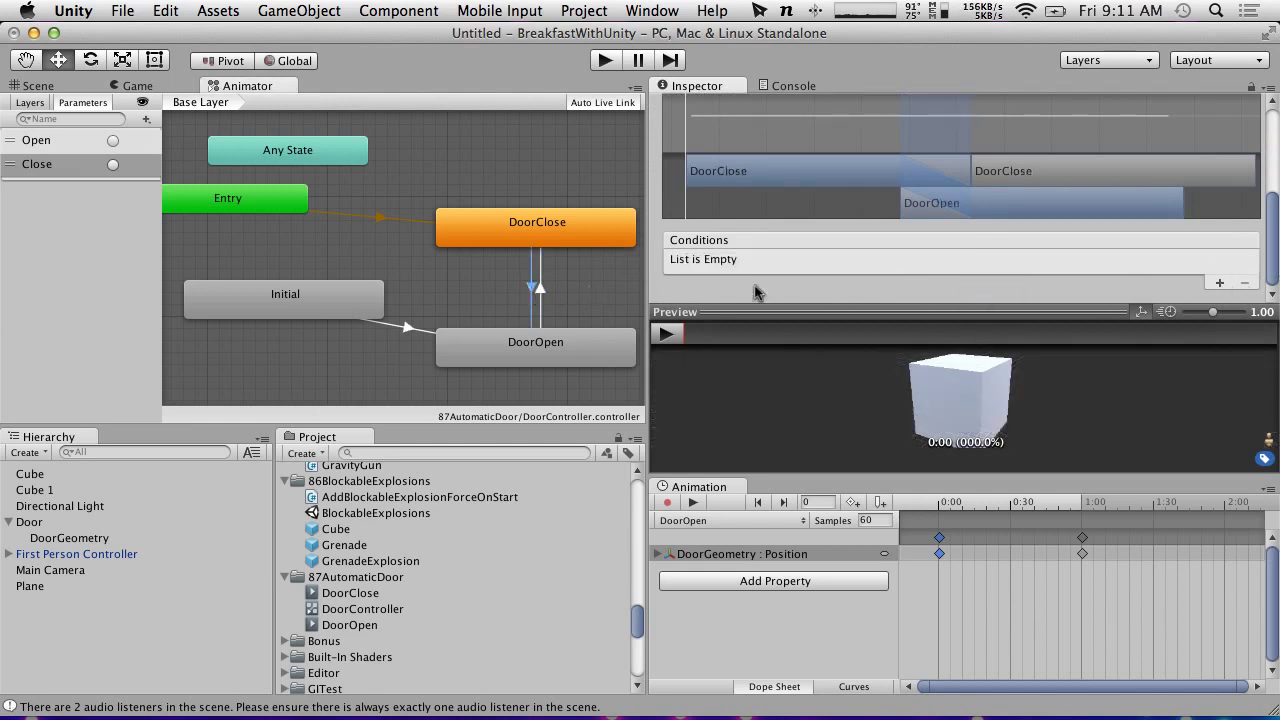
left_click(1220, 283)
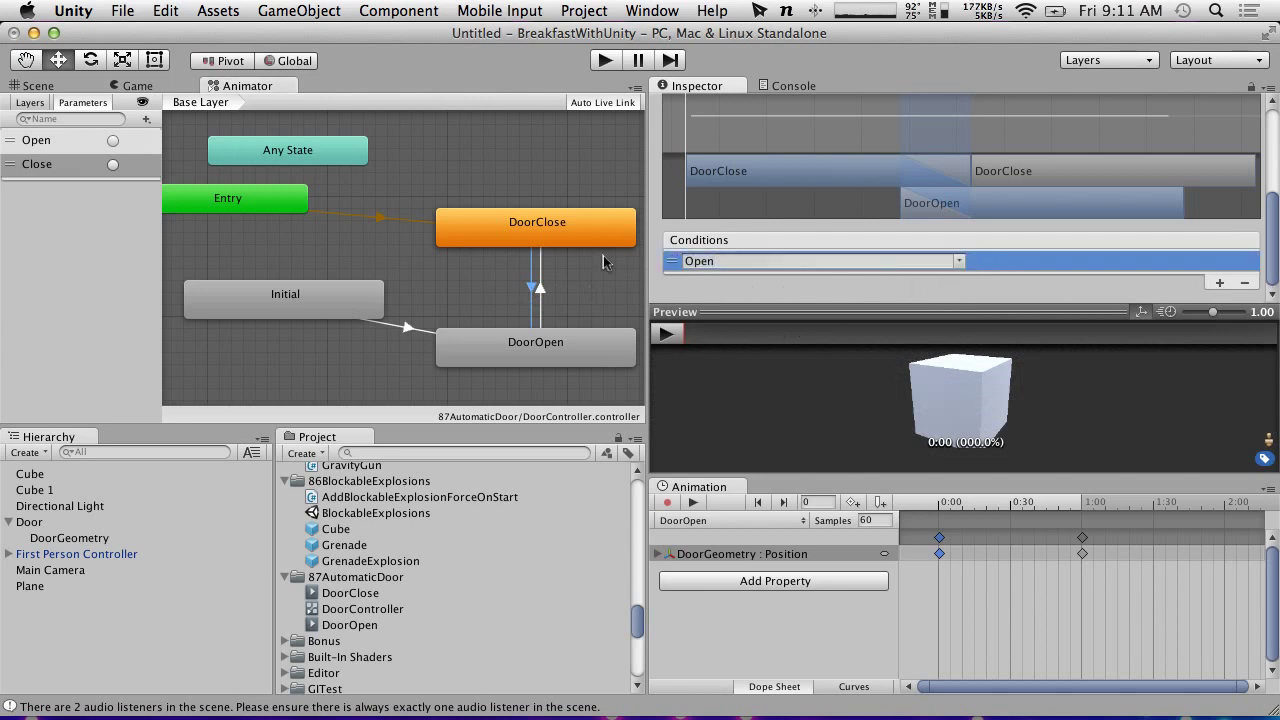
left_click(541, 290)
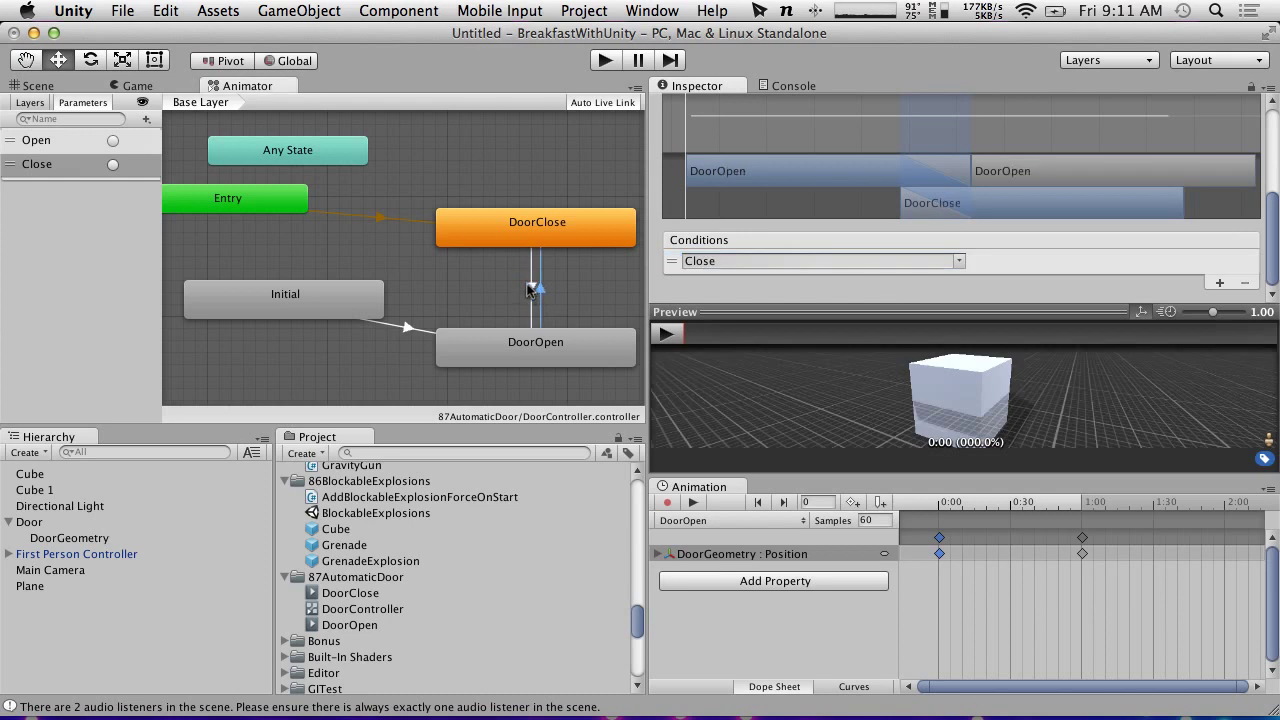
Step: Set Initial as the layer default state and move the Entry node directly above it in the state graph
left_click(531, 288)
left_click(384, 327)
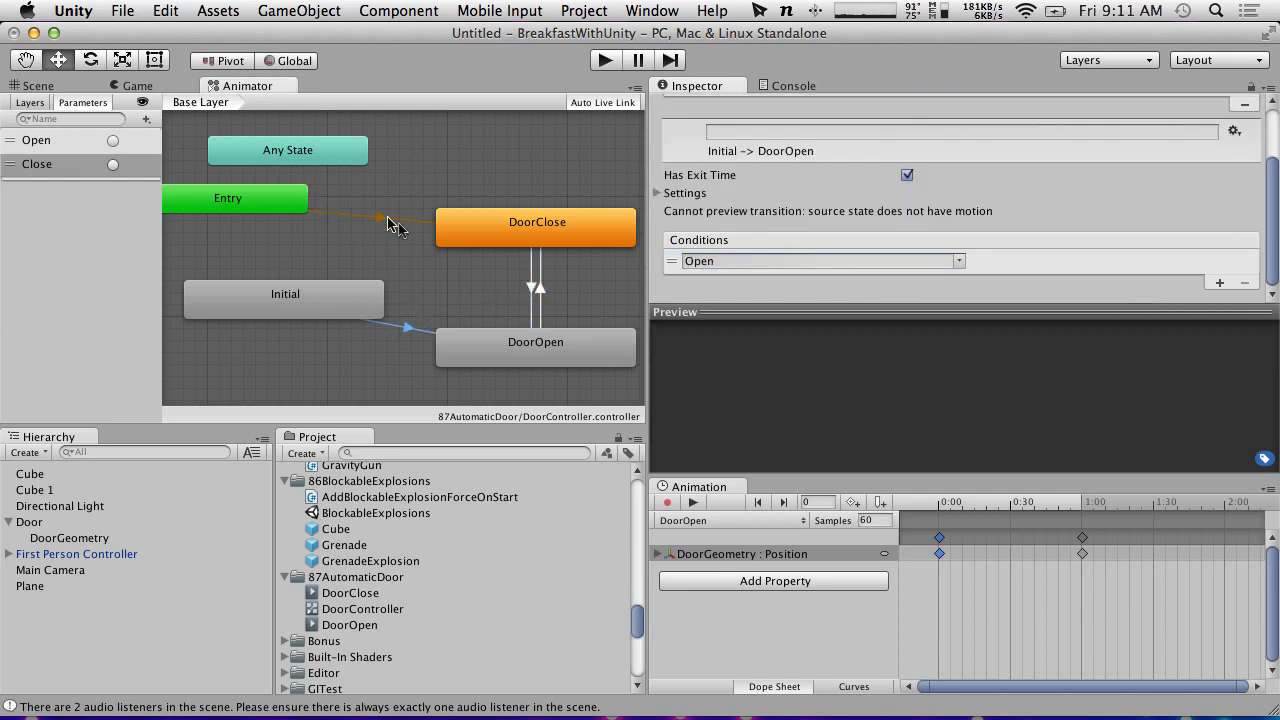
right_click(292, 308)
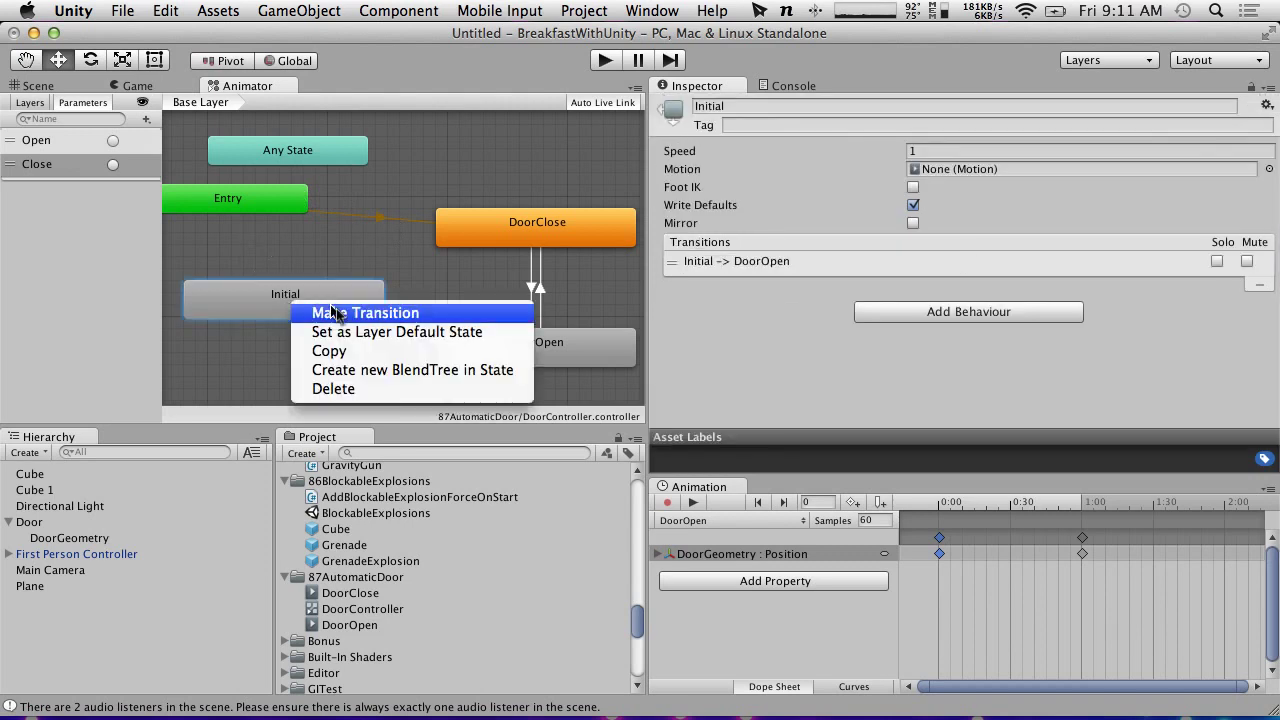
left_click(400, 332)
left_click_drag(262, 208, 320, 232)
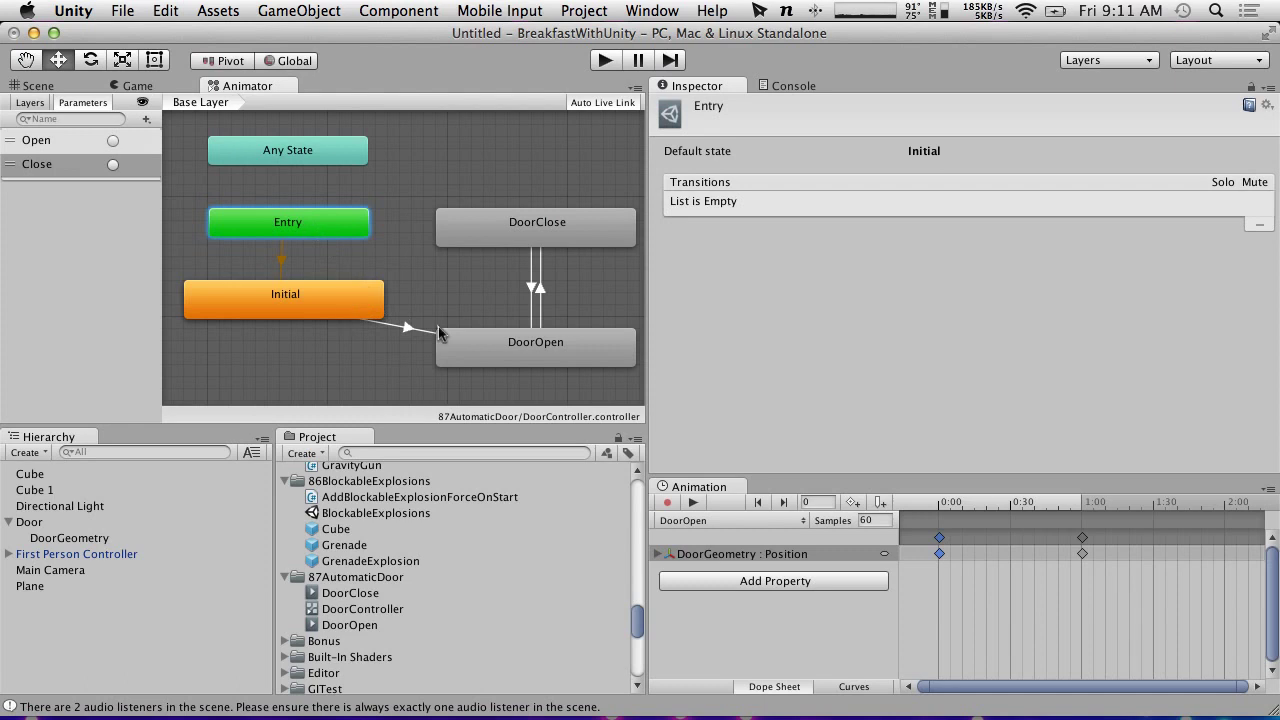
left_click(70, 138)
left_click(57, 165)
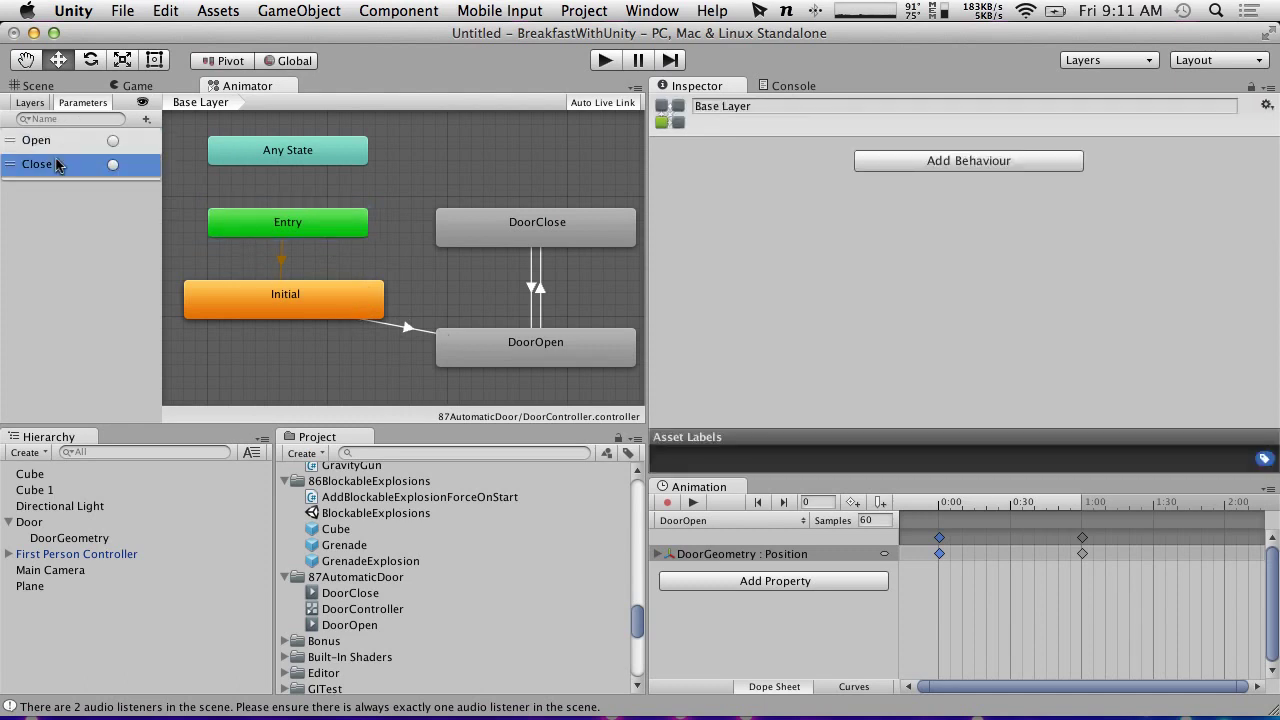
Step: Create a C# script named TriggerAnimationOnTrigger in the 87AutomaticDoor folder
left_click(356, 580)
right_click(356, 580)
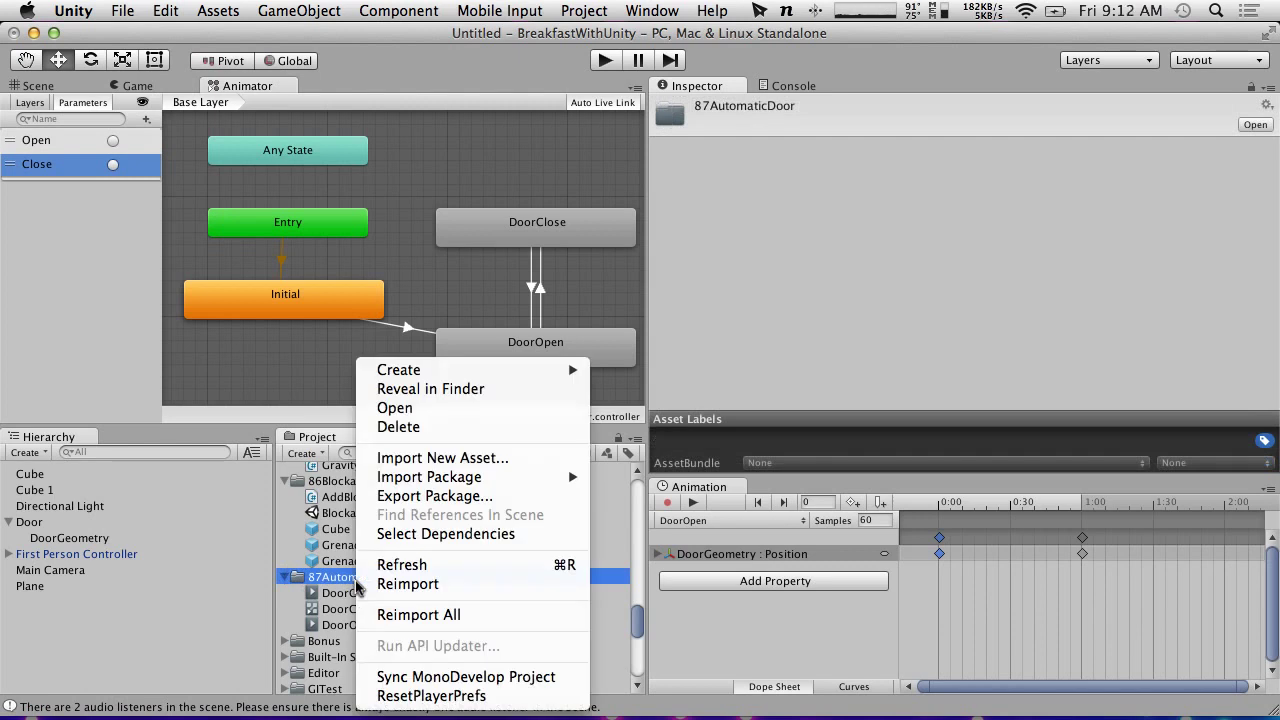
mouse_move(460, 370)
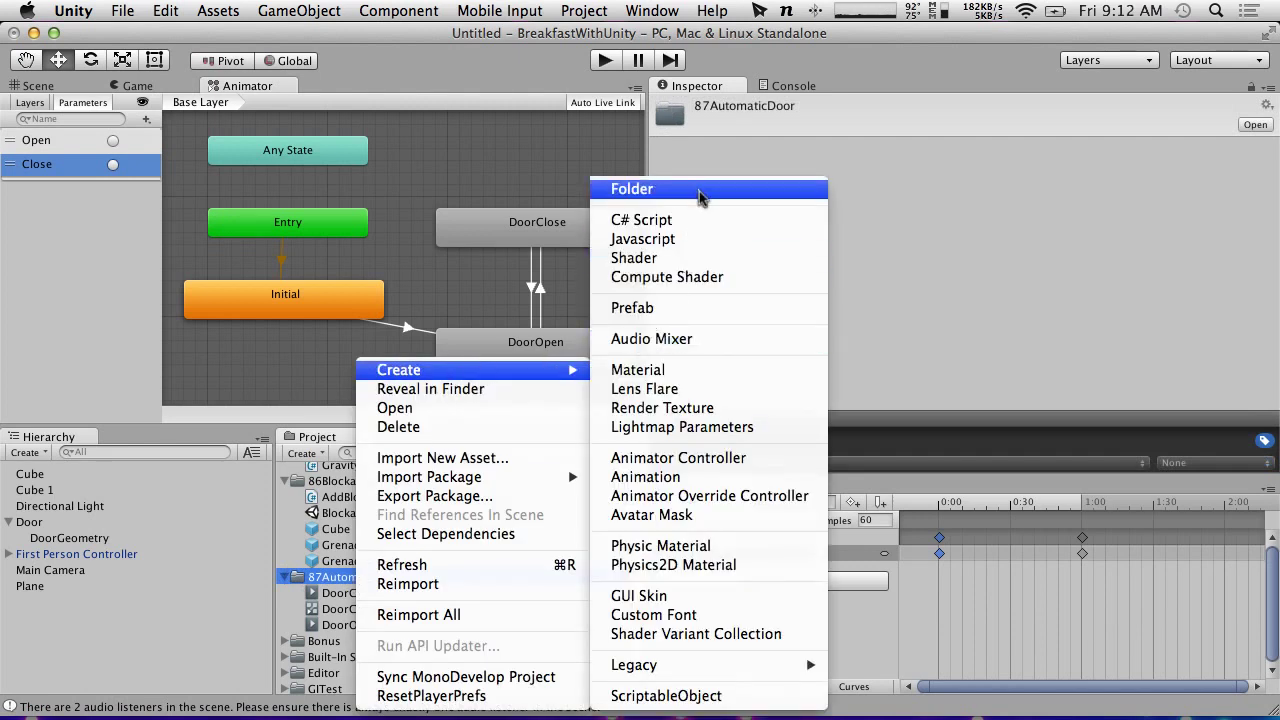
left_click(700, 222)
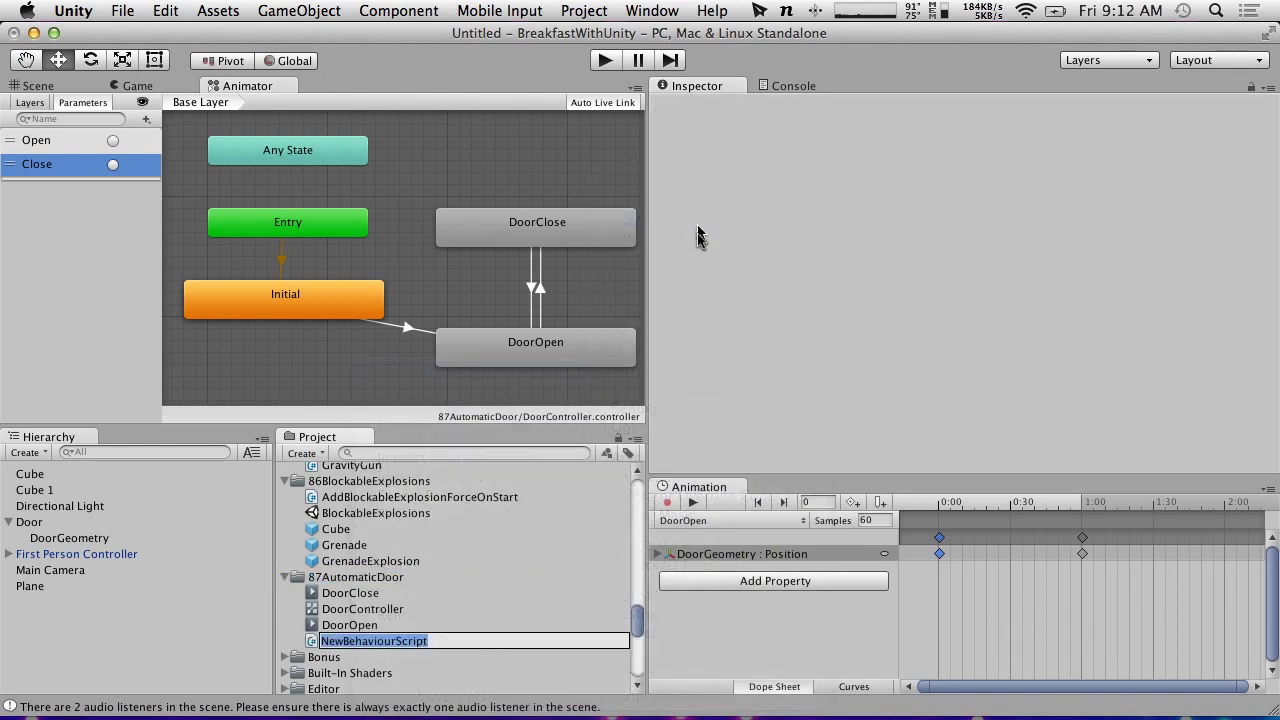
type("TriggerAnimationOnTrigger")
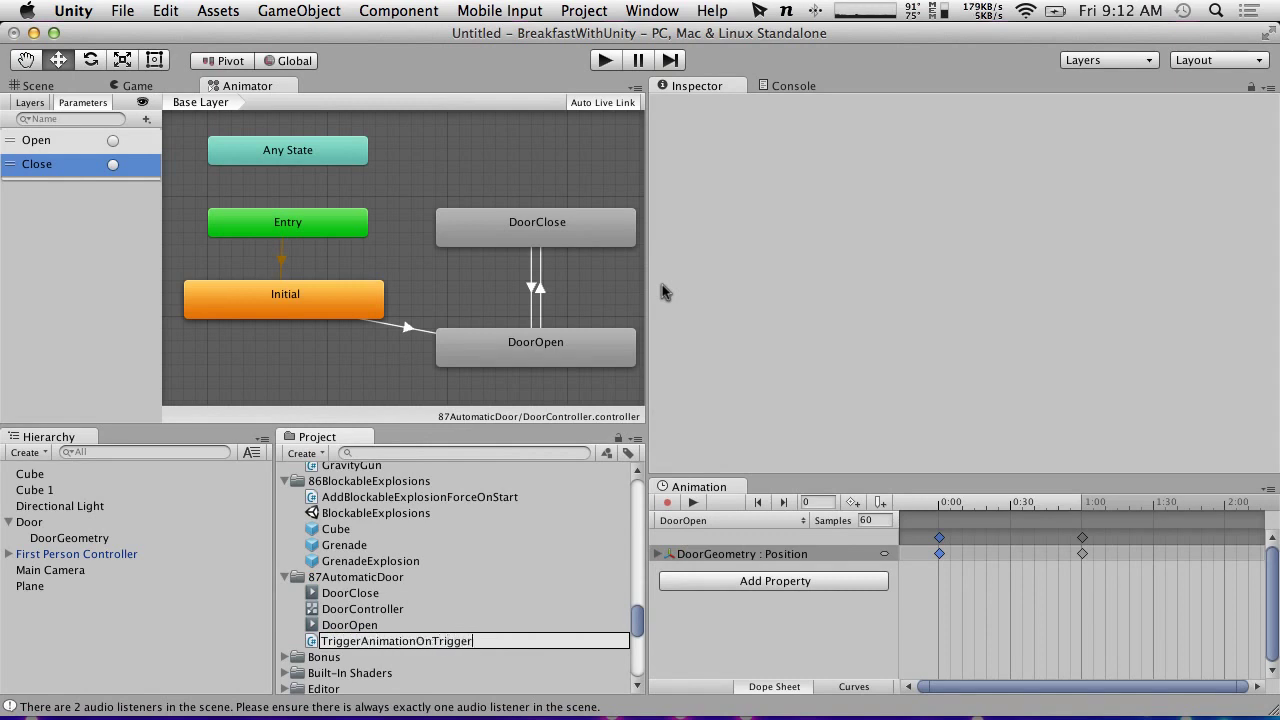
key("Return")
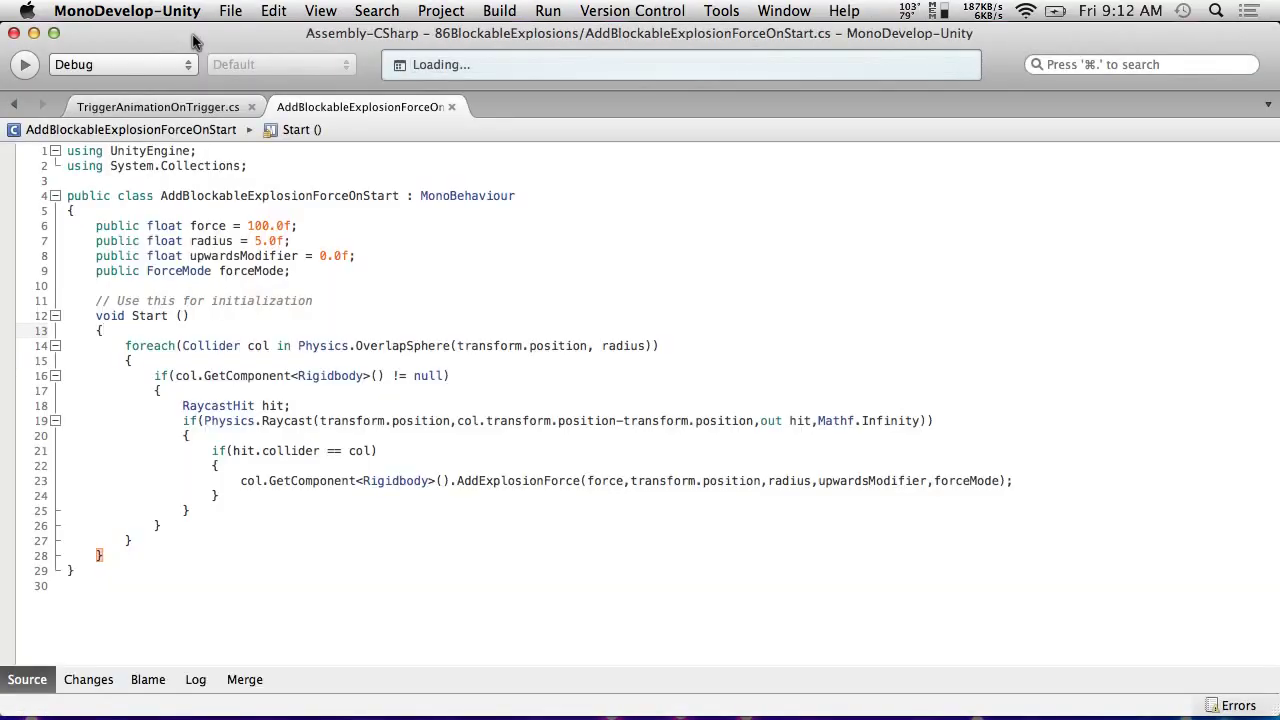
Step: Switch to TriggerAnimationOnTrigger.cs in MonoDevelop and delete the default Start and Update methods with their comments
left_click(185, 107)
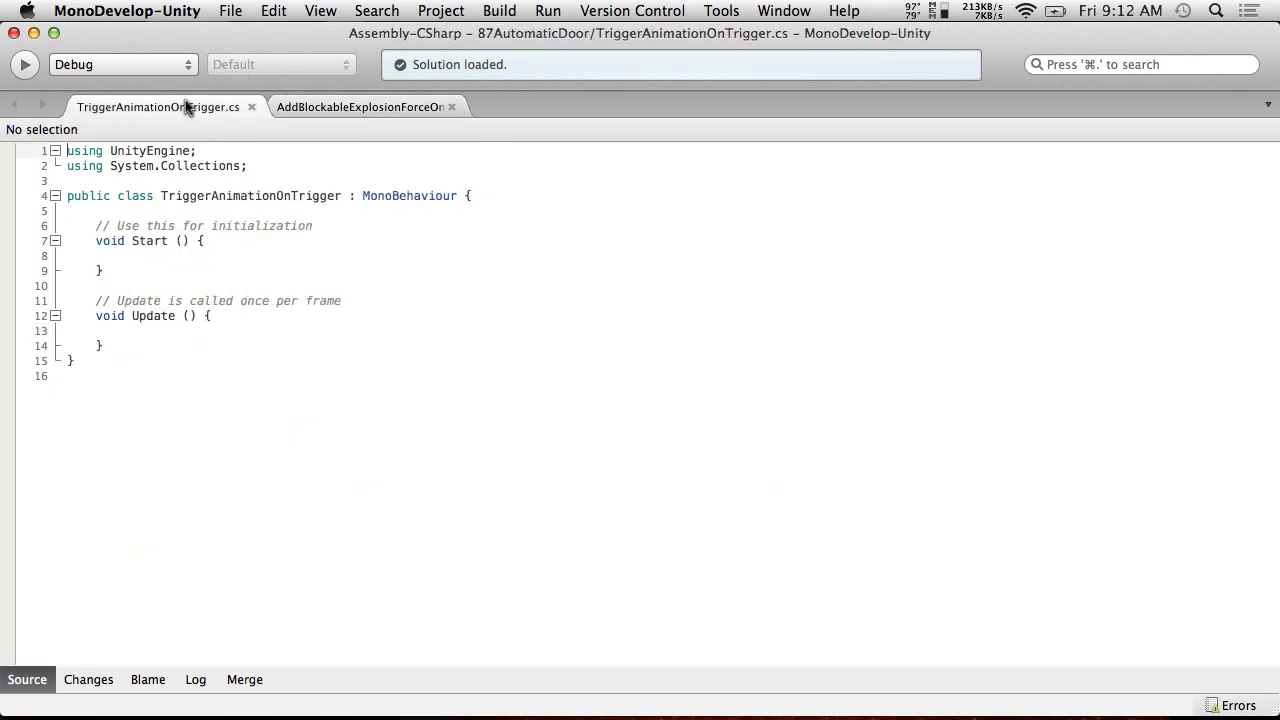
left_click_drag(166, 347, 97, 225)
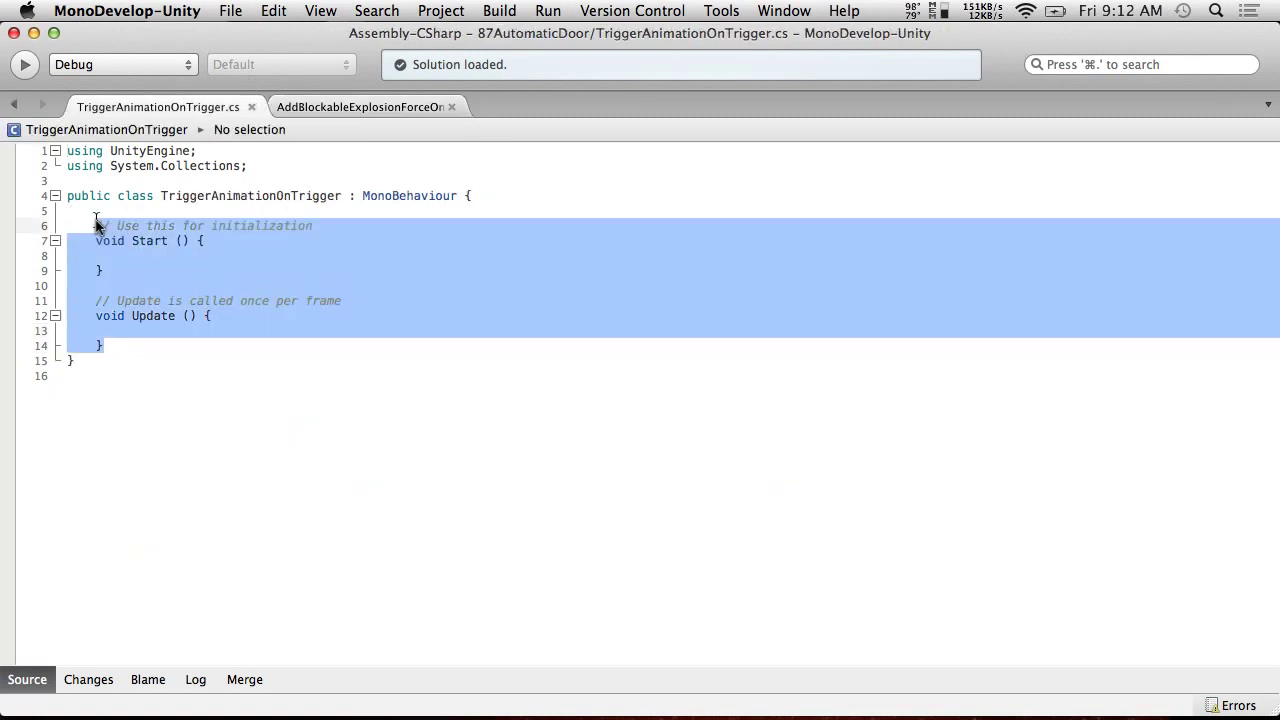
key("BackSpace")
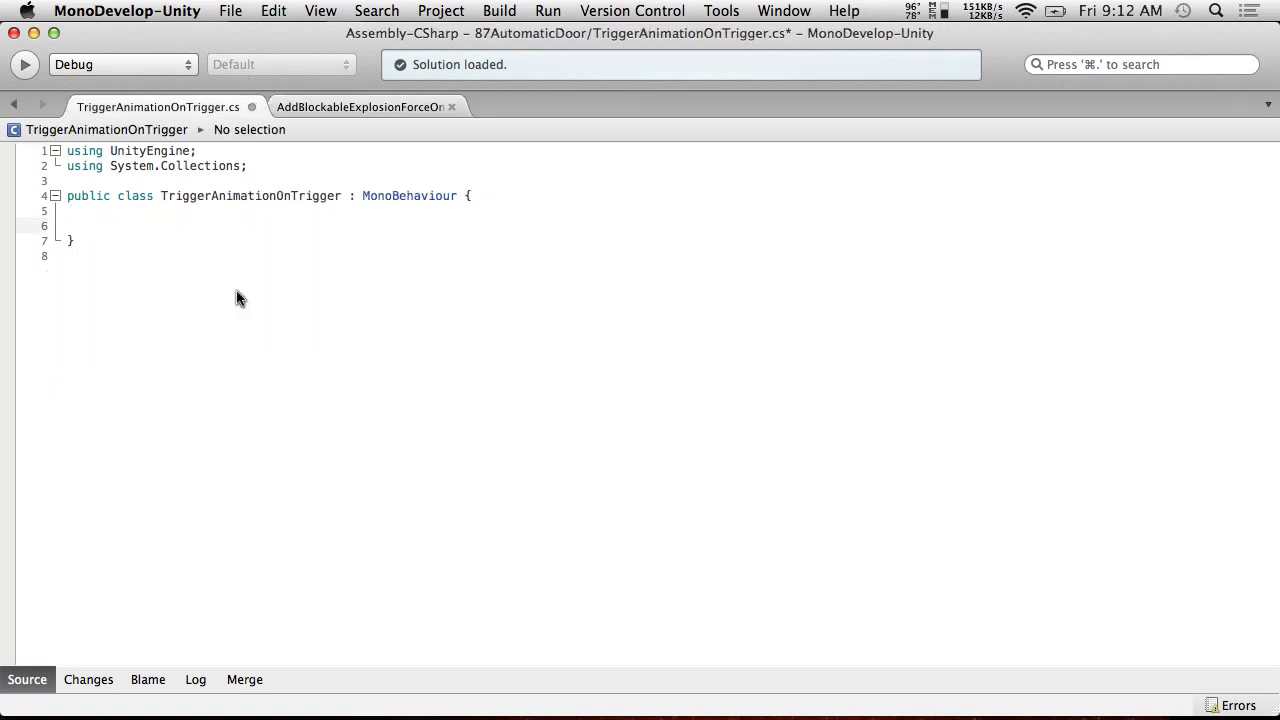
Step: Write an empty void OnTriggerEnter() method with its braces inside the class
type("void OnTriggerEnter(")
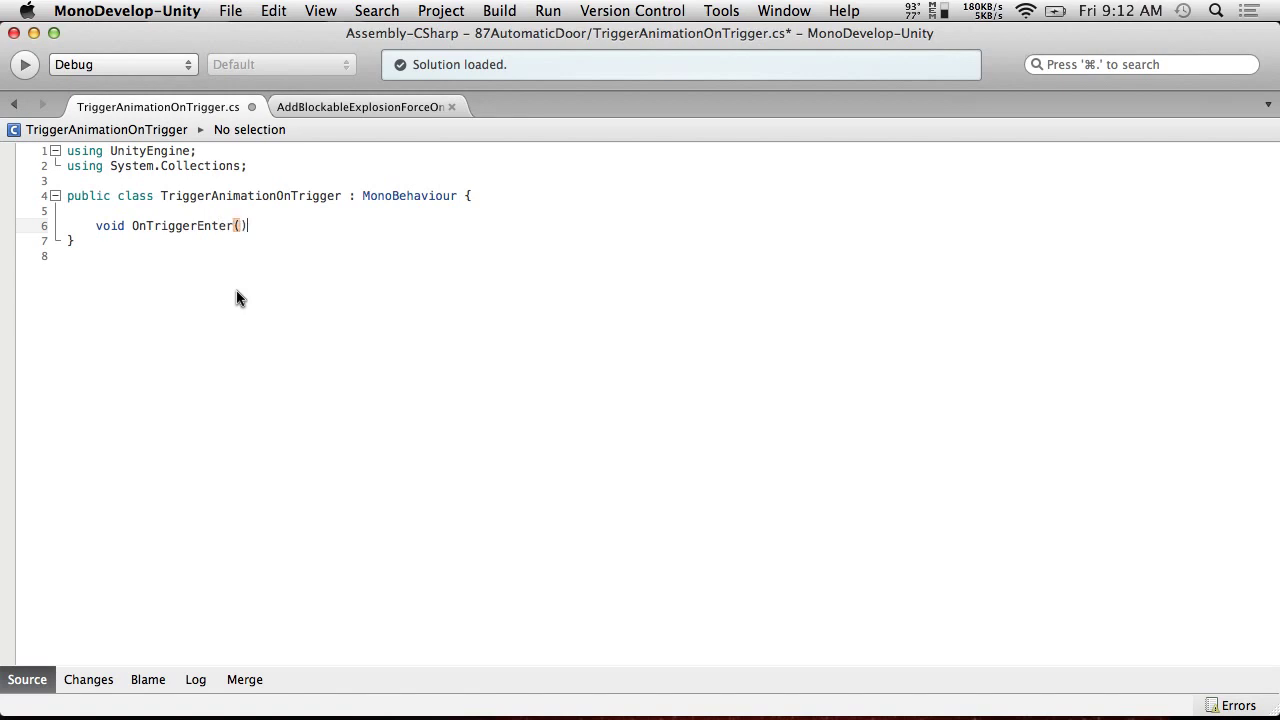
key("Return")
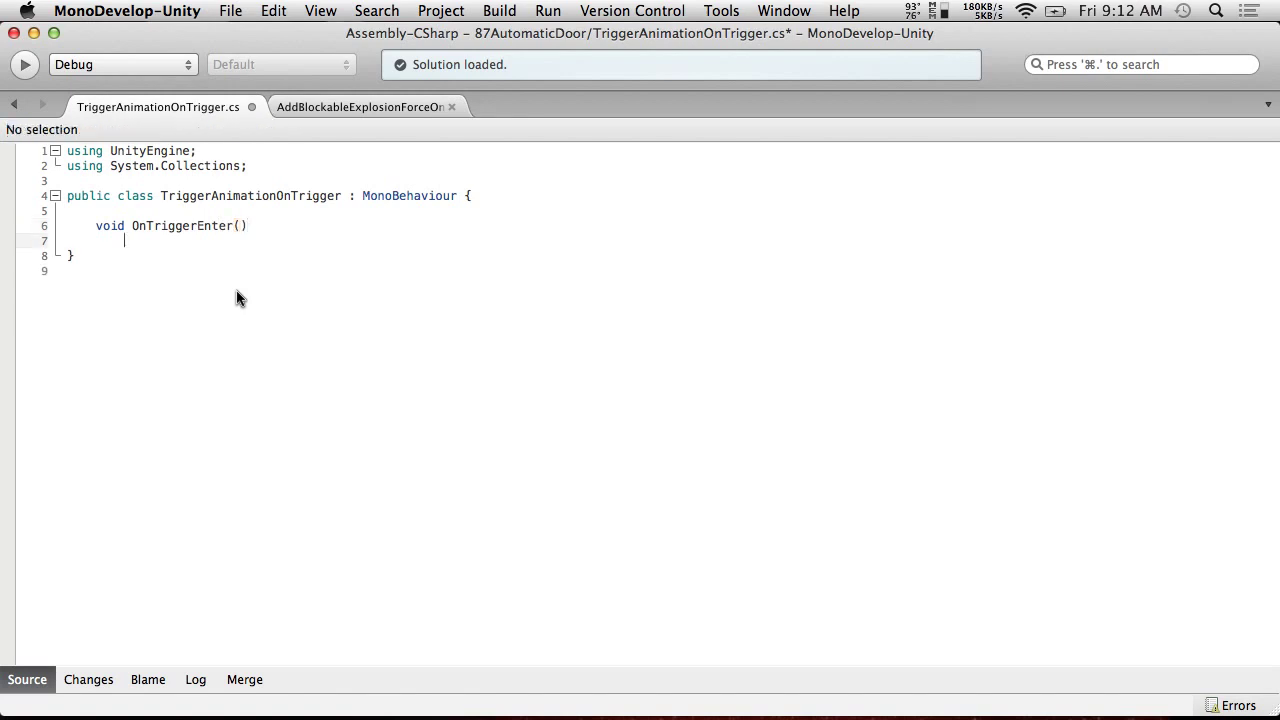
type("{")
key("Return")
type("}")
key("Up")
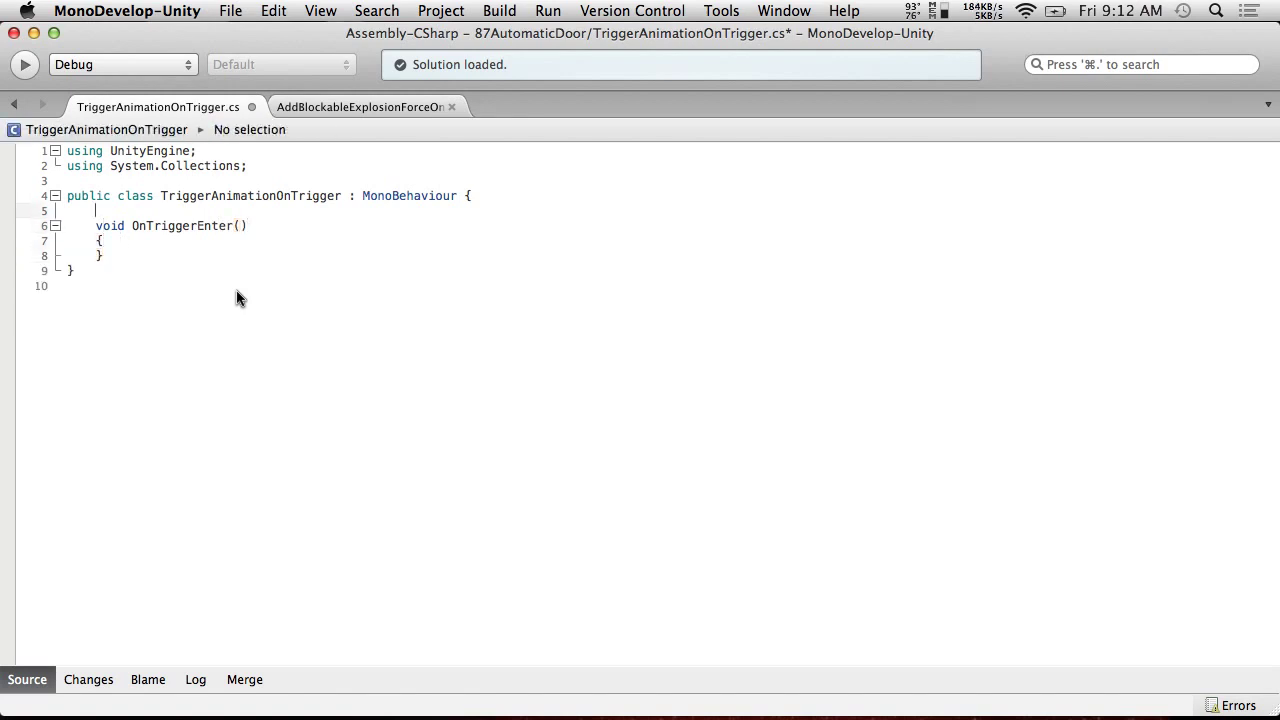
Step: Move the class's opening brace to its own line and start a public field declaration above OnTriggerEnter
key("Return")
key("Return")
key("Up")
key("Up")
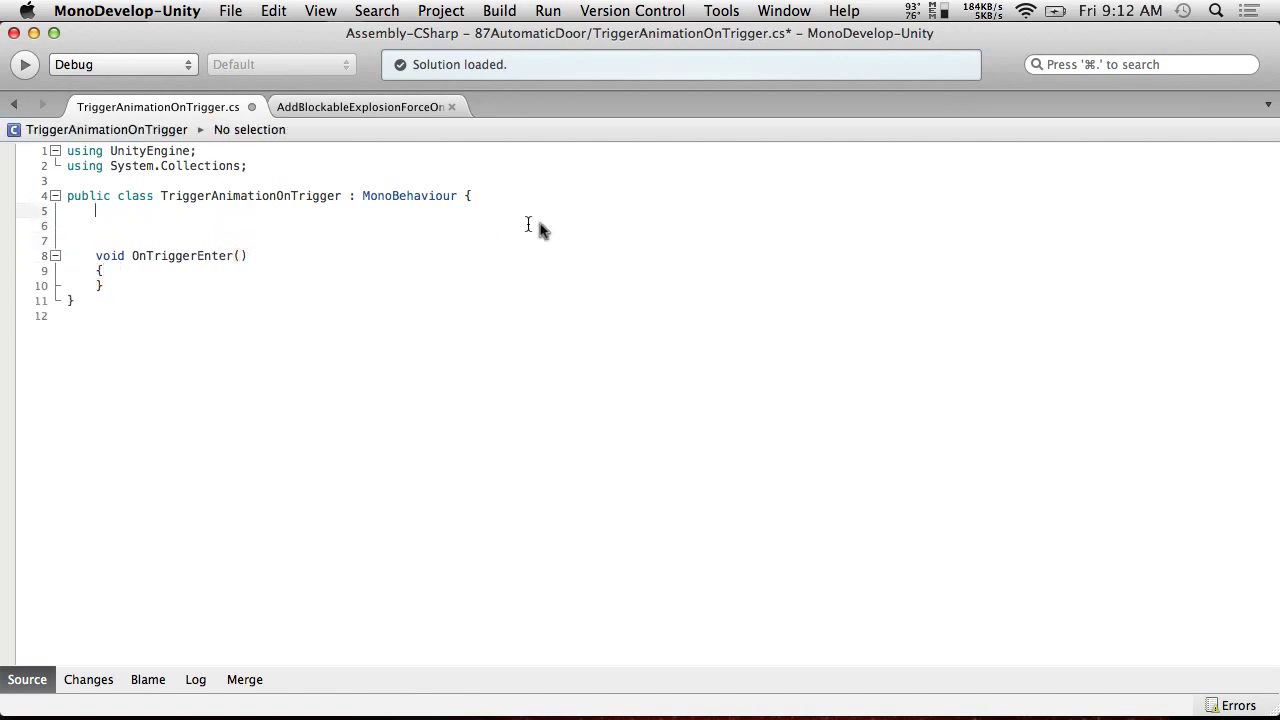
left_click(465, 198)
key("Return")
left_click(117, 226)
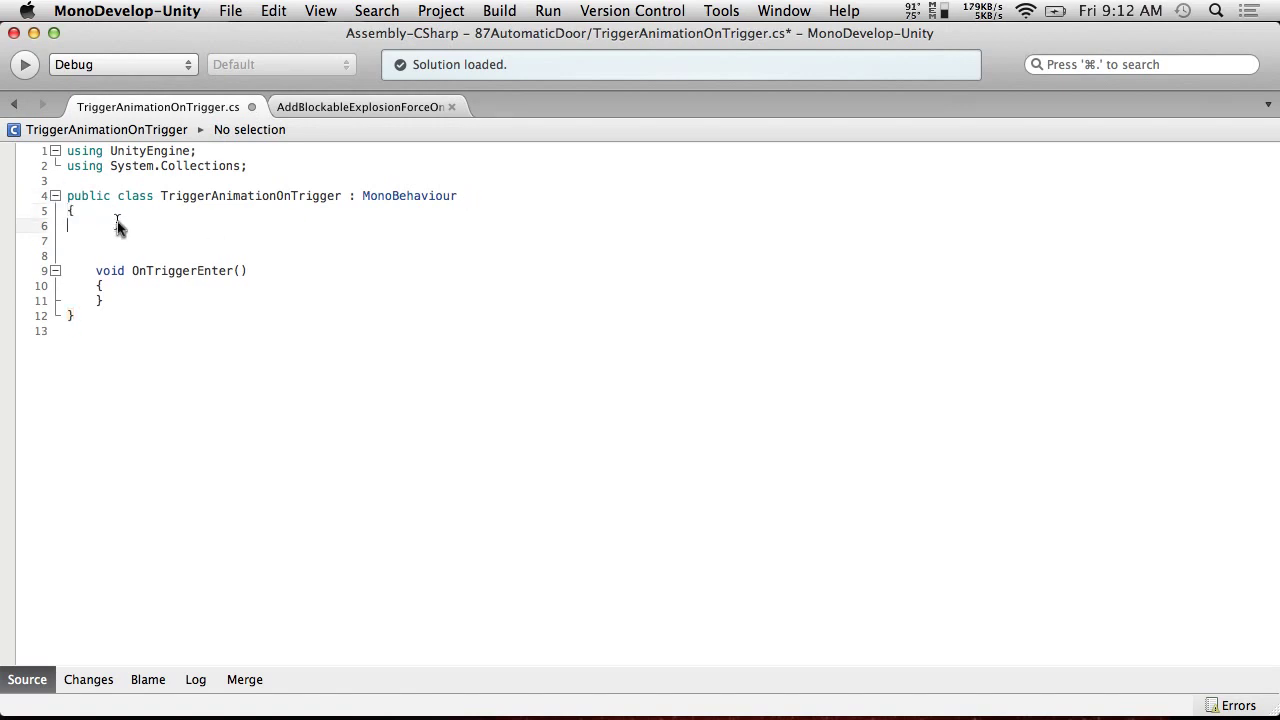
type("public")
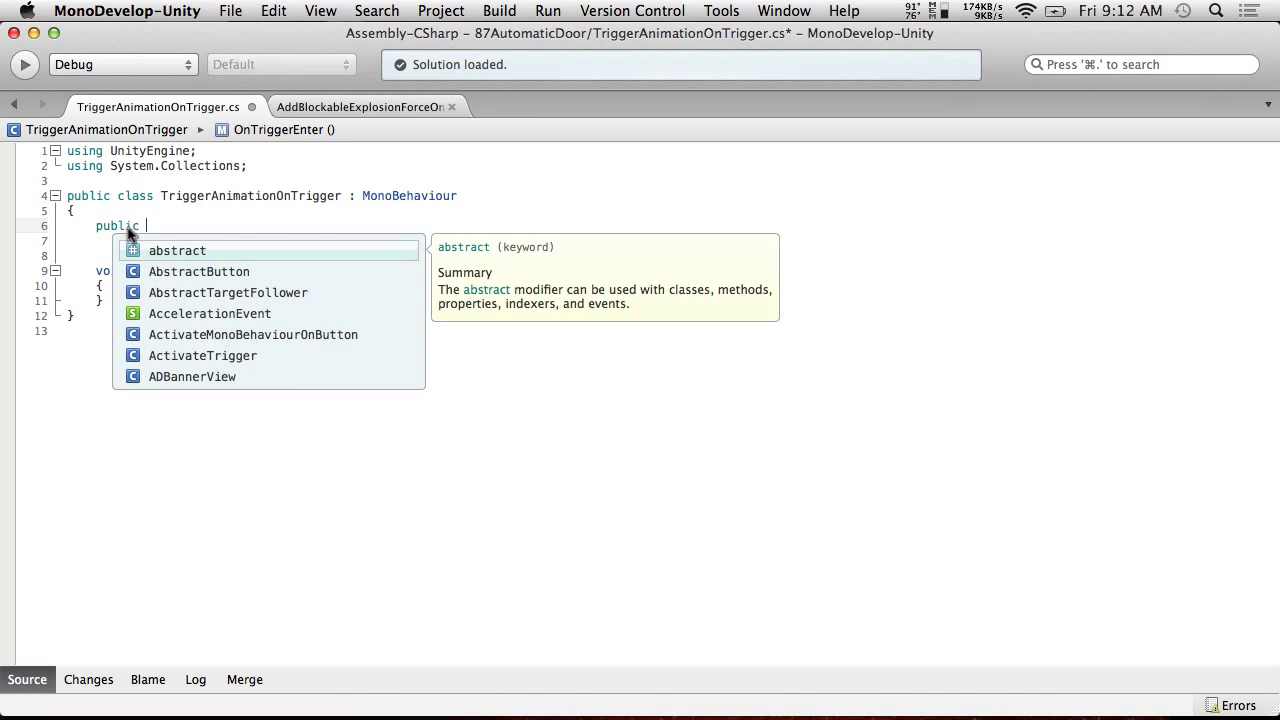
Step: Rename the class to TriggerAnimationOnTriggerEnter and save the script
left_click(333, 178)
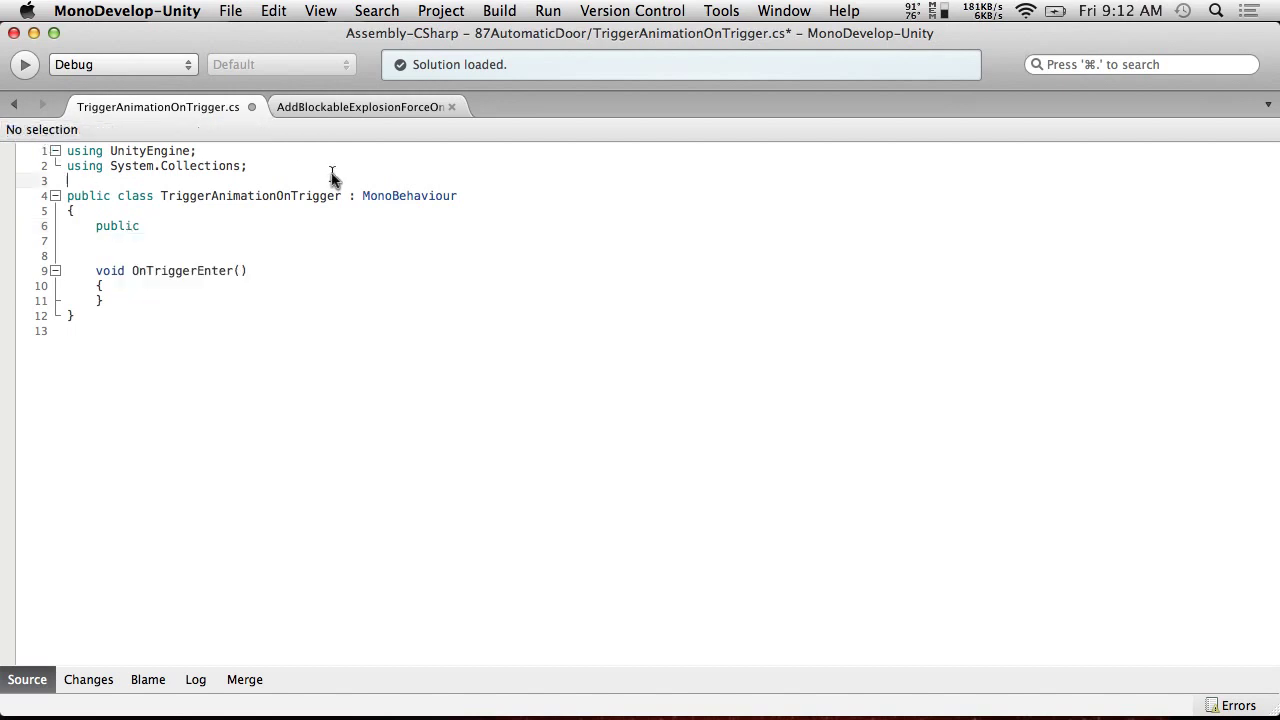
left_click(345, 196)
type("Enter")
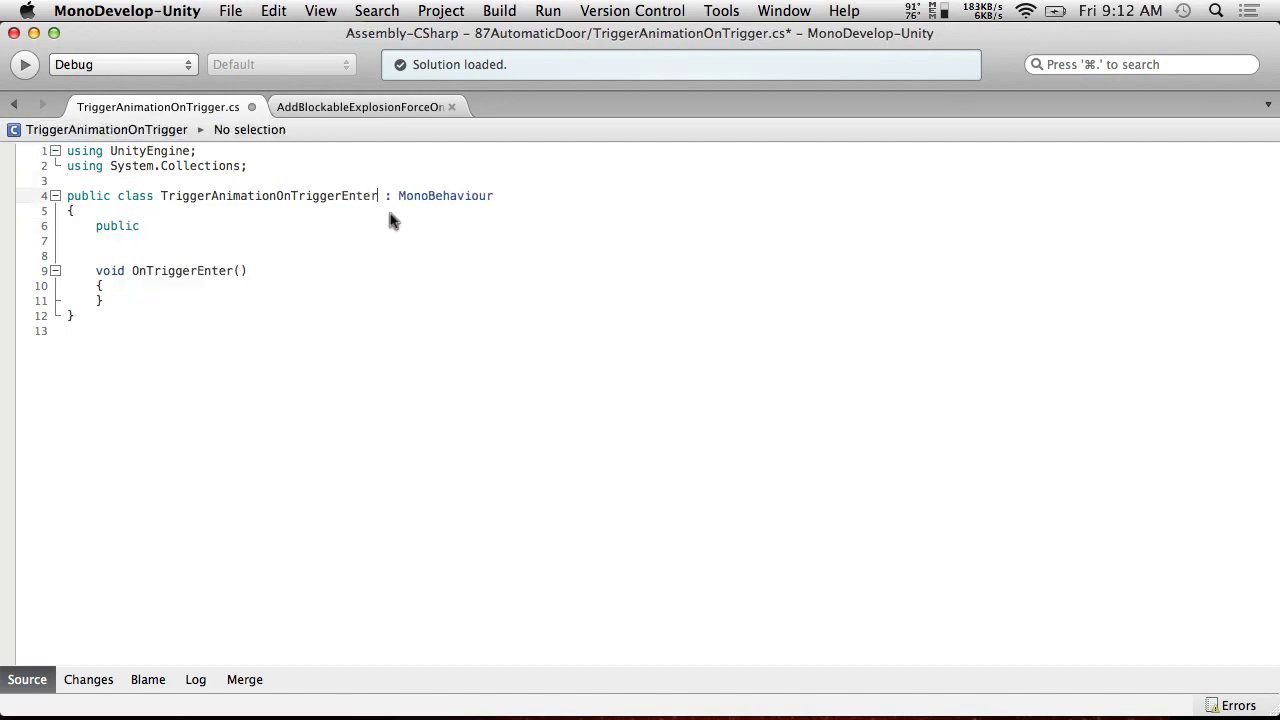
left_click(263, 240)
left_click(238, 10)
left_click(245, 82)
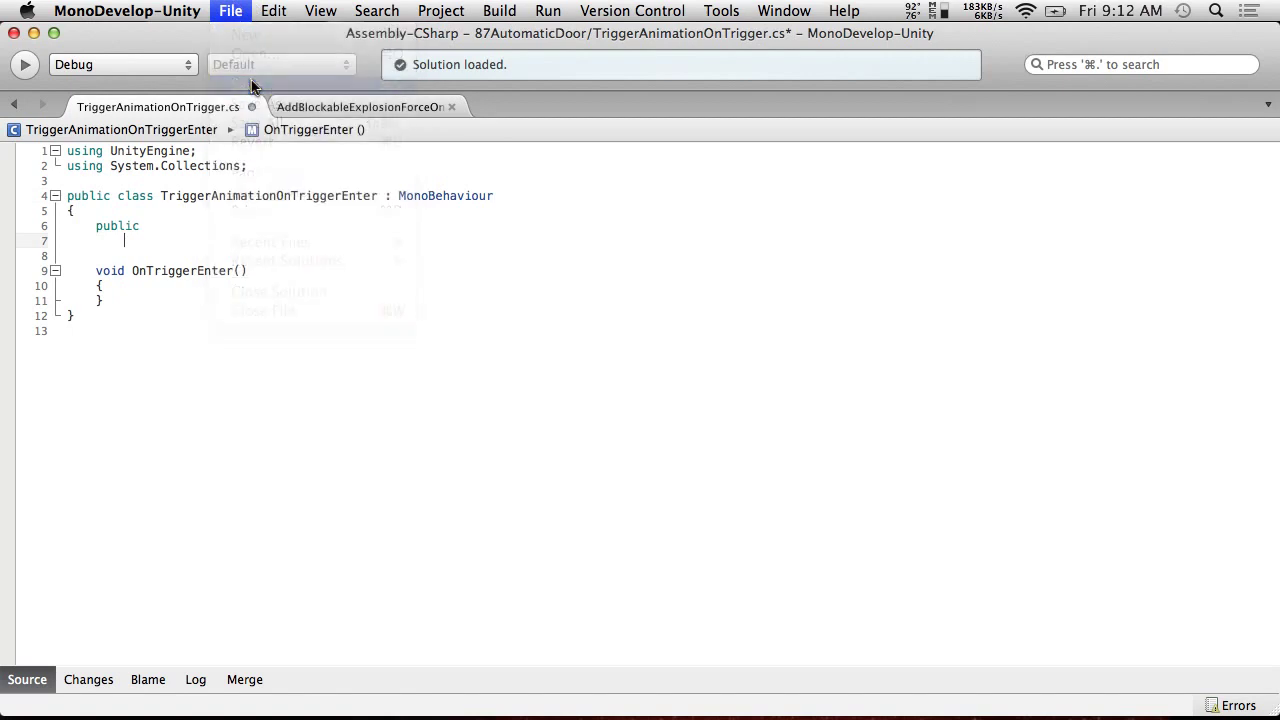
Step: Complete the public field as string triggerParameterName; and remove the surplus blank lines below it
left_click(194, 230)
type("string triggerParameterName;")
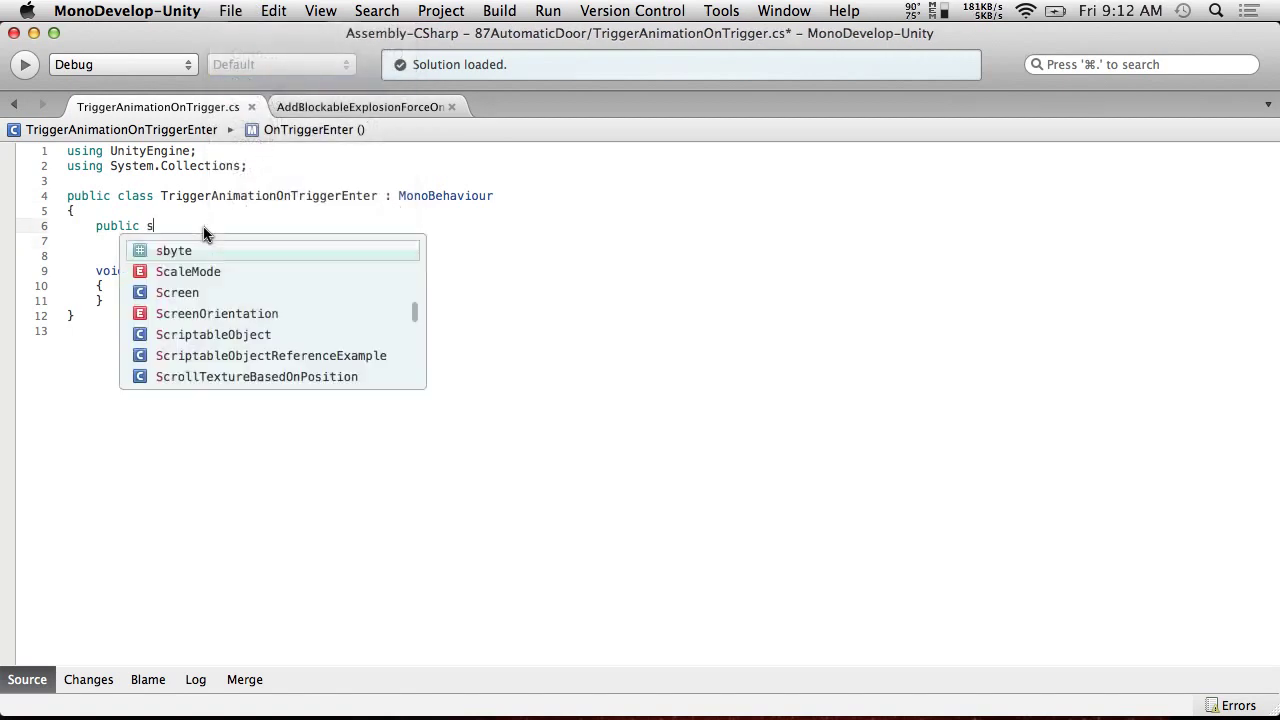
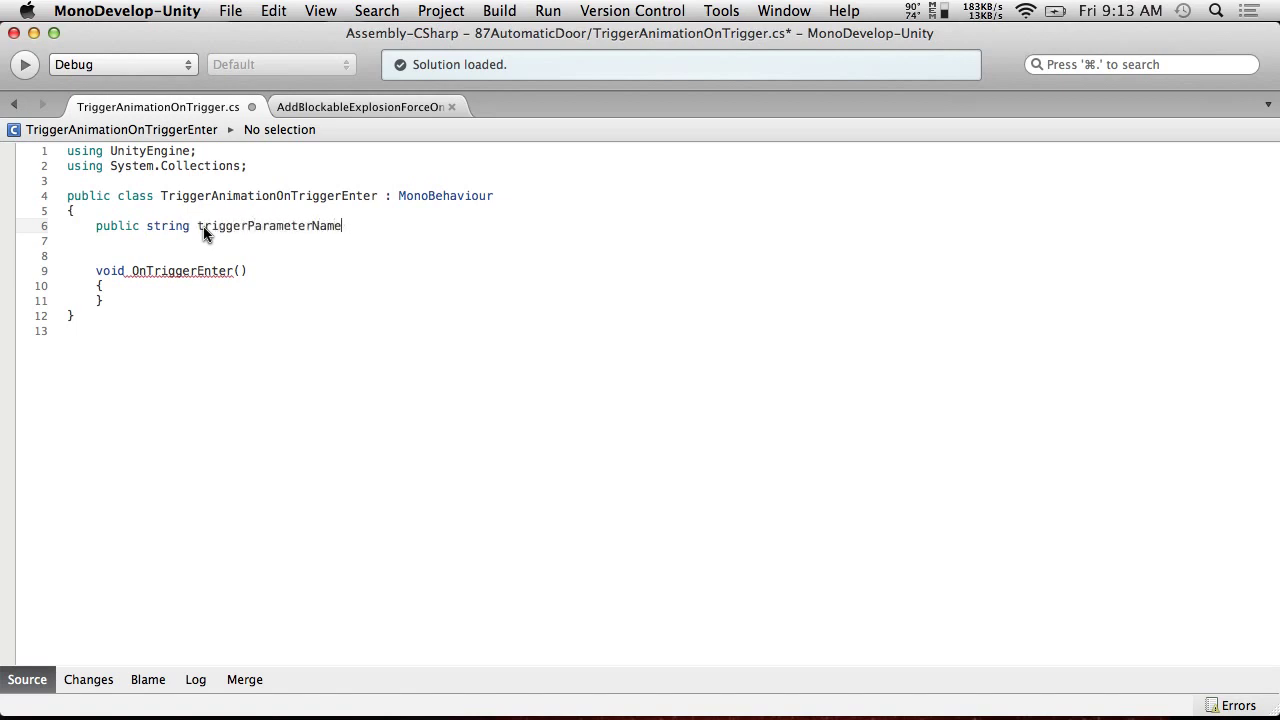
key("Return")
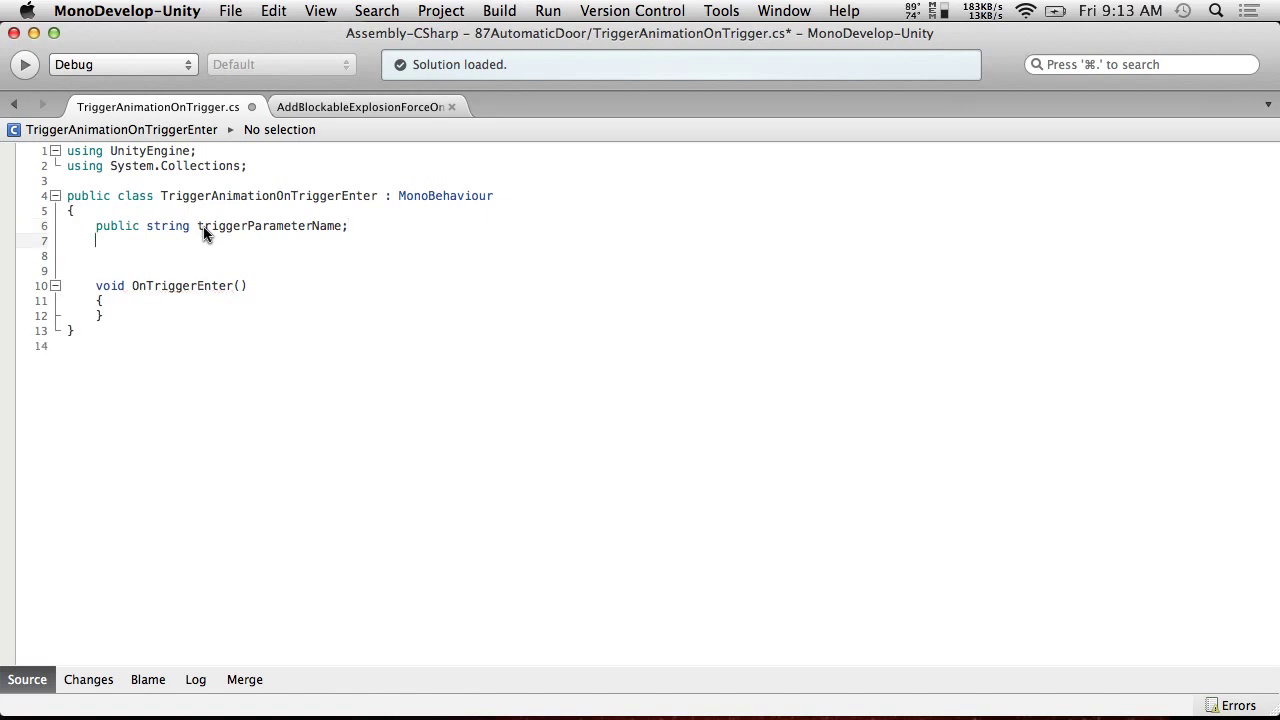
key("Delete")
key("Left")
key("Delete")
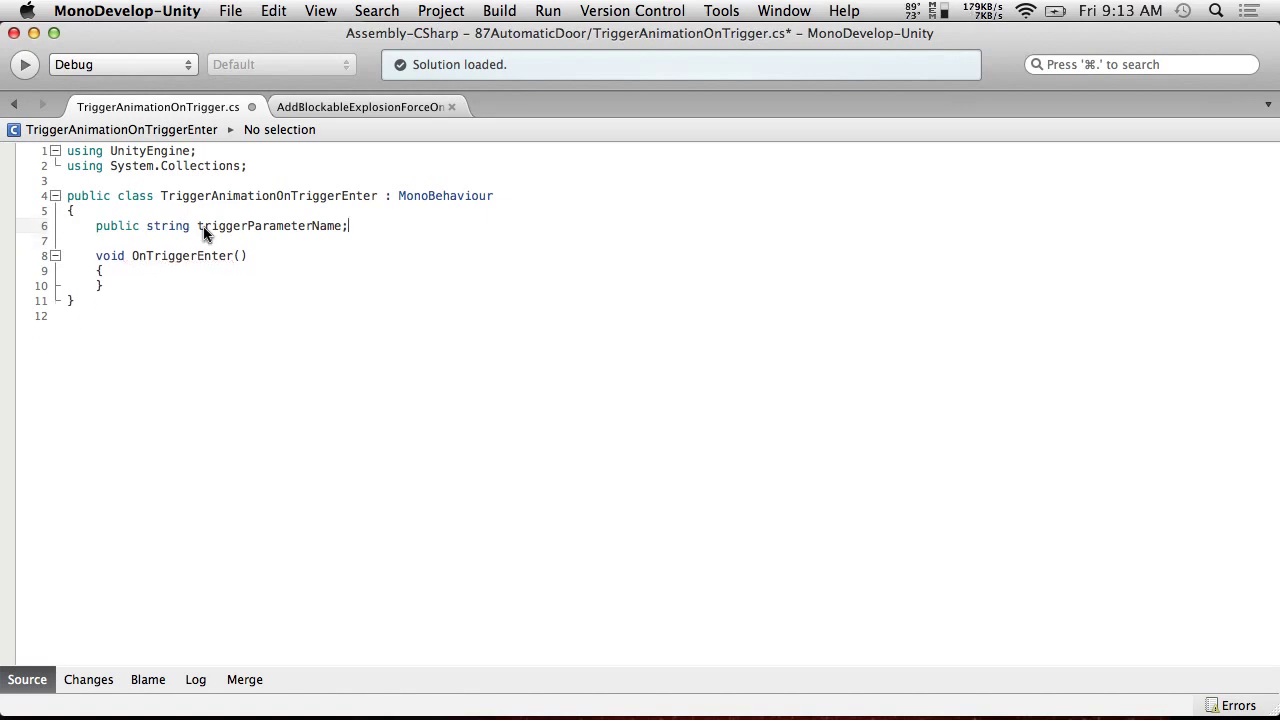
Step: Add an empty line in the OnTriggerEnter body and write an empty void Start() method above OnTriggerEnter
left_click(168, 277)
key("Return")
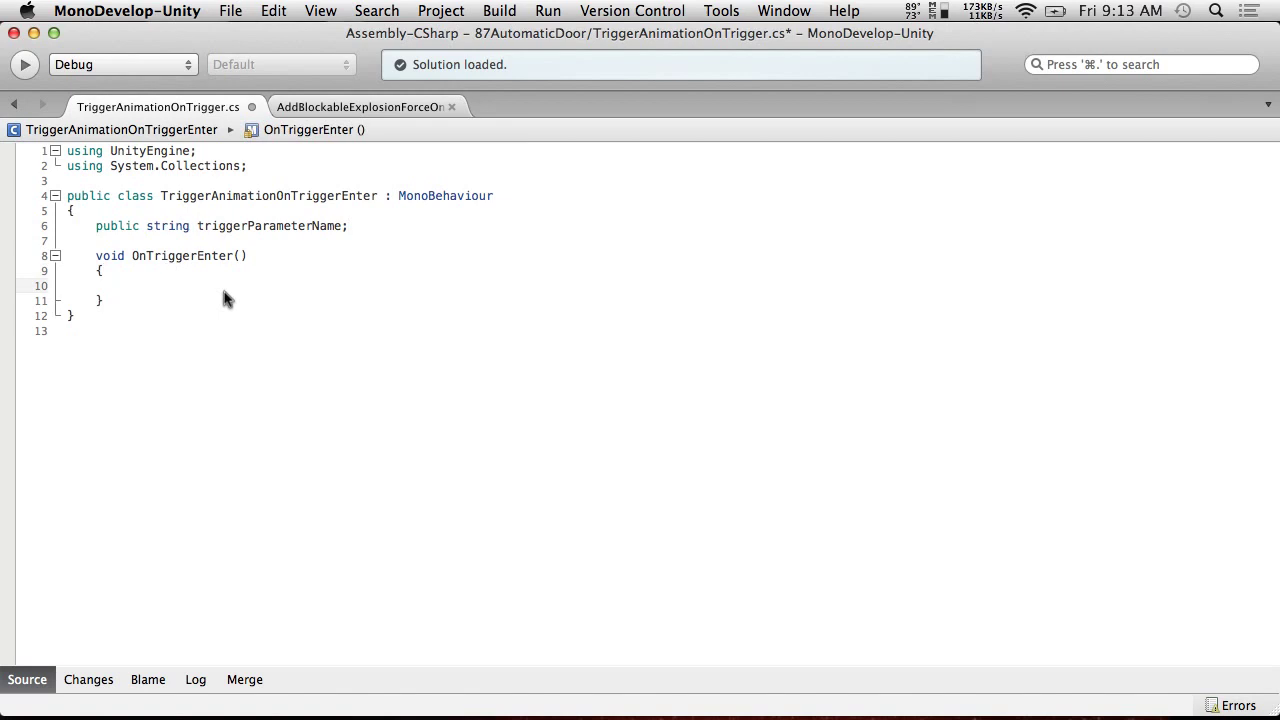
left_click(204, 239)
key("Return")
key("Return")
key("Down")
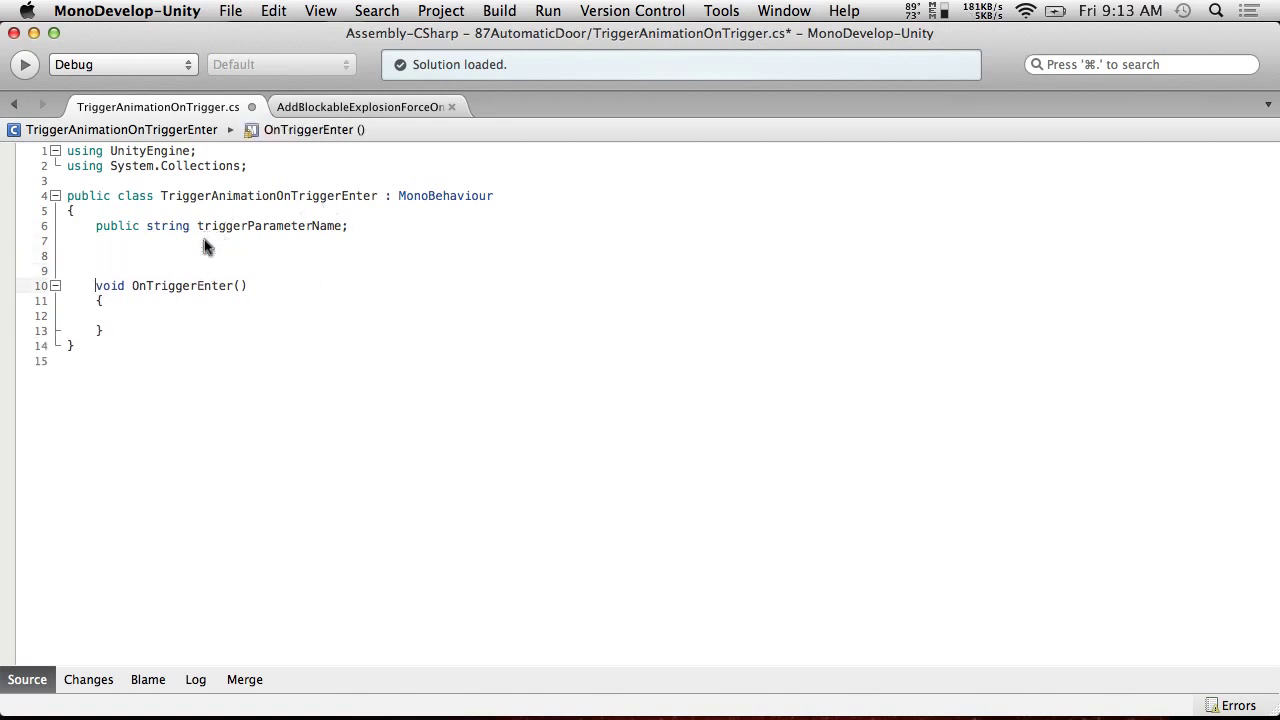
key("Up")
key("Up")
type("void St")
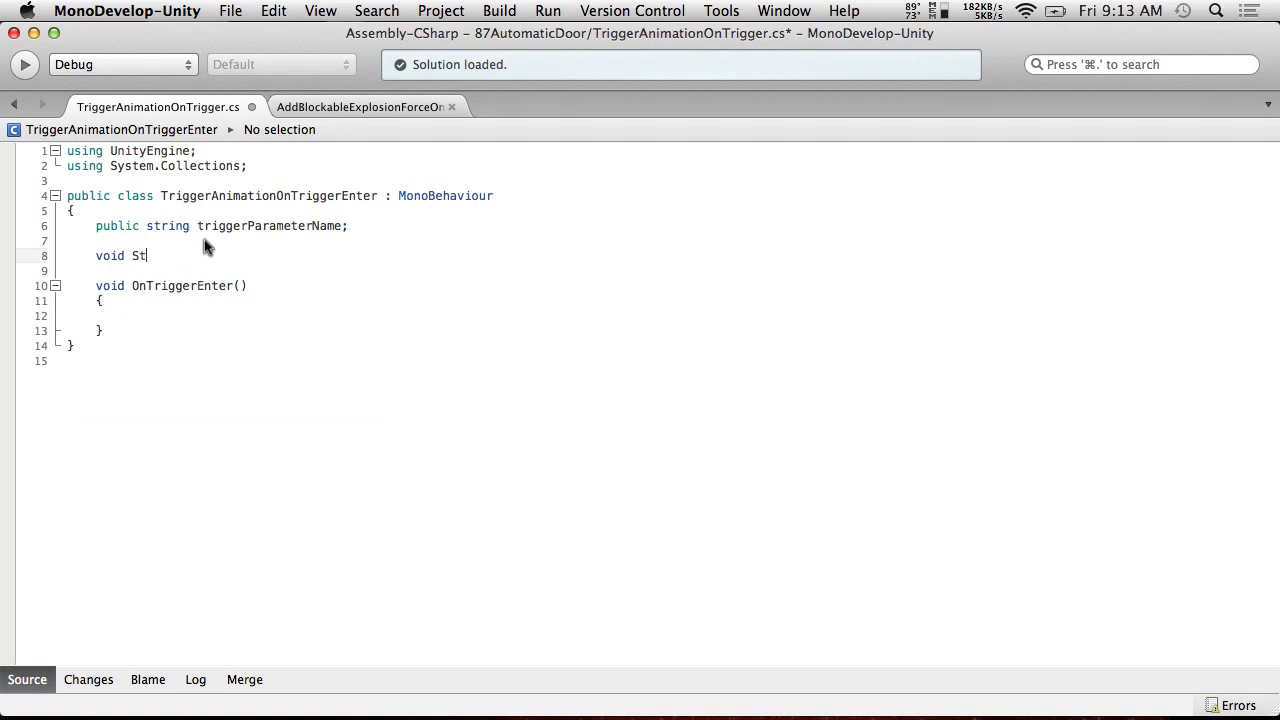
type("art()")
key("Return")
type("{")
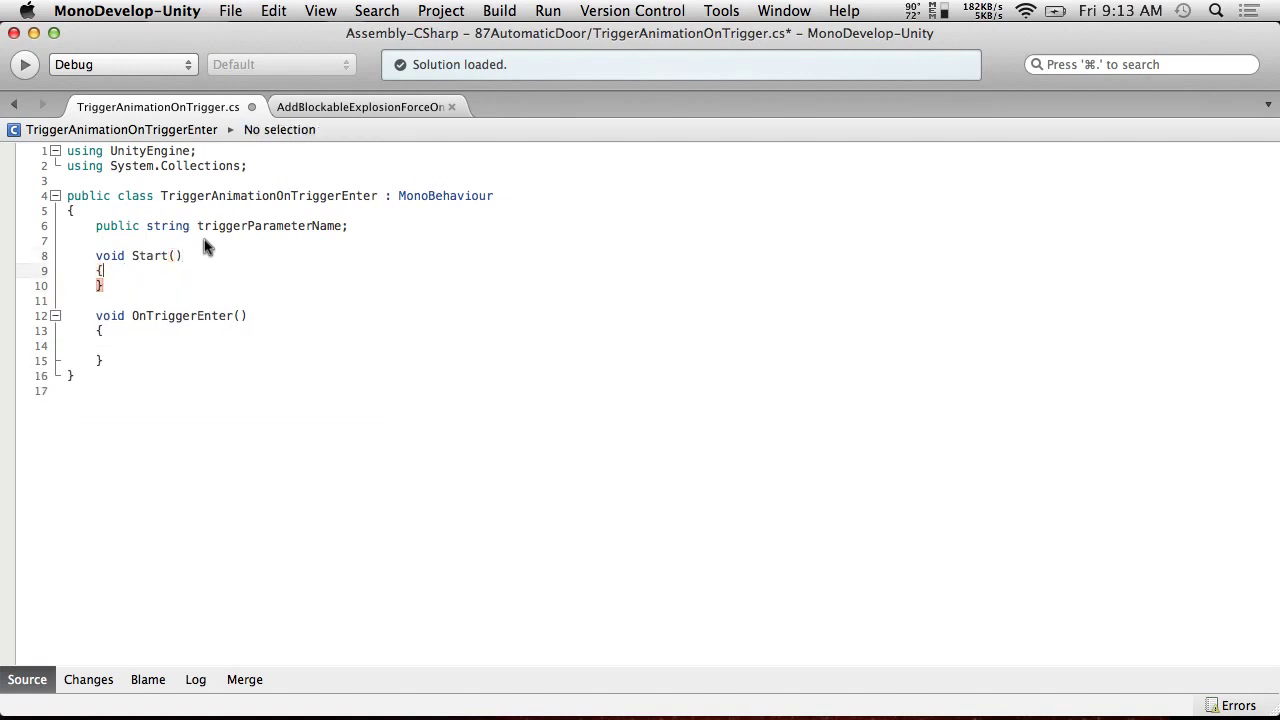
Step: Declare the field private Animator animator; between triggerParameterName and Start()
left_click(204, 239)
key("Return")
key("Return")
key("Up")
type("pr")
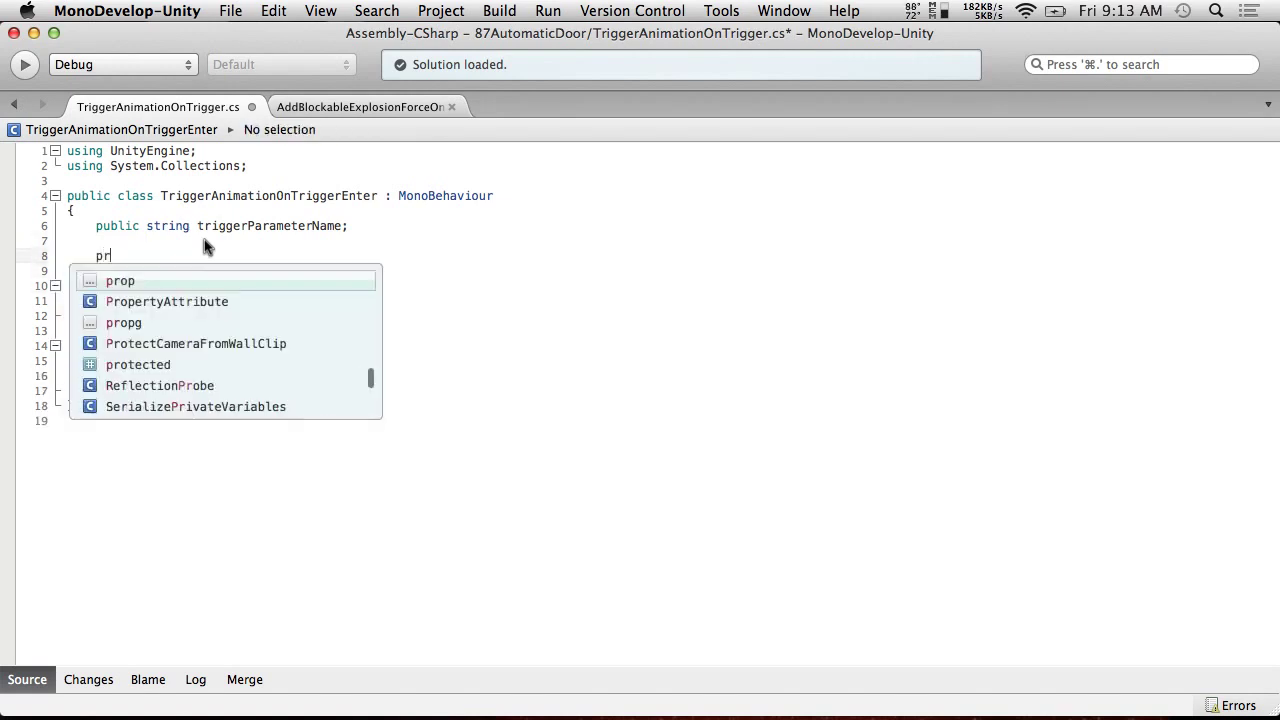
type("ivate")
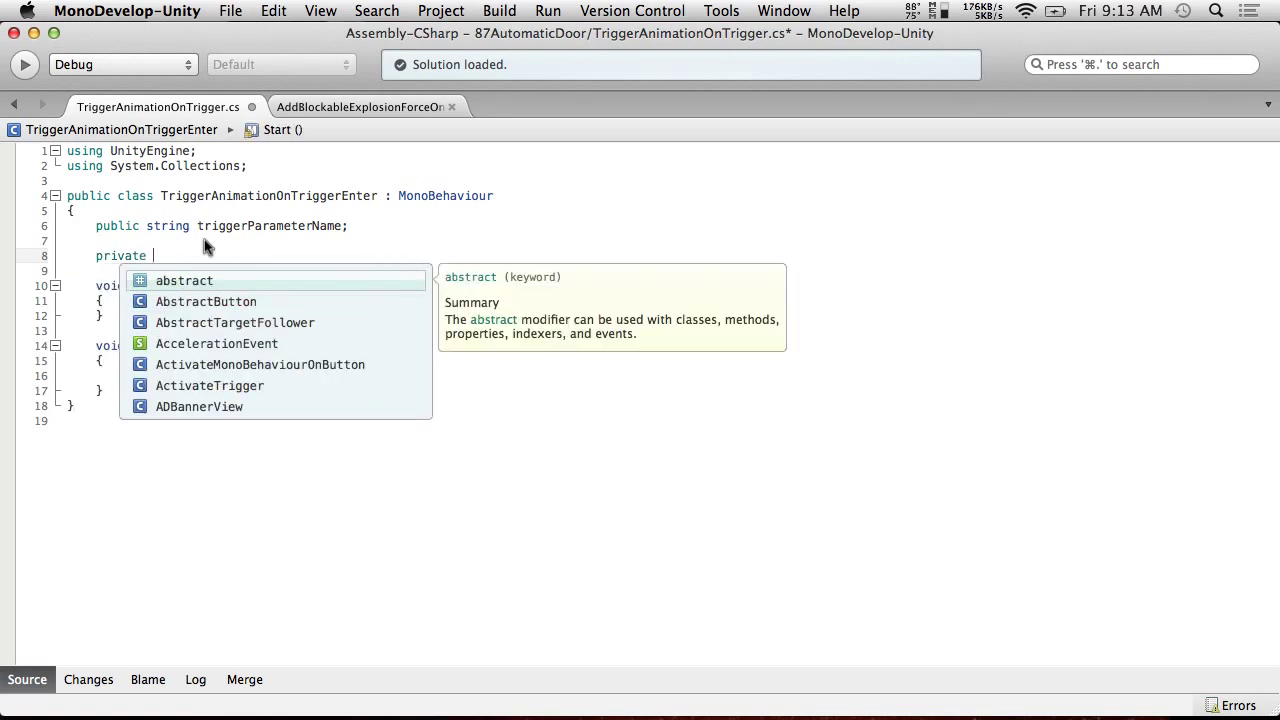
type("Anim")
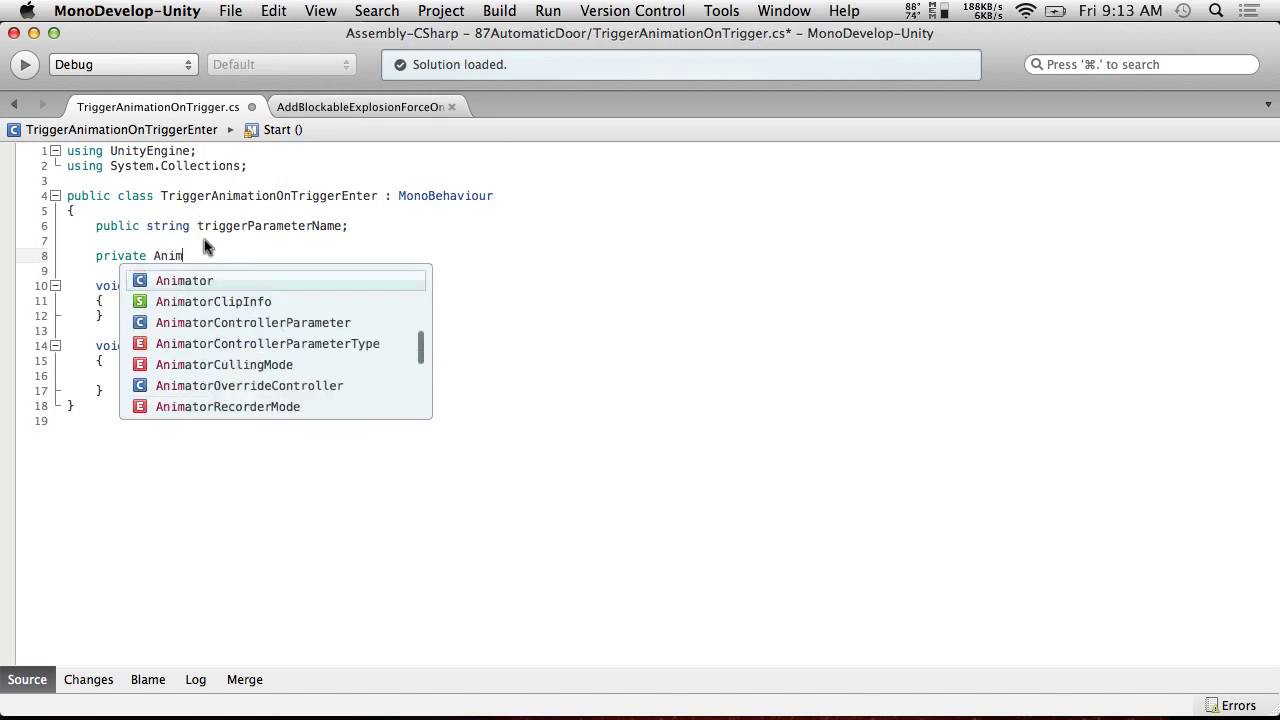
type("ator animator;")
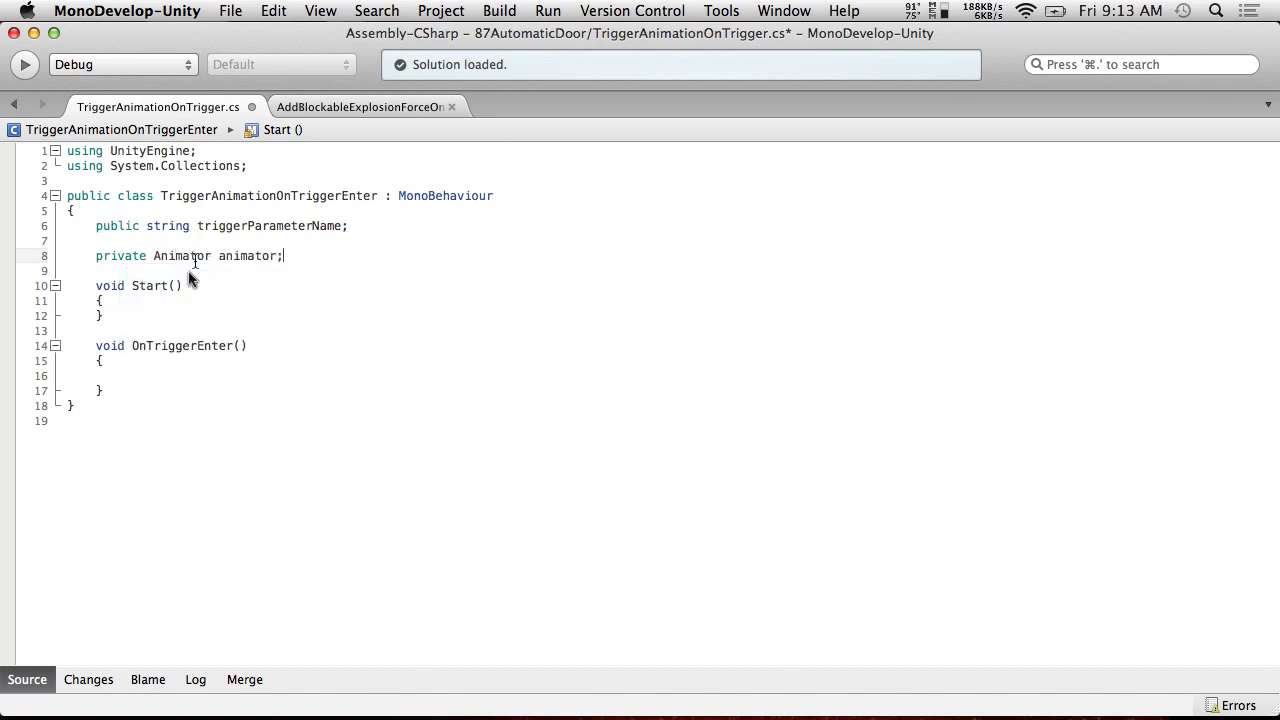
Step: Assign animator = GetComponent<Animator>(); inside the Start method body and save the script
left_click(157, 302)
key("Return")
type("animator ")
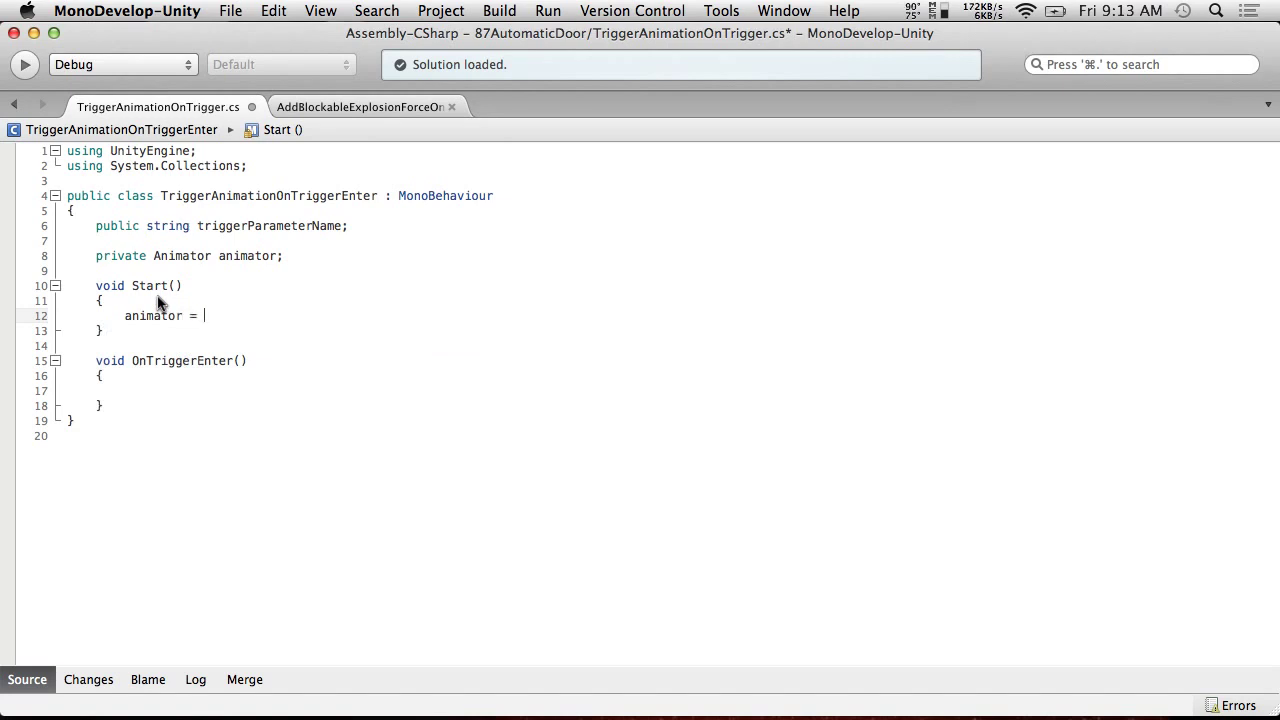
type("= GetComponent<An")
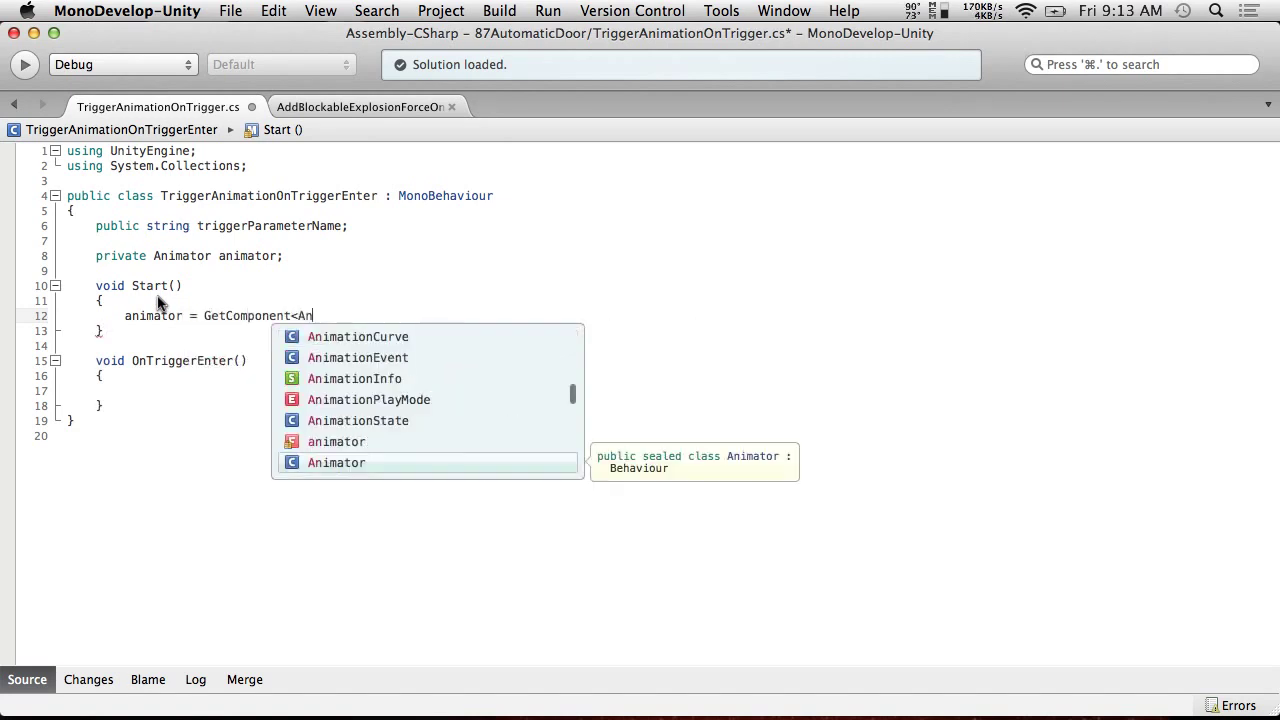
type("imator<")
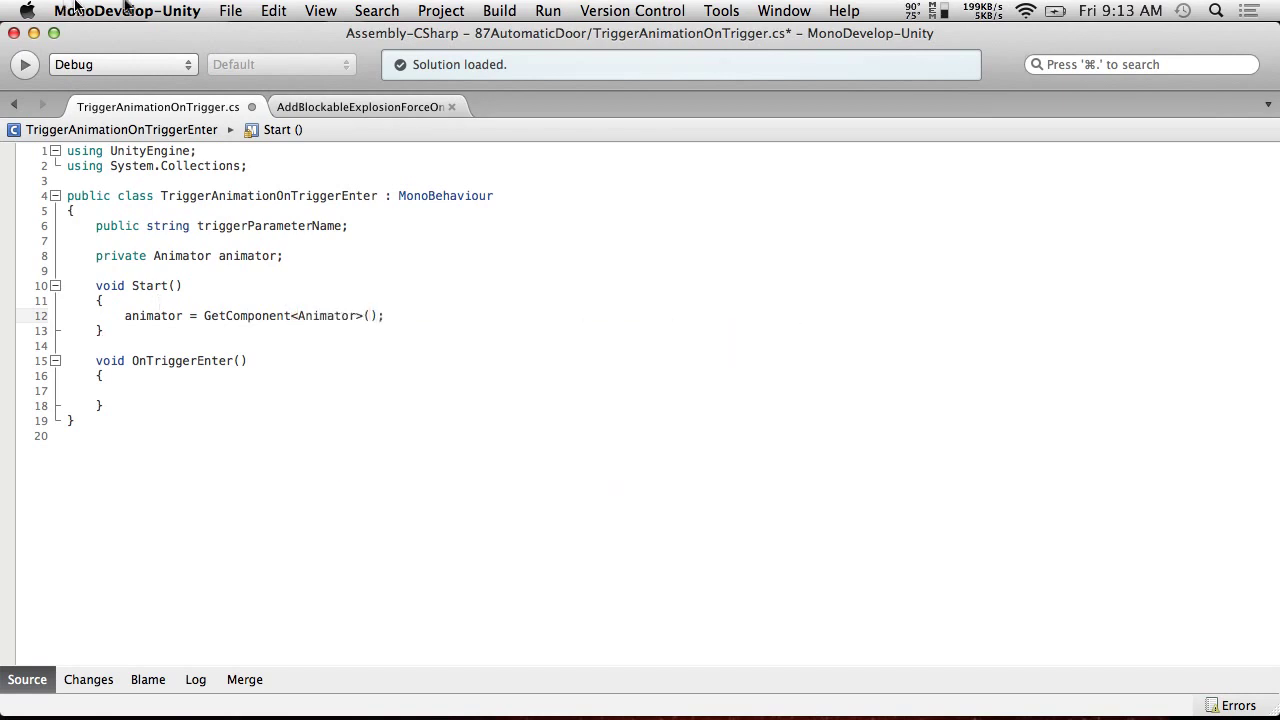
left_click(230, 10)
left_click(243, 83)
Step: Start an animator.SetTrigger( call in the body of OnTriggerEnter
left_click(178, 392)
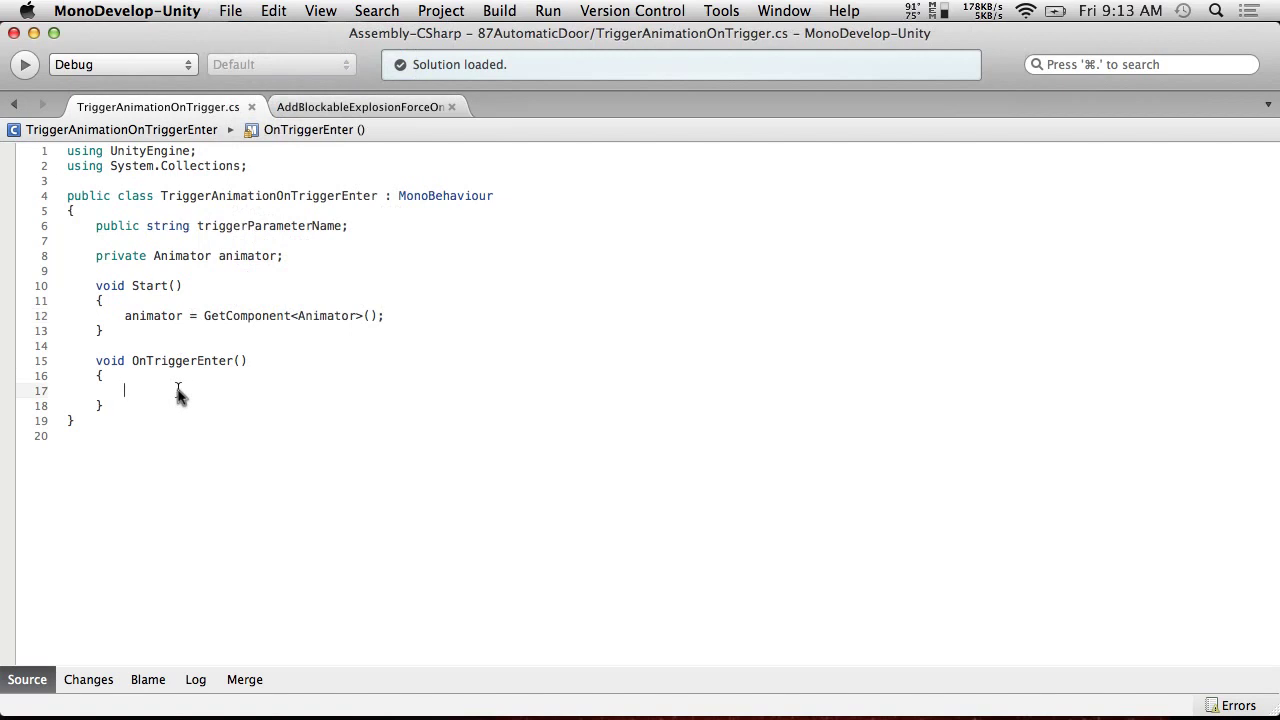
type("animat")
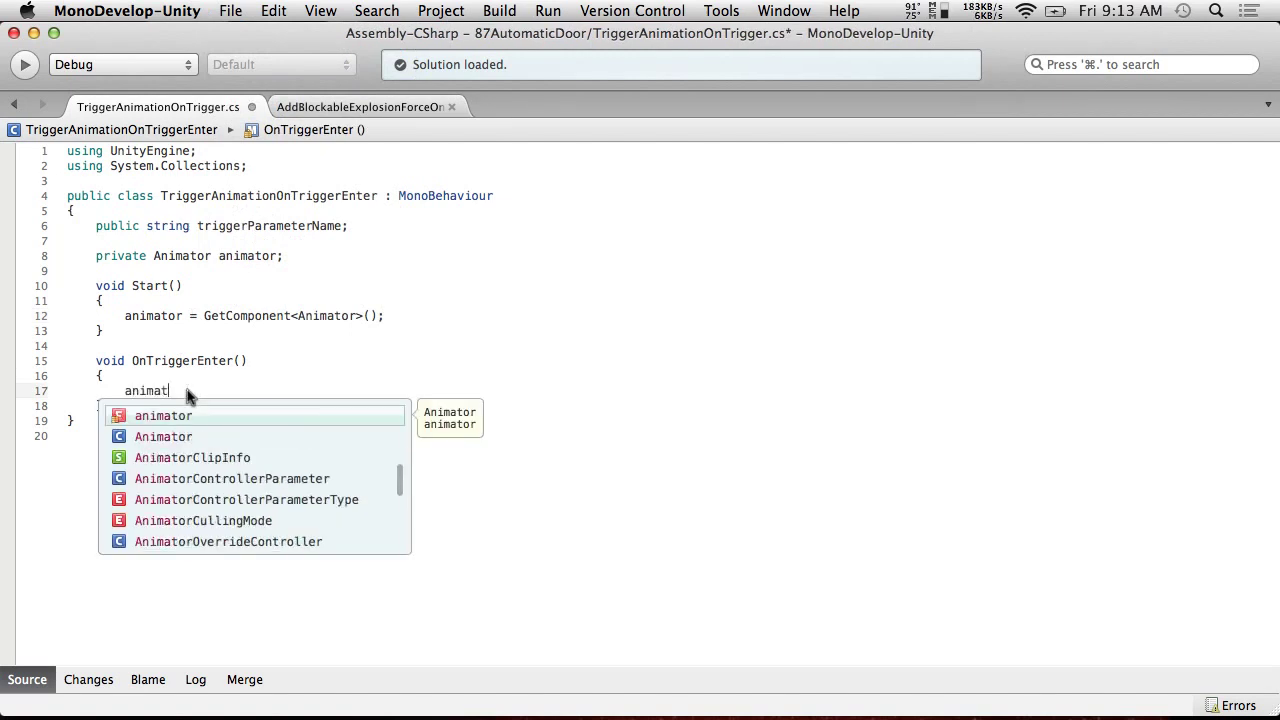
type("or.setb")
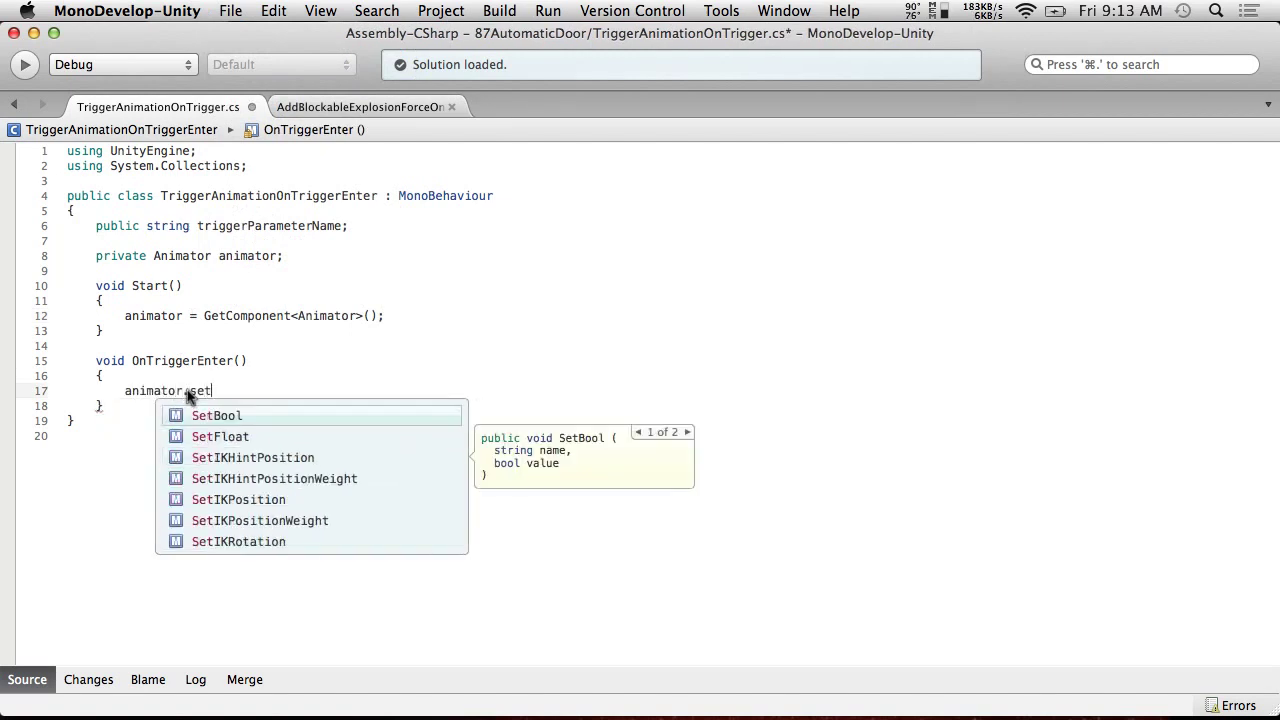
key("BackSpace")
key("BackSpace")
type("tt")
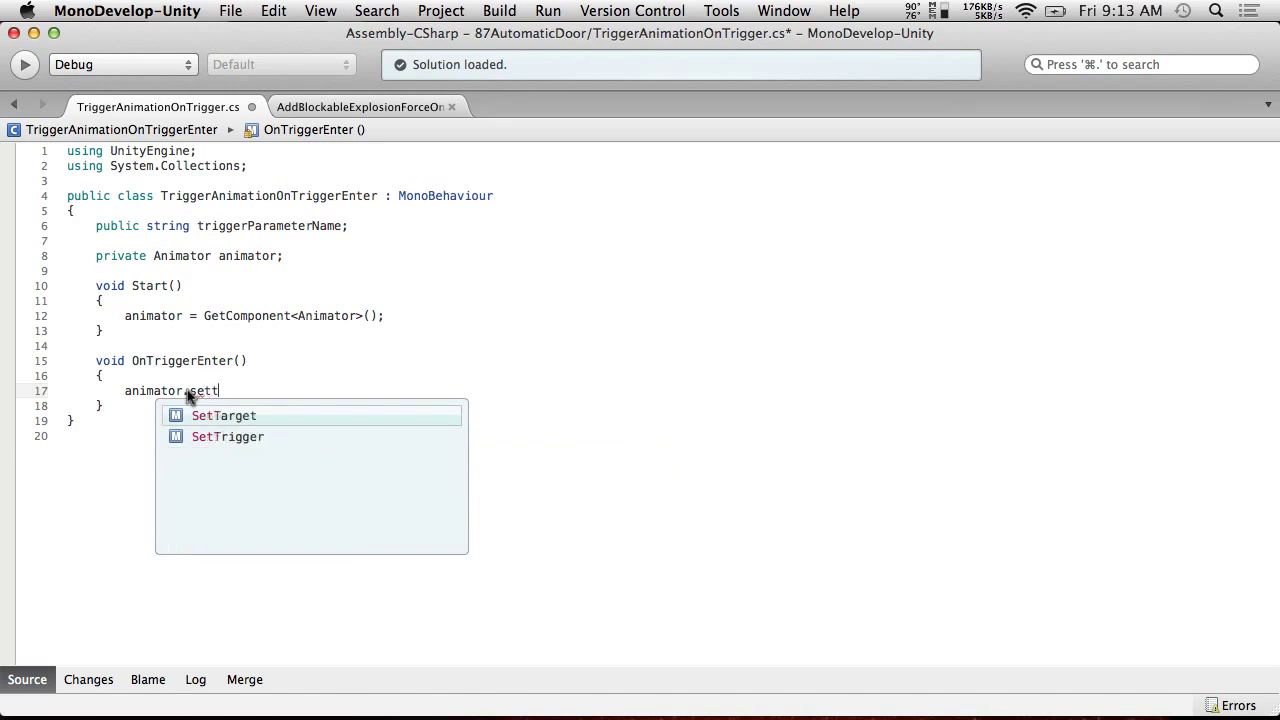
key("Down")
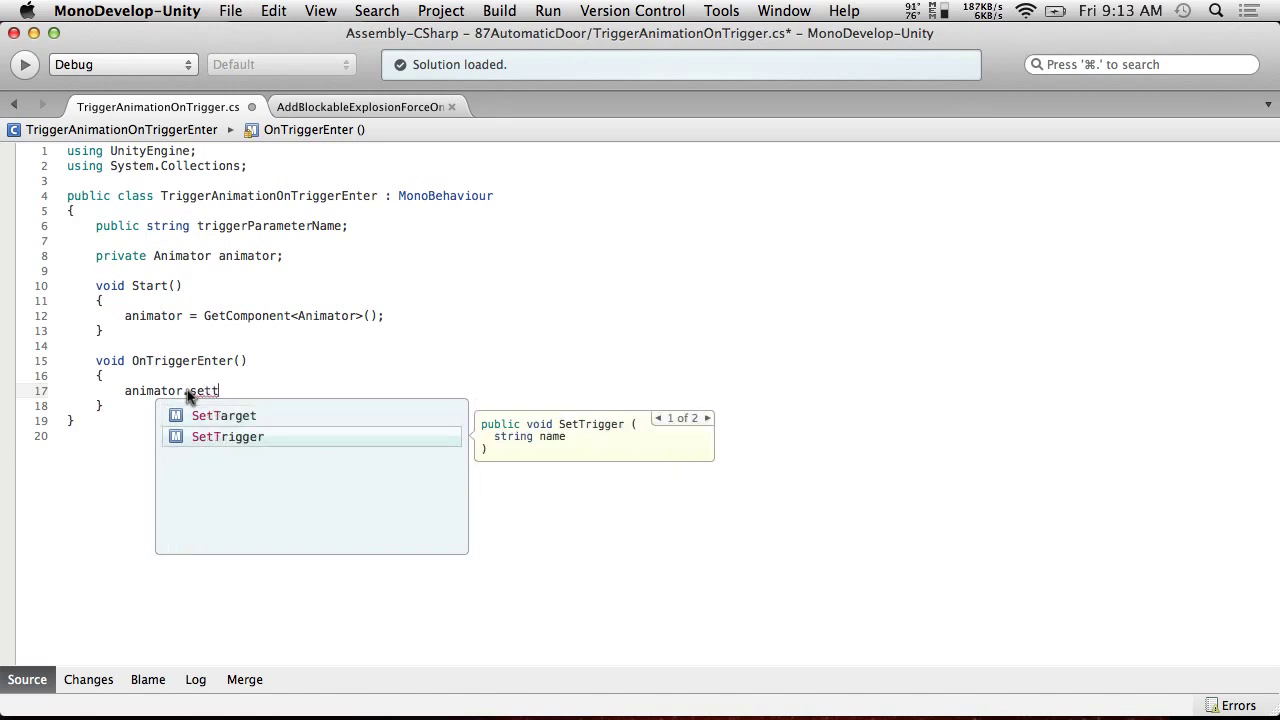
key("Return")
type("(")
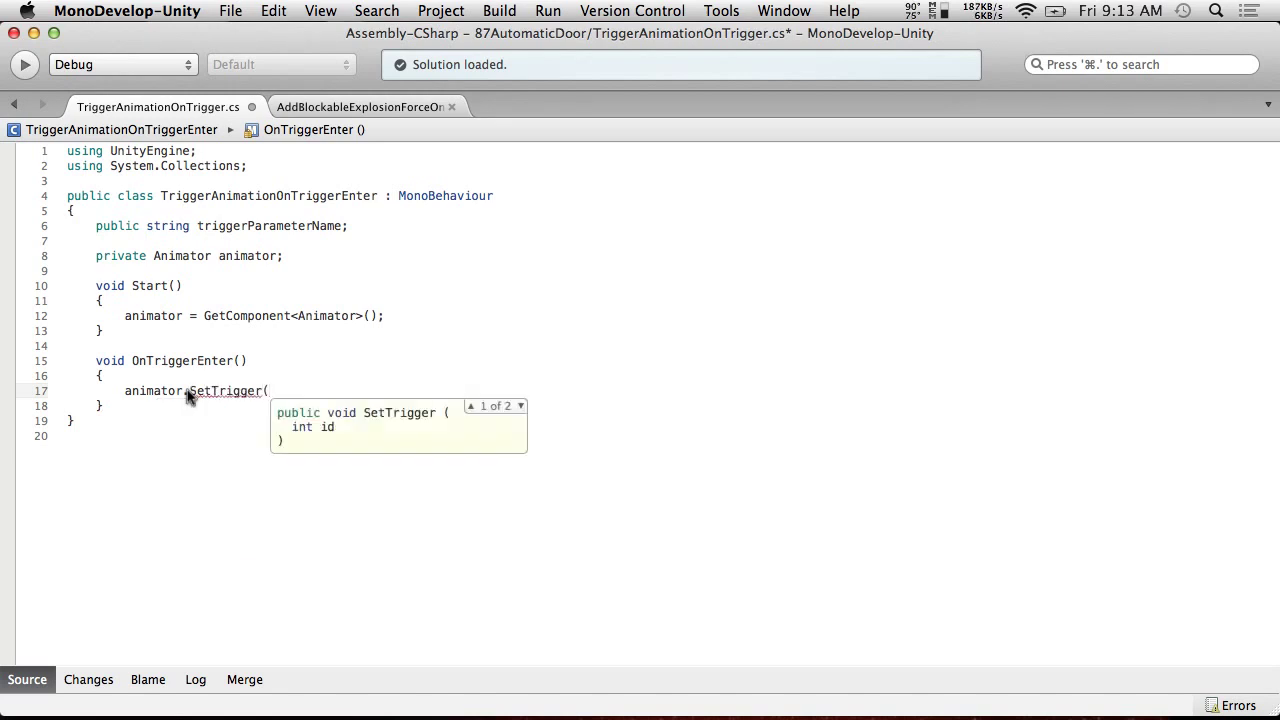
Step: Pass triggerParameterName to the SetTrigger call, close the statement with ); and save the script
type("trigger")
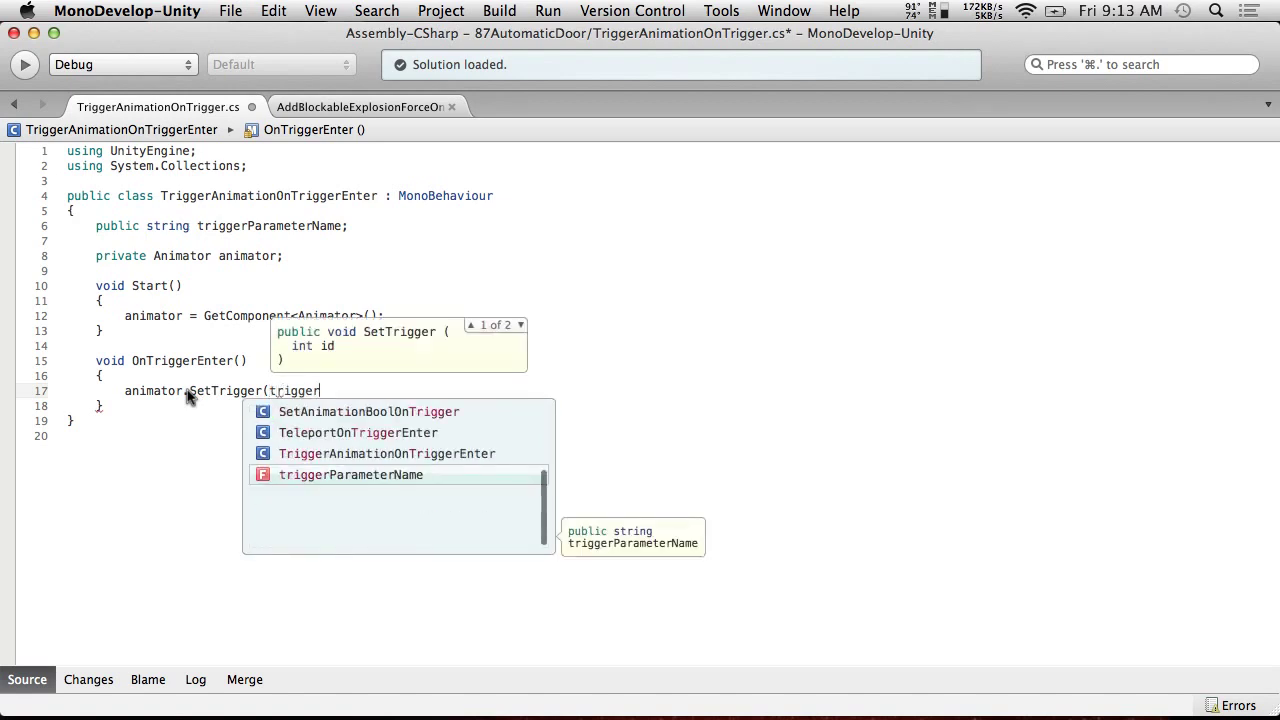
key("Return")
type(");")
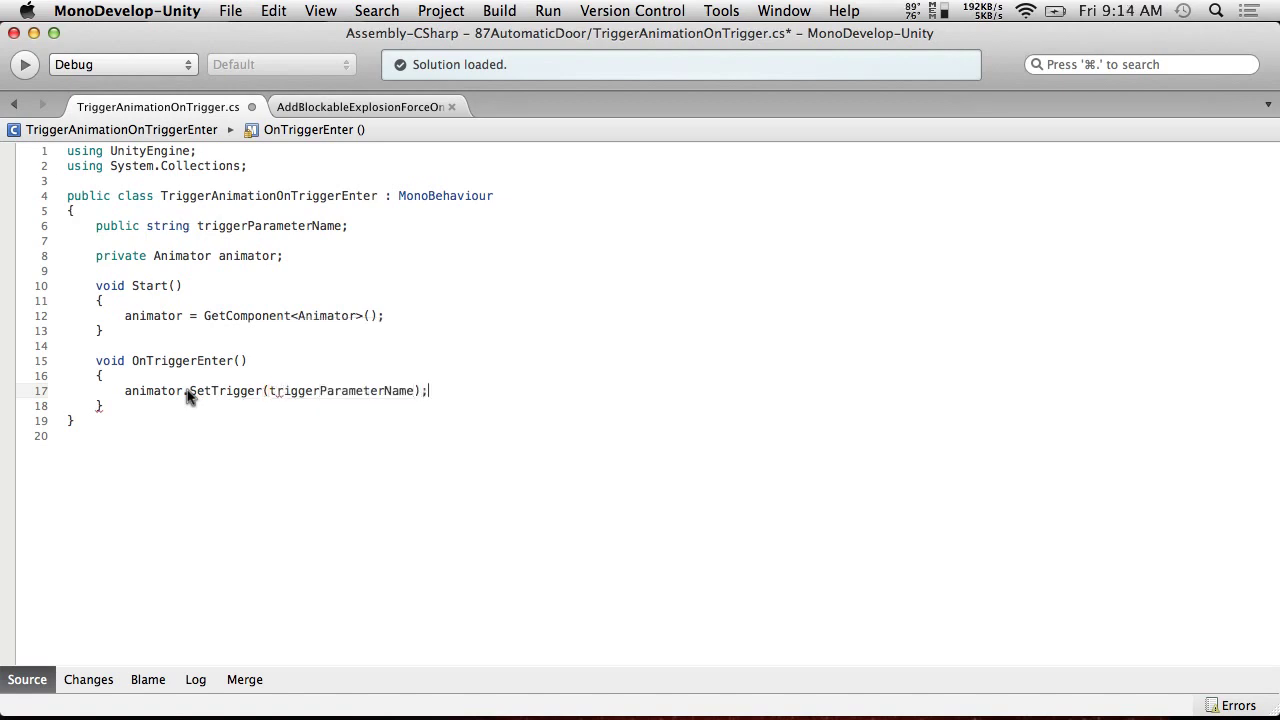
left_click(273, 10)
mouse_move(230, 10)
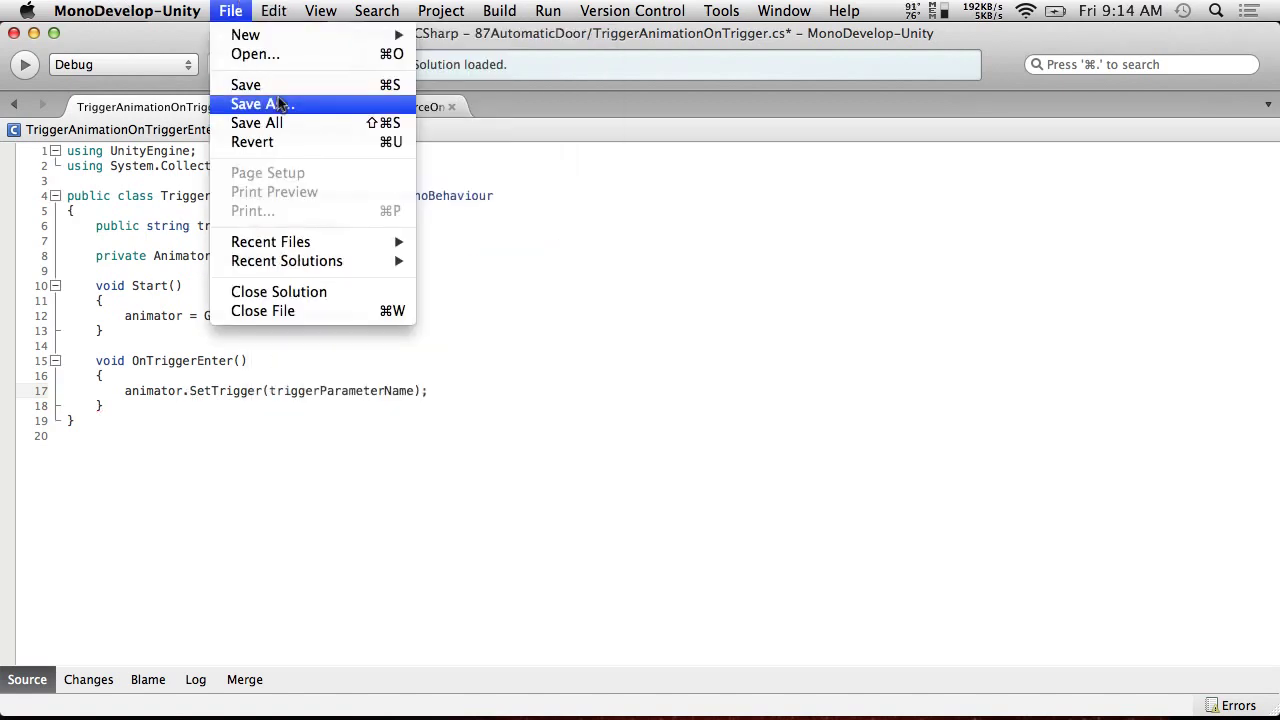
left_click(279, 88)
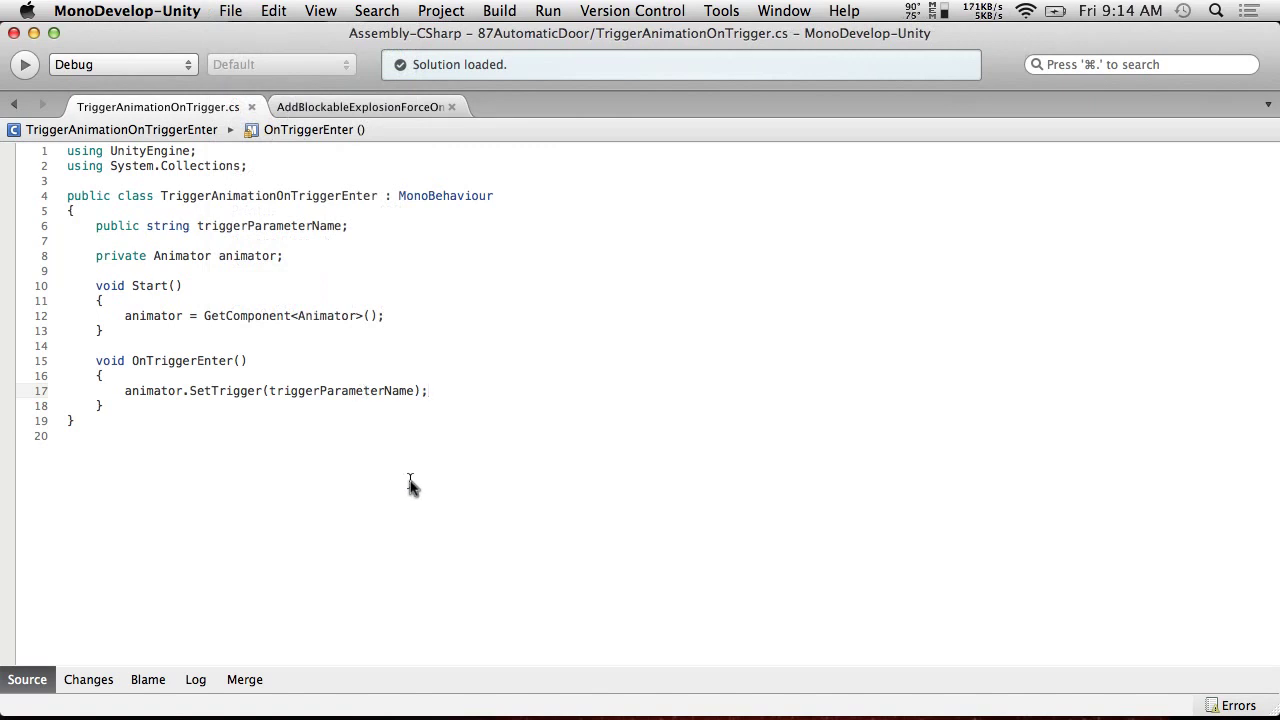
Step: Shorten the class name to TriggerAnimationOnTrigger by removing the Enter suffix
left_click(376, 196)
key("BackSpace")
key("BackSpace")
key("BackSpace")
key("BackSpace")
key("BackSpace")
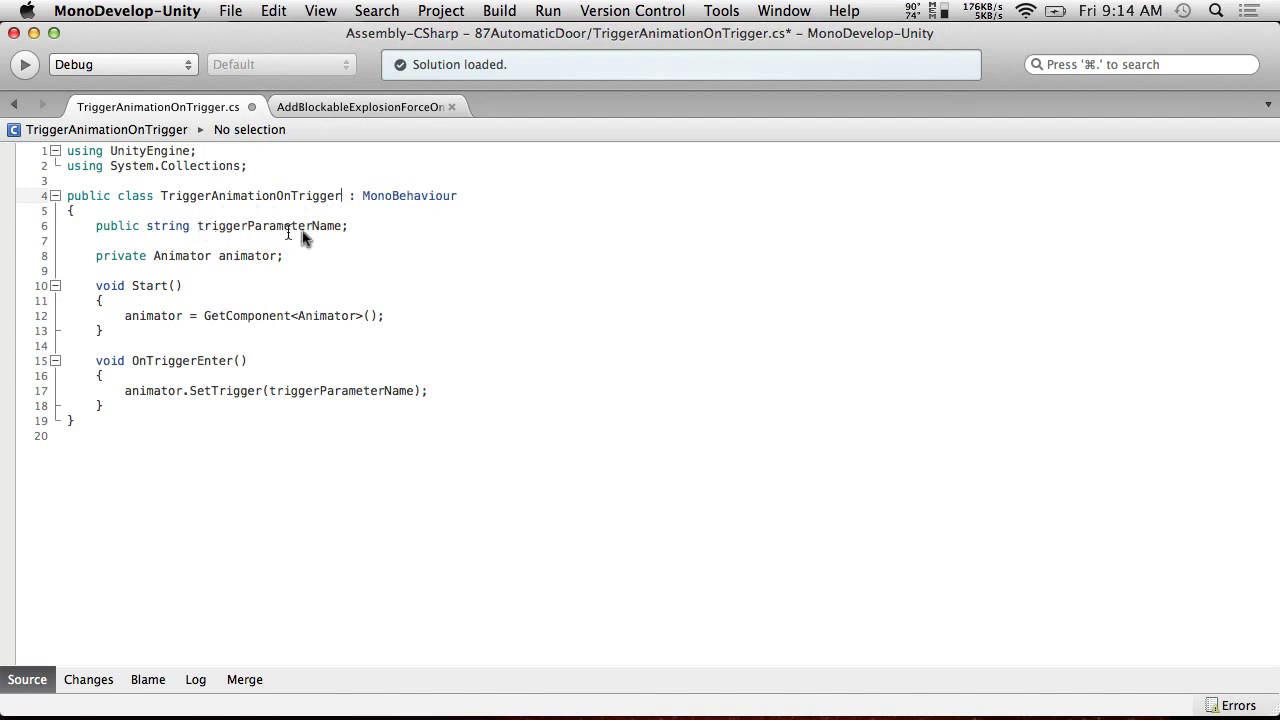
Step: Rename the public string field triggerParameterName to onTriggerEnterParameterName in its declaration
left_click_drag(343, 231, 199, 229)
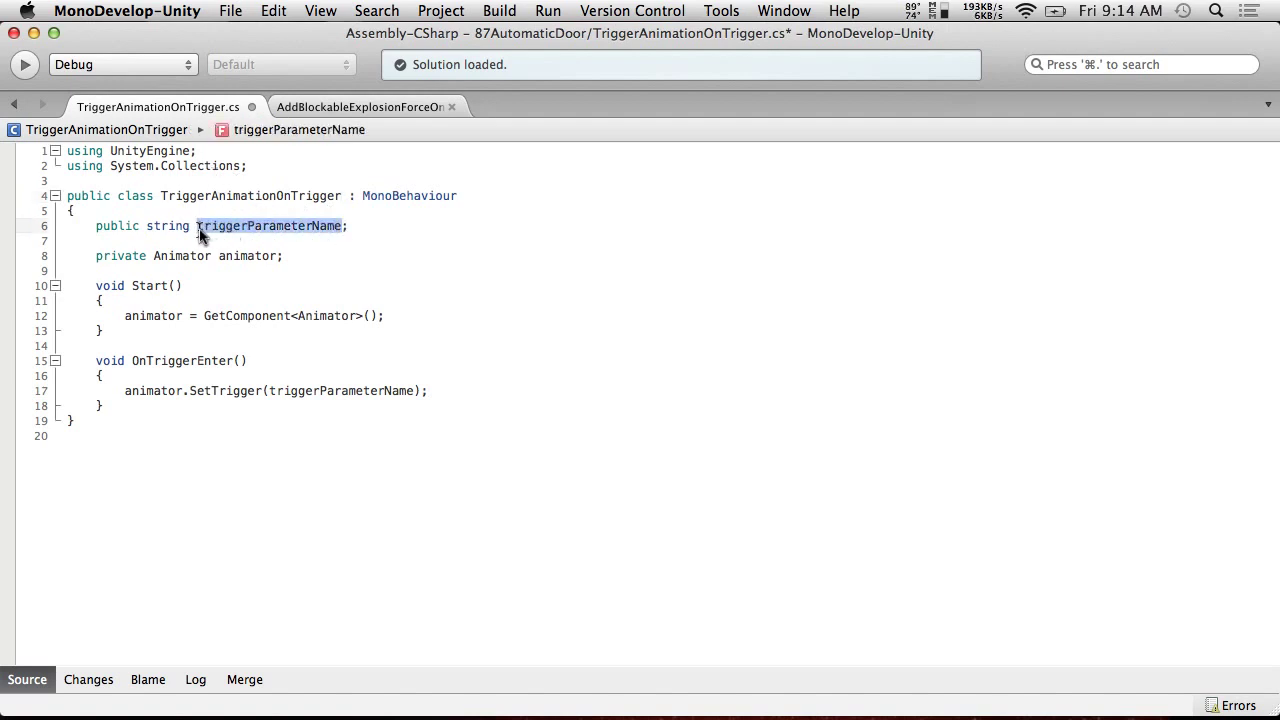
type("onTri")
type("ggerEnterPara")
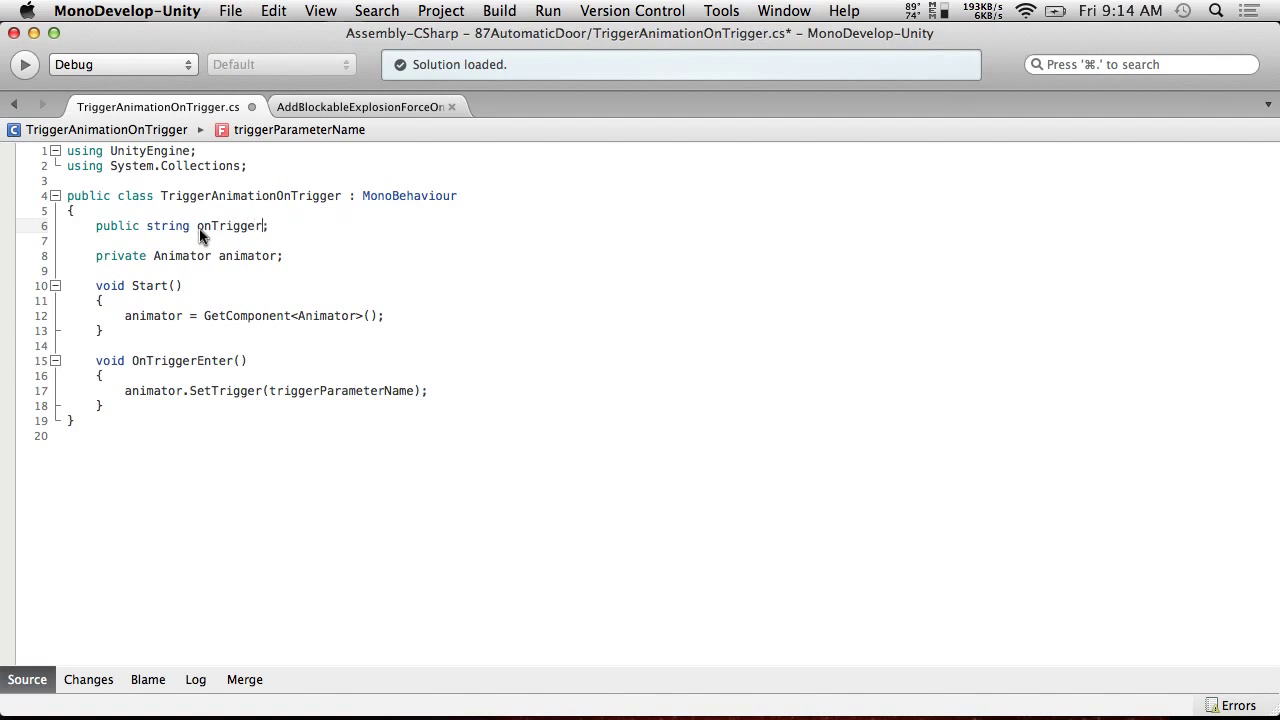
type("meterName")
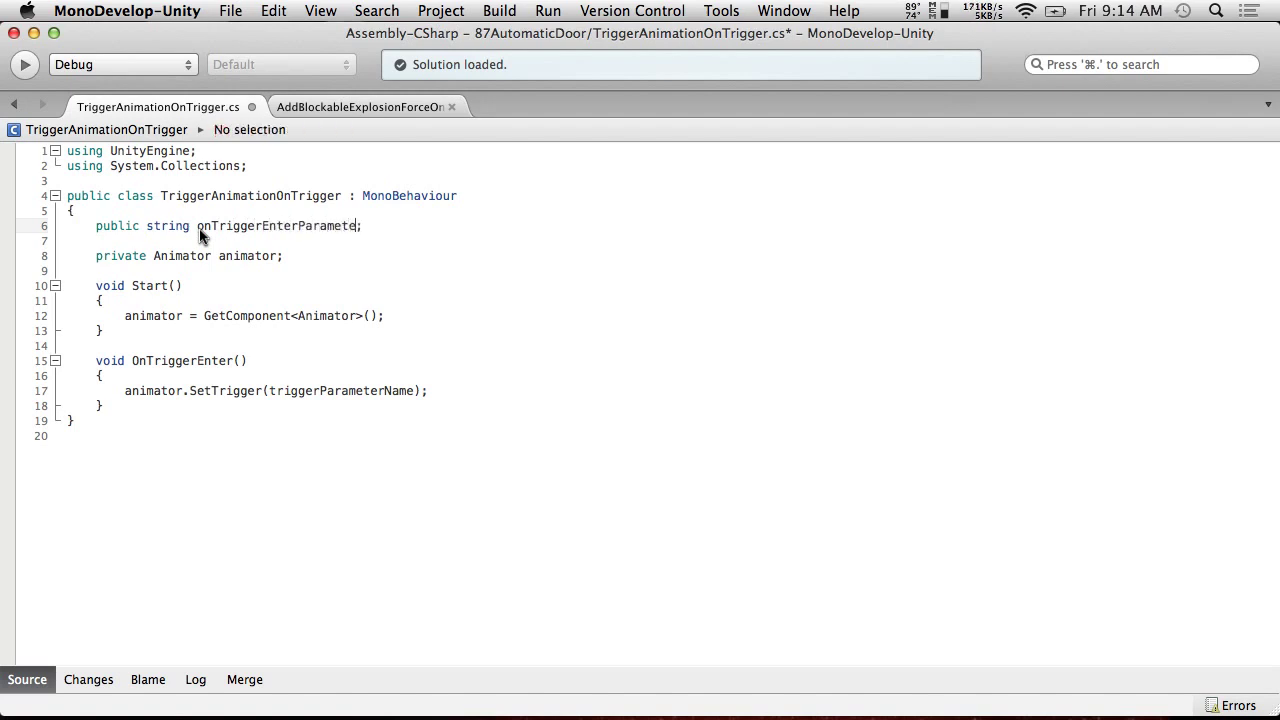
Step: Duplicate the onTriggerEnterParameterName declaration onto a new line directly below it
left_click_drag(450, 229, 93, 229)
key("super+c")
left_click(440, 229)
key("Return")
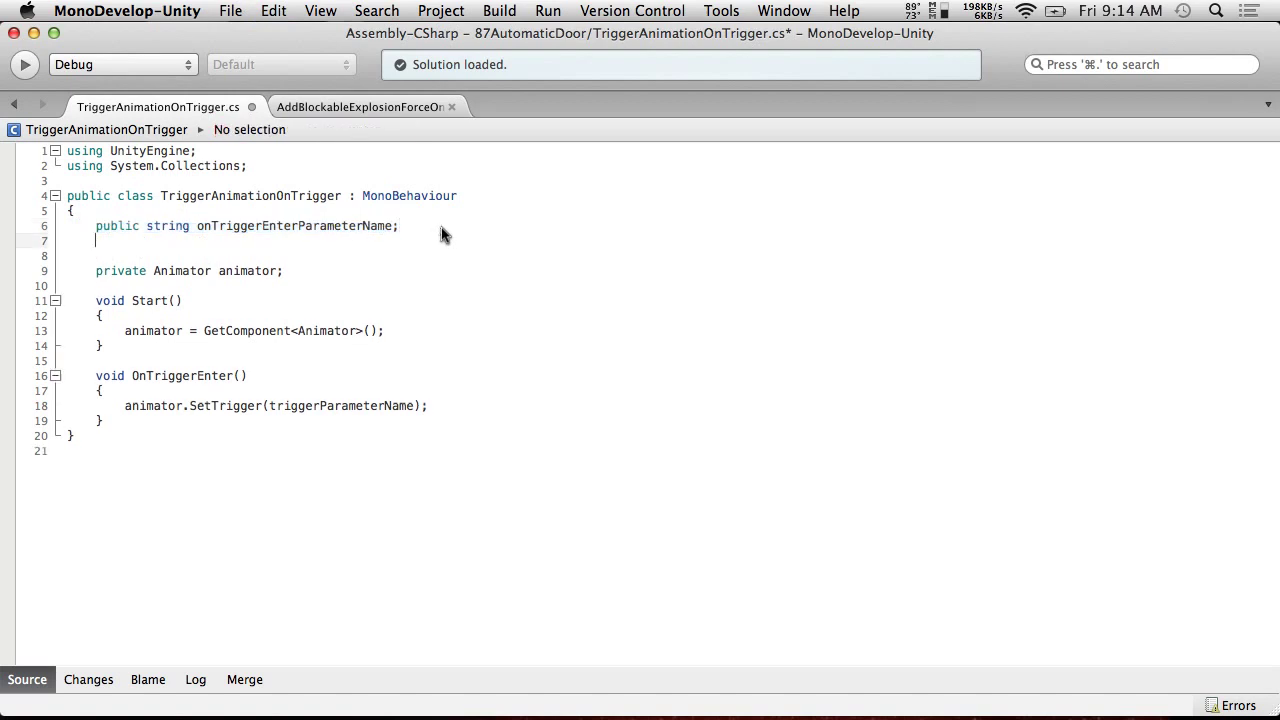
key("super+v")
Step: Rename the duplicated field to onTriggerExitParameterName and save the script
left_click(359, 242)
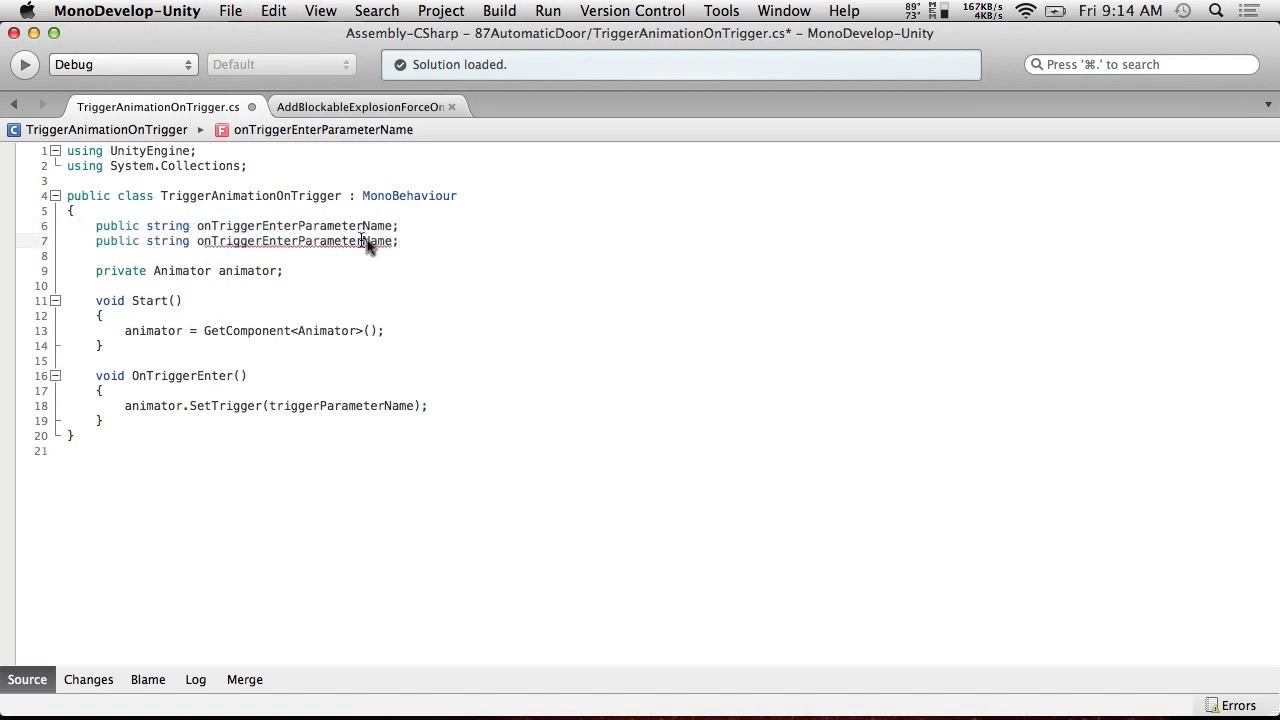
left_click(296, 242)
key("BackSpace")
key("BackSpace")
key("BackSpace")
key("BackSpace")
type("xit")
left_click(230, 10)
left_click(255, 87)
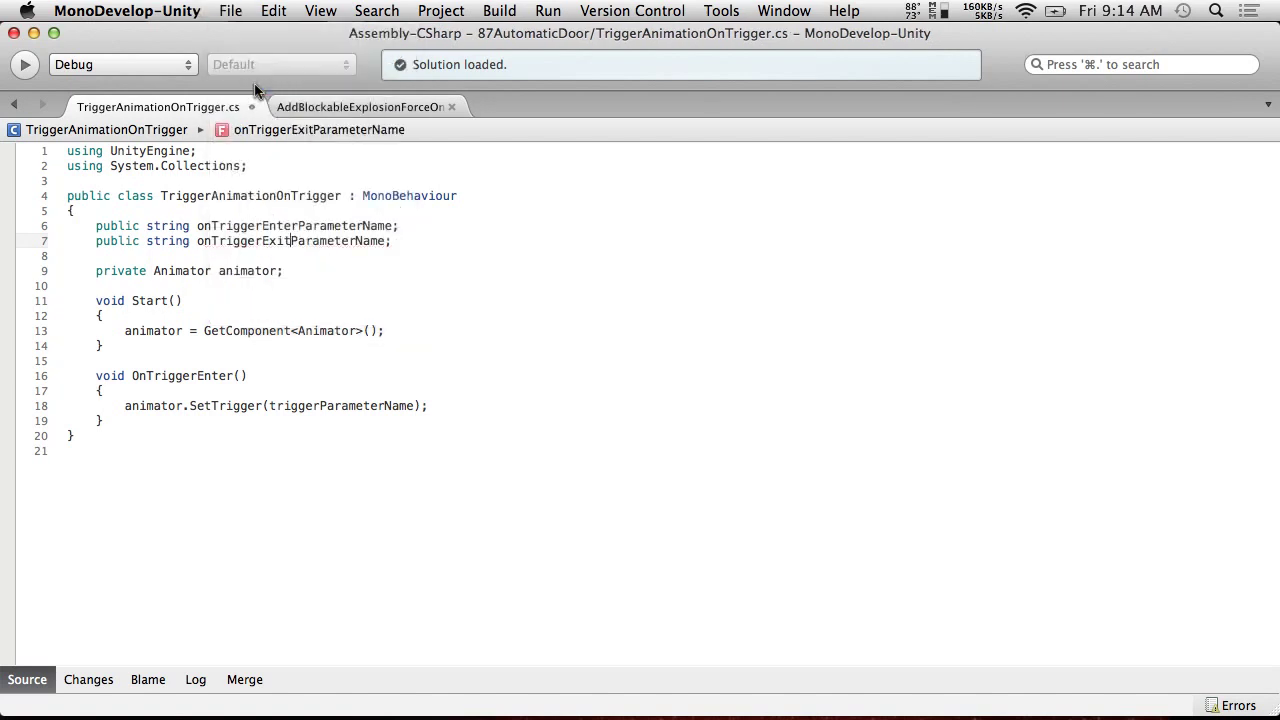
Step: Duplicate the OnTriggerEnter method below itself and rename the copy OnTriggerExit
left_click_drag(149, 421, 29, 374)
key("super+c")
left_click(143, 424)
key("super+v")
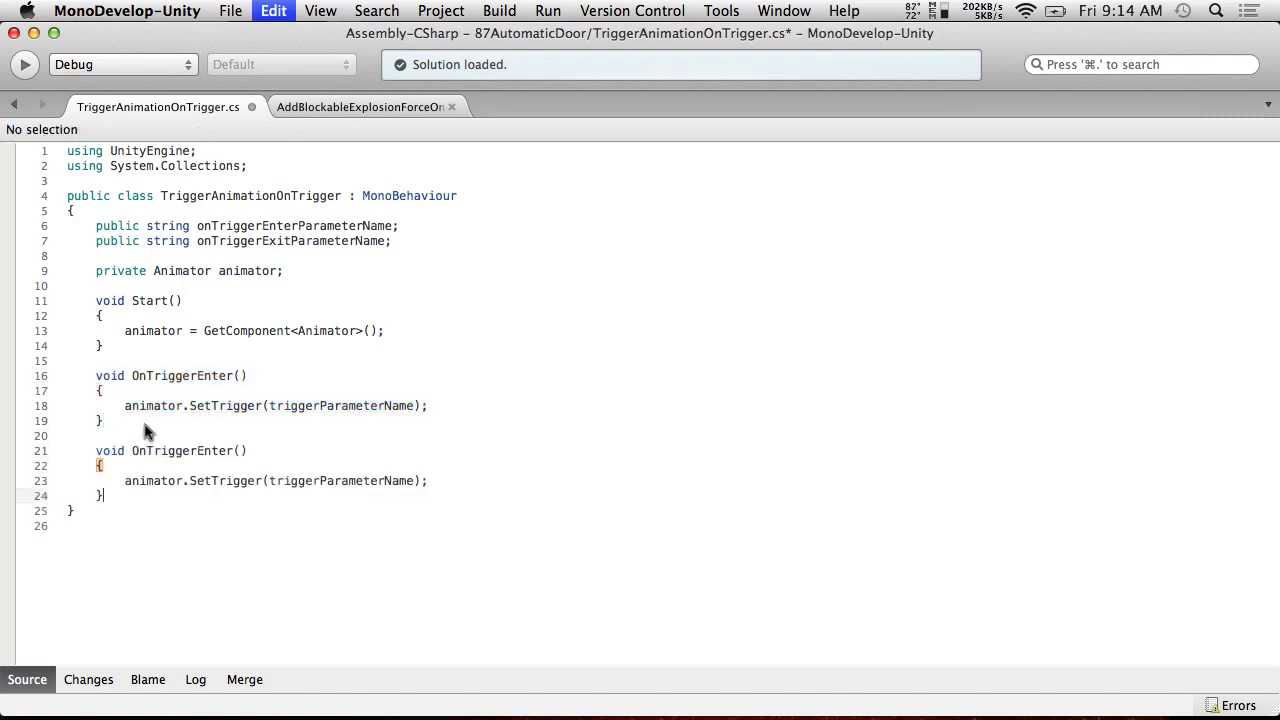
left_click(236, 450)
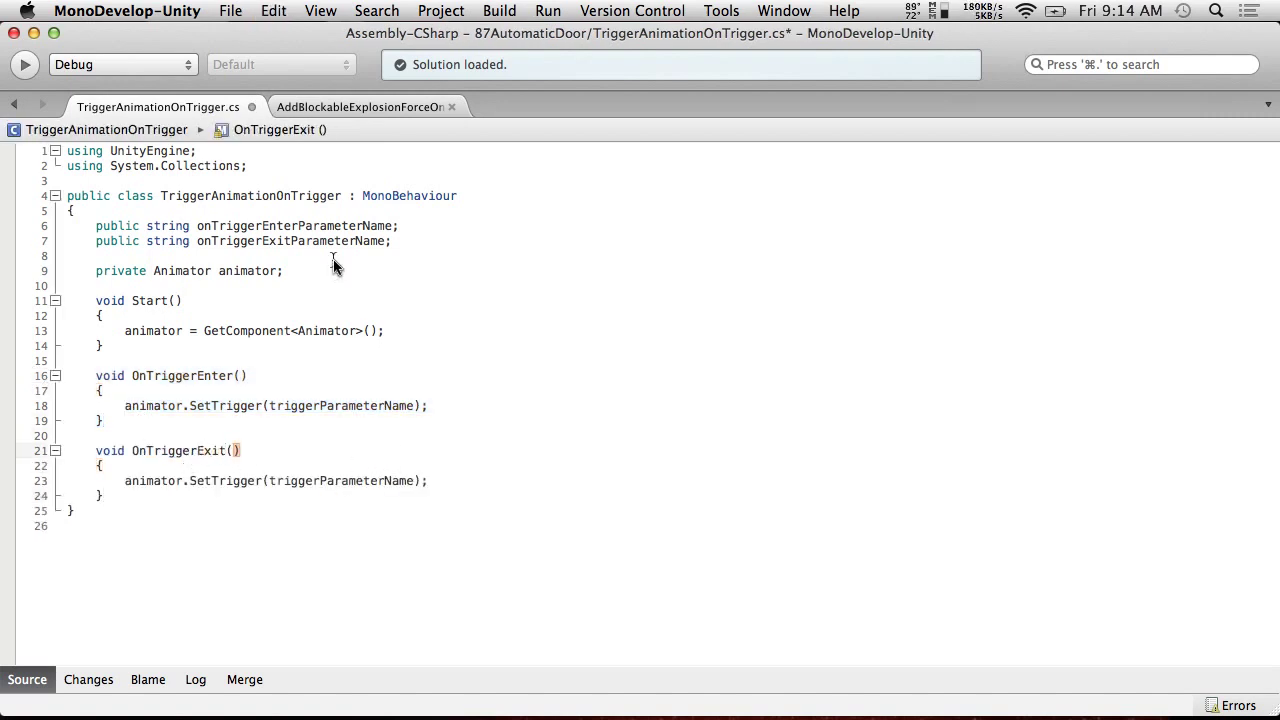
Step: Replace the SetTrigger arguments with onTriggerEnterParameterName in OnTriggerEnter and onTriggerExitParameterName in OnTriggerExit
double_click(308, 226)
key("super+c")
double_click(312, 406)
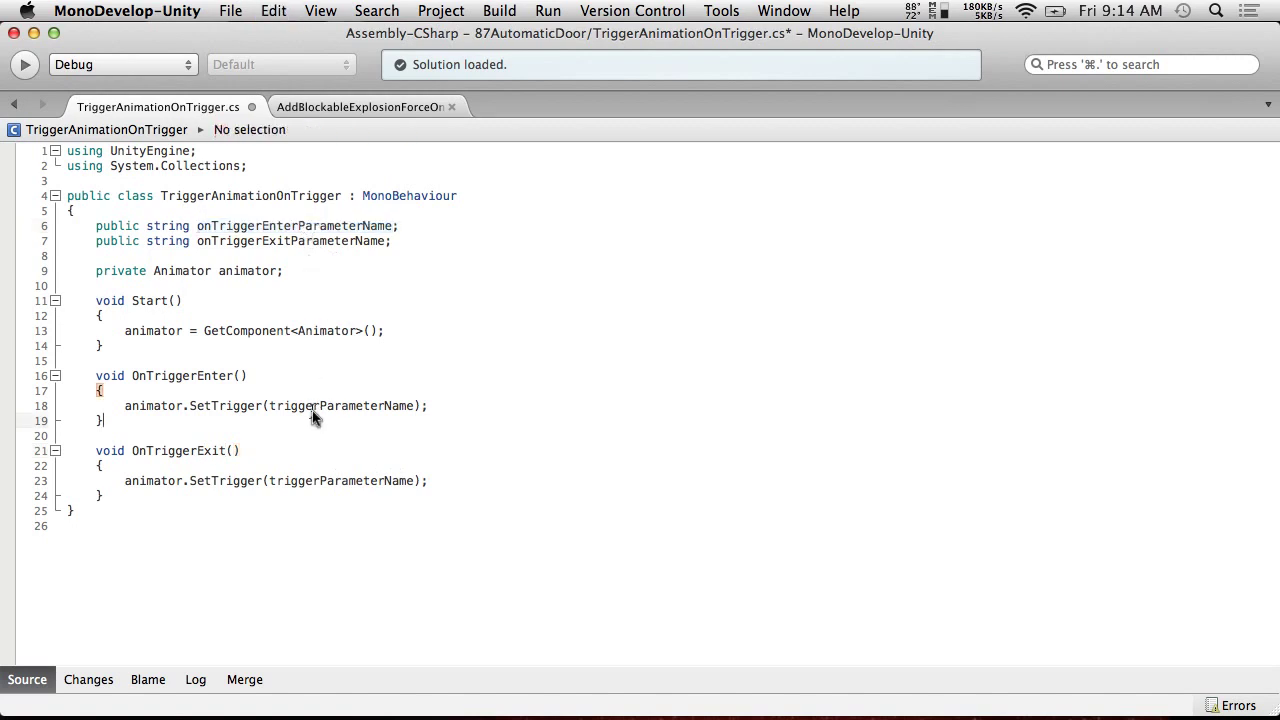
key("super+v")
double_click(293, 244)
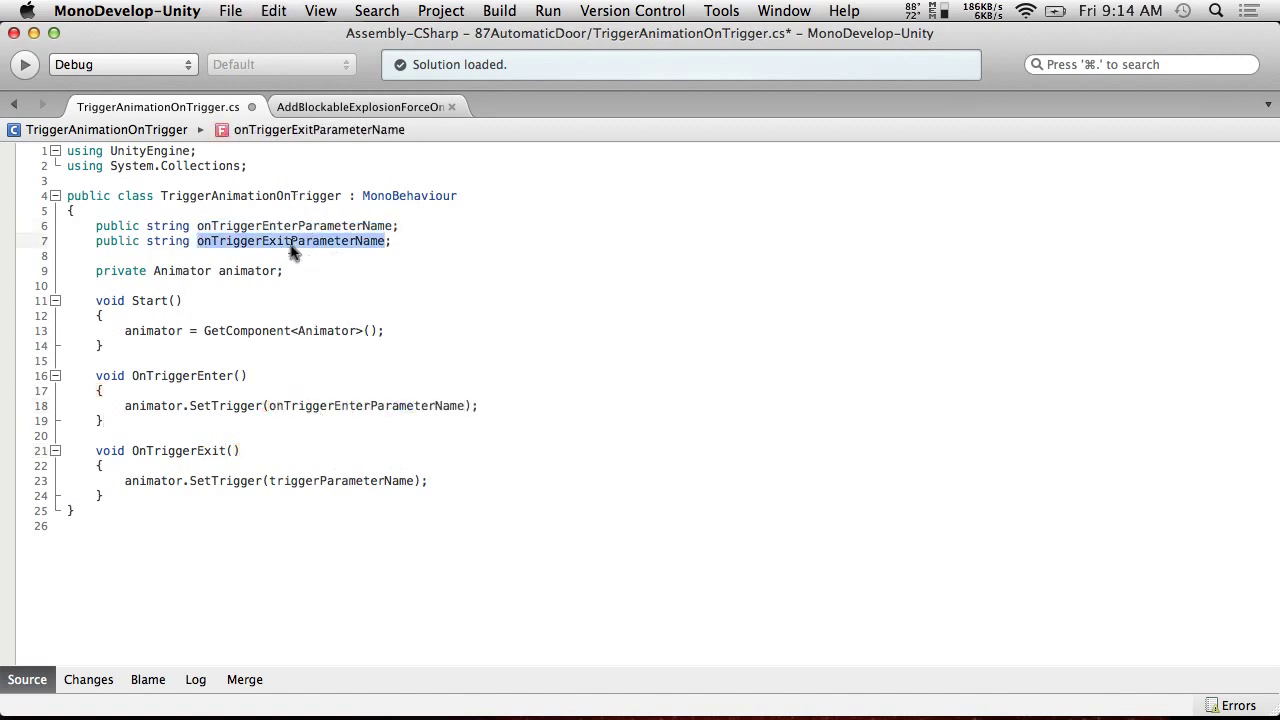
key("super+c")
double_click(344, 480)
key("super+v")
Step: Begin an if condition with onTriggerEnterParameterName on a new line above the SetTrigger call in OnTriggerEnter
left_click(155, 393)
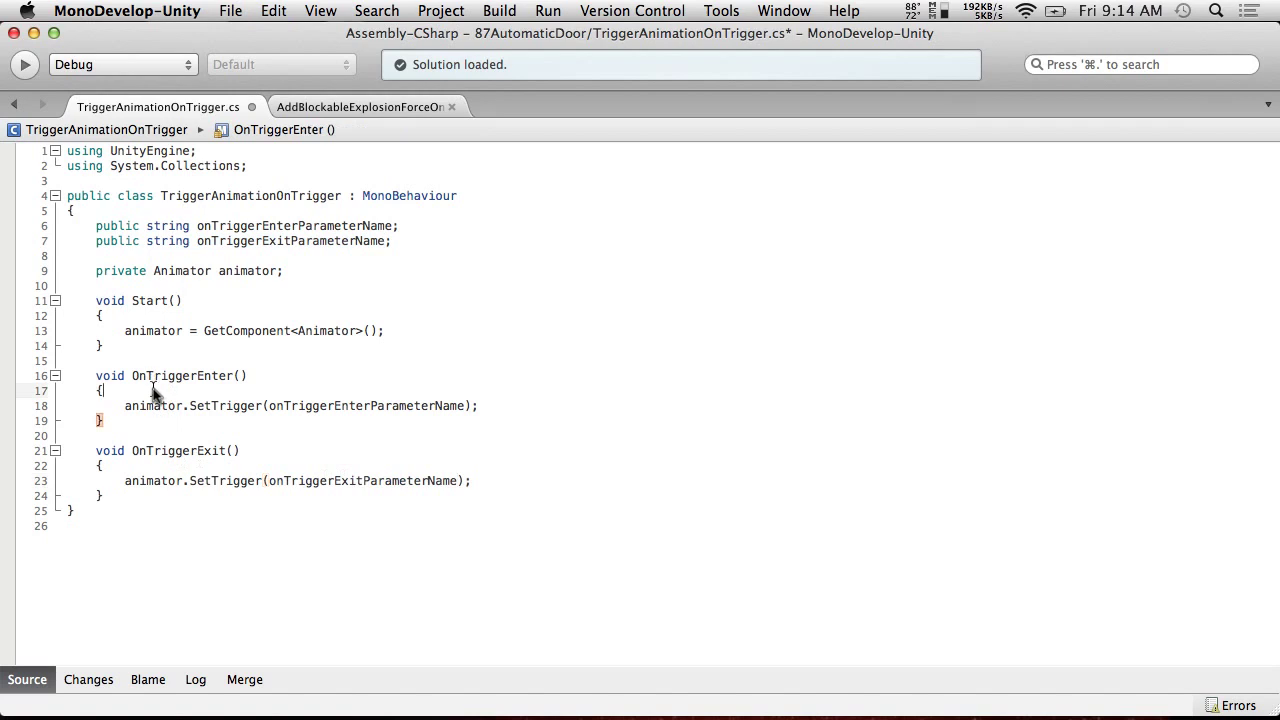
key("Return")
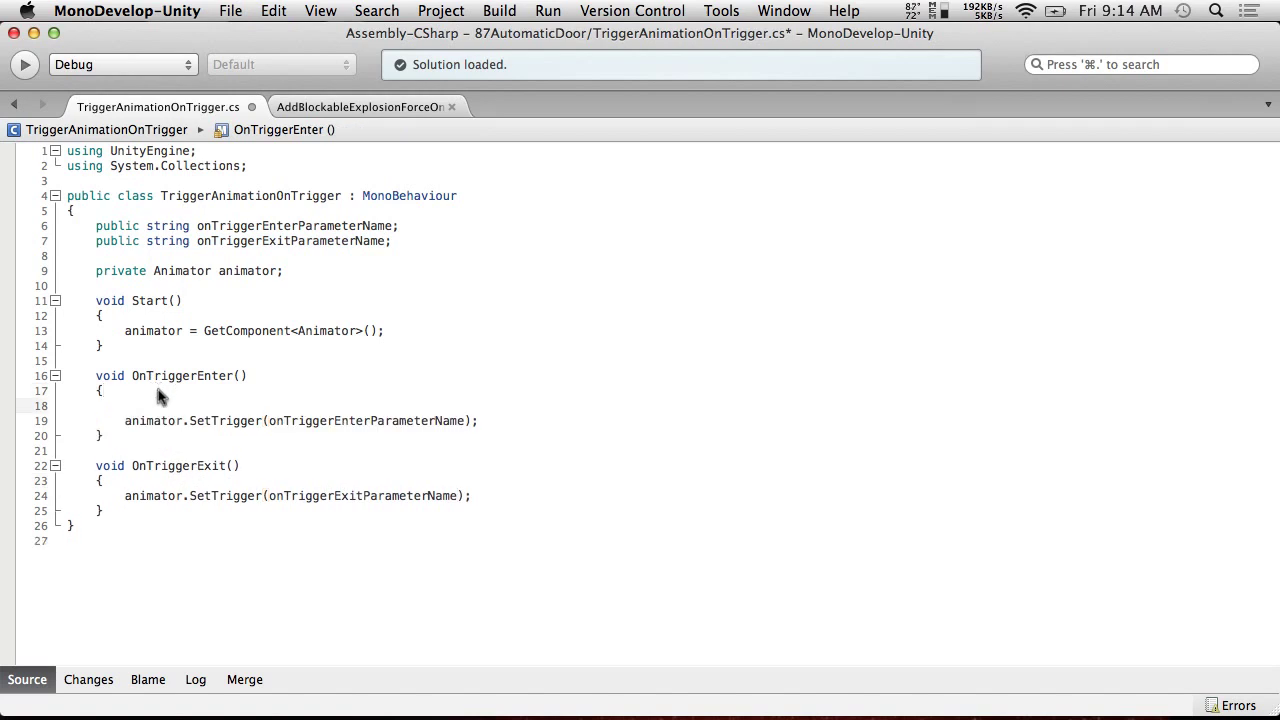
type("if(onTri")
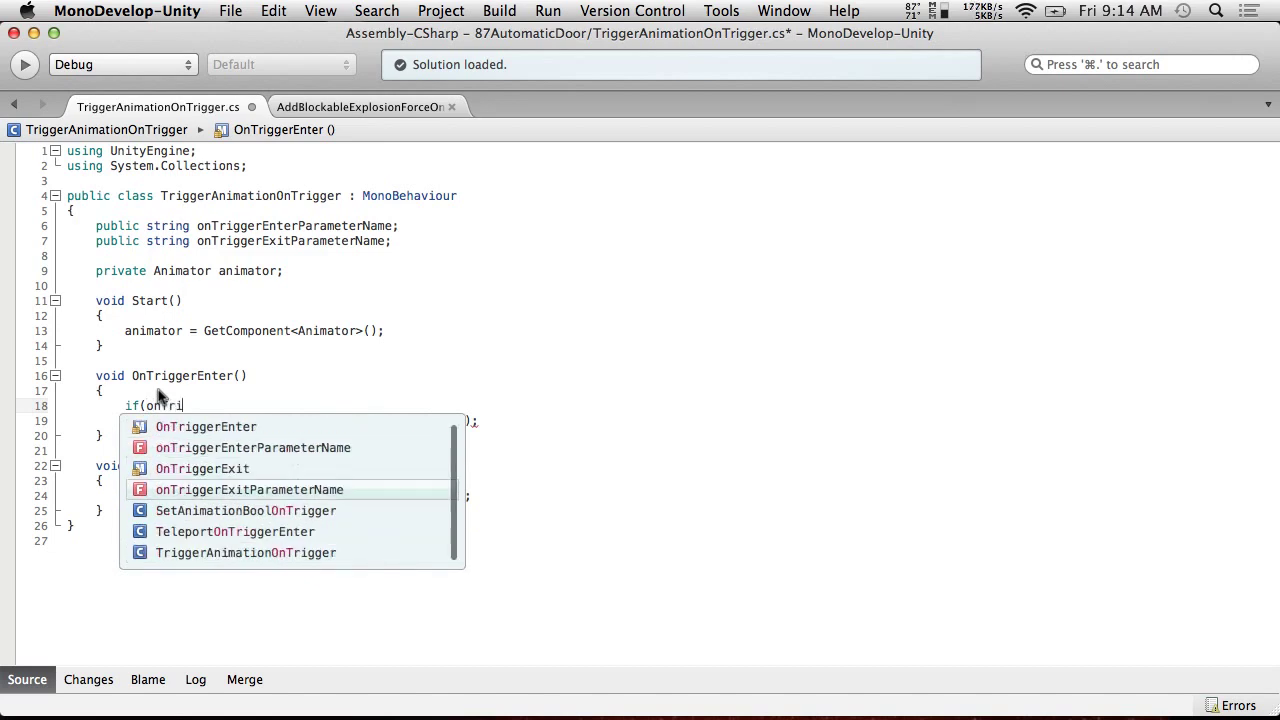
key("Up")
key("Up")
key("Return")
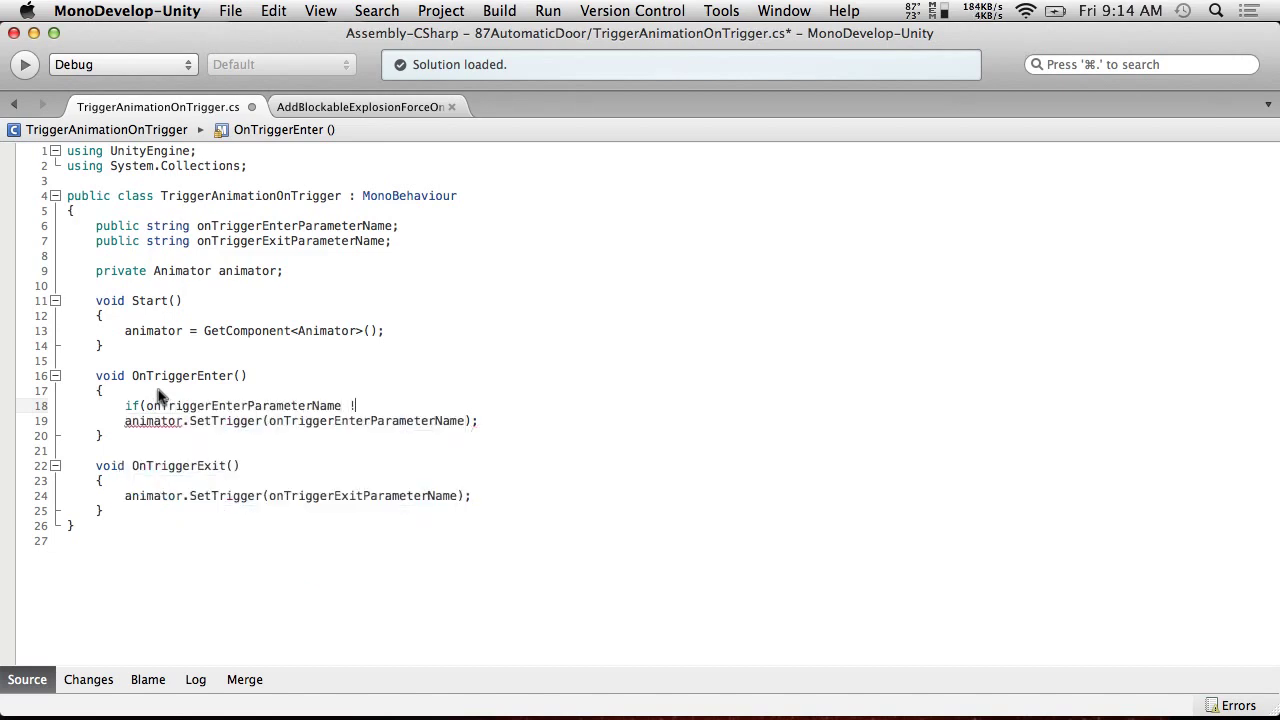
type(".")
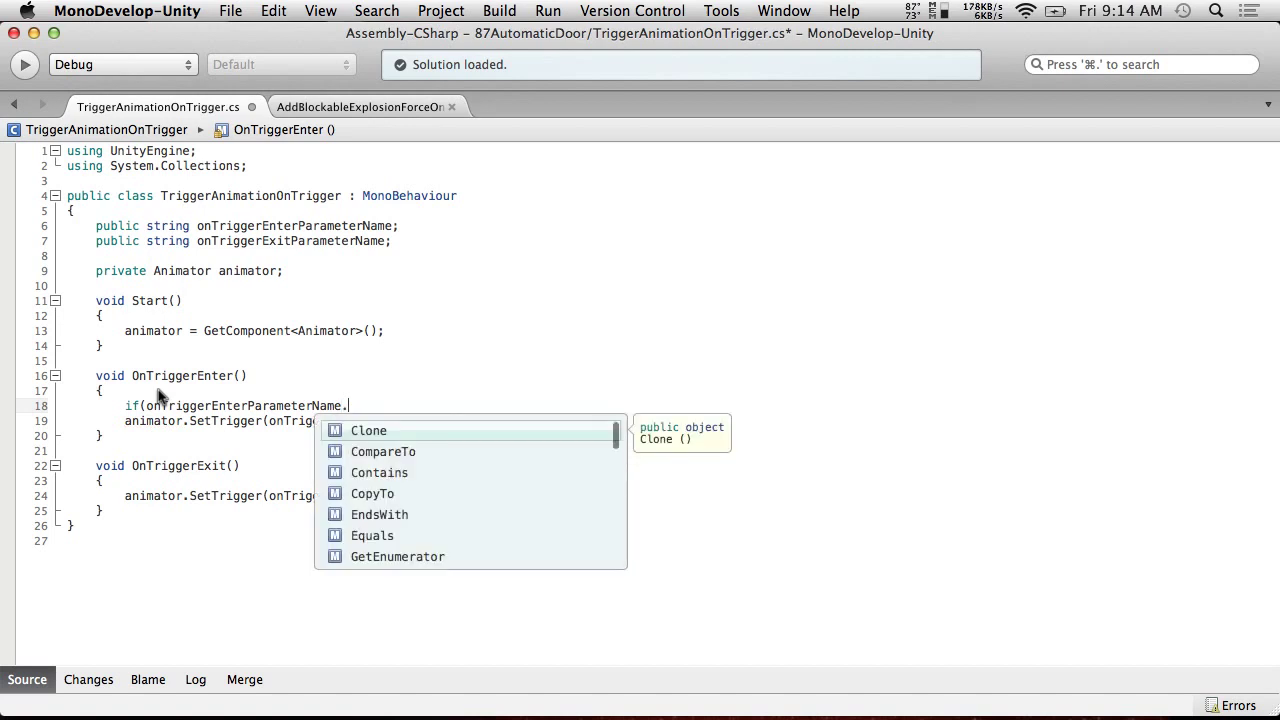
type("no")
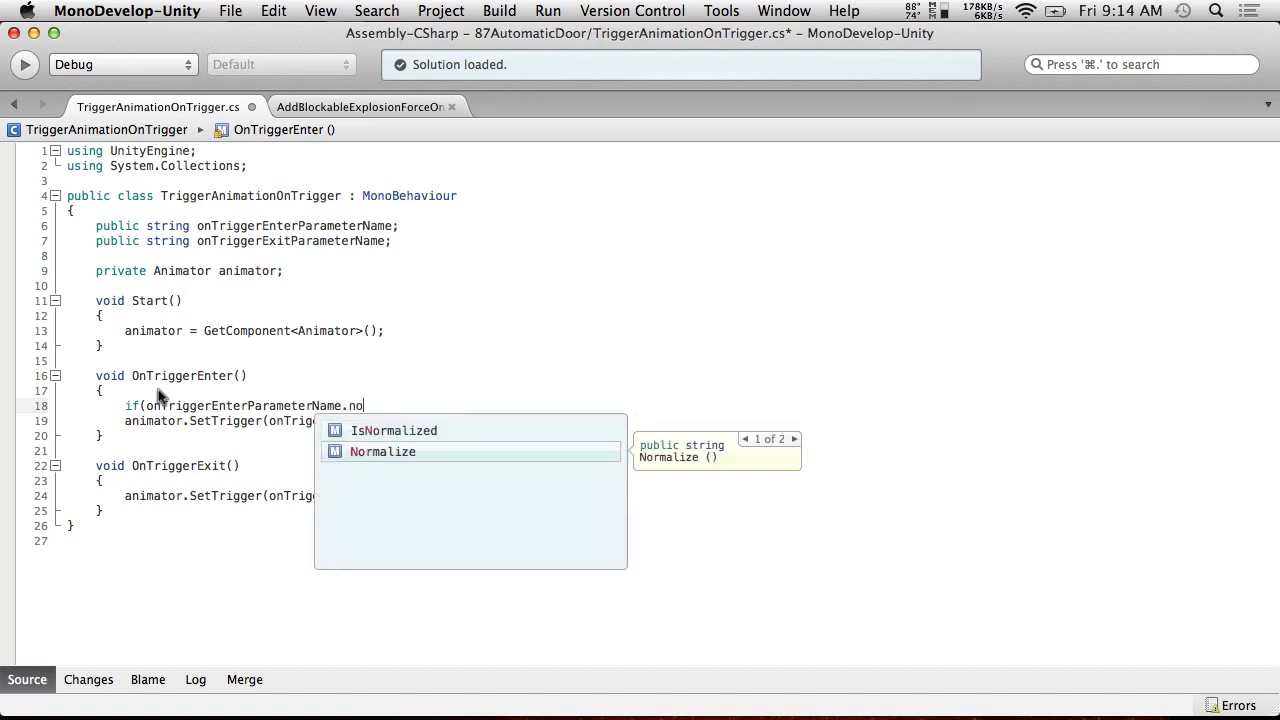
key("BackSpace")
key("BackSpace")
key("BackSpace")
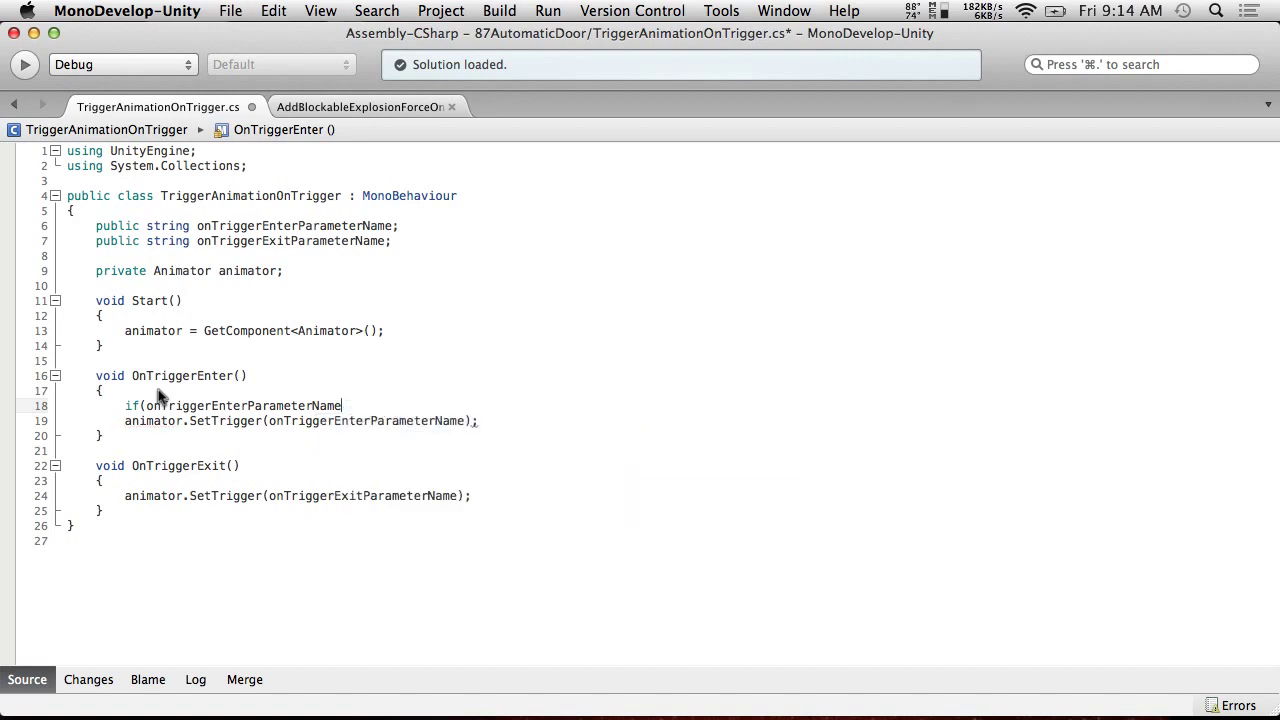
type(".is")
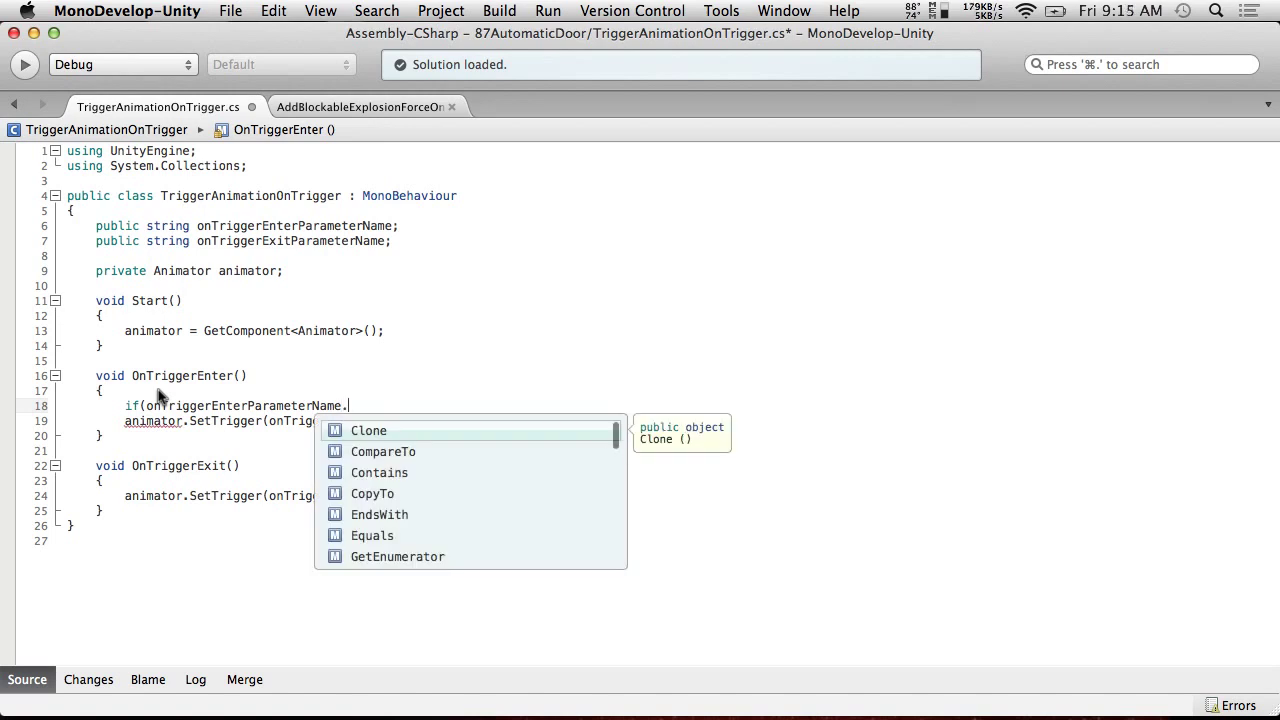
key("BackSpace")
key("BackSpace")
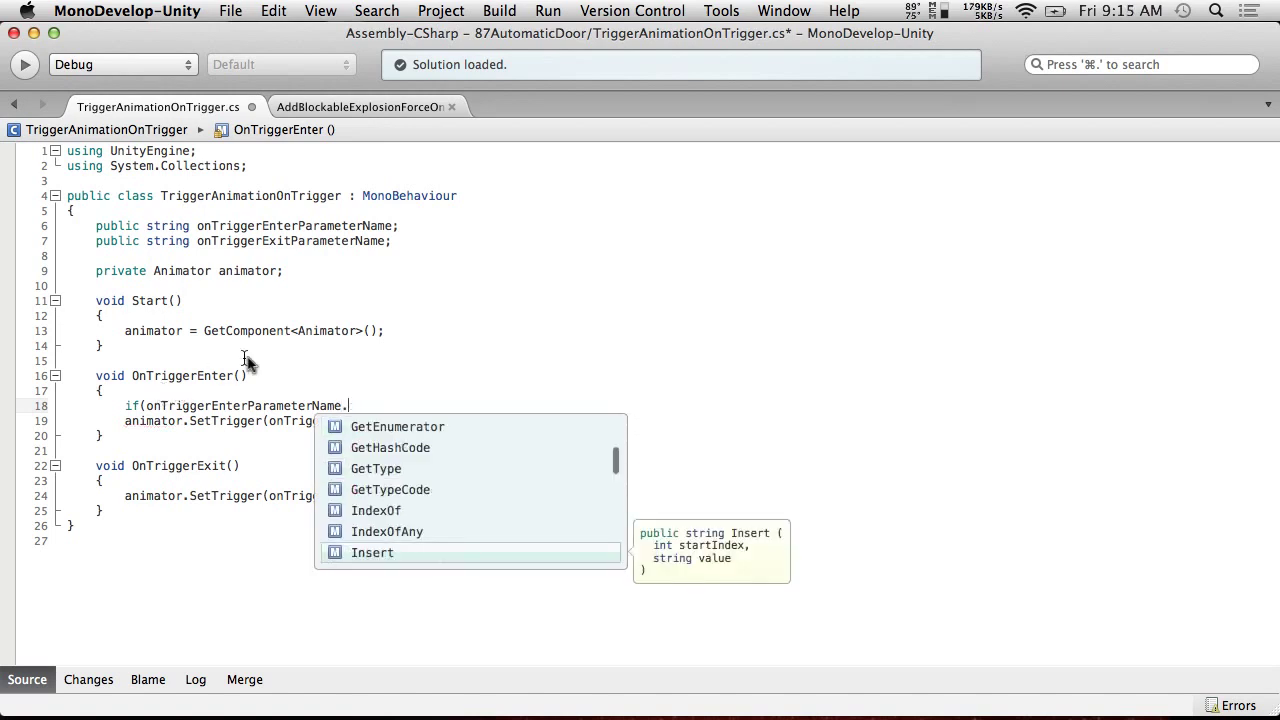
scroll(526, 516, "down", 3)
scroll(526, 516, "down", 4)
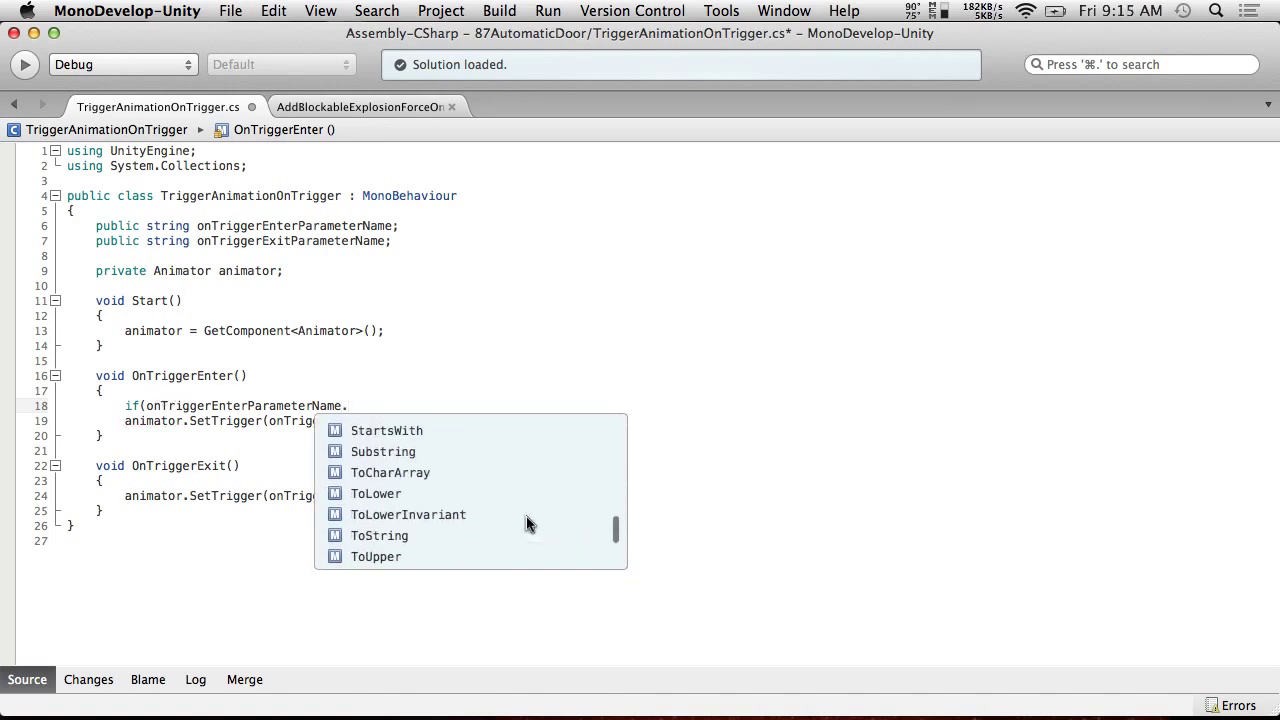
scroll(526, 516, "up", 10)
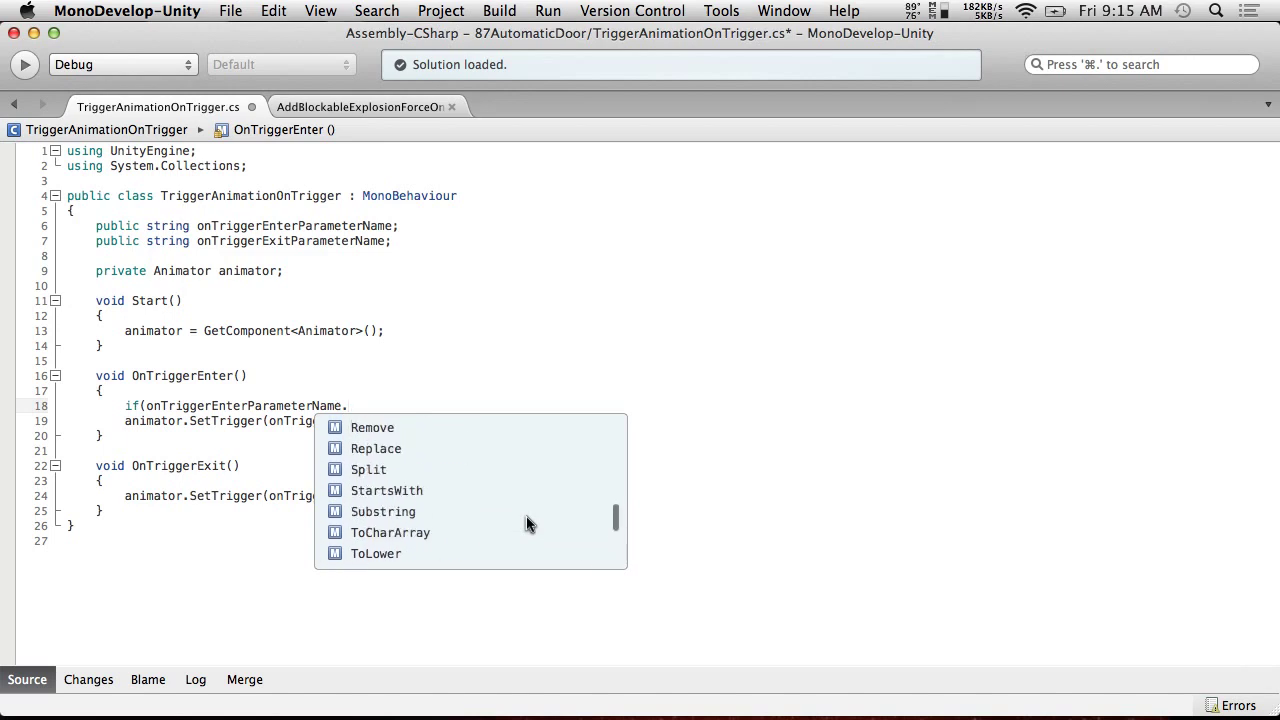
scroll(526, 516, "up", 2)
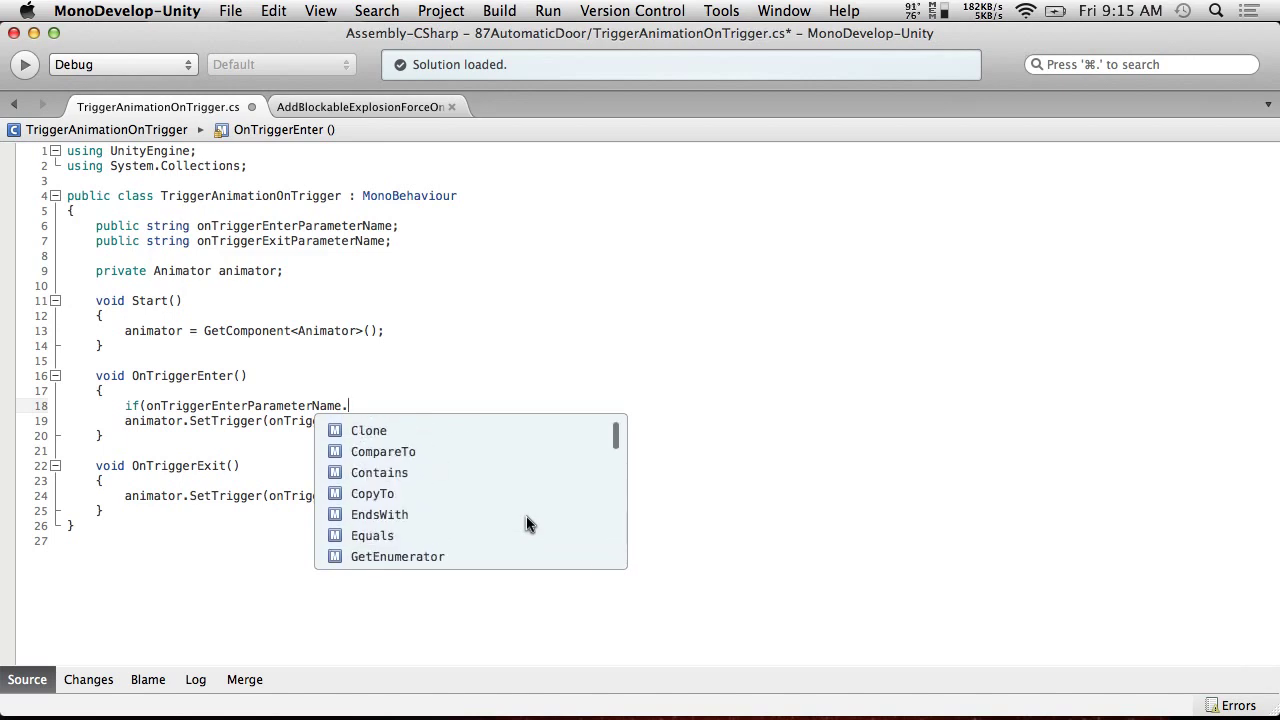
key("BackSpace")
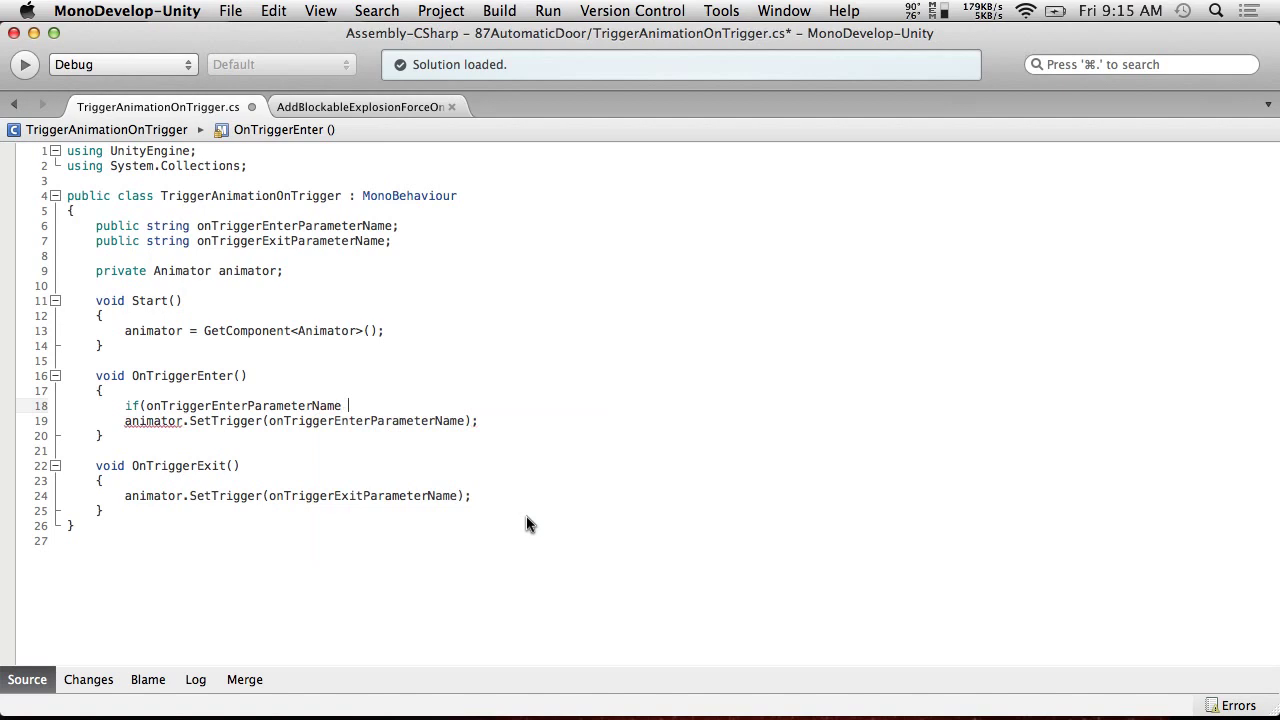
Step: Complete the if condition in OnTriggerEnter with != null and enclose the indented SetTrigger call in its braces
type("!= null)")
key("Return")
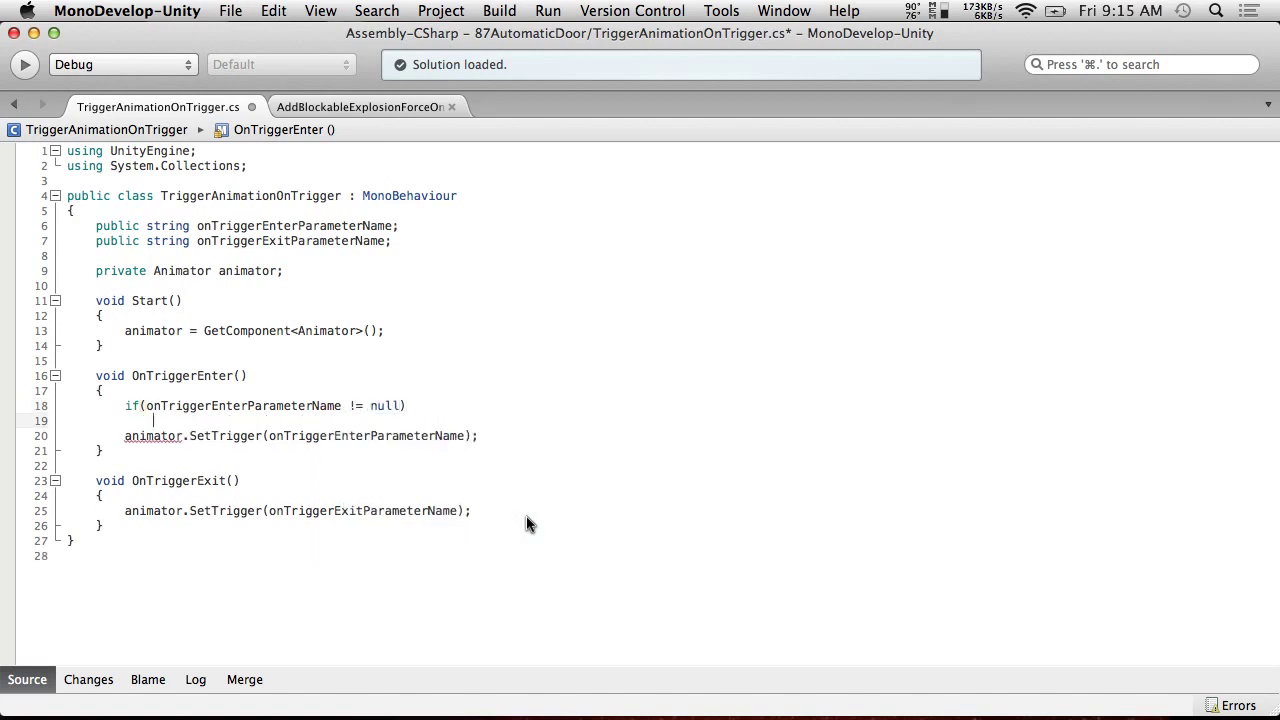
type("{")
left_click(519, 439)
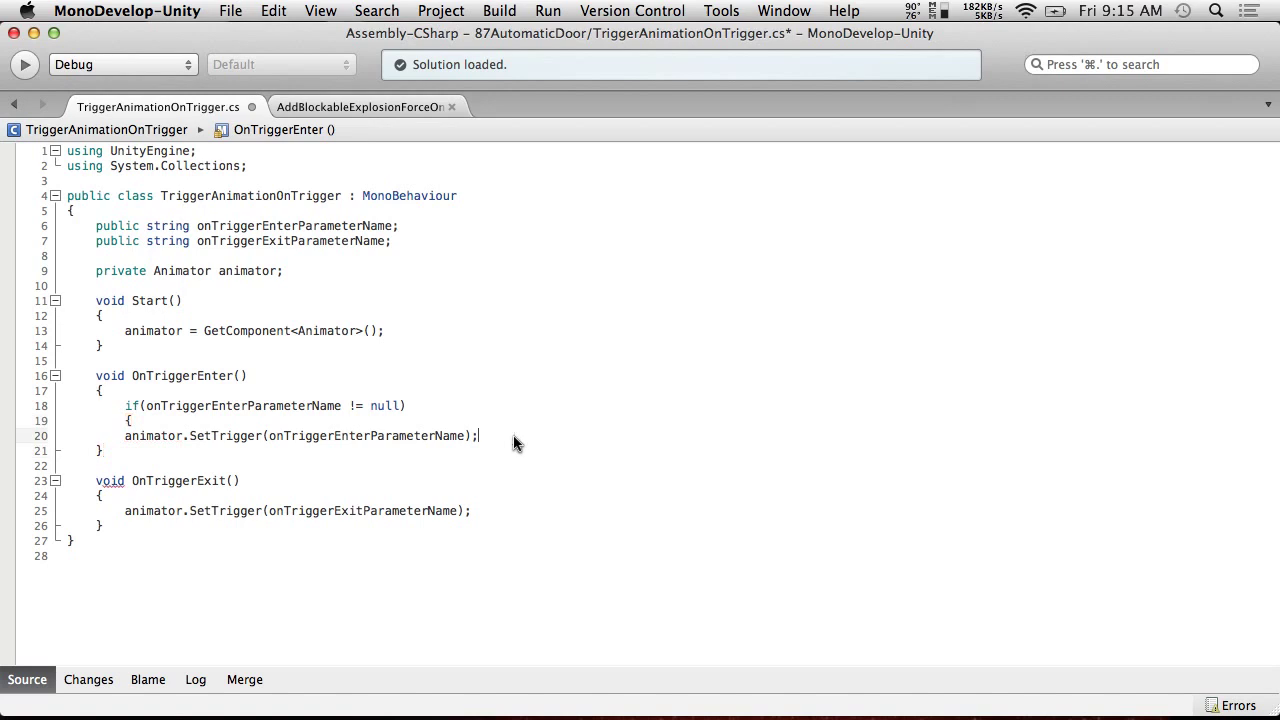
key("Return")
type("}")
left_click(100, 438)
key("Tab")
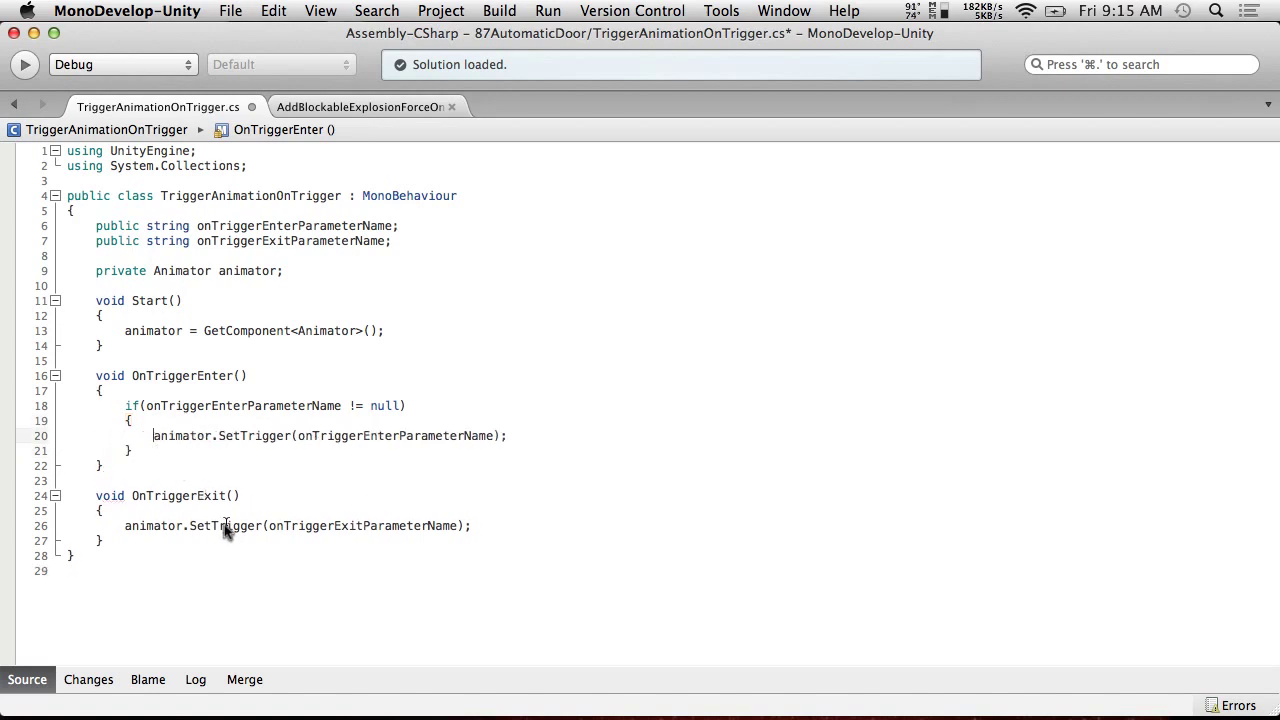
Step: Copy the null check and its opening brace to the start of OnTriggerExit, changing the checked variable to onTriggerExitParameterName
left_click(44, 408)
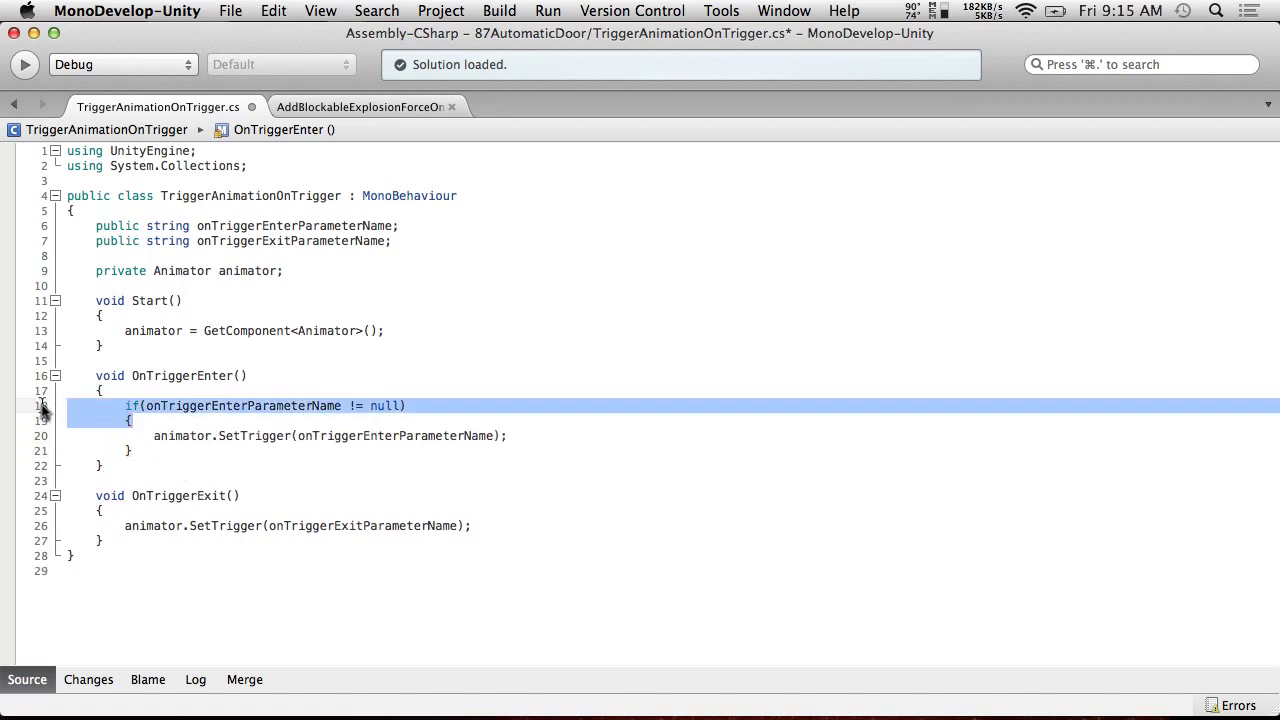
left_click(149, 513)
key("Return")
type("if(onTriggerEnterParameterName != null) {")
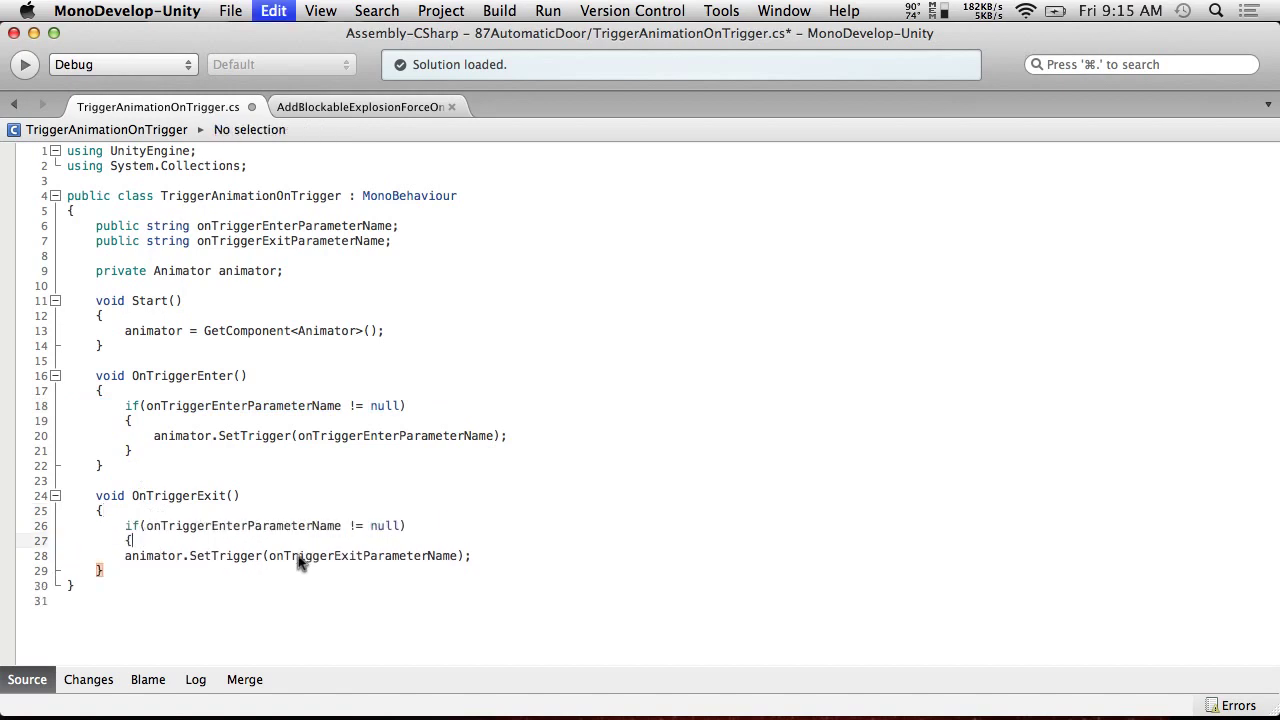
left_click(249, 525)
key("BackSpace")
key("BackSpace")
key("BackSpace")
key("BackSpace")
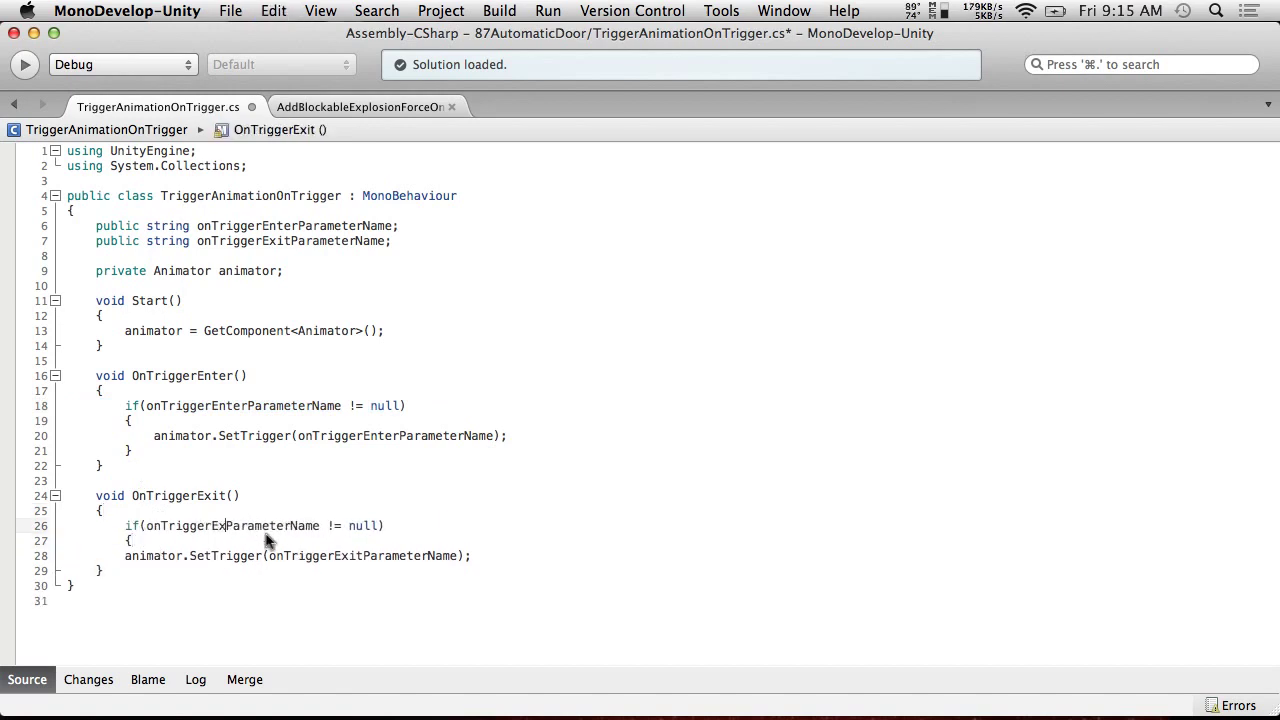
type("xit")
Step: Indent the SetTrigger call in OnTriggerExit inside a closed if block and save the script
left_click(127, 556)
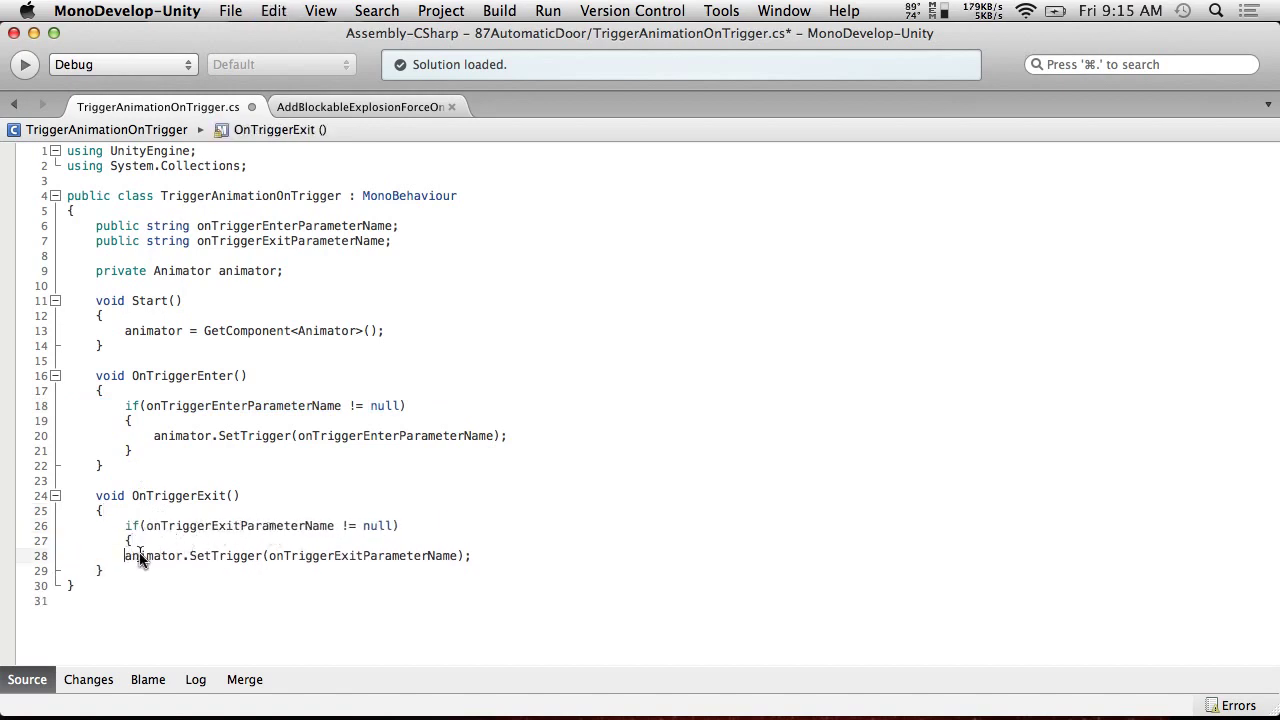
key("Tab")
left_click(537, 558)
key("Return")
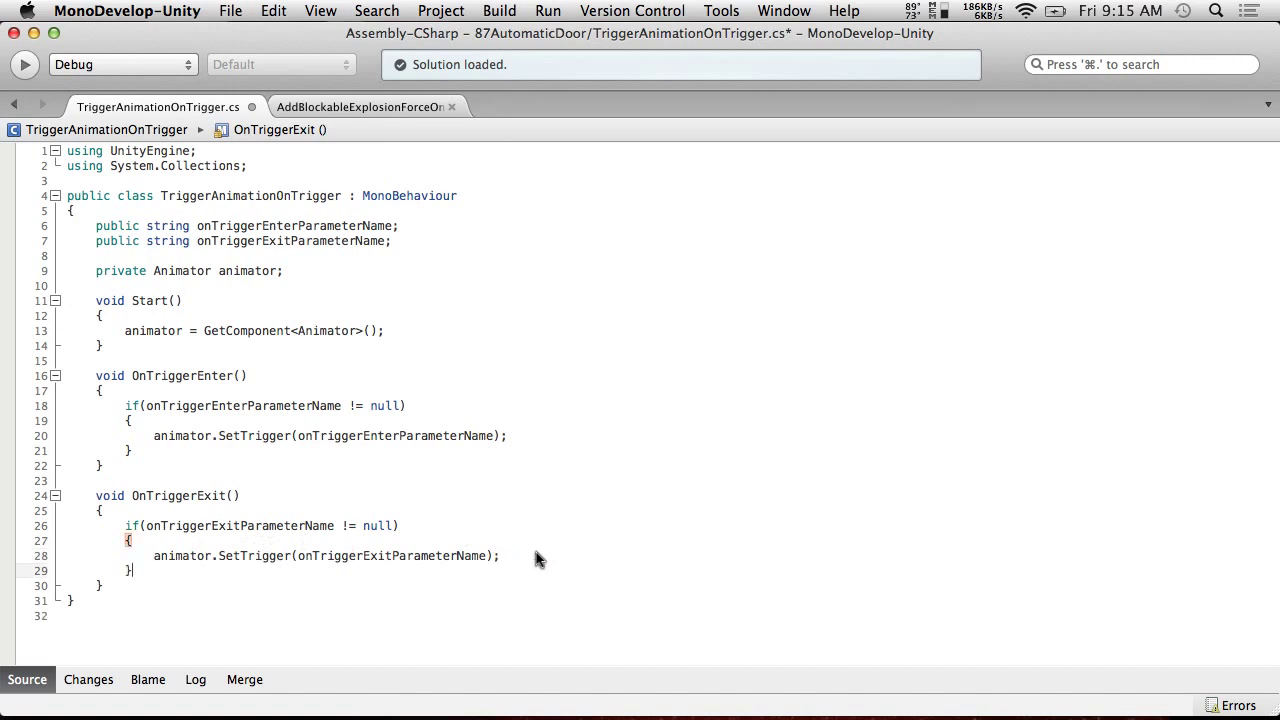
left_click(273, 10)
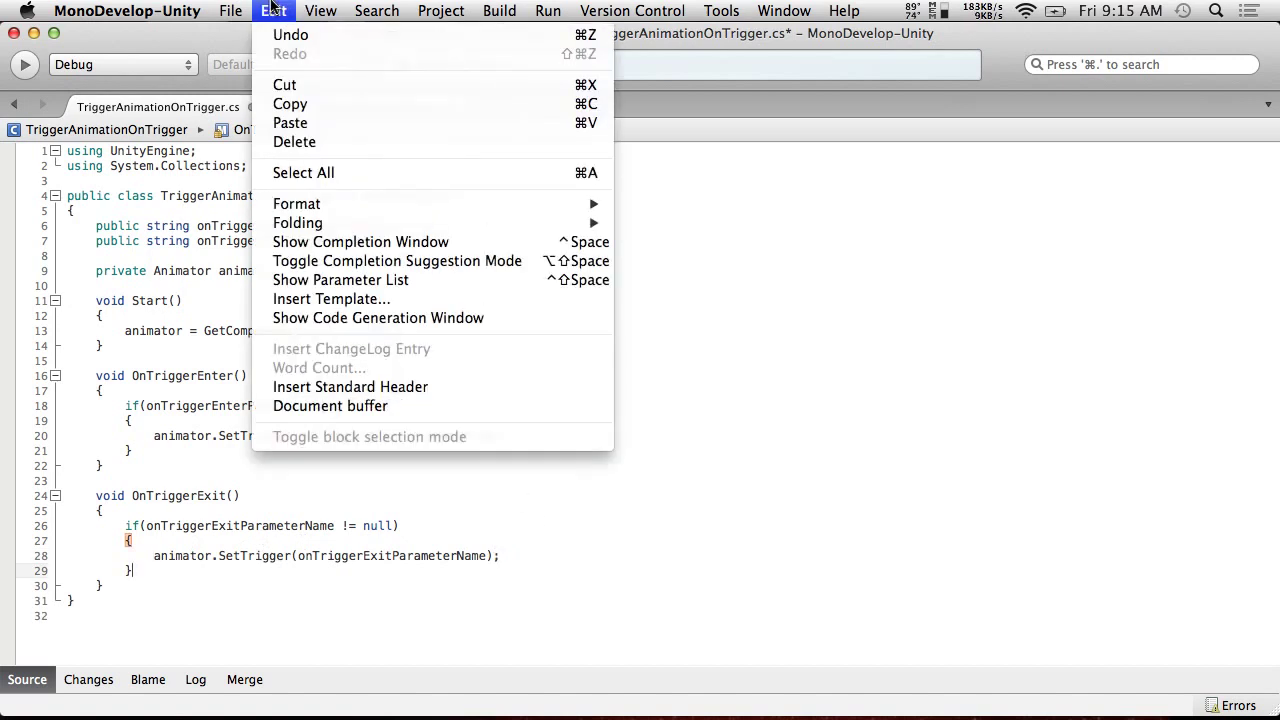
left_click(250, 84)
Step: Switch to Unity and select the Door object with the Scene view showing
key("super+Tab")
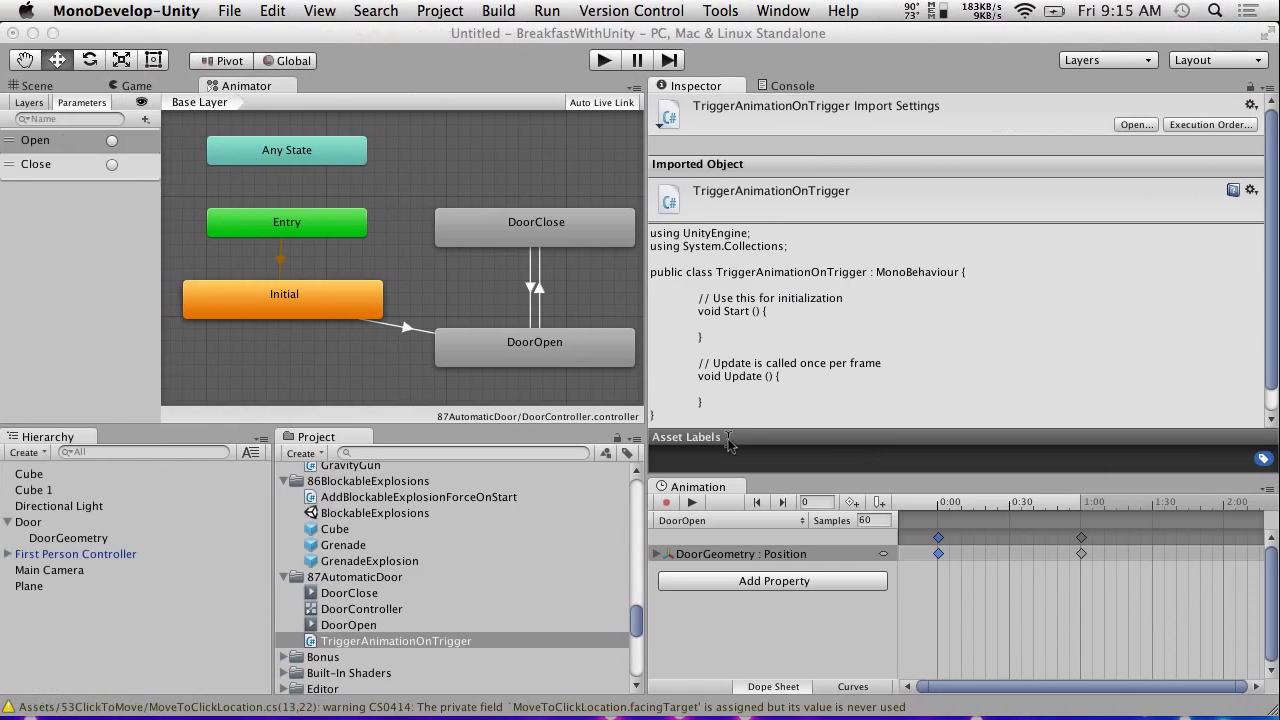
left_click(42, 88)
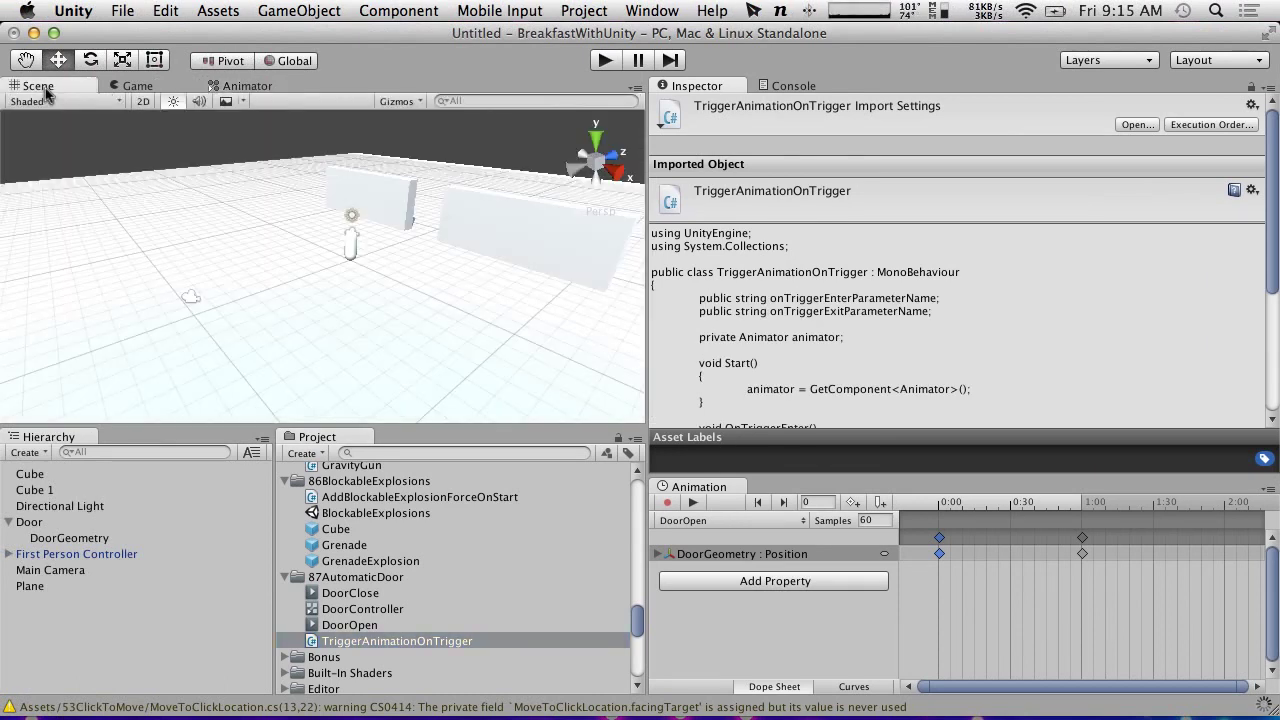
left_click(42, 524)
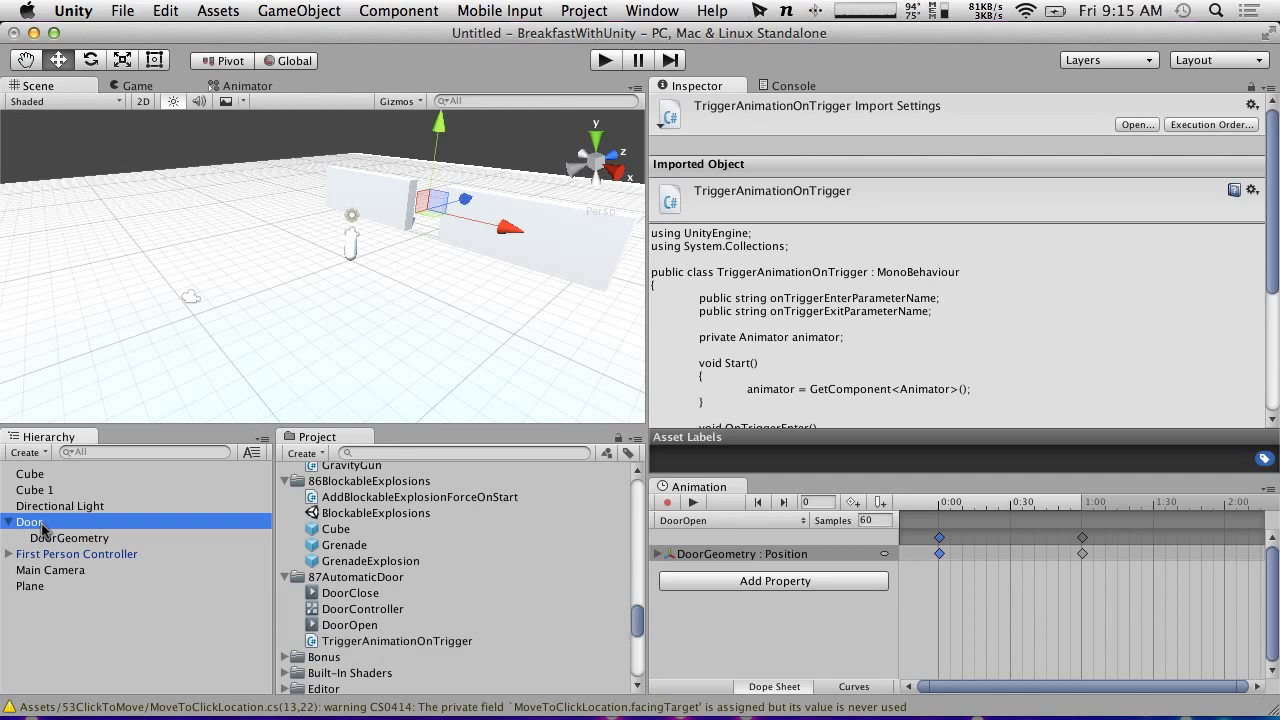
left_click(1090, 161)
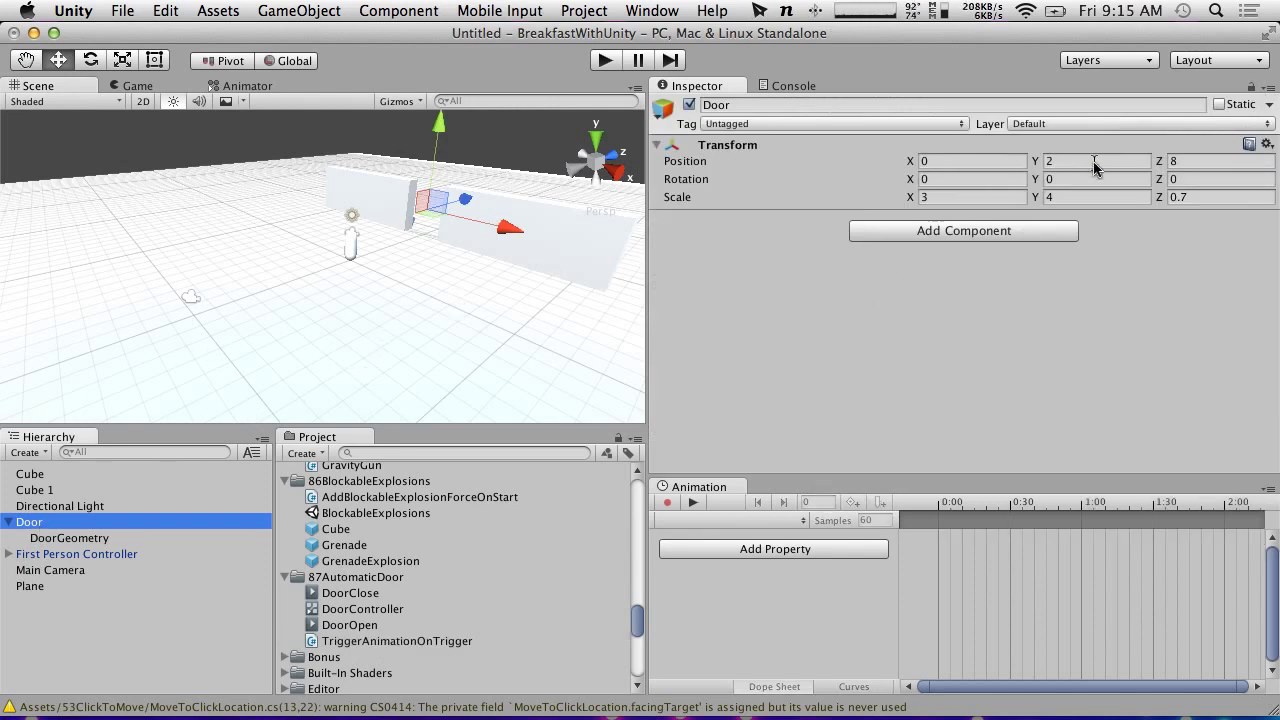
type("0")
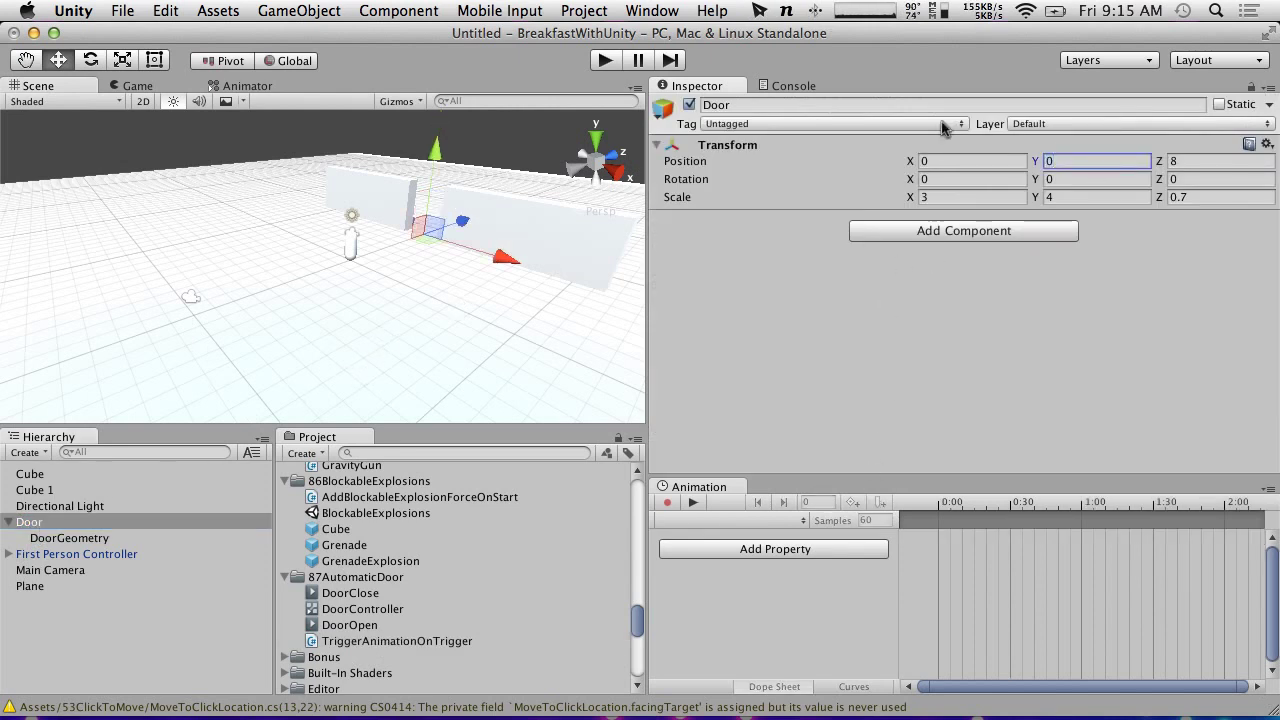
type("2")
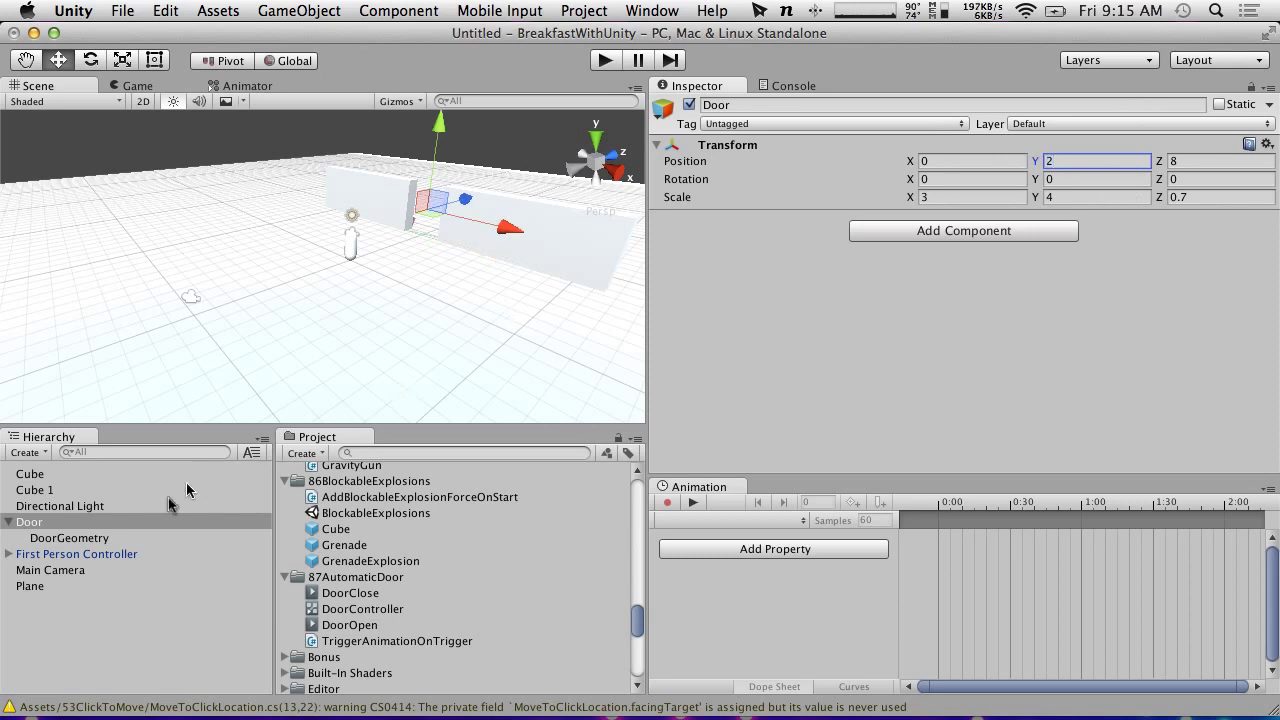
Step: Set the Y position of DoorGeometry to 0
left_click(100, 537)
left_click(1085, 161)
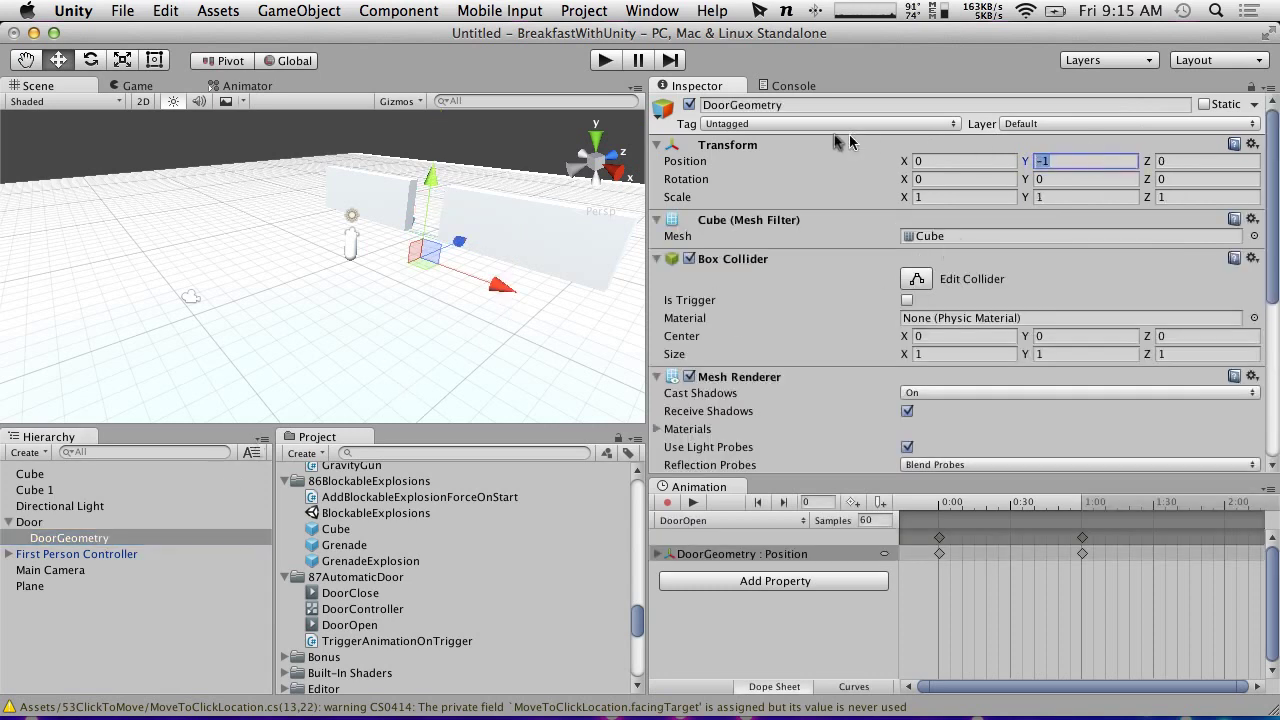
key("BackSpace")
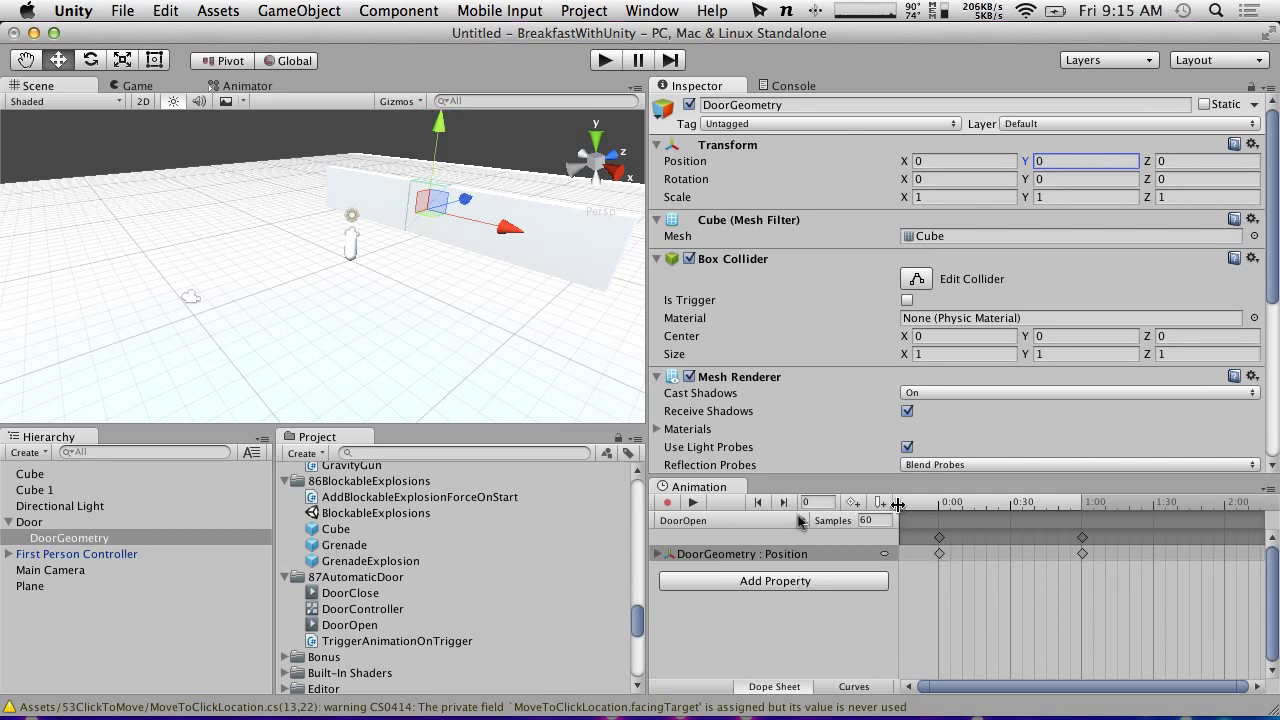
Step: Select the Door object and briefly run the scene in play mode to check the door, stopping it again
left_click(46, 523)
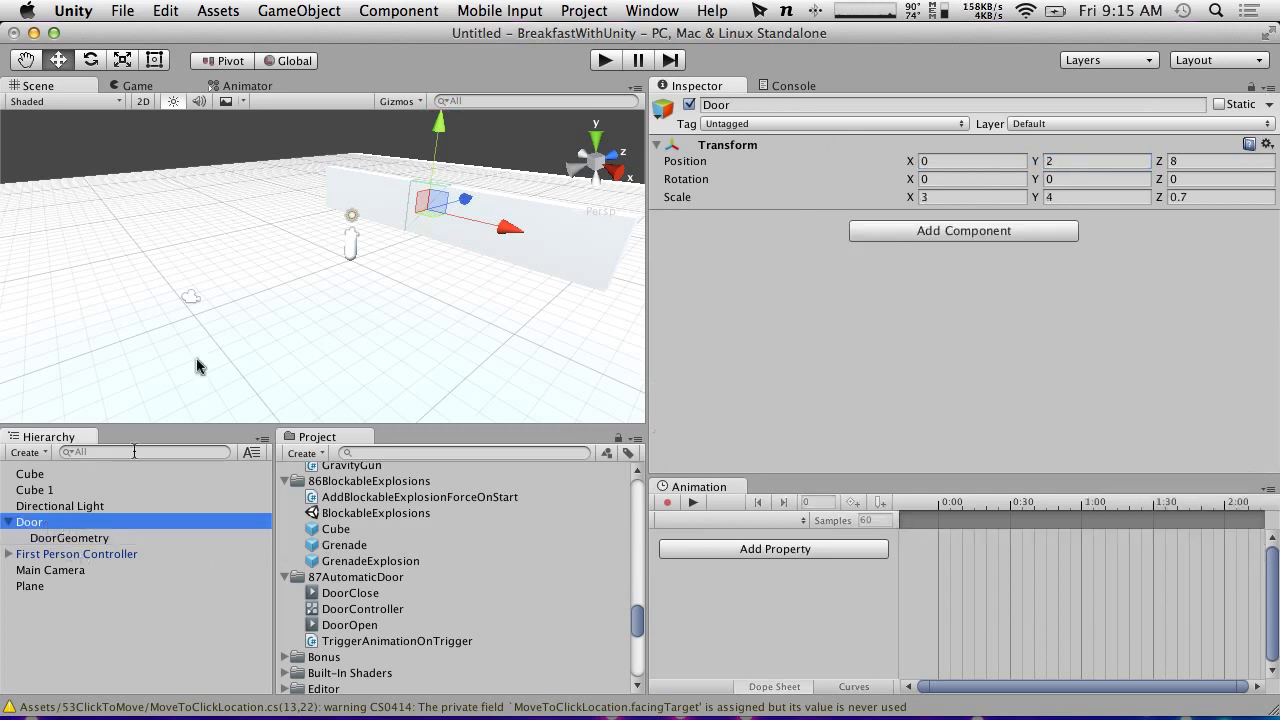
left_click(605, 60)
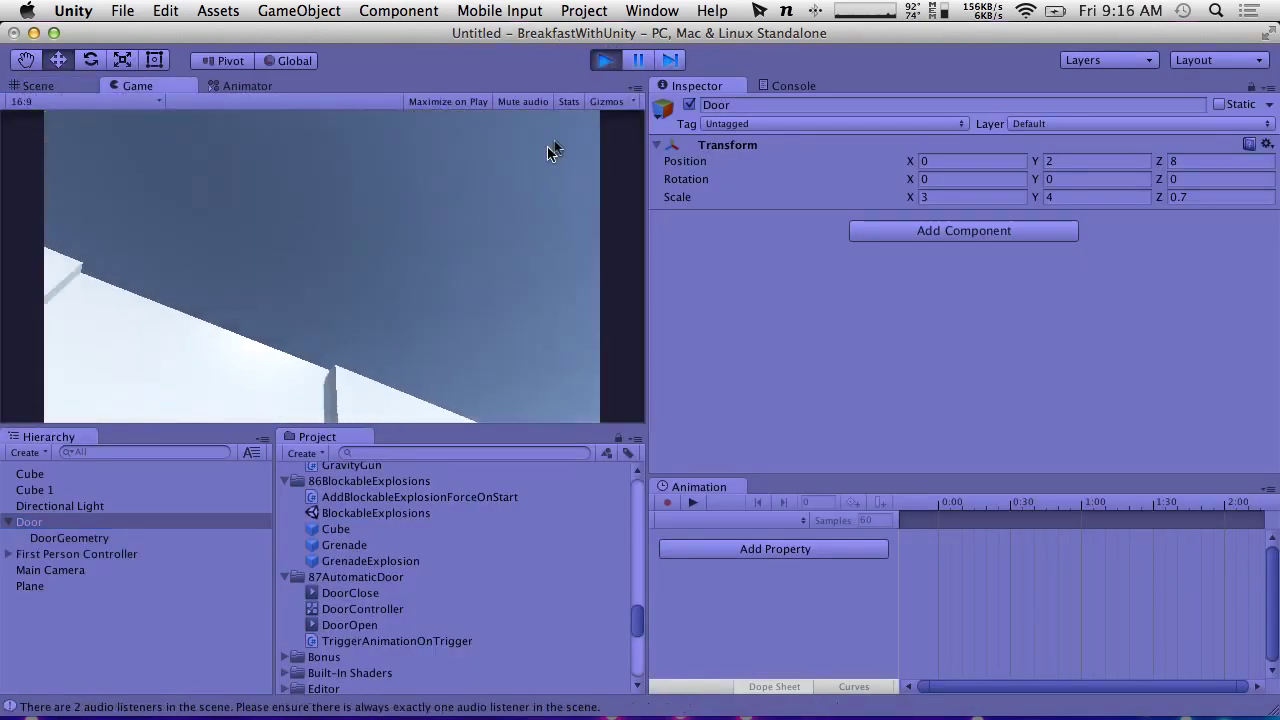
left_click(605, 60)
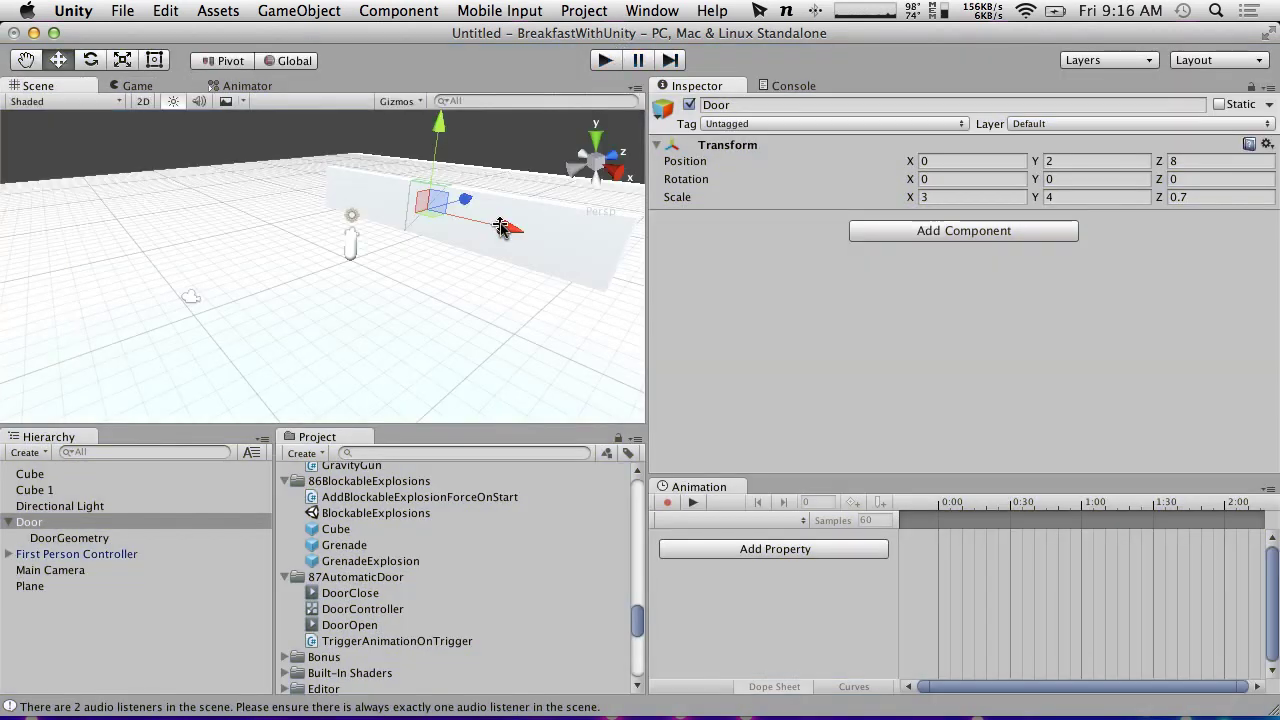
Step: Create an empty GameObject with a Rigidbody component and make it a child of Door
left_click(42, 453)
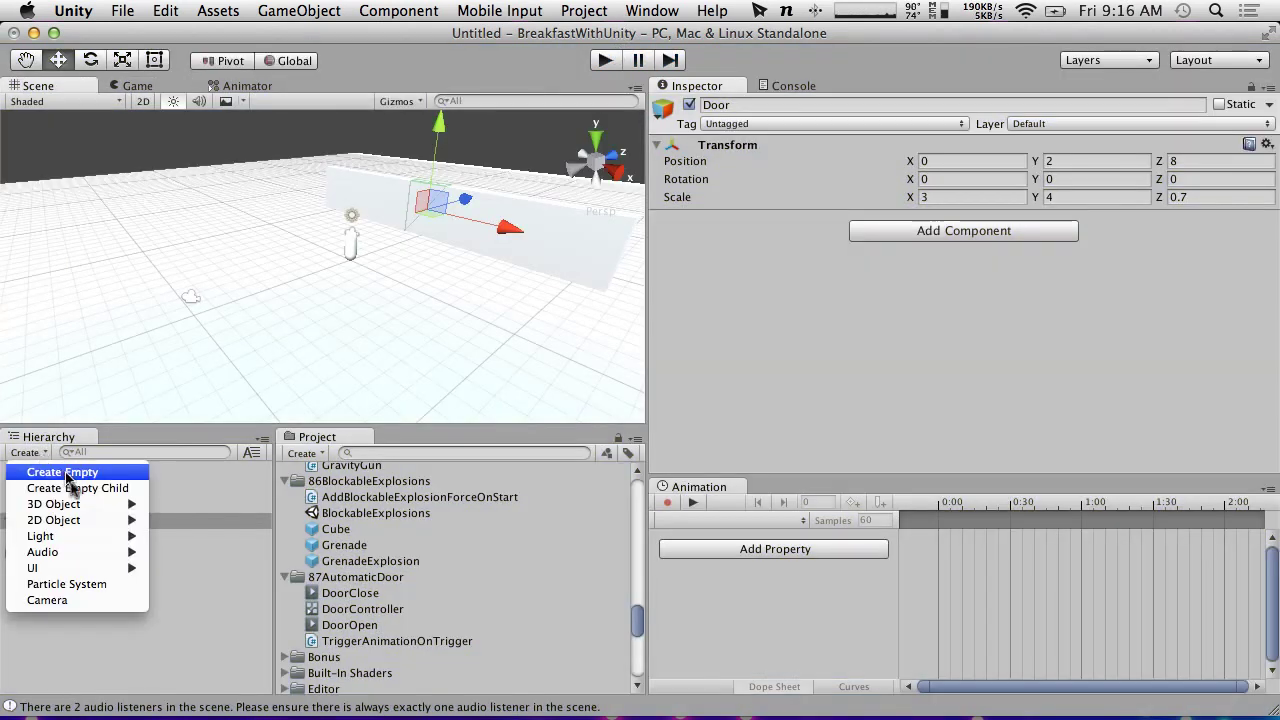
mouse_move(85, 505)
left_click(62, 472)
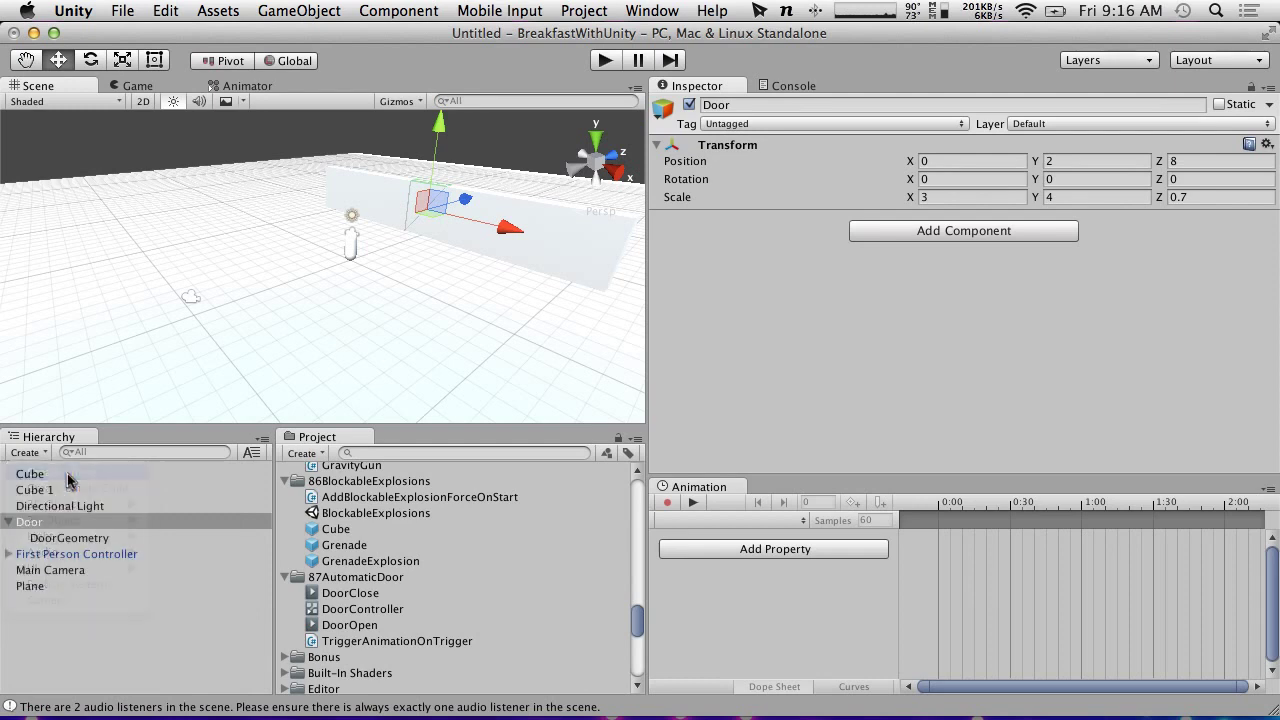
left_click(495, 10)
mouse_move(398, 10)
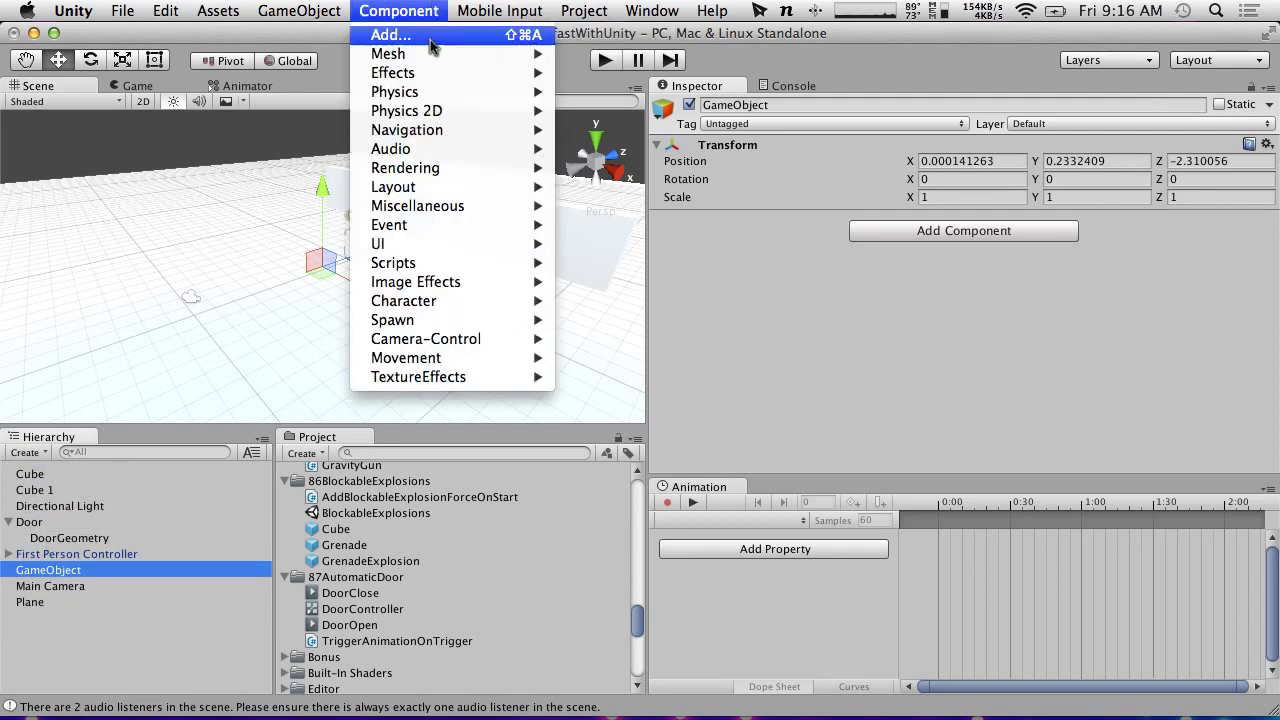
mouse_move(431, 100)
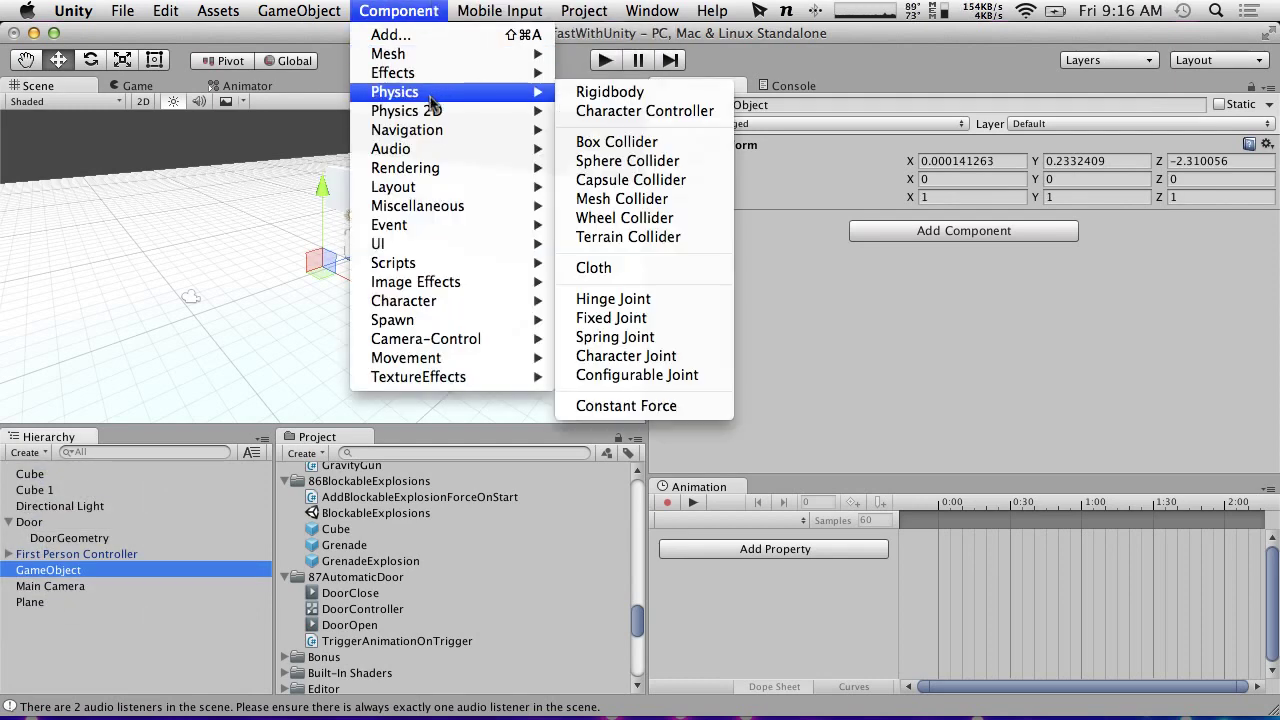
left_click(610, 92)
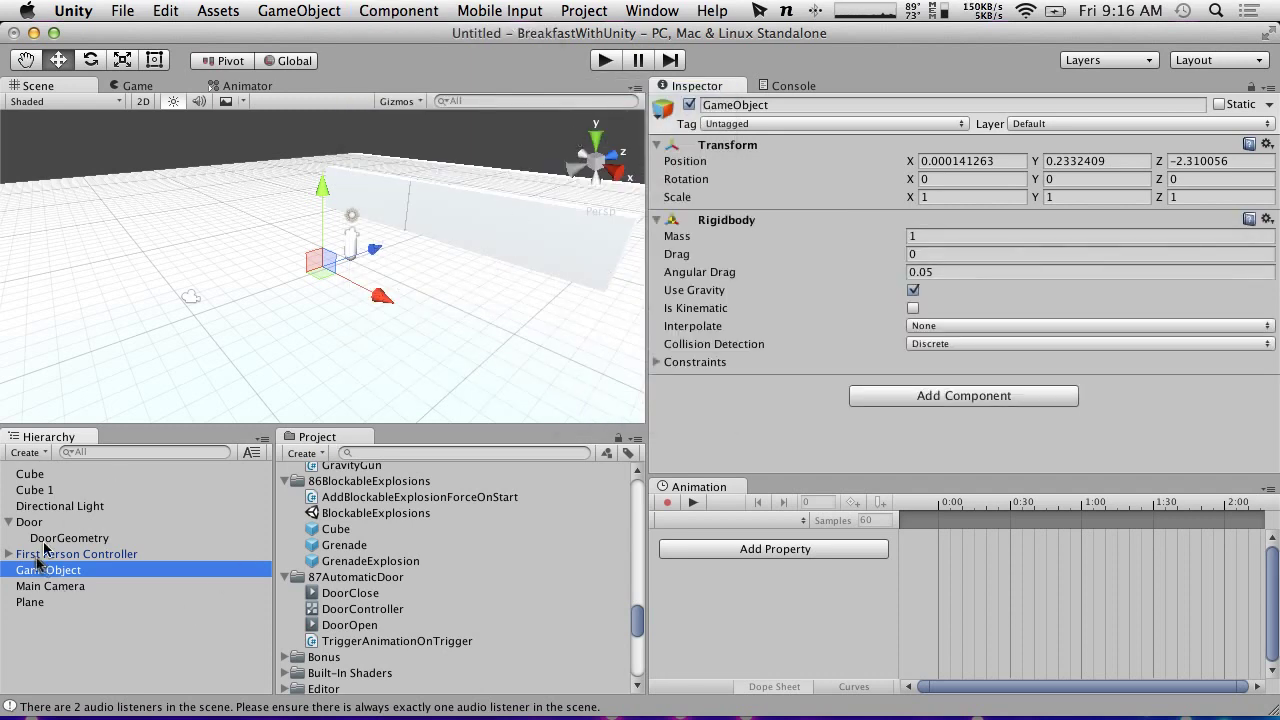
left_click_drag(38, 572, 50, 524)
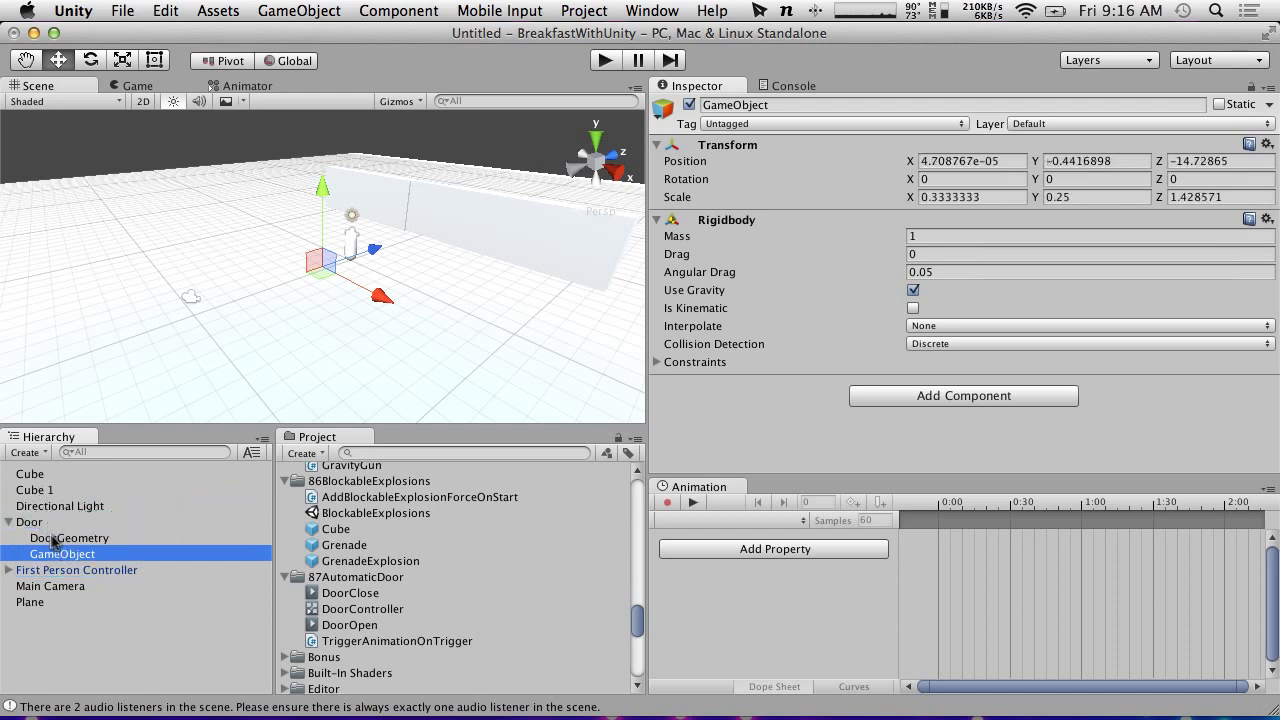
Step: Rename the new child GameObject of Door to DoorTrigger
key("Return")
key("BackSpace")
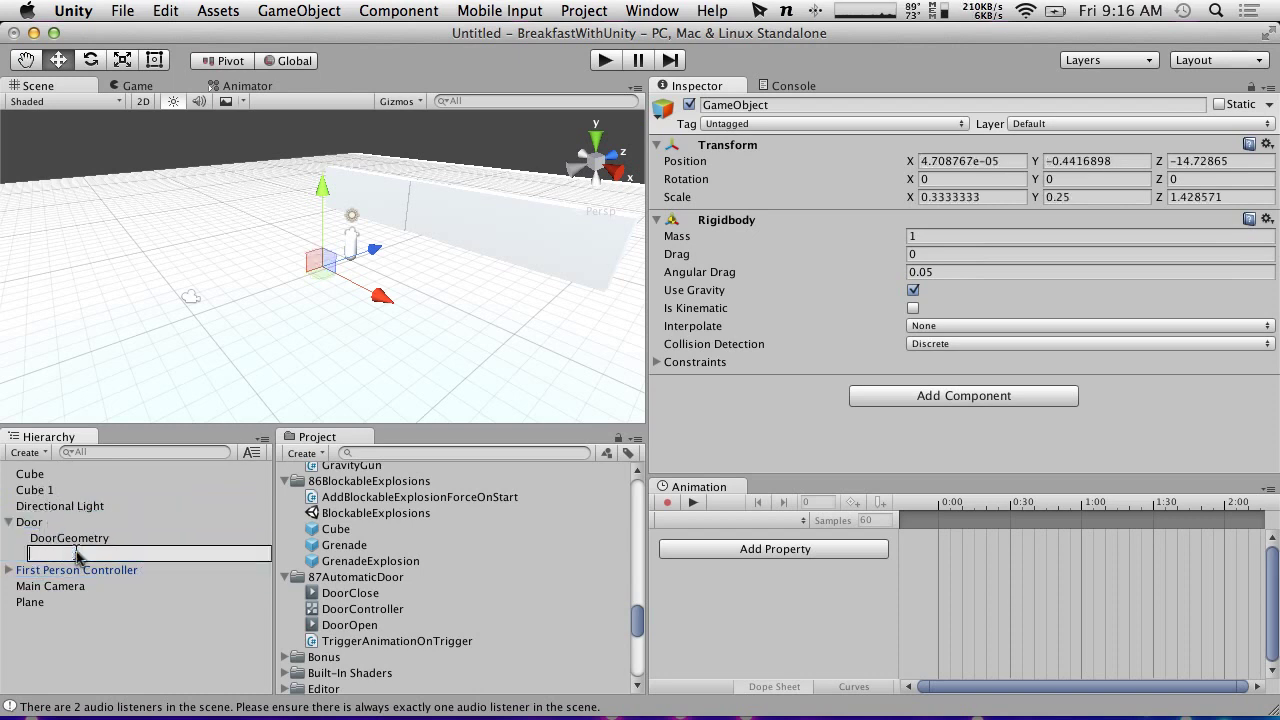
type("DoorTrigger")
key("Return")
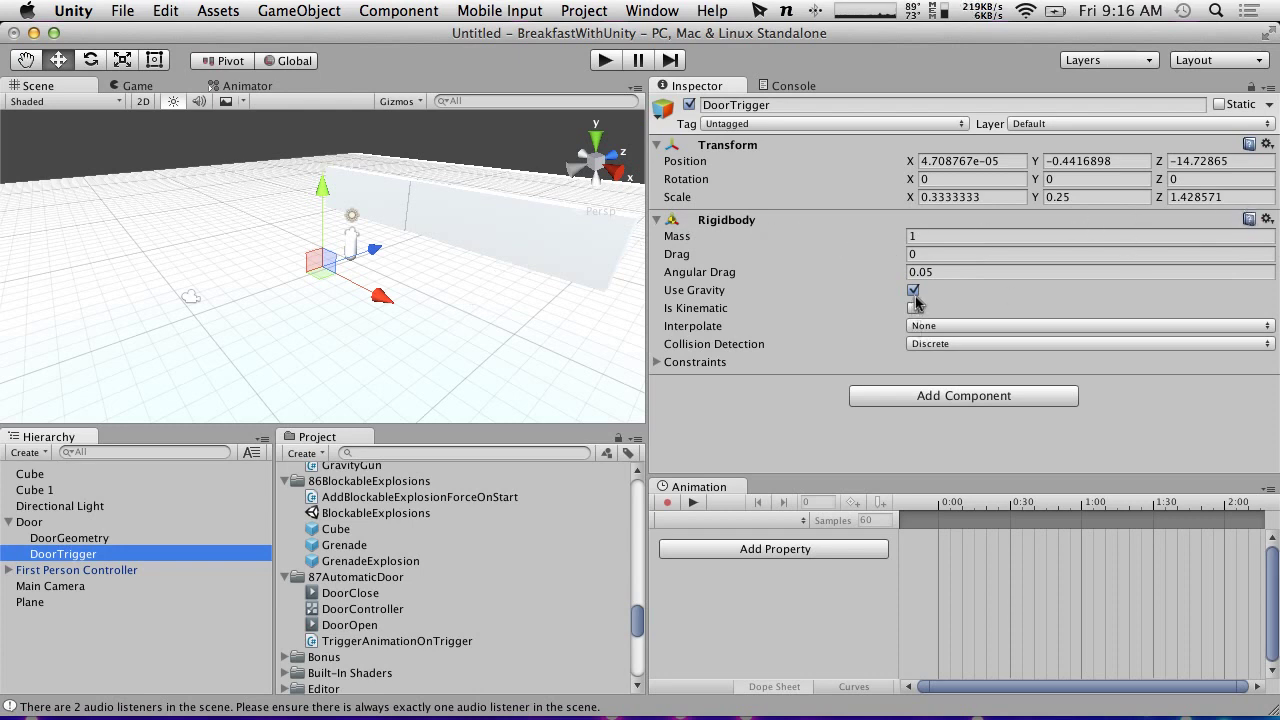
Step: Remove the Rigidbody from DoorTrigger and add a Box Collider component in its place
left_click(1266, 219)
left_click(1077, 266)
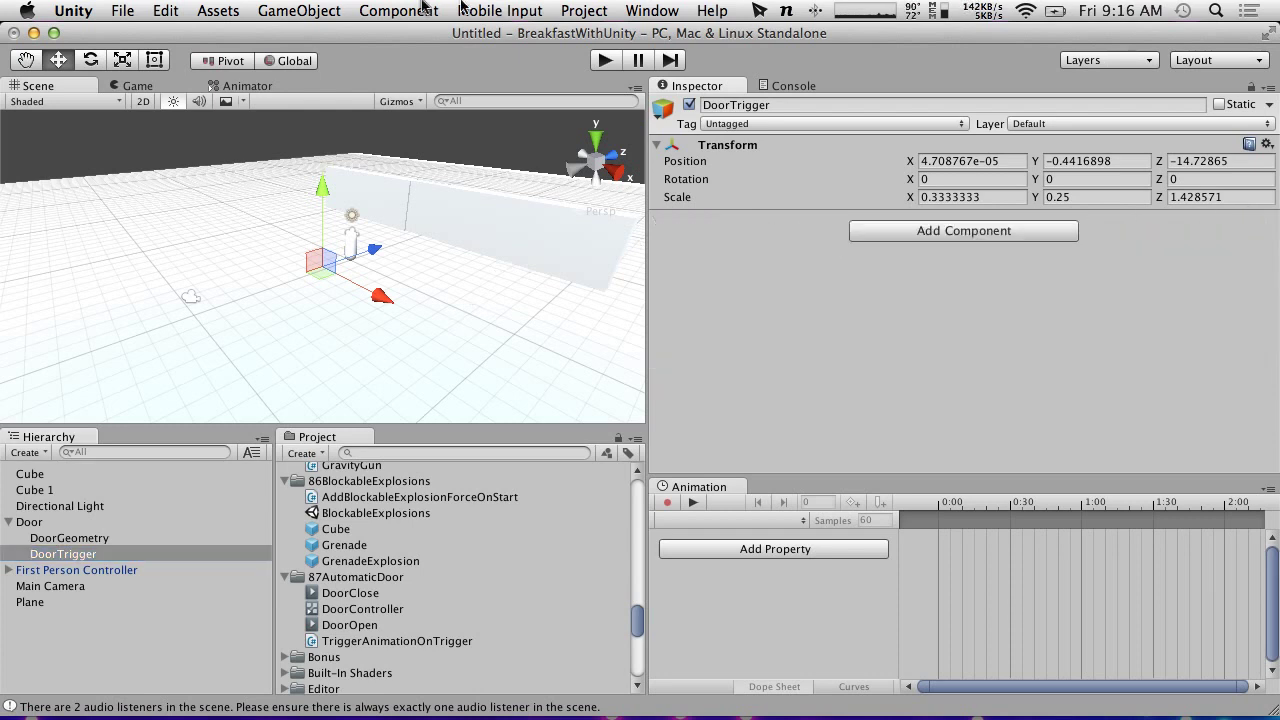
left_click(621, 11)
mouse_move(570, 8)
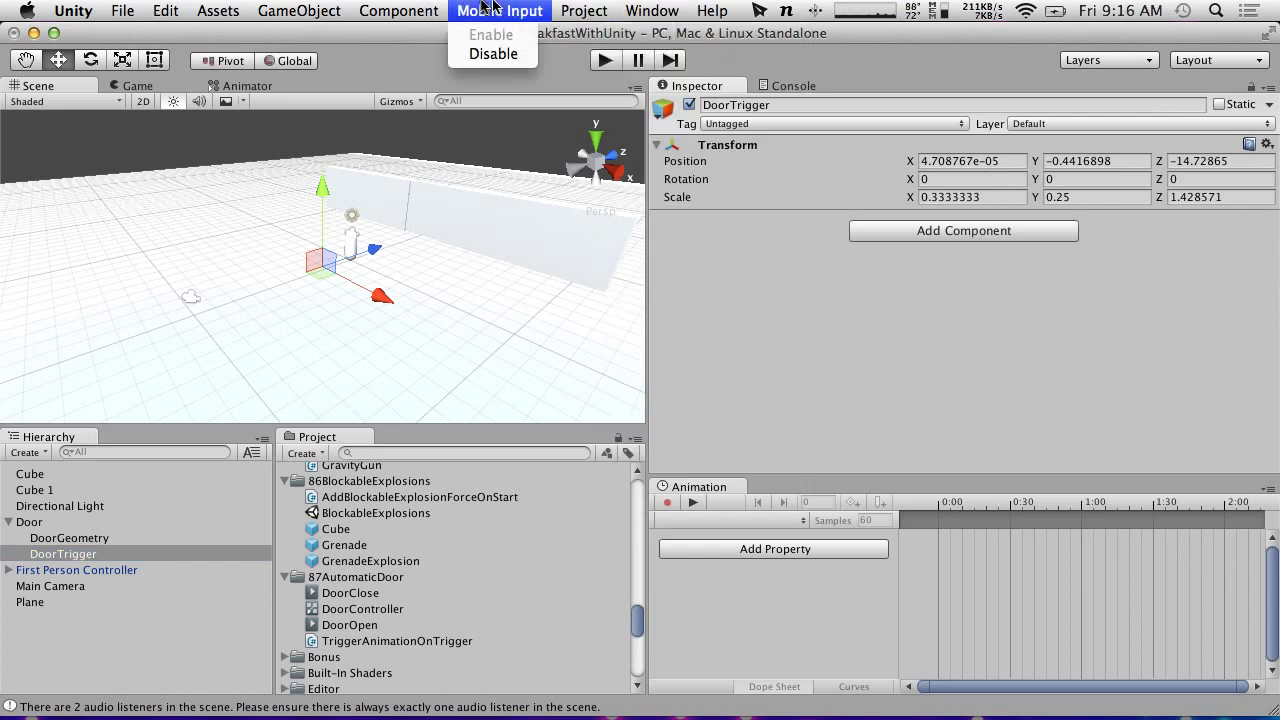
mouse_move(420, 11)
mouse_move(457, 93)
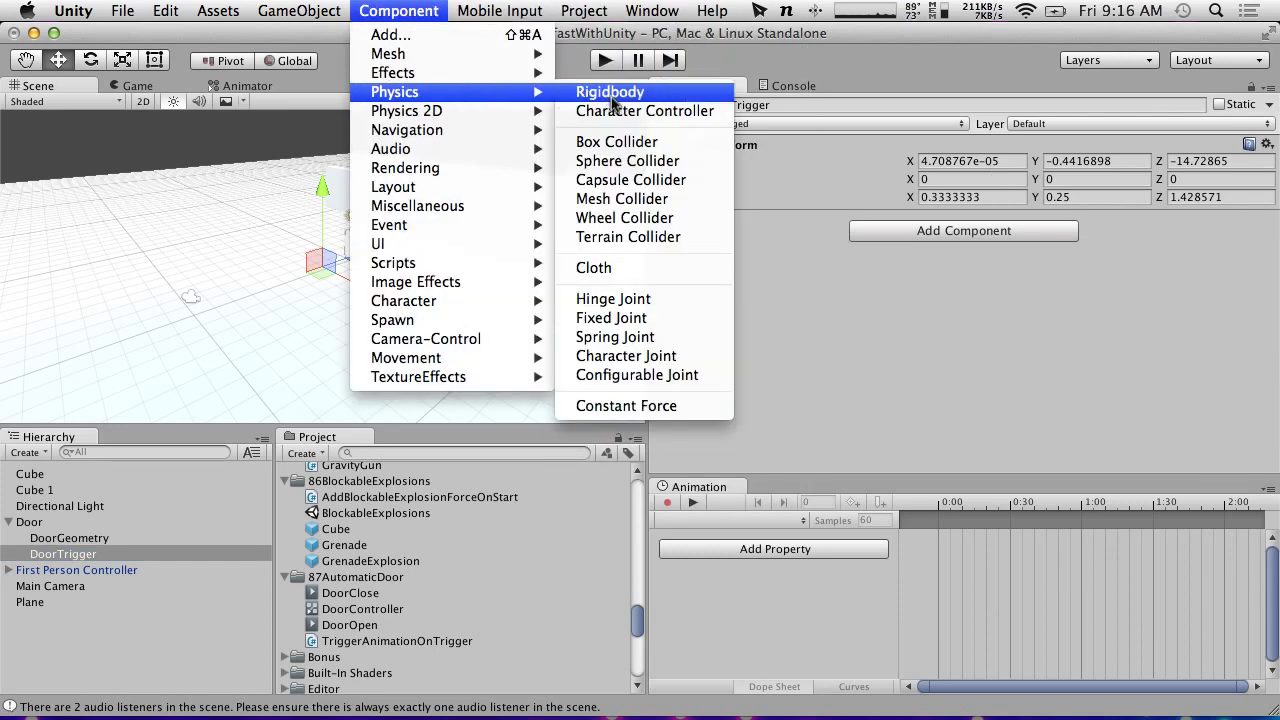
left_click(637, 146)
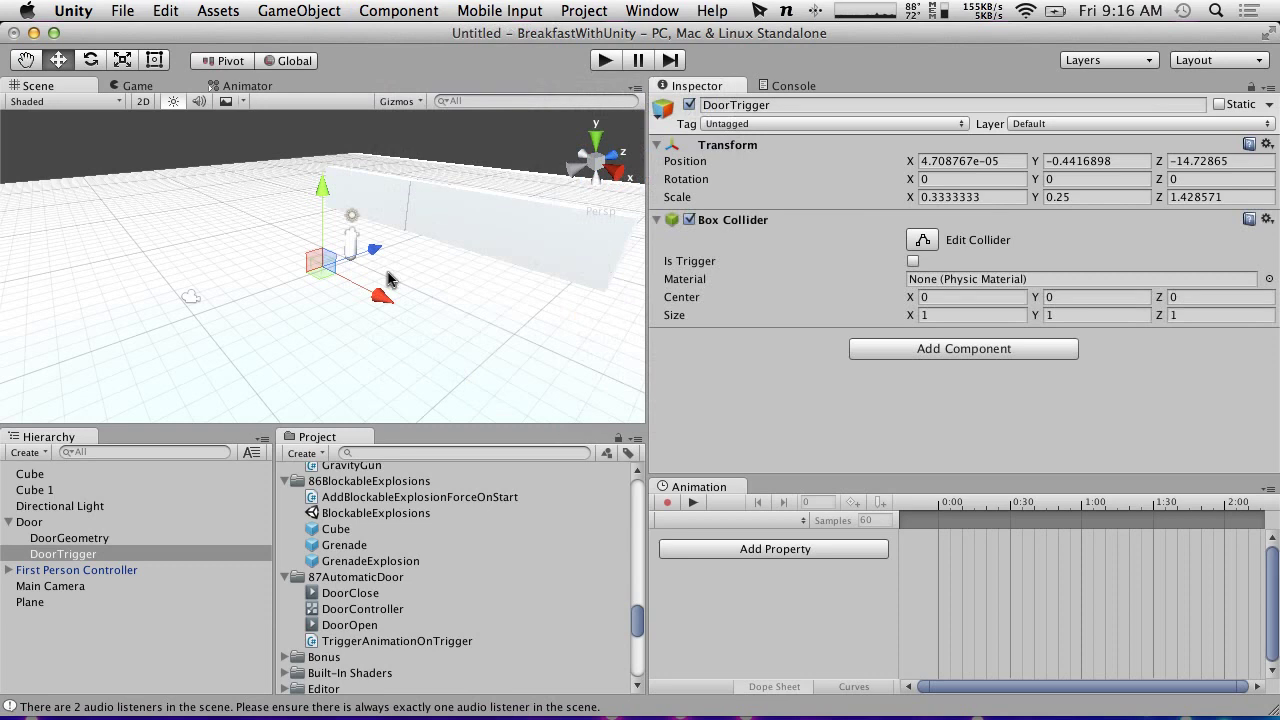
Step: Turn on Is Trigger for DoorTrigger's Box Collider and set the object's position to 0, 0, 0
left_click_drag(370, 253, 482, 225)
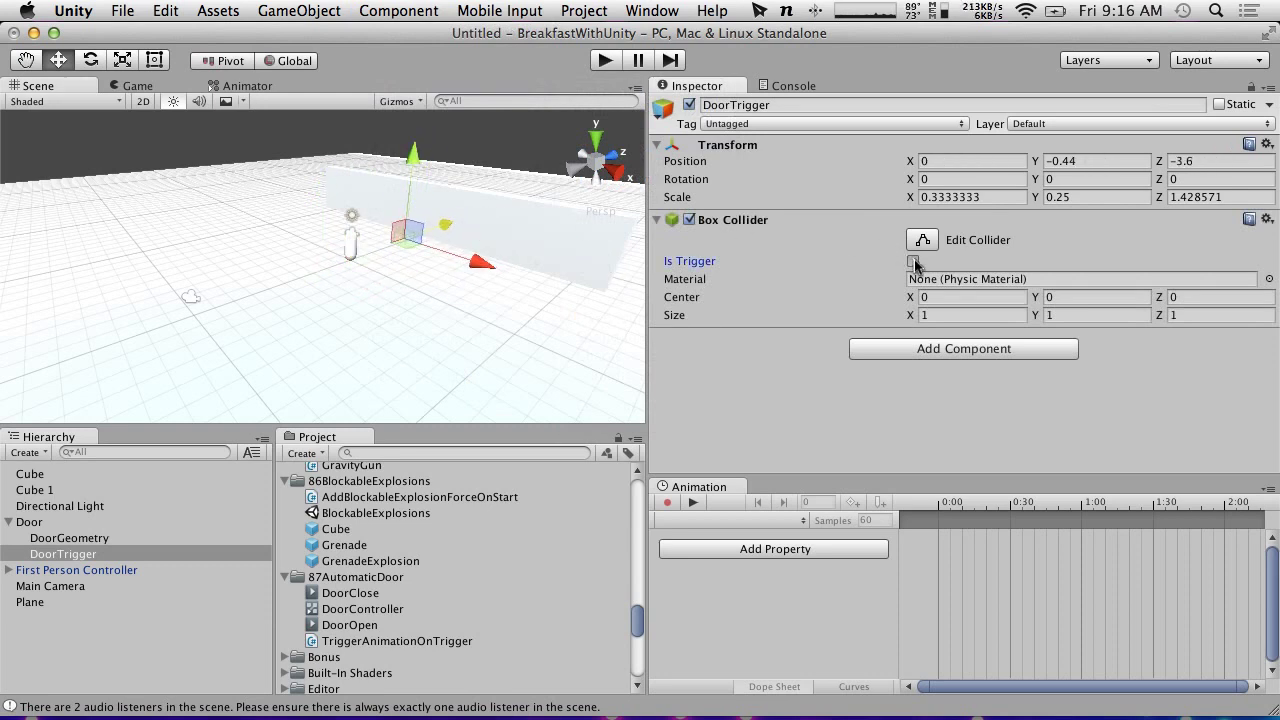
left_click(1092, 161)
type("0")
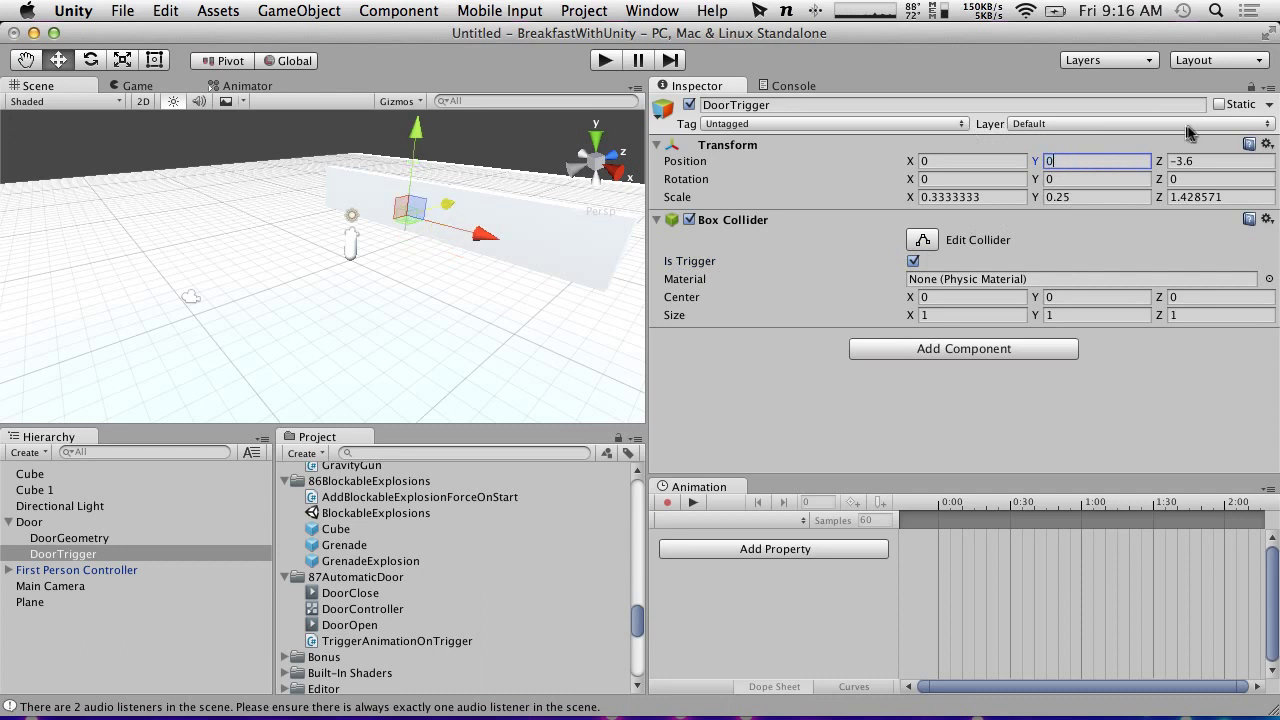
left_click(1210, 160)
type("0")
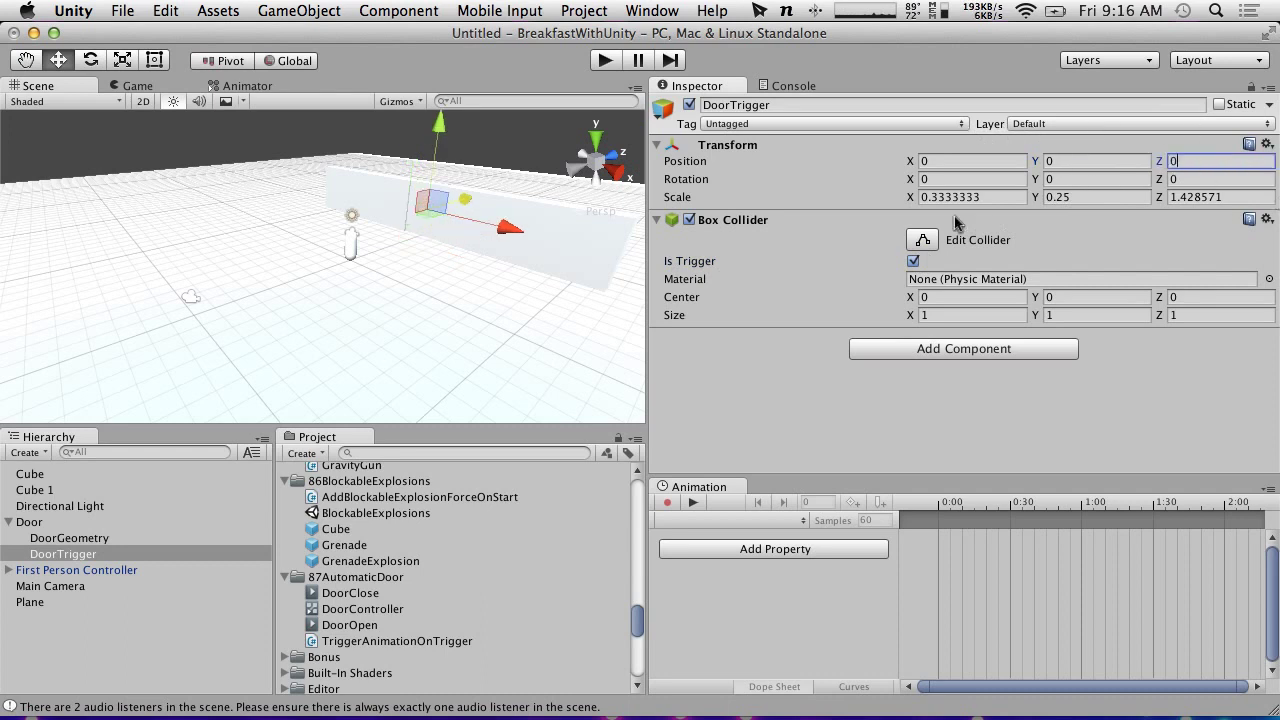
Step: Set DoorTrigger's scale to 1 on X, Y and Z
left_click(922, 197)
type("1")
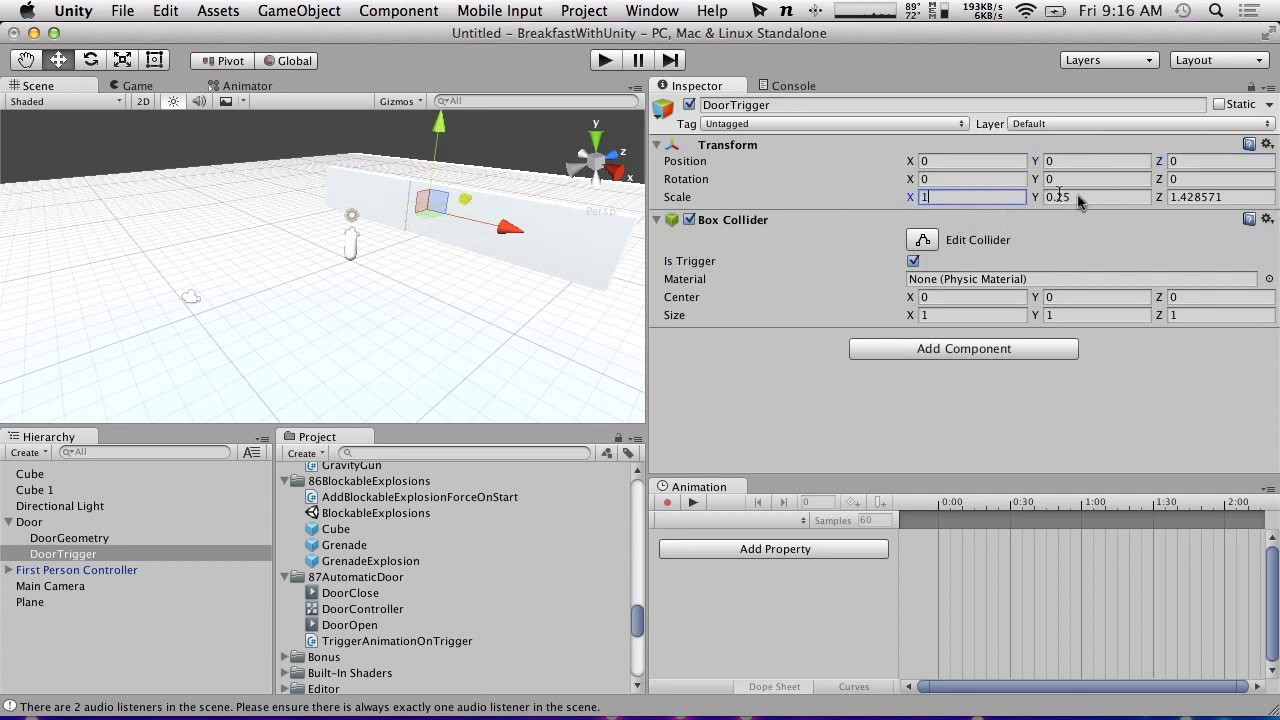
key("Tab")
type("1")
key("Tab")
type("1")
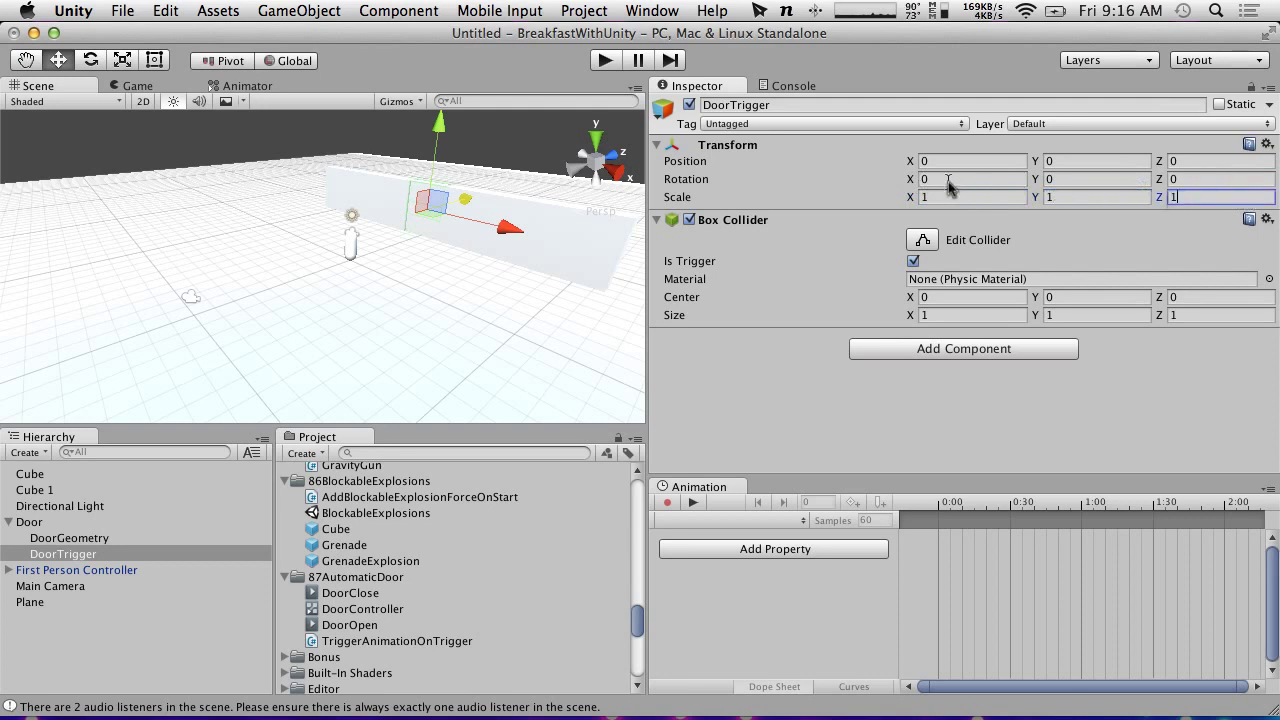
Step: Stretch DoorTrigger's Box Collider to a Z size of 10.69 so it extends through both sides of the door
scroll(360, 250, "up", 5)
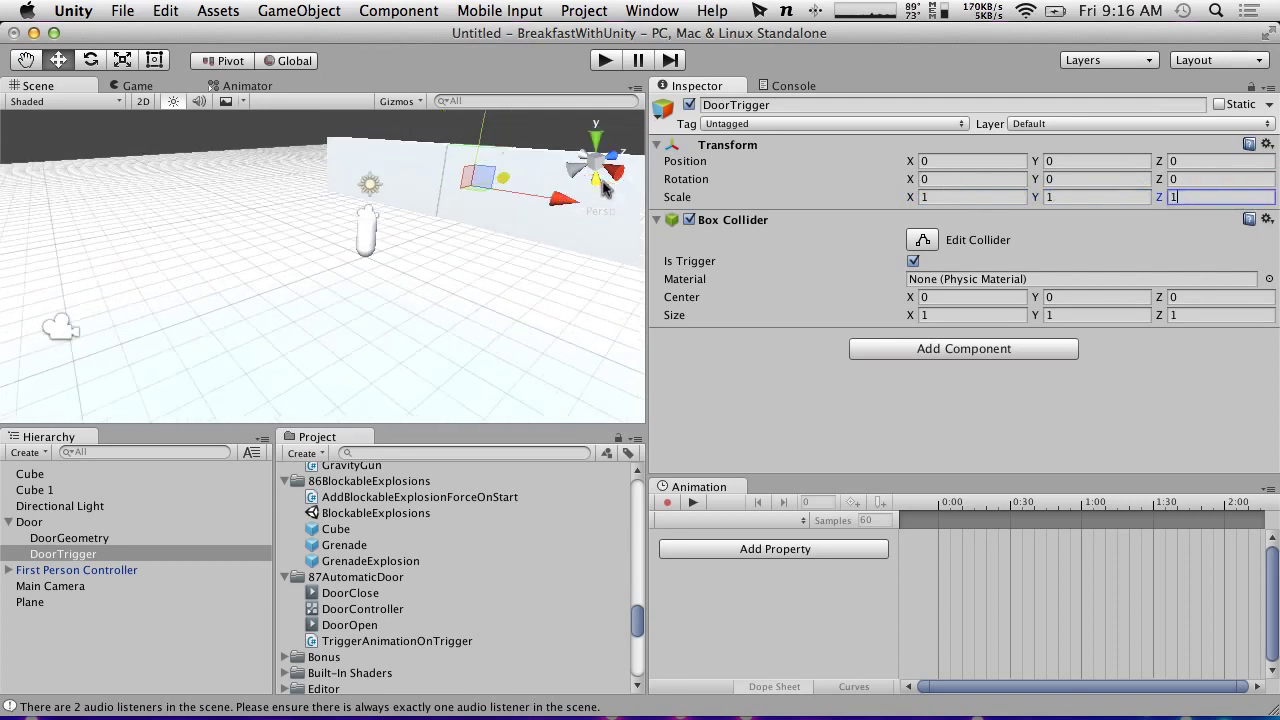
left_click(1180, 315)
type("1.01")
left_click_drag(1185, 318, 1275, 320)
left_click_drag(443, 249, 276, 280, "alt")
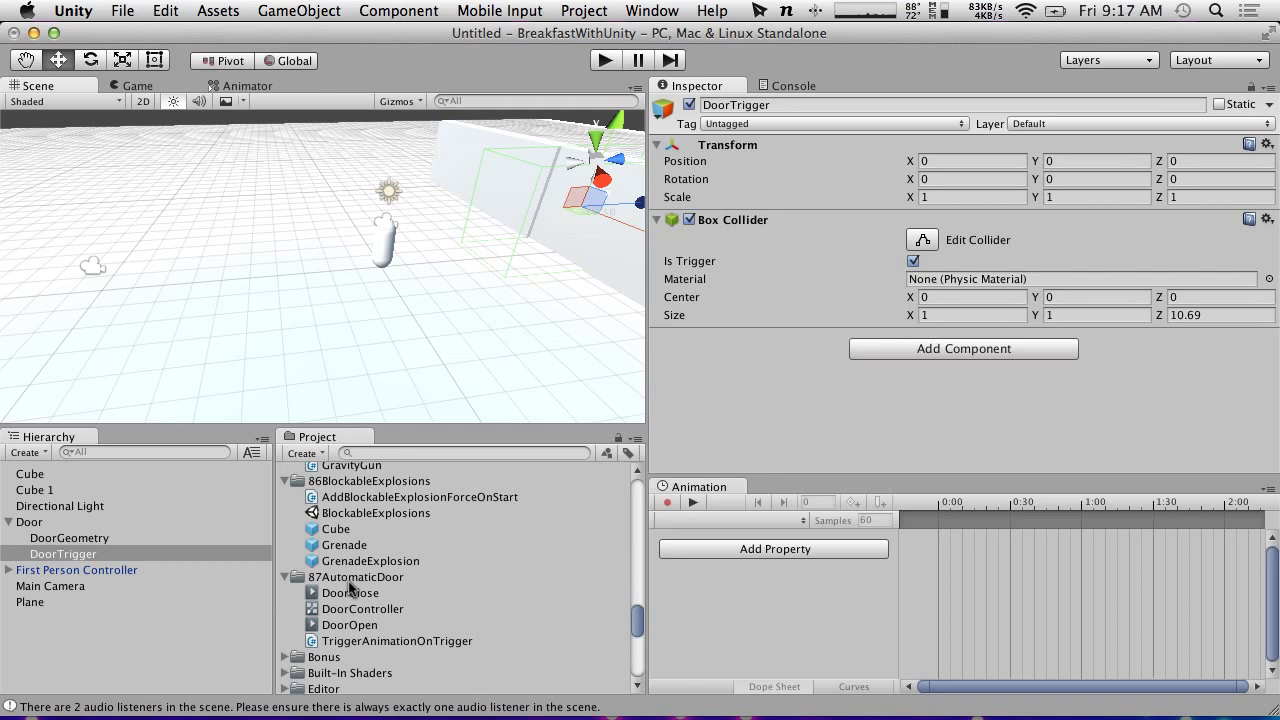
Step: Paste a copy of DoorTrigger's Box Collider onto DoorGeometry as a new component and remove that copy again
left_click(68, 538)
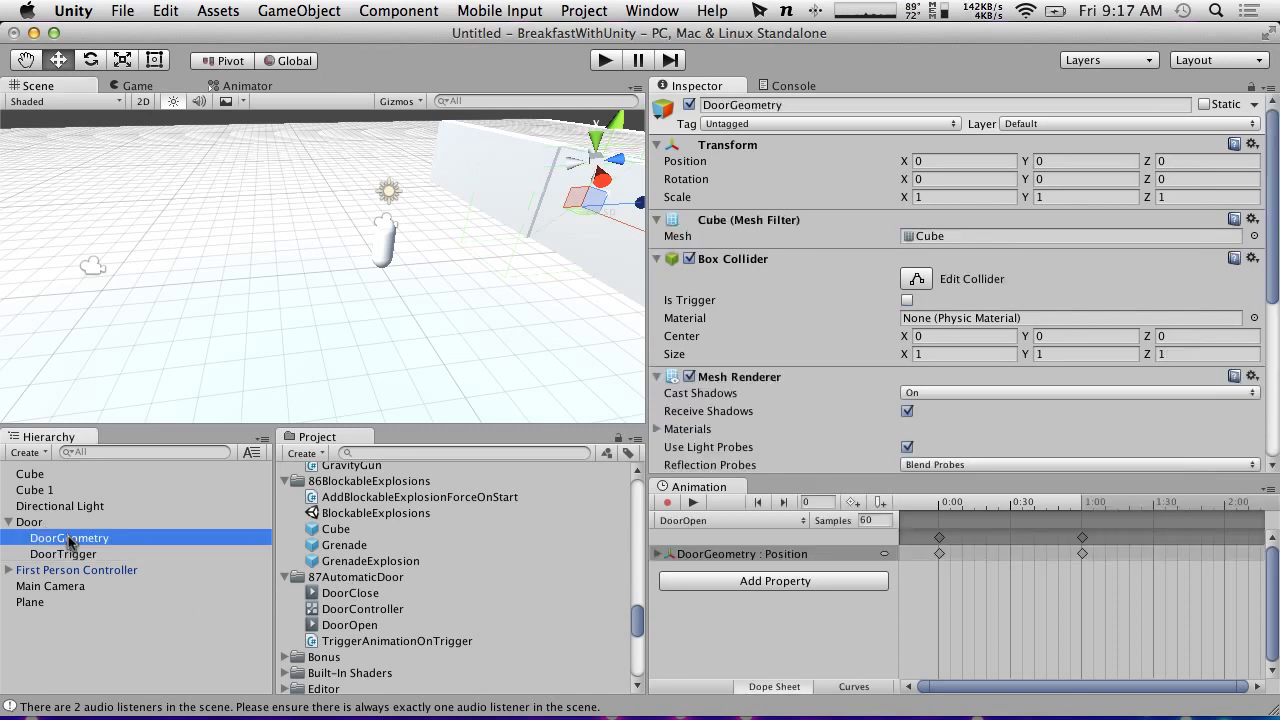
scroll(852, 328, "down", 5)
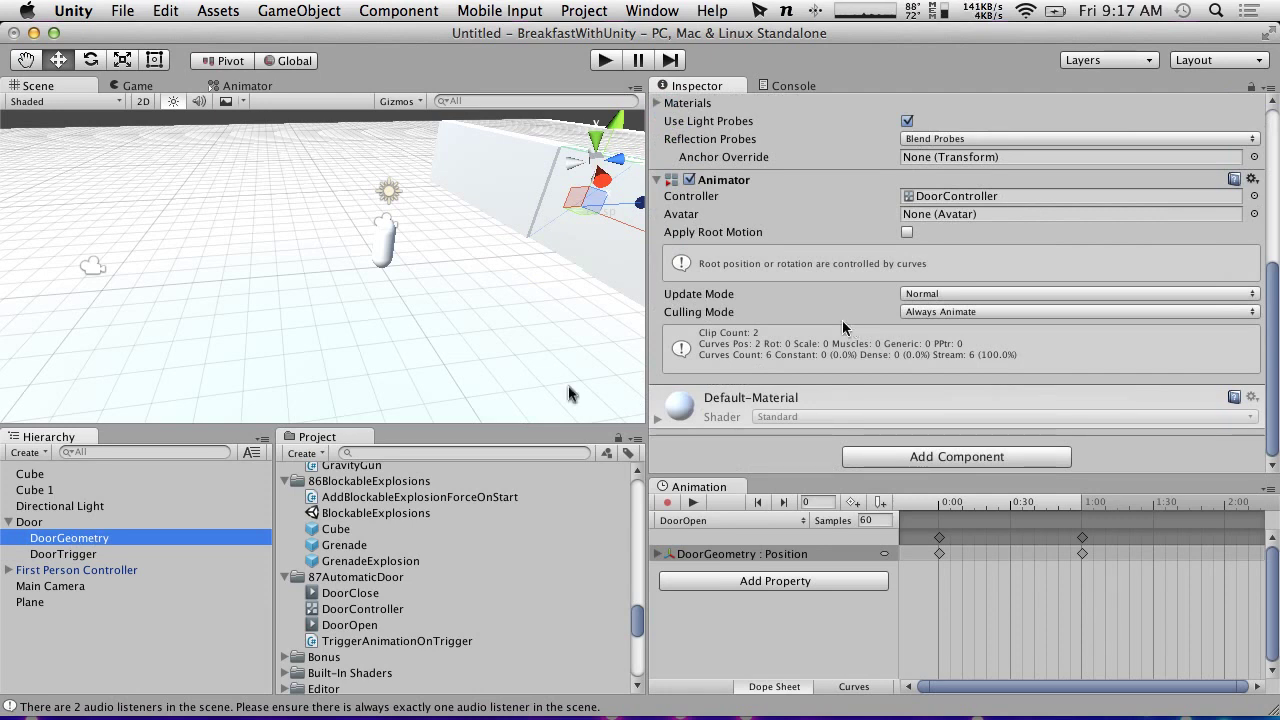
left_click(80, 553)
left_click(1268, 219)
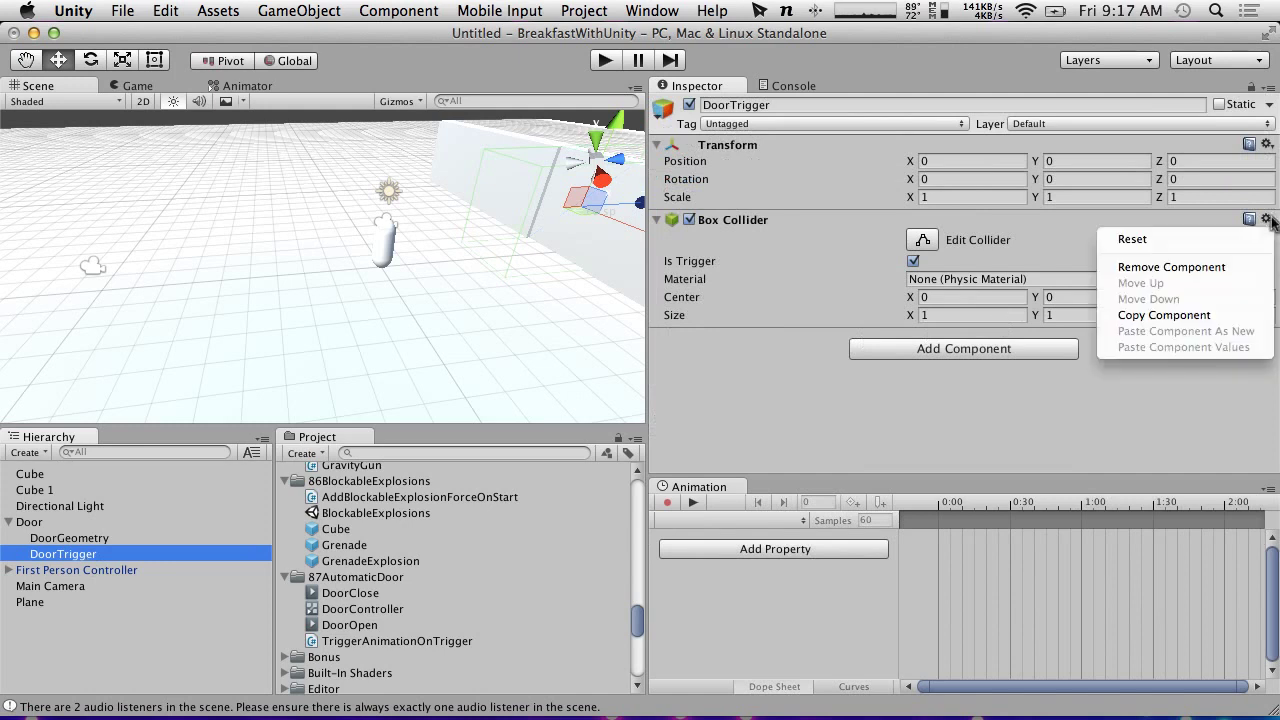
left_click(1165, 315)
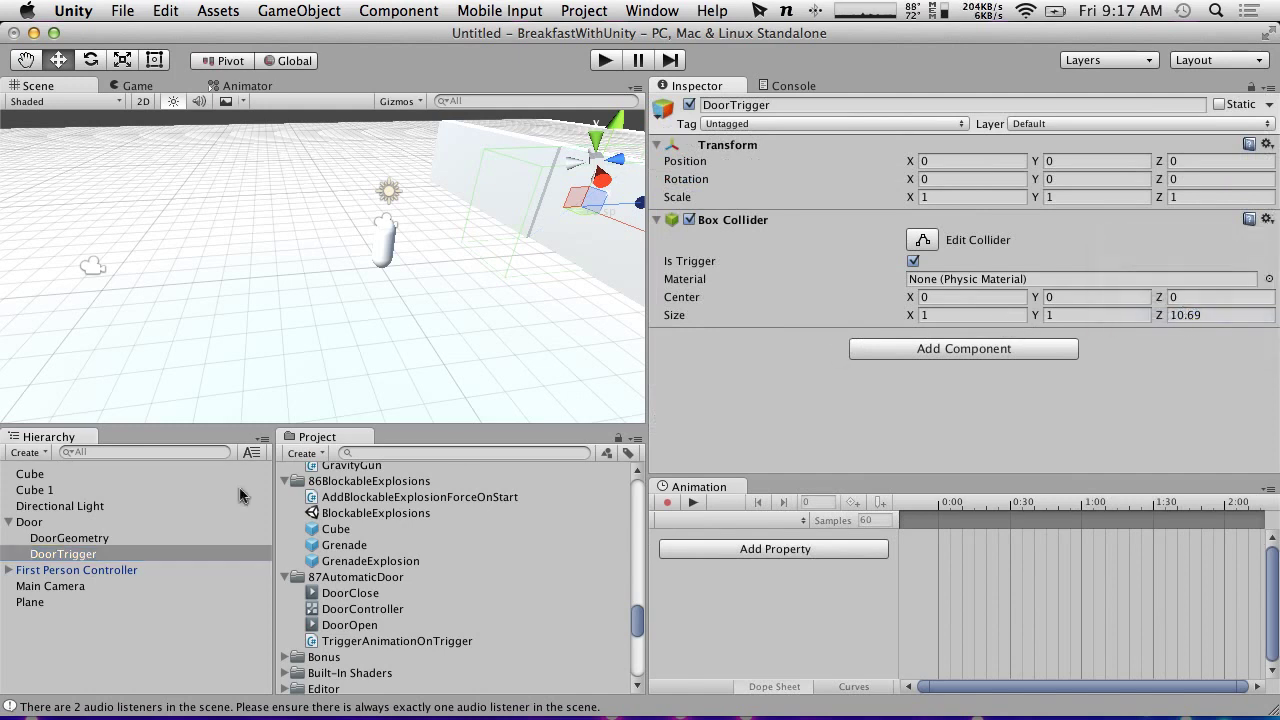
left_click(78, 538)
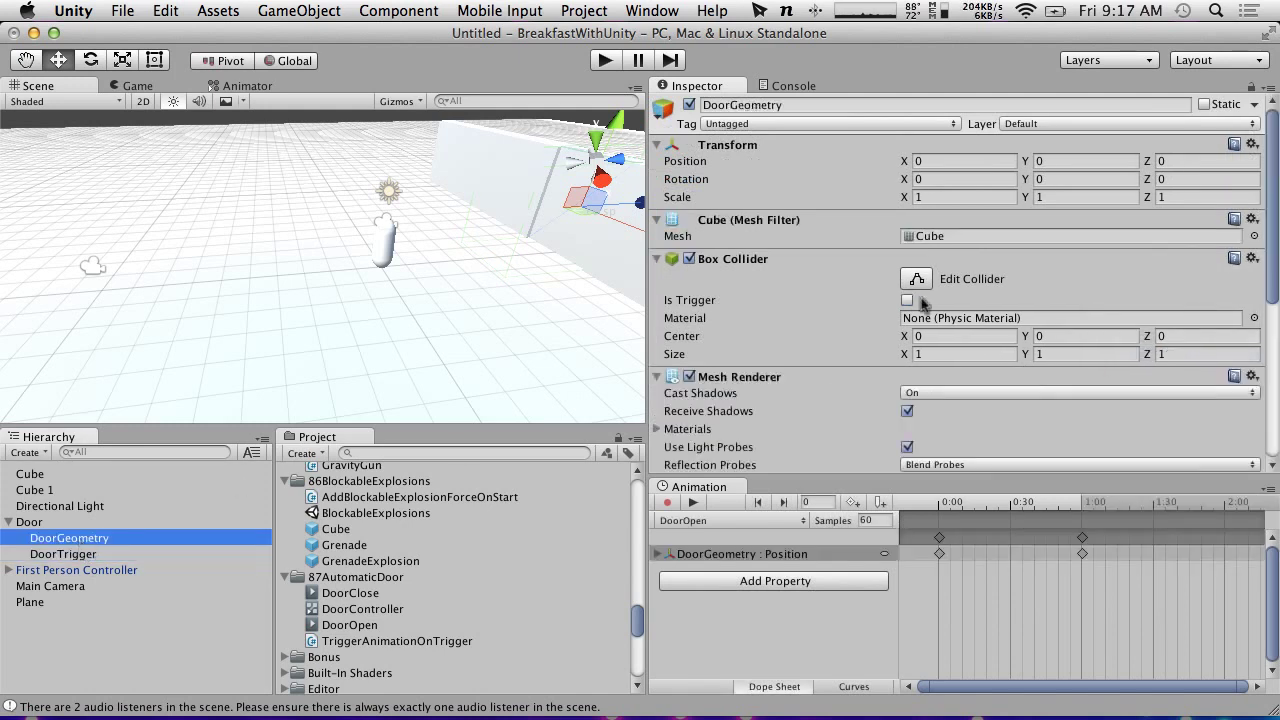
left_click(1252, 147)
left_click(1170, 237)
scroll(1068, 337, "down", 5)
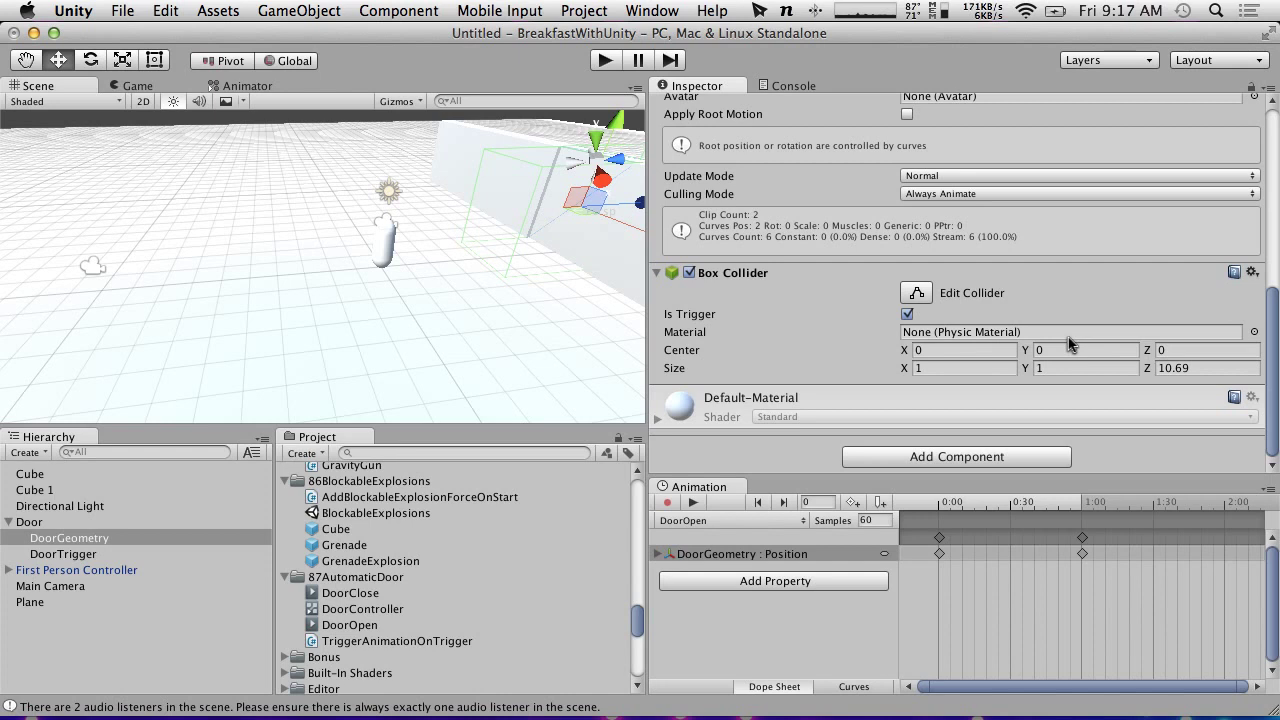
left_click(1251, 272)
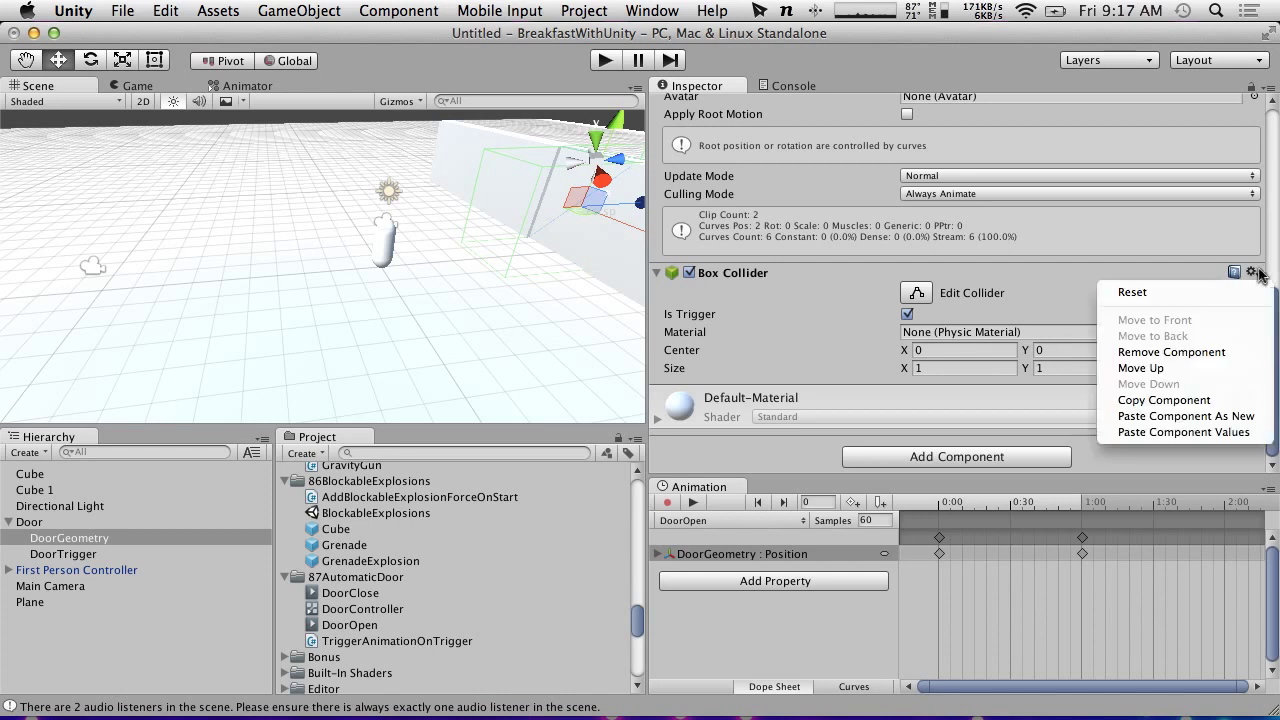
left_click(1175, 352)
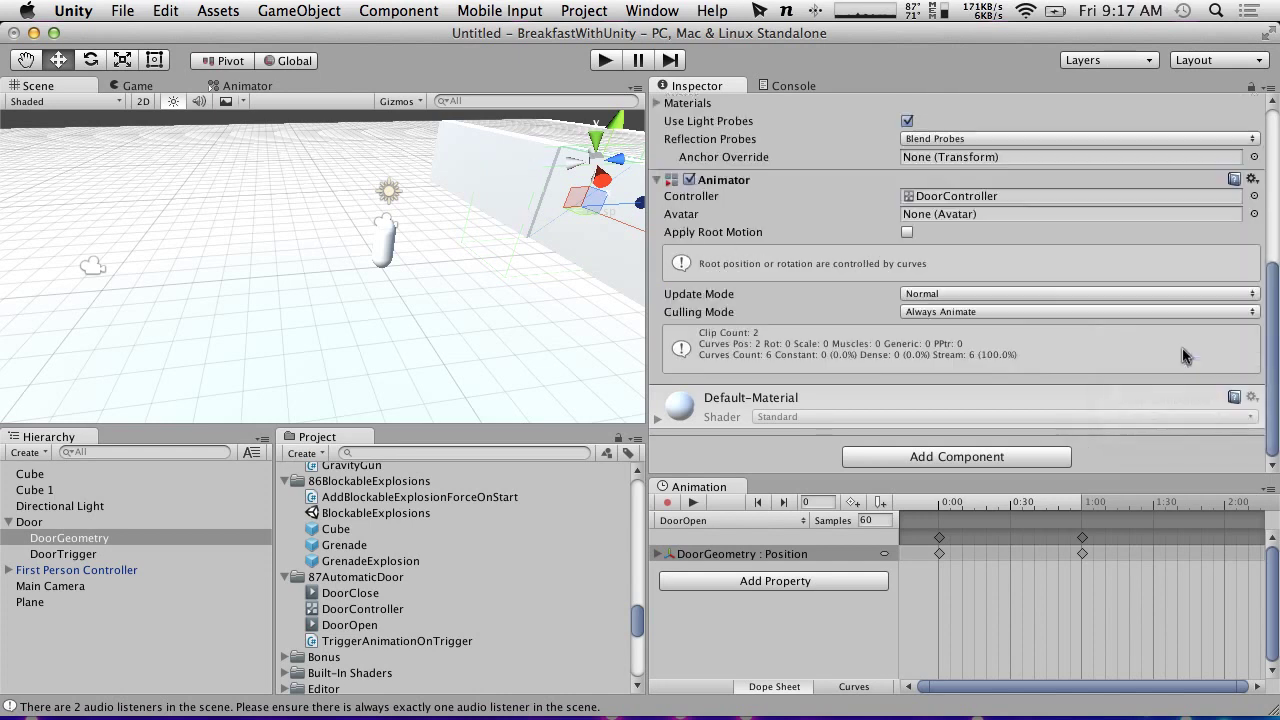
Step: Open the TriggerAnimationOnTrigger script in MonoDevelop and declare "public Animator animator;" as the first field of the class
double_click(397, 641)
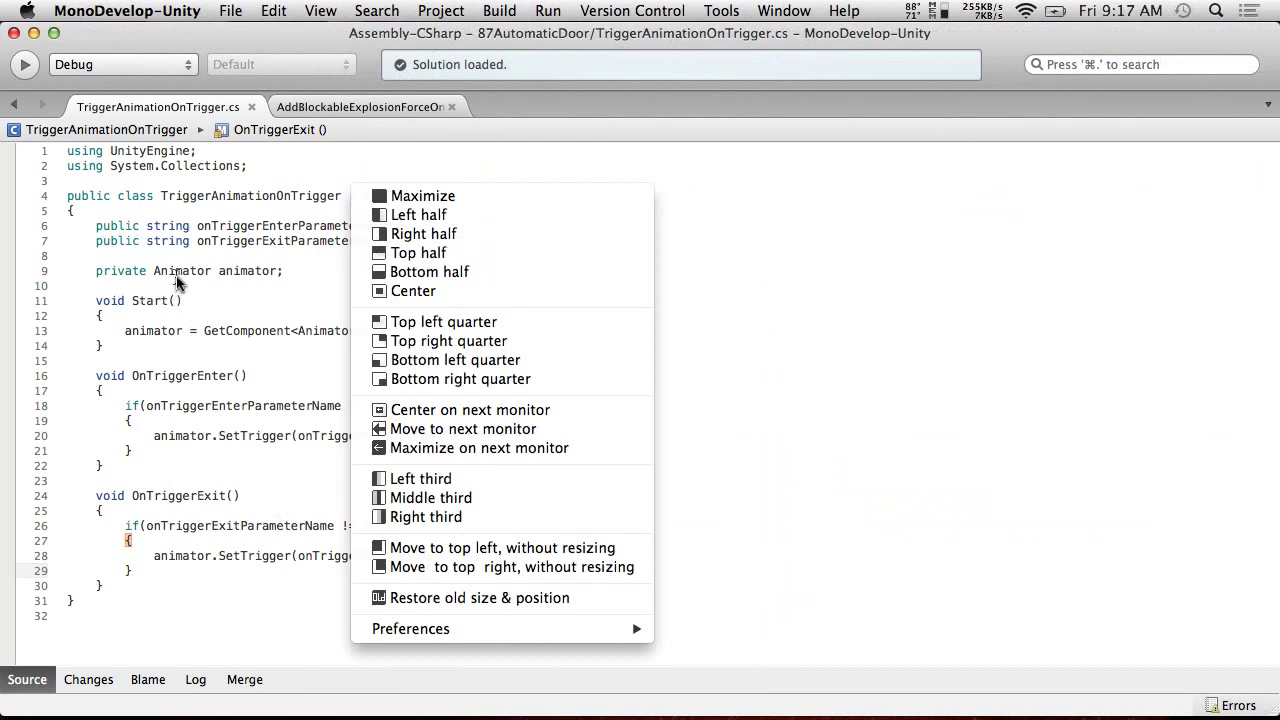
left_click(167, 270)
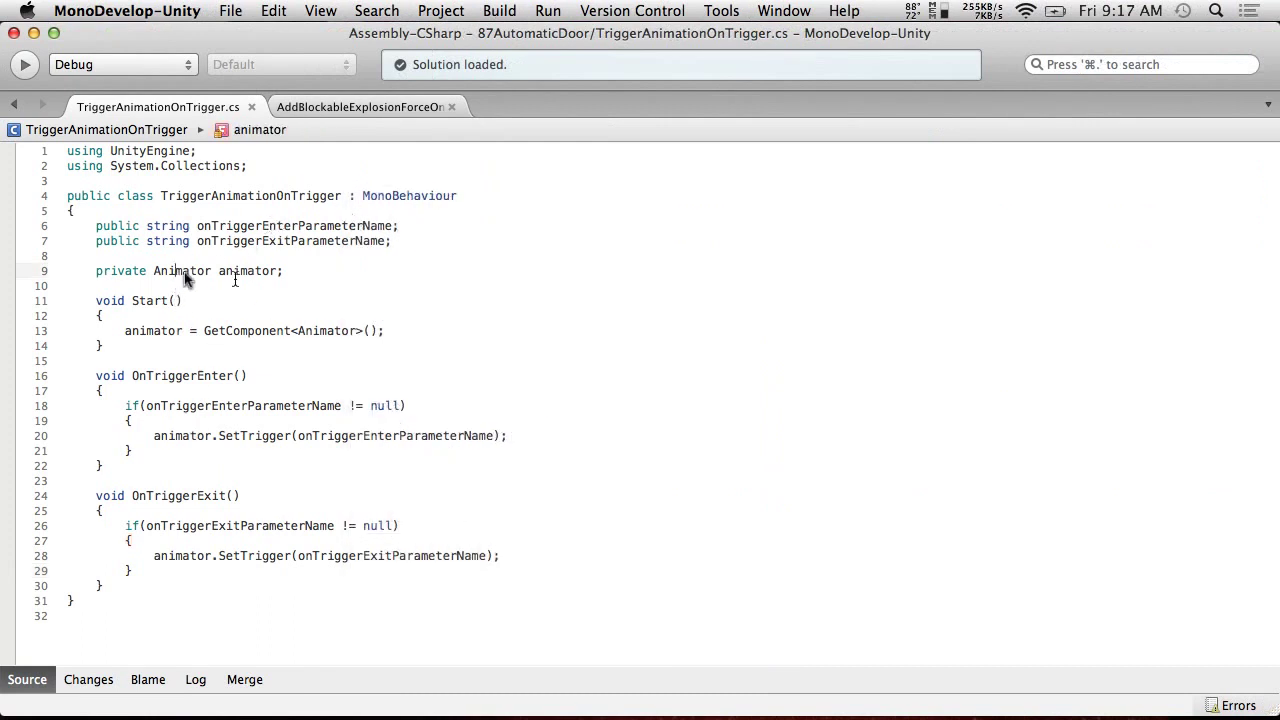
left_click(411, 219)
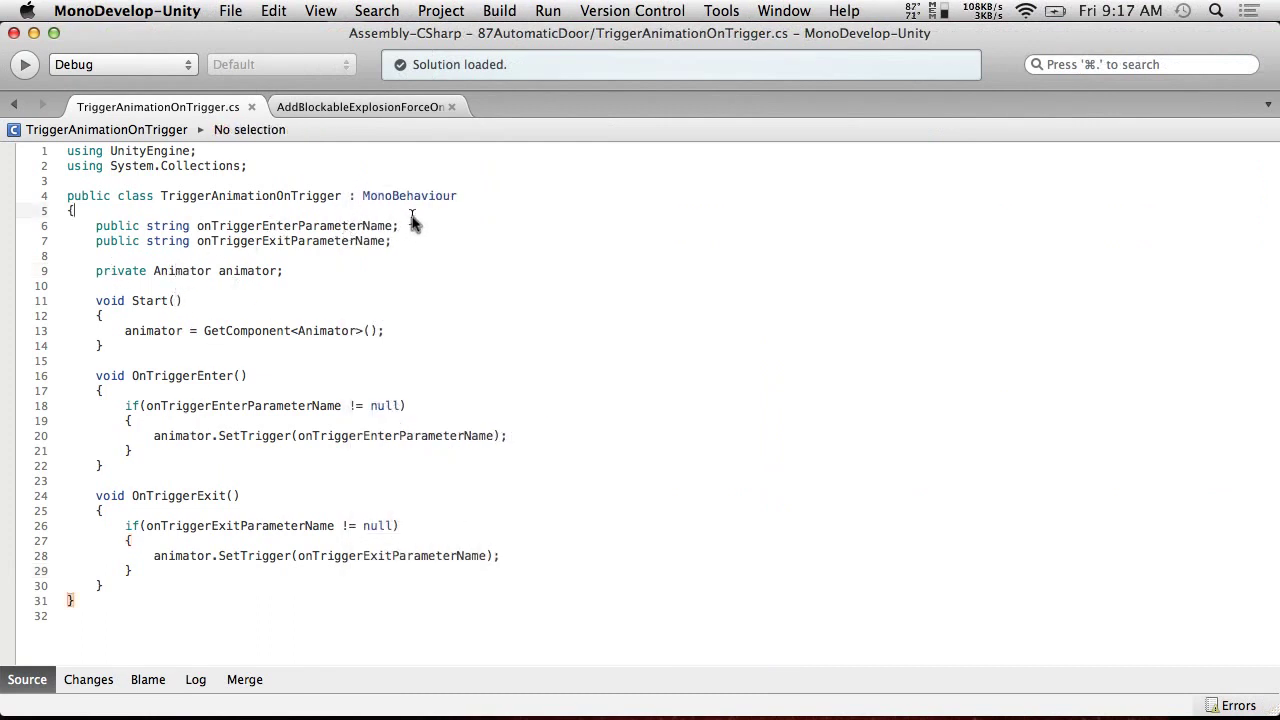
key("Return")
type("public Ani")
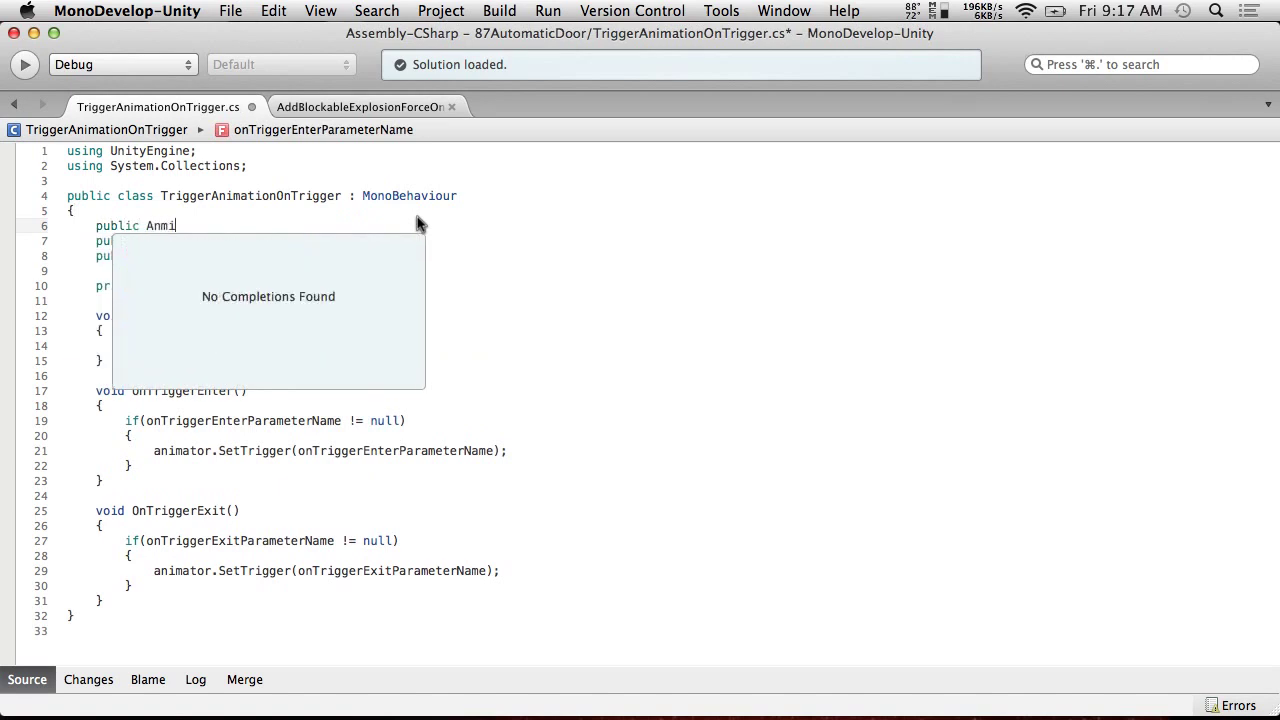
type("mator animator;")
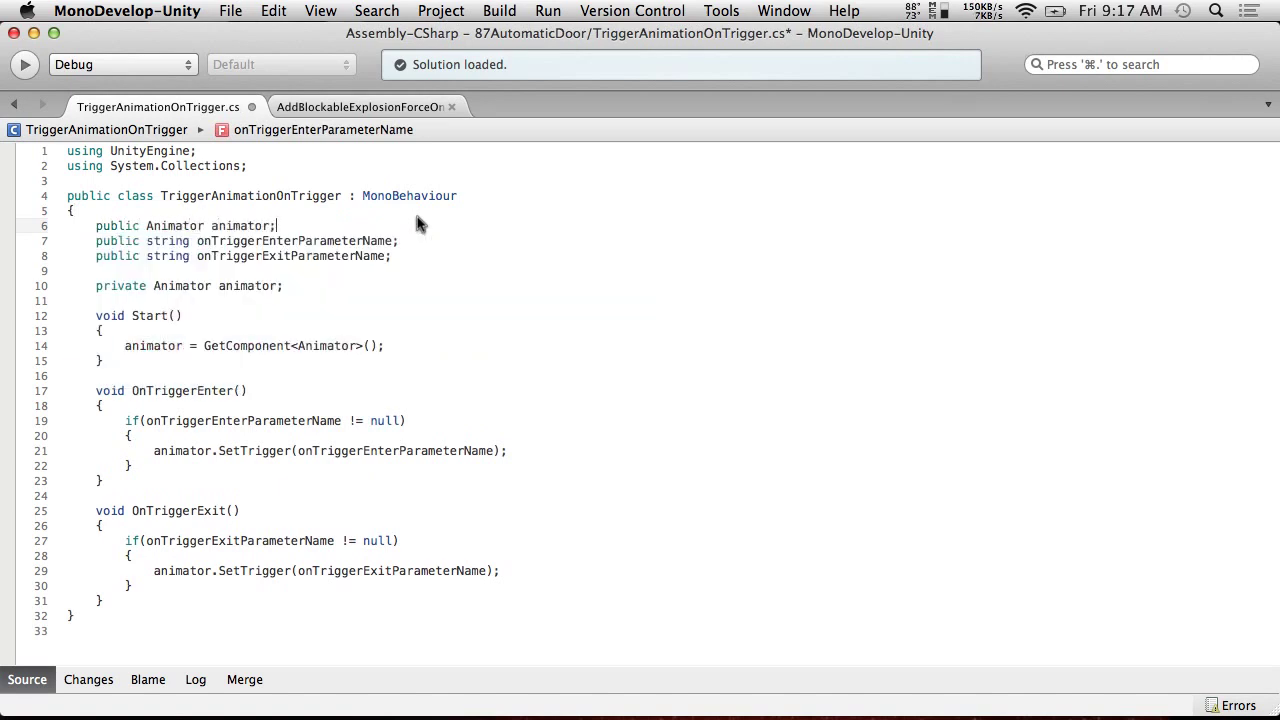
Step: Delete the private Animator declaration and the blank line left above Start()
left_click_drag(290, 286, 69, 287)
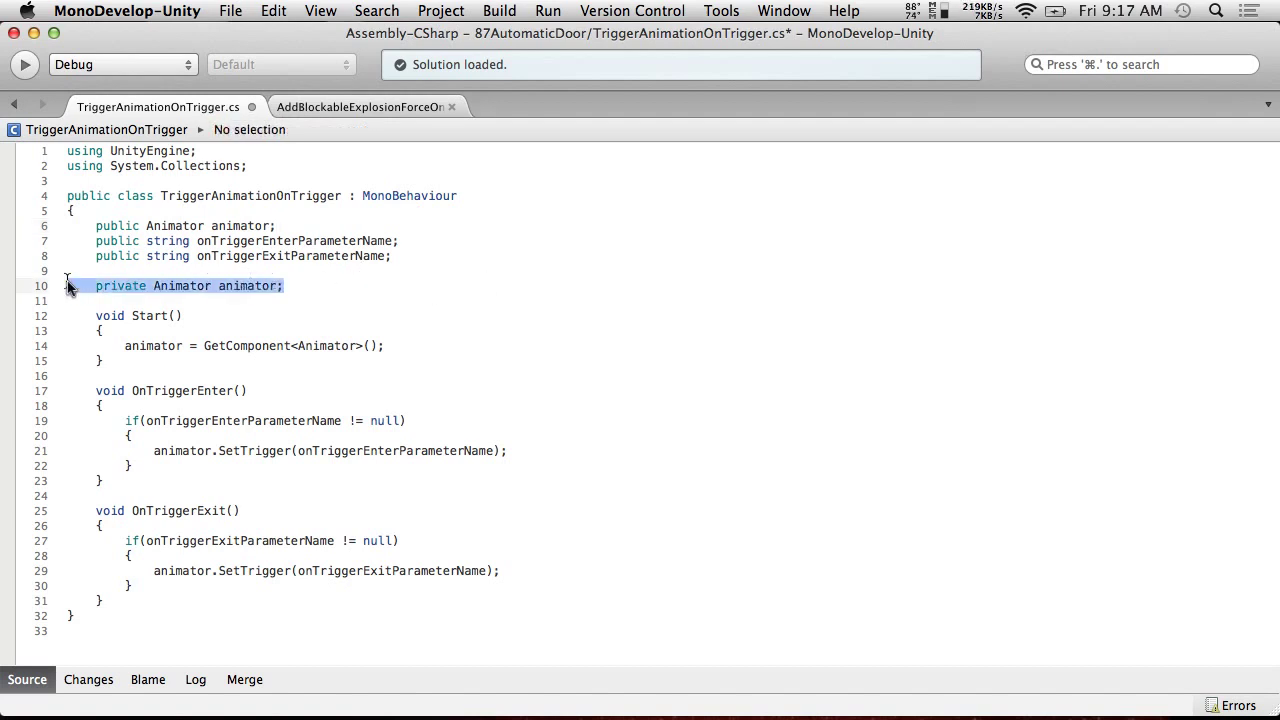
key("BackSpace")
key("BackSpace")
key("BackSpace")
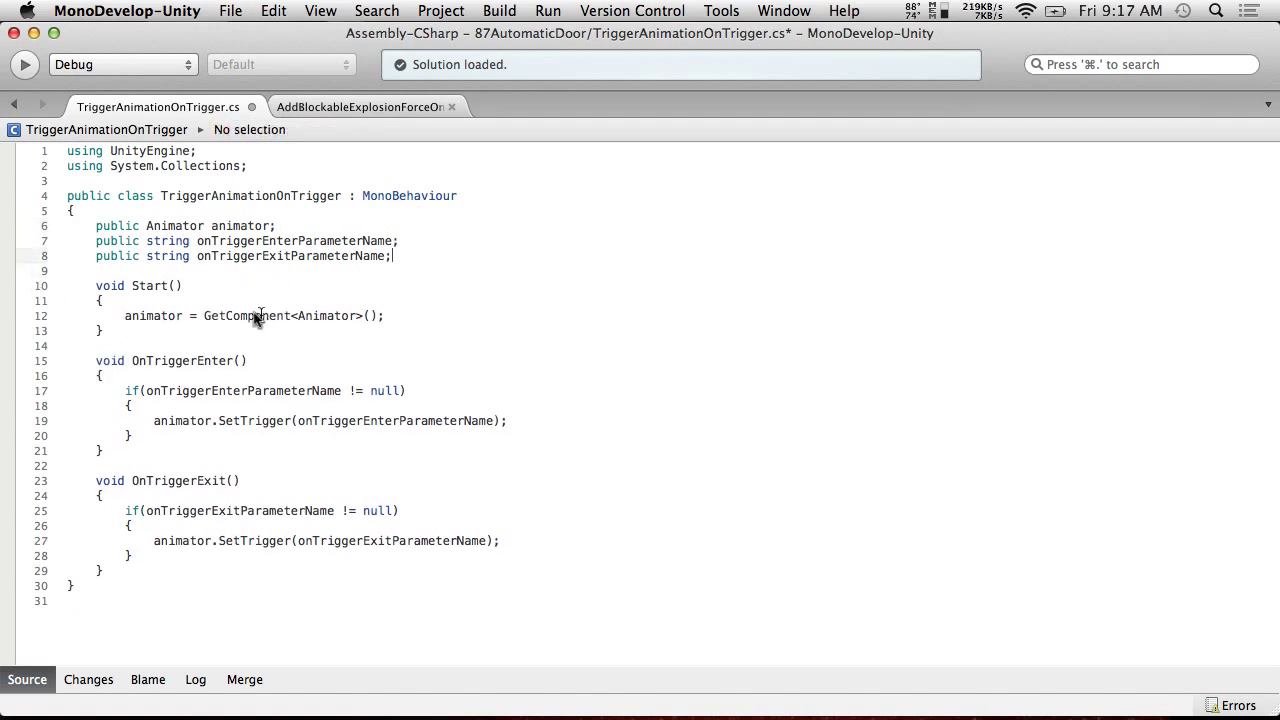
Step: Wrap the GetComponent<Animator>() assignment in Start() in an indented "if(animator == null)" block
left_click(176, 300)
key("Return")
type("if")
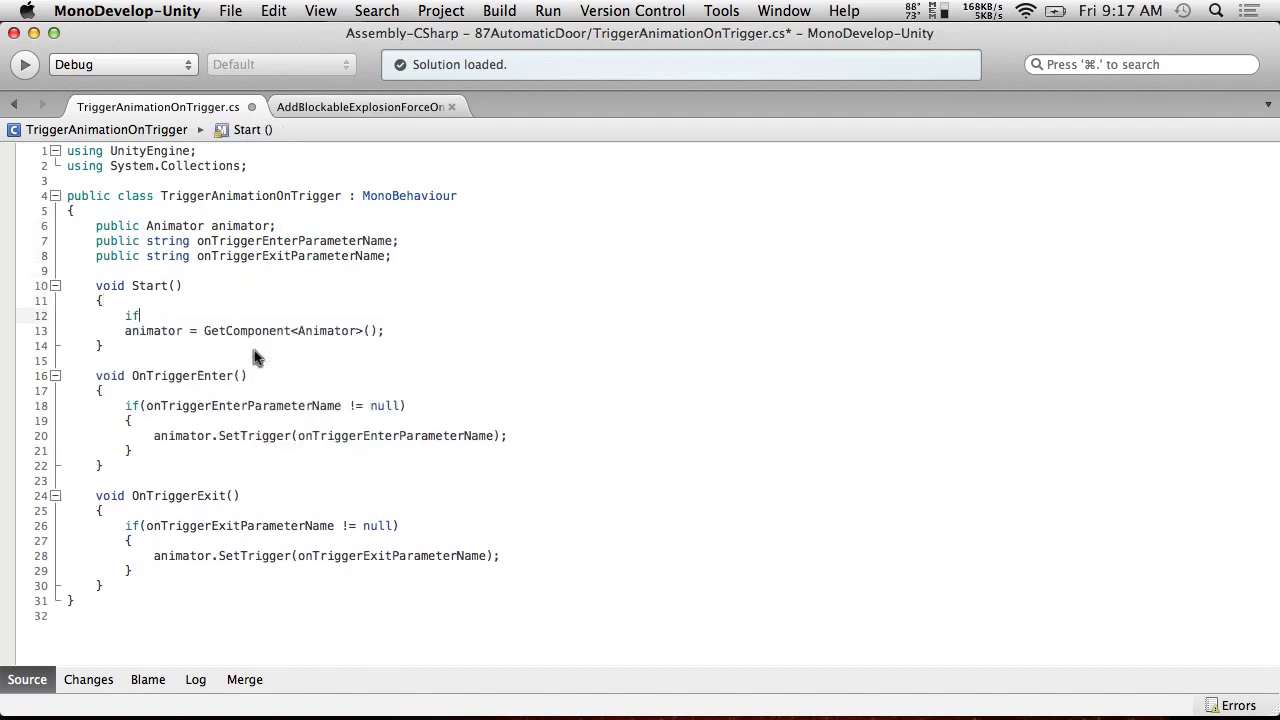
type("(animat")
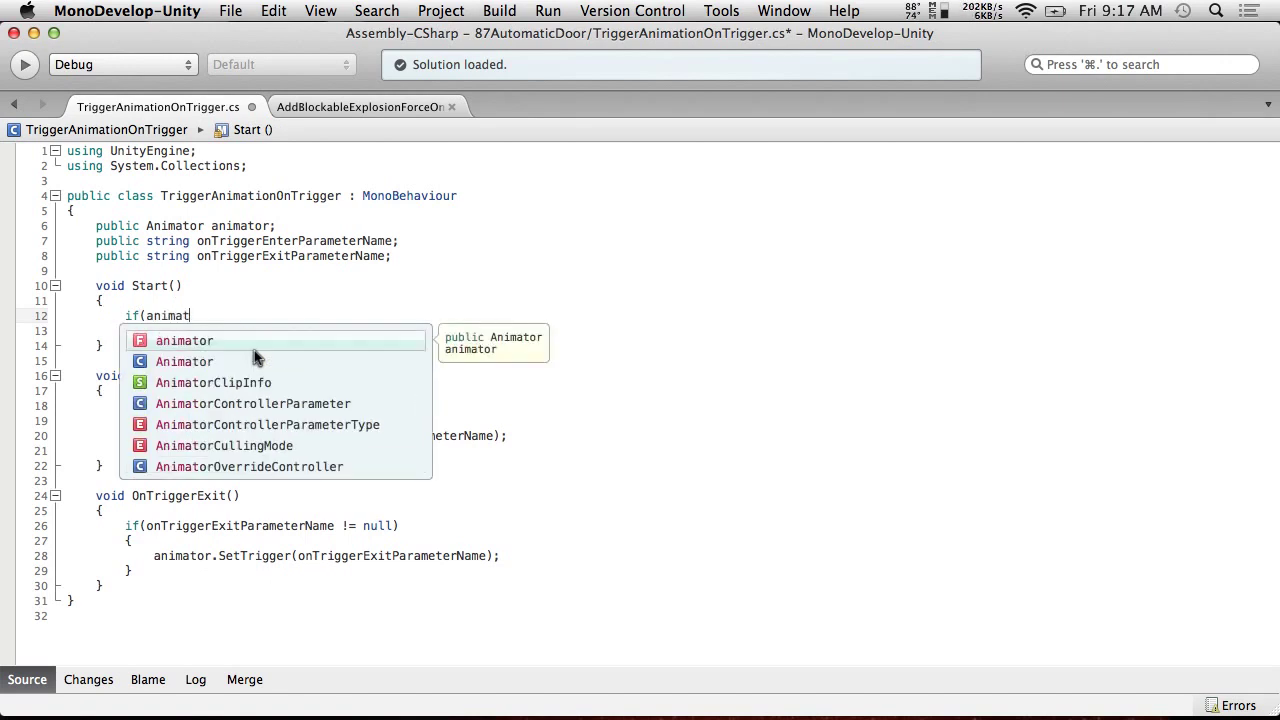
type("or == null)")
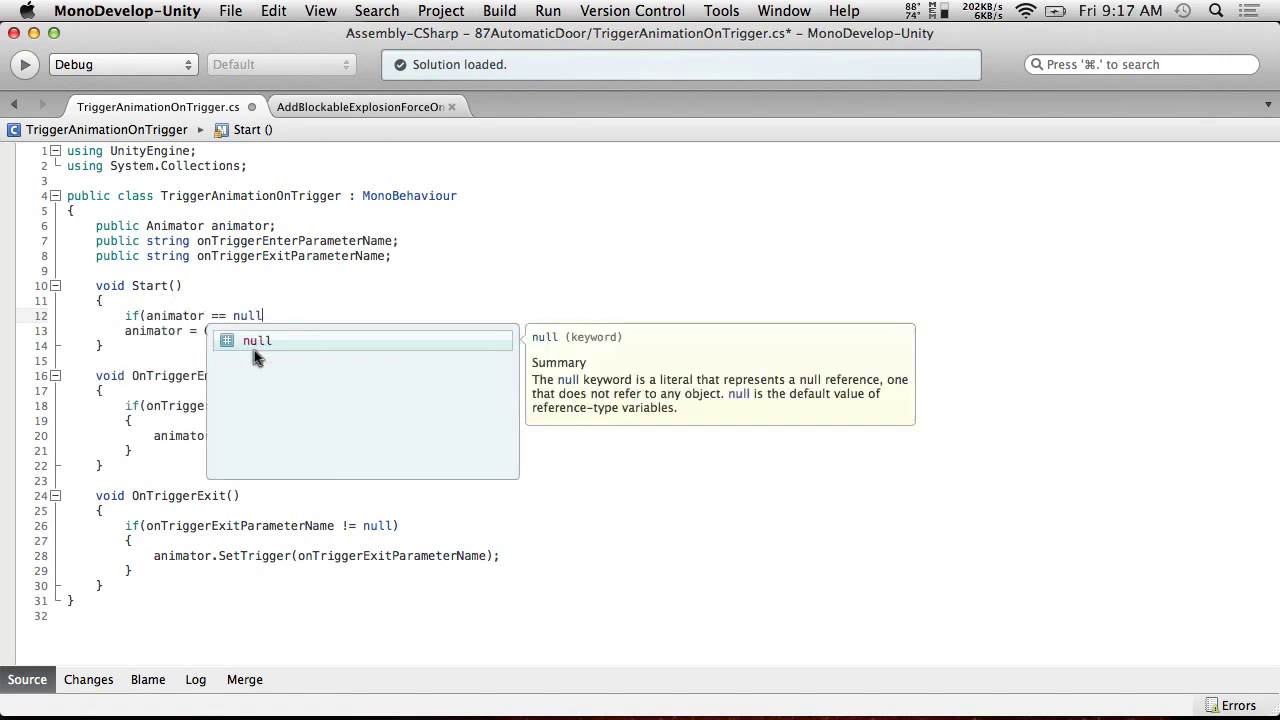
key("Return")
type("{")
left_click(443, 346)
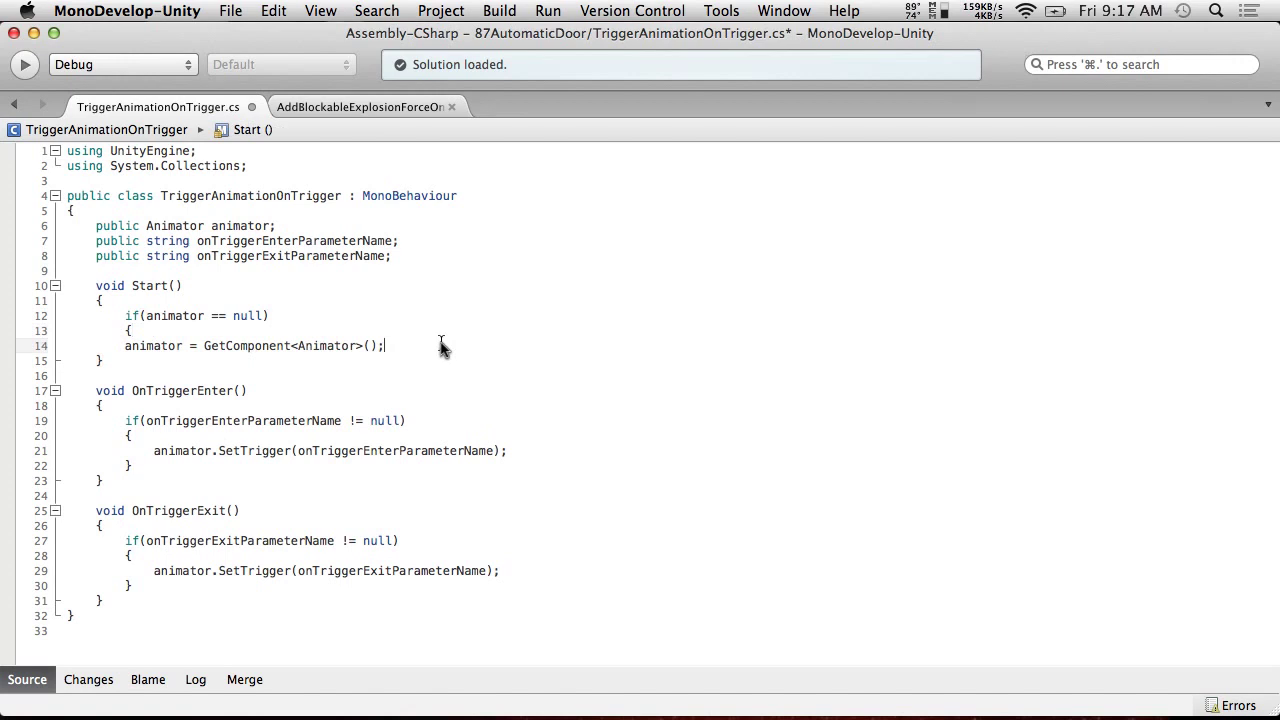
key("Return")
type("}")
left_click(126, 346)
key("Tab")
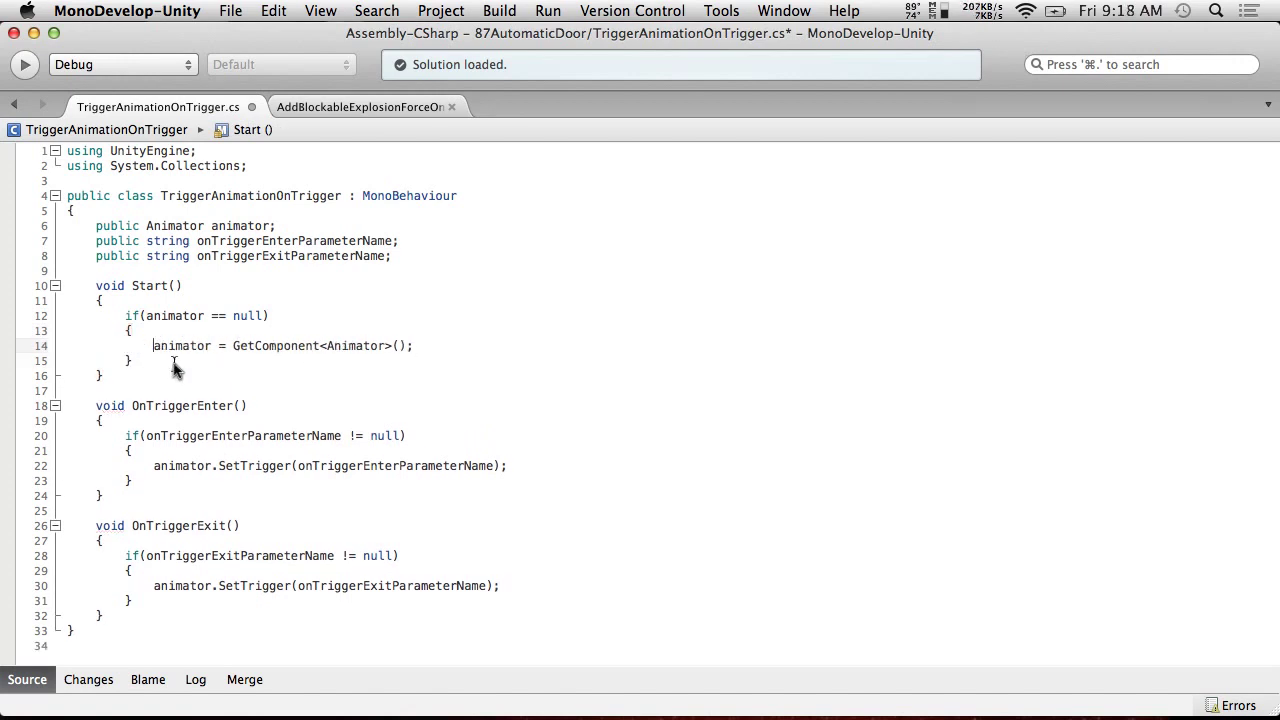
left_click(174, 362)
key("Return")
type("e")
key("BackSpace")
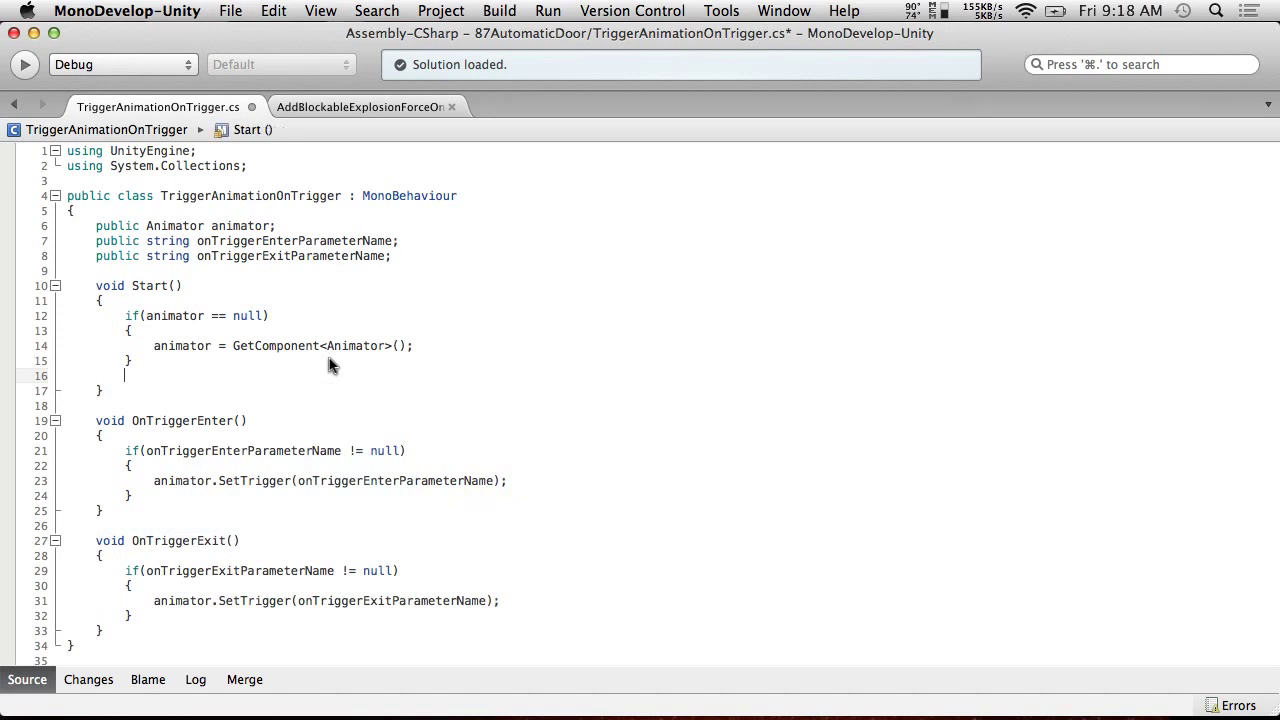
key("Return")
type("if")
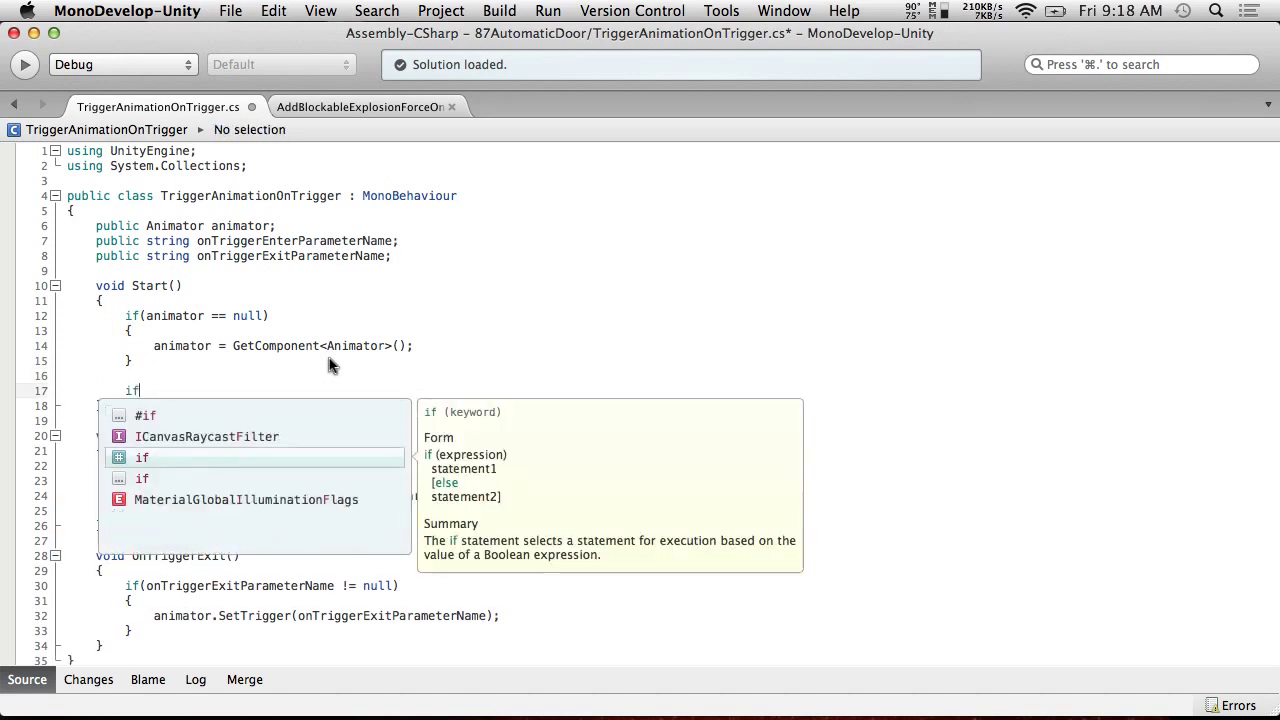
key("Escape")
key("BackSpace")
key("BackSpace")
key("BackSpace")
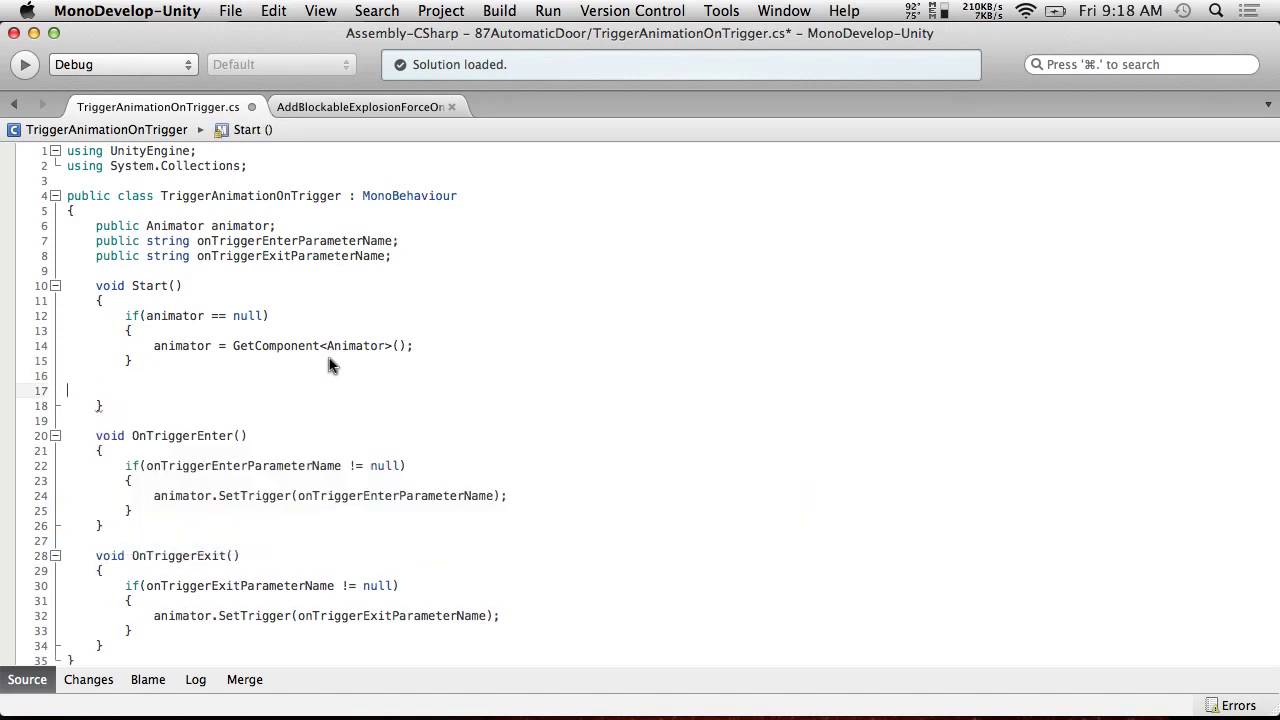
key("BackSpace")
Step: Add a nested "if(animator == null)" block with braces directly below the GetComponent<Animator>() assignment in Start()
left_click(461, 347)
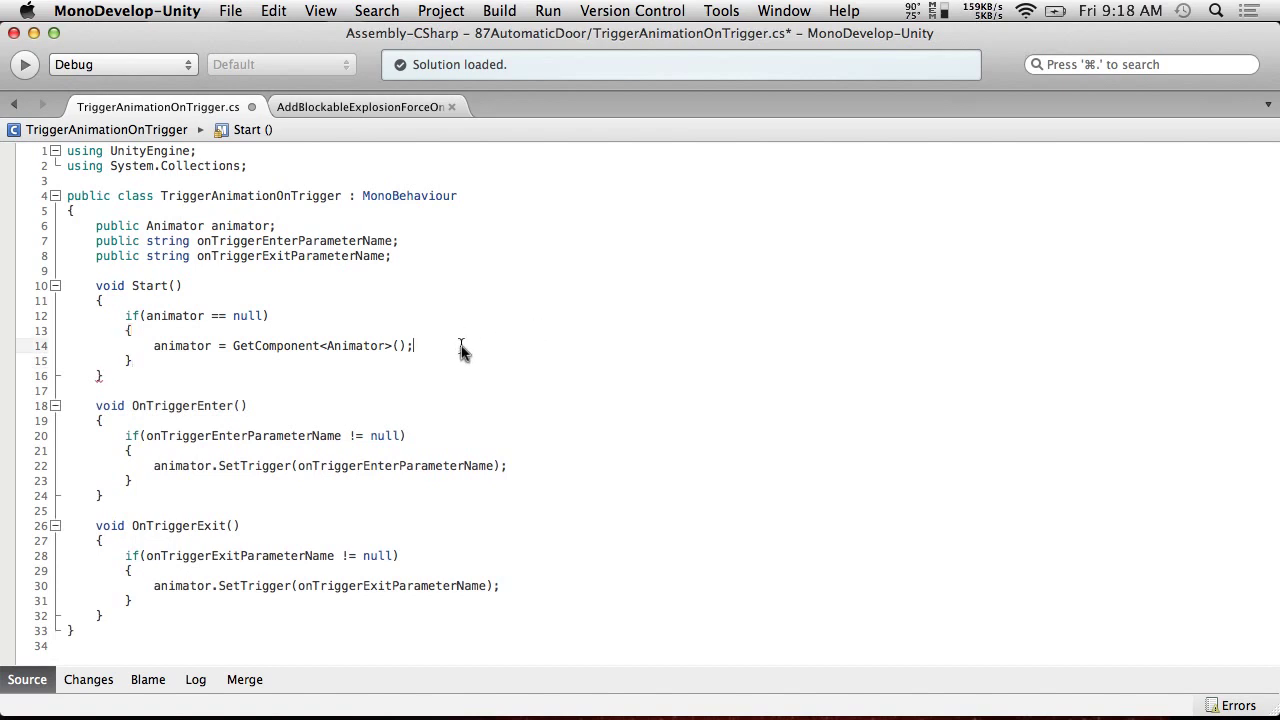
key("Return")
type("if(an")
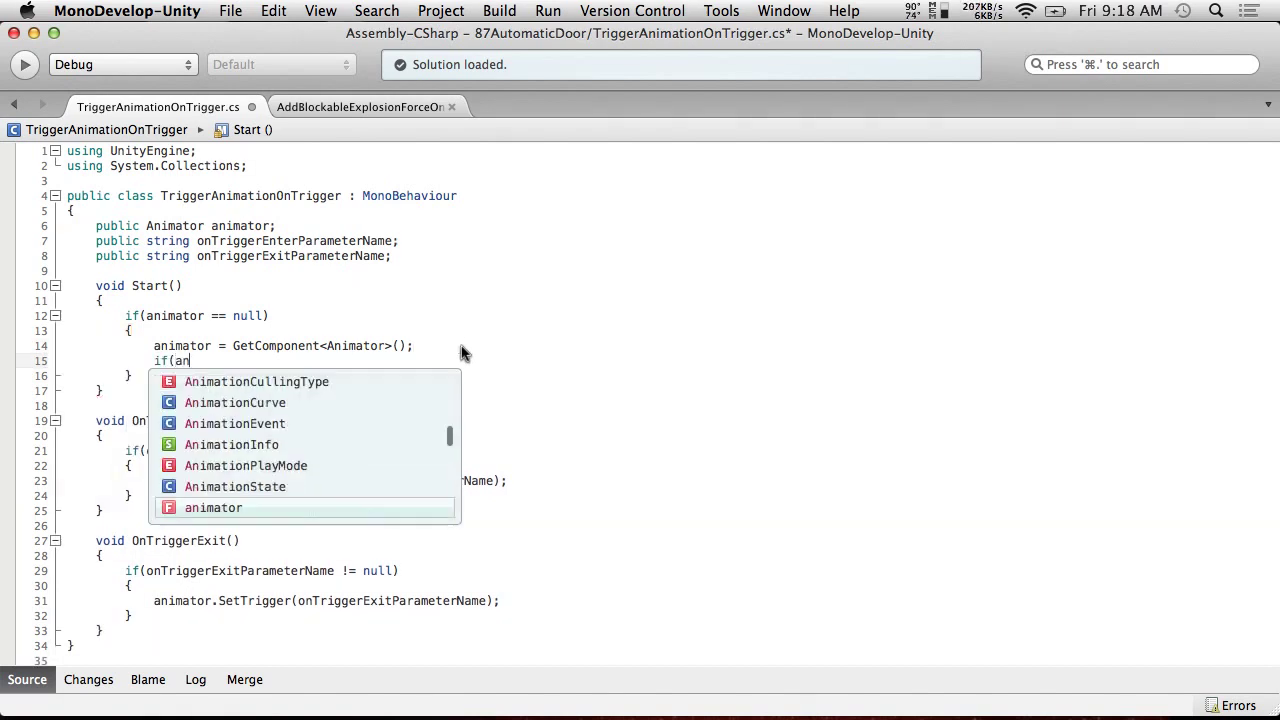
type("imator == null)")
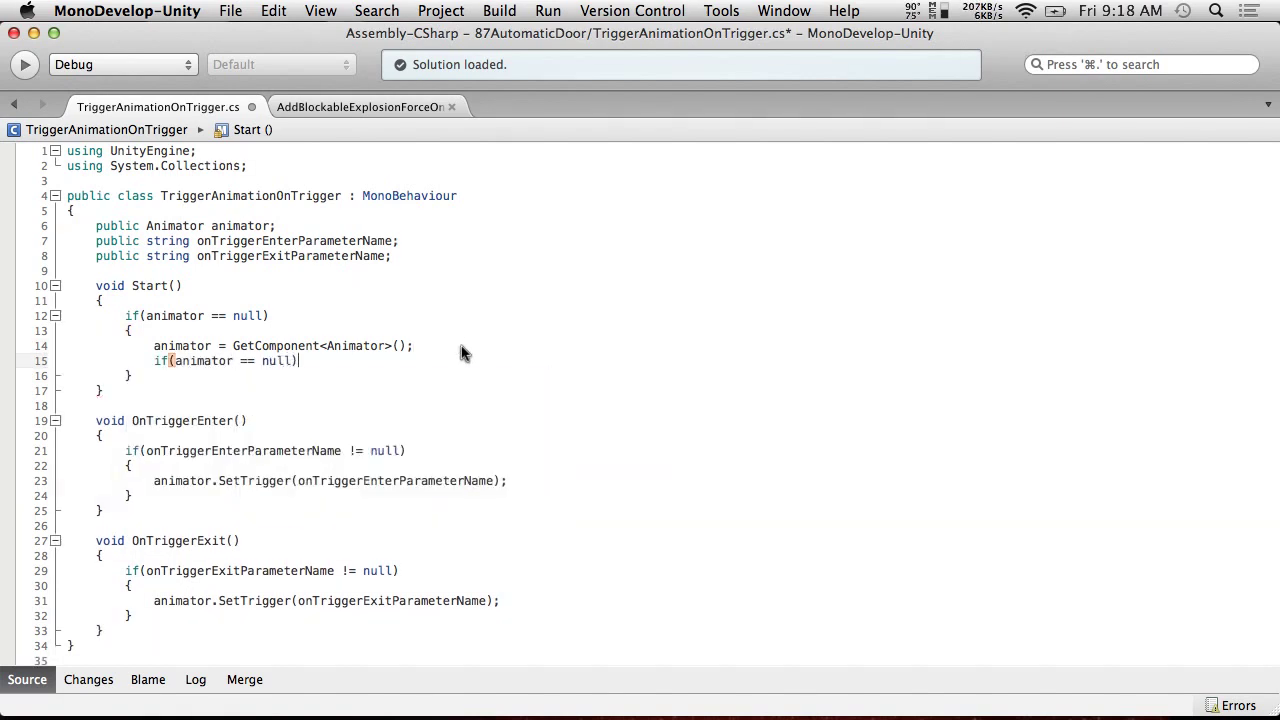
key("Return")
type("{")
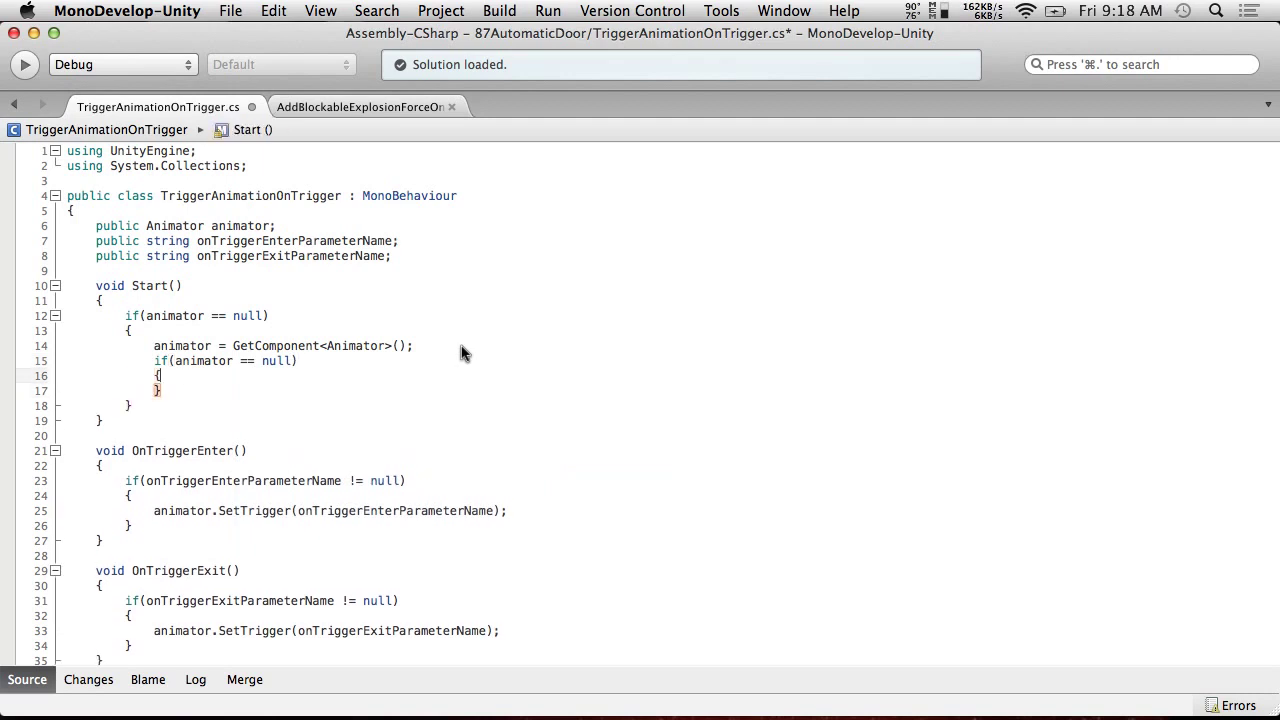
Step: Inside the nested block, add Debug.LogError("No animator component on this script!",gameObject); and save the script
key("Return")
type("Deb")
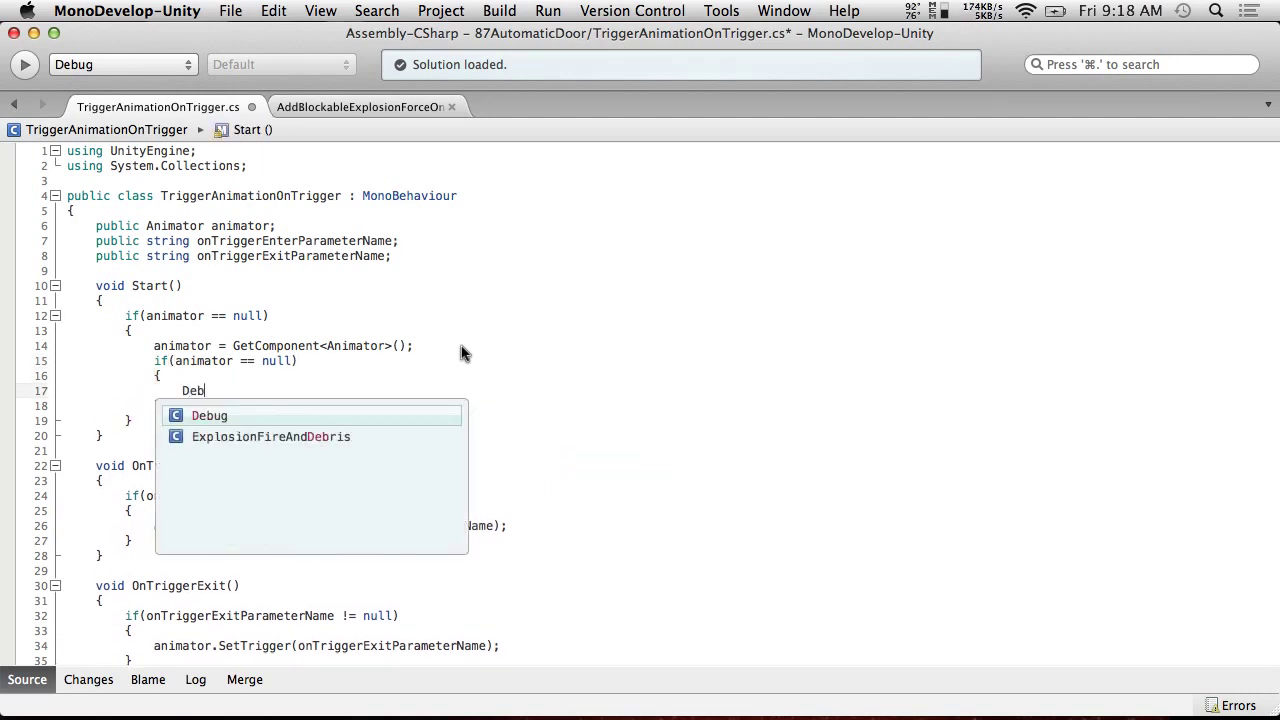
type("ug.LogError")
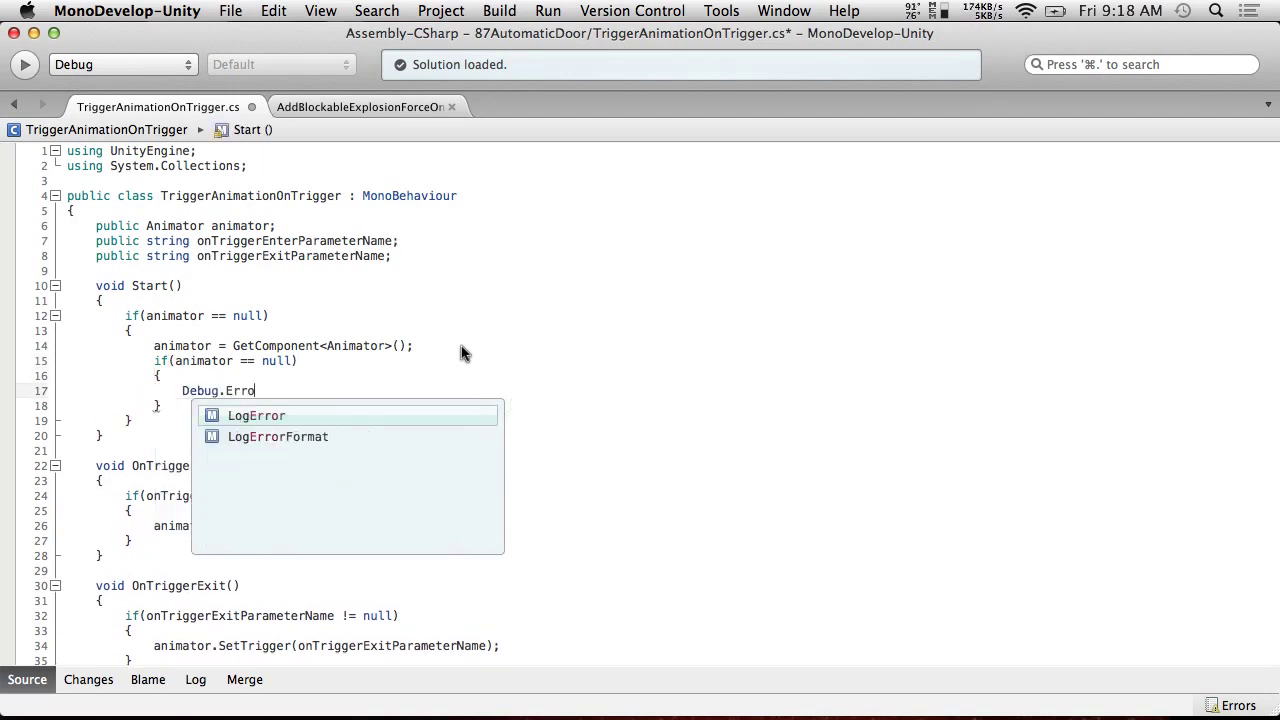
key("Return")
type("(\"")
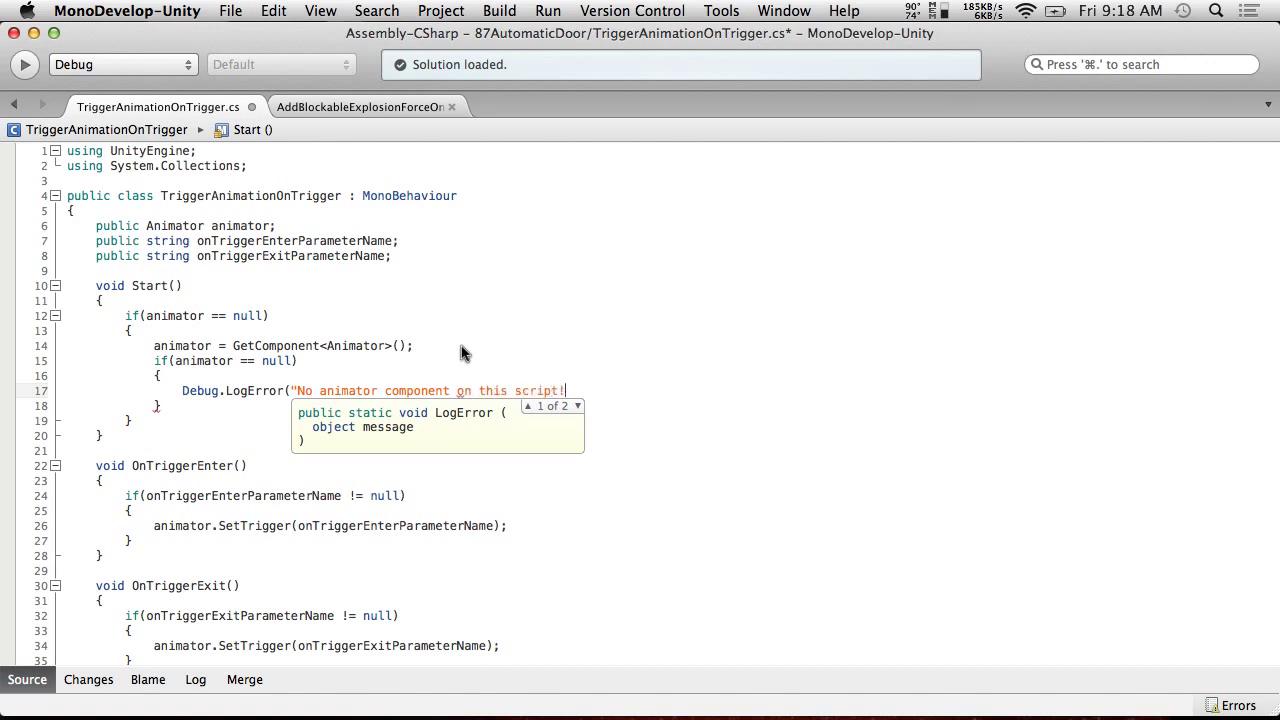
type(",")
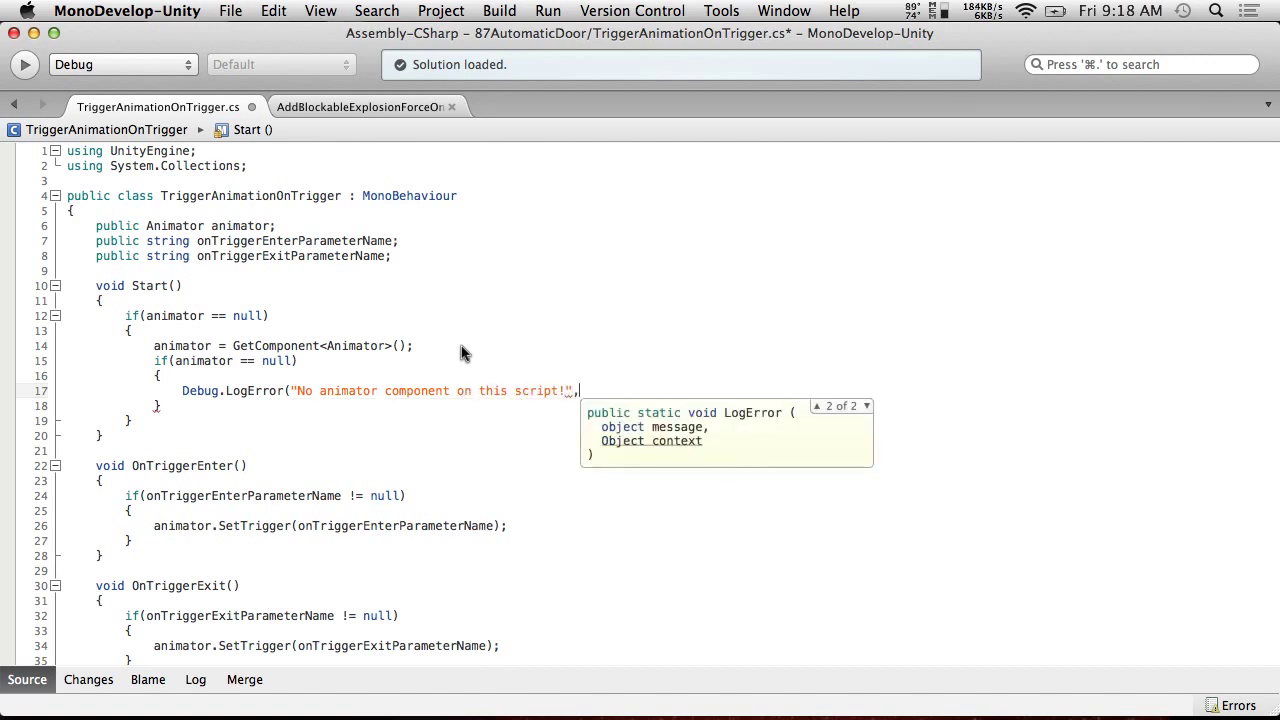
type("game")
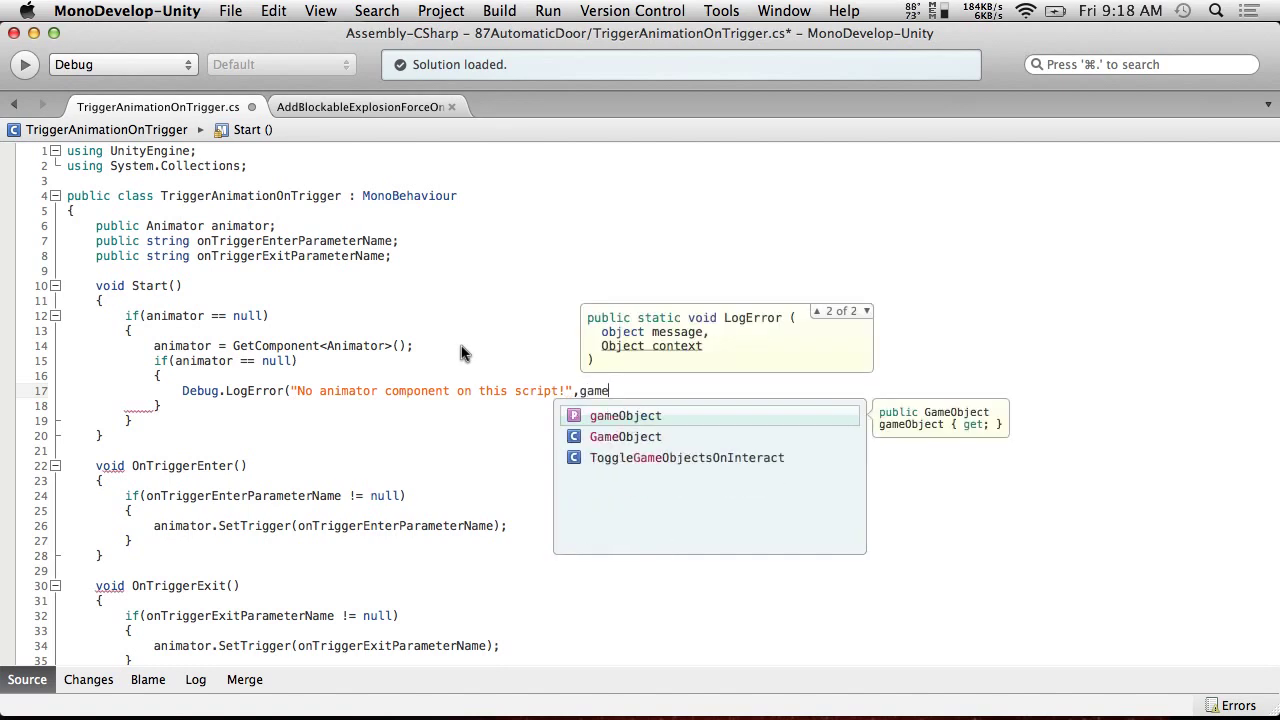
key("Return")
type(");")
left_click(230, 10)
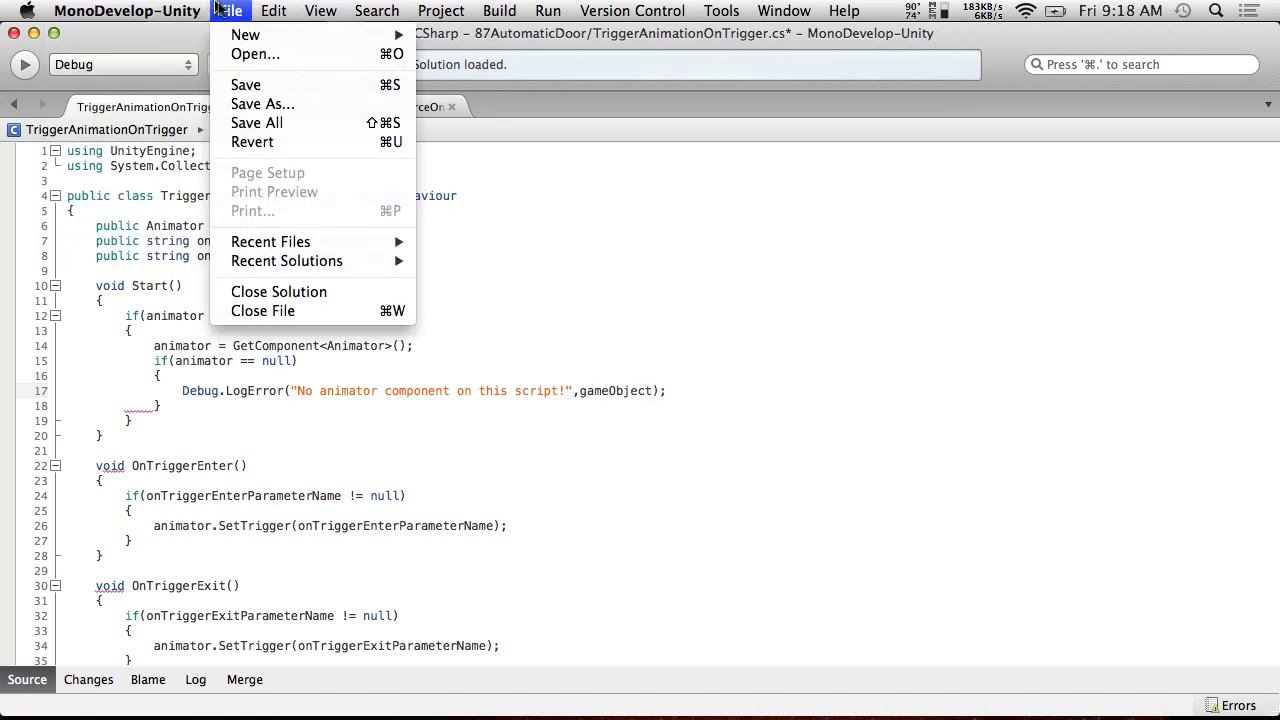
left_click(263, 84)
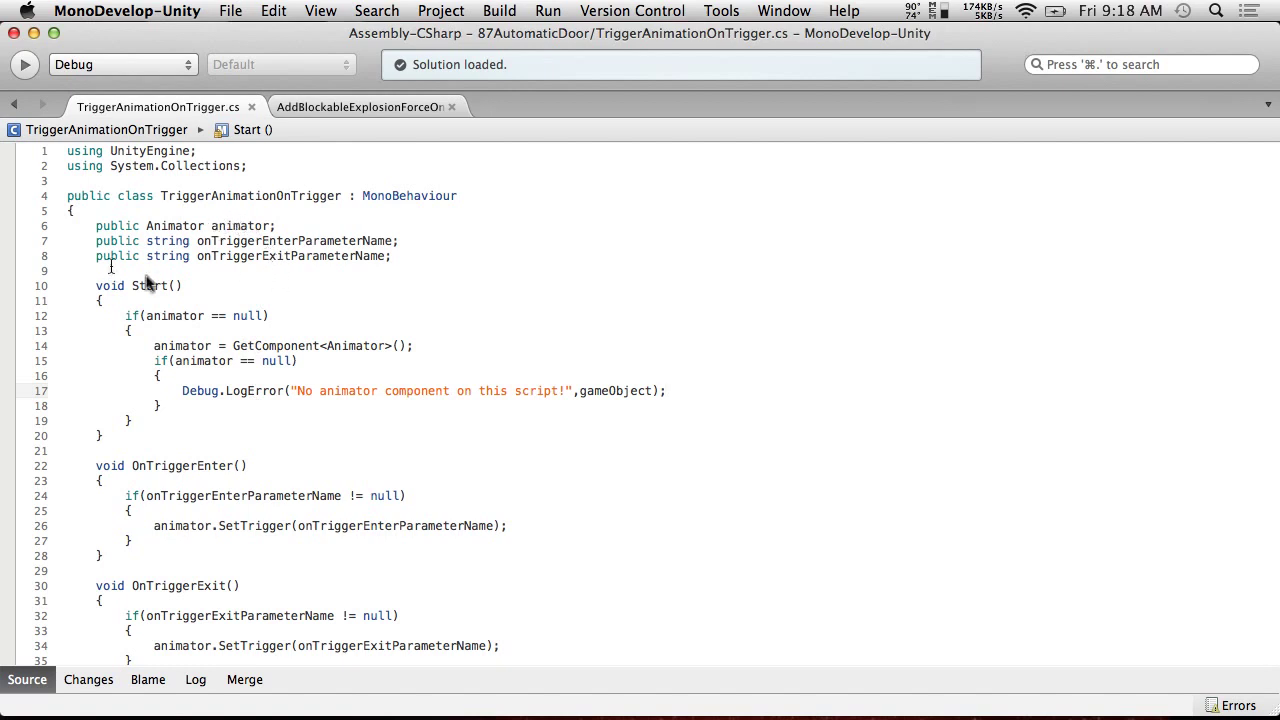
left_click_drag(154, 346, 485, 346)
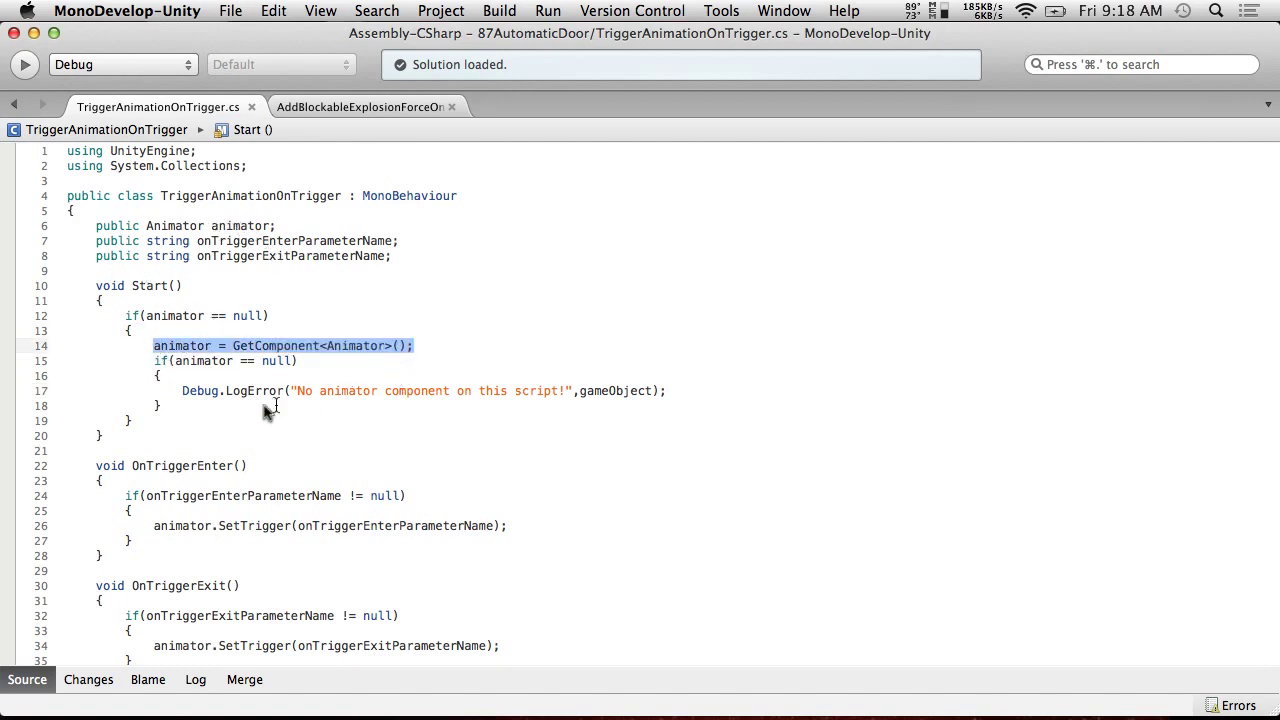
left_click_drag(180, 391, 712, 411)
Step: Switch to Unity and attach the TriggerAnimationOnTrigger script from the 87AutomaticDoor folder to DoorTrigger
key("super+Tab")
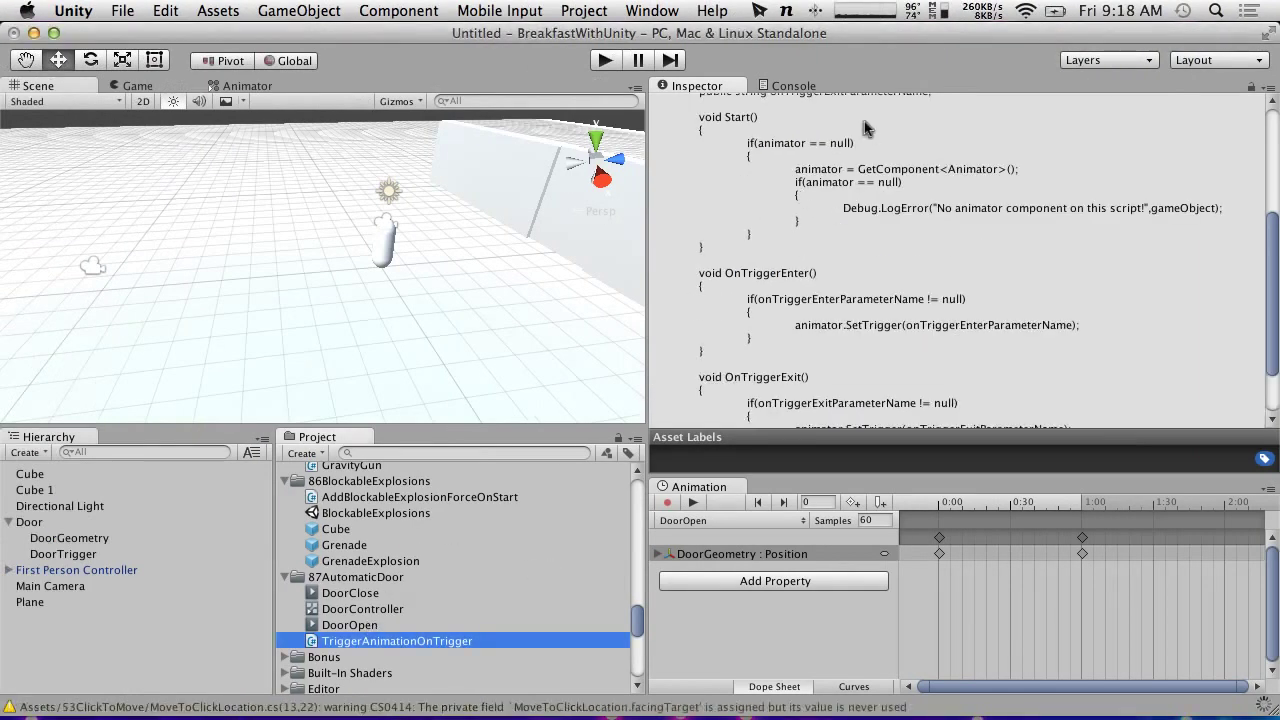
left_click(790, 86)
left_click_drag(378, 641, 27, 560)
left_click(690, 84)
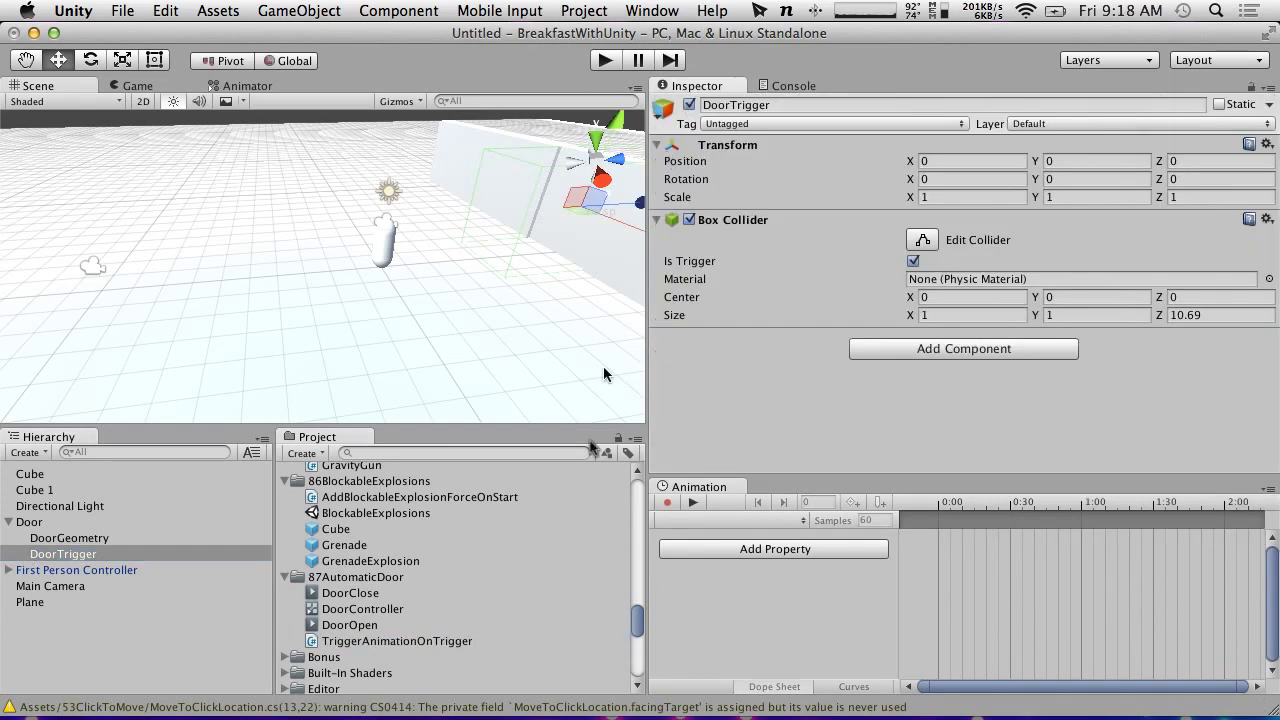
left_click_drag(396, 641, 771, 439)
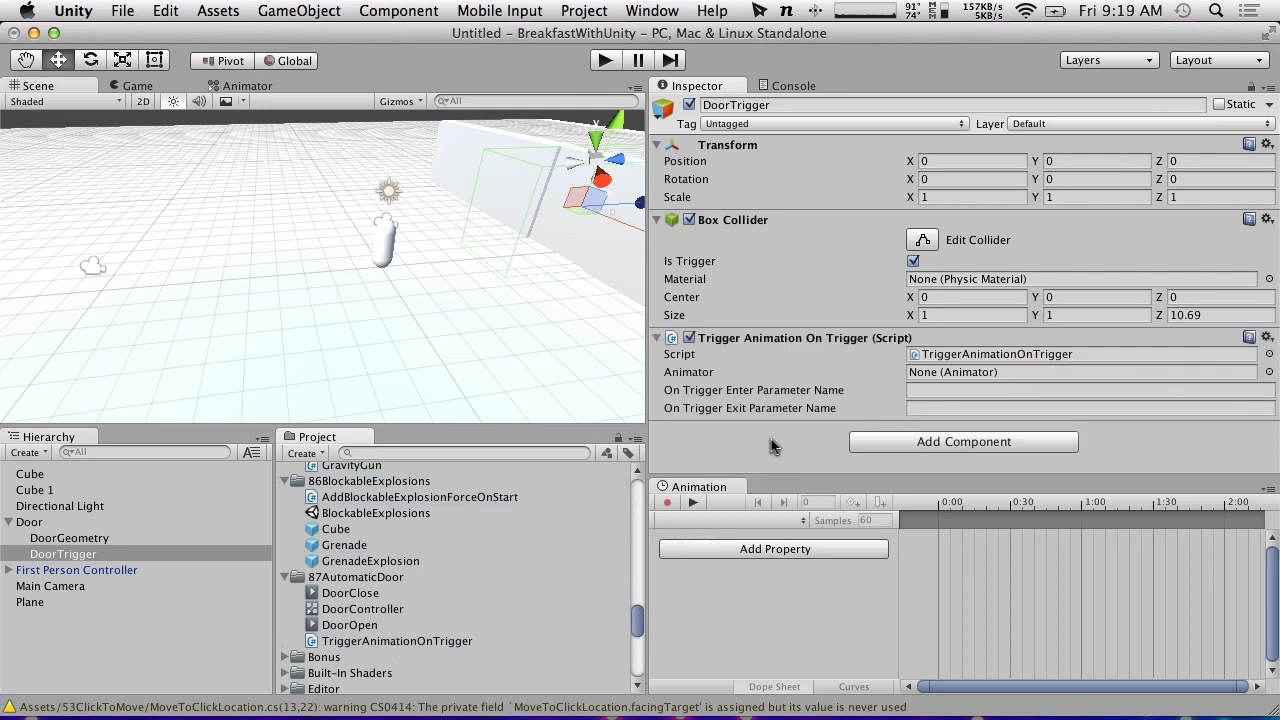
Step: Assign DoorGeometry as the script's Animator and set its trigger enter parameter to "Open" and exit parameter to "Close"
left_click_drag(74, 542, 940, 372)
left_click(944, 392)
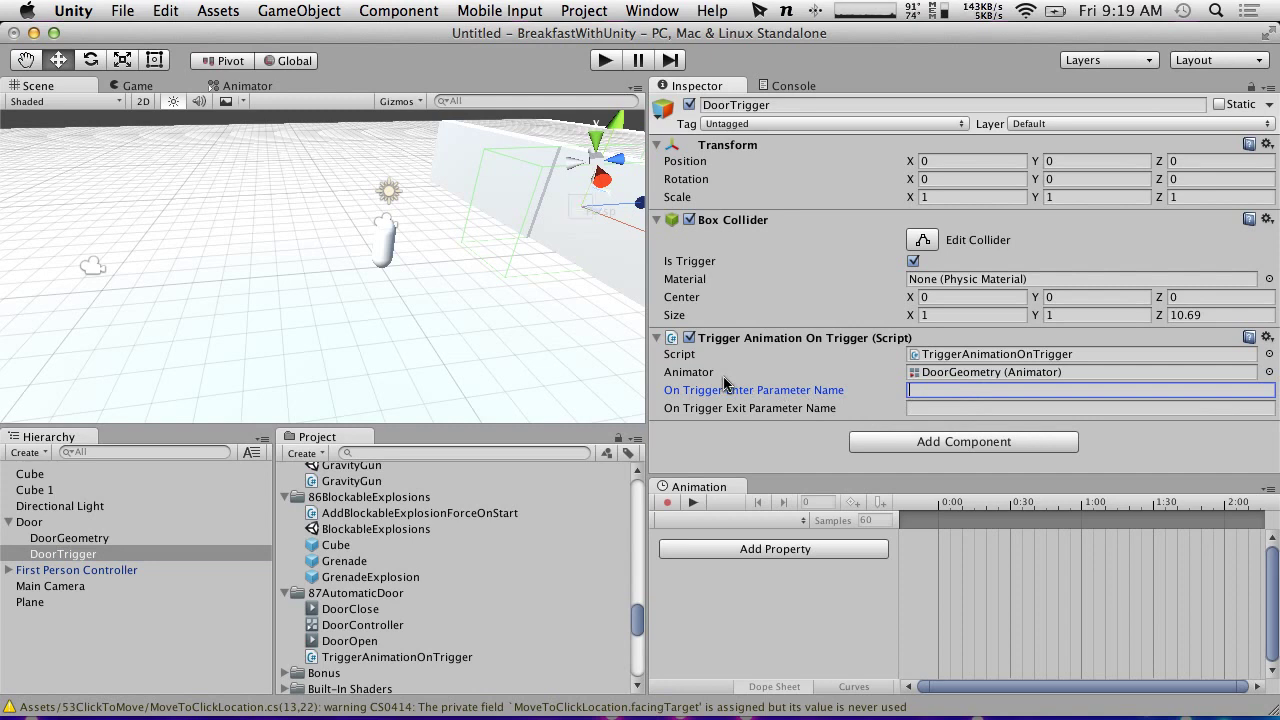
type("Open")
left_click(952, 407)
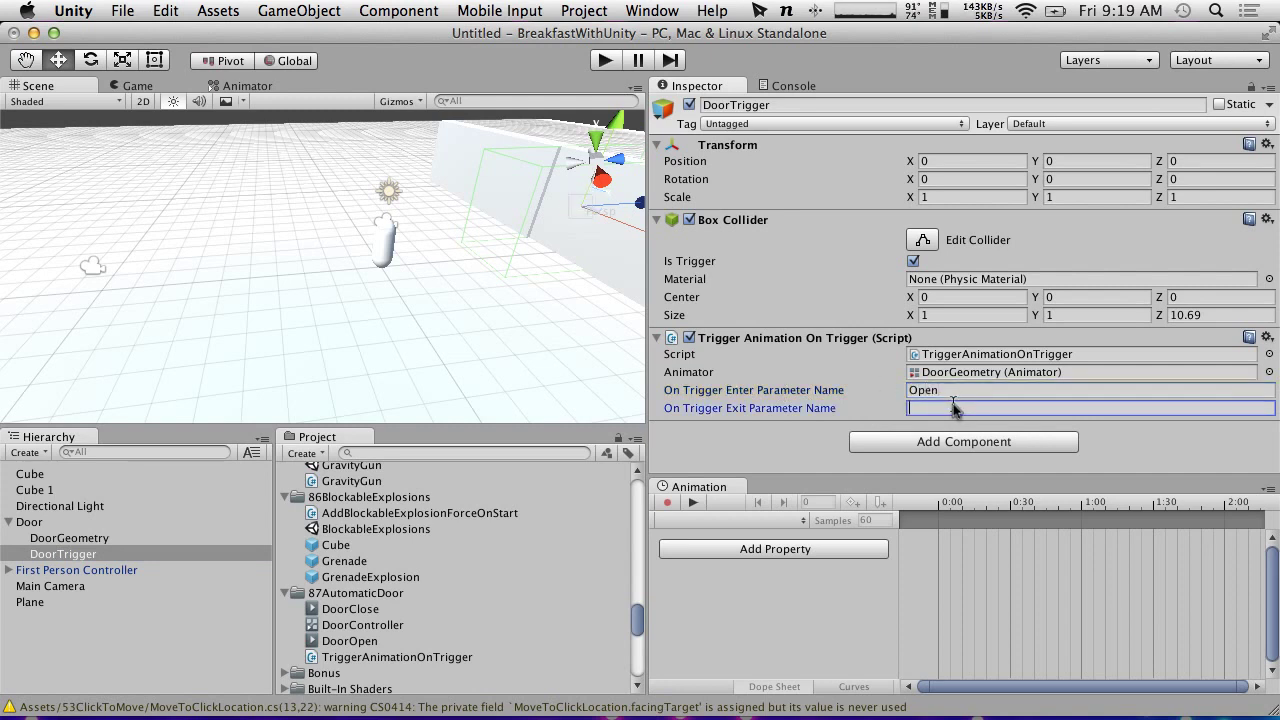
type("C")
key("BackSpace")
type("Close")
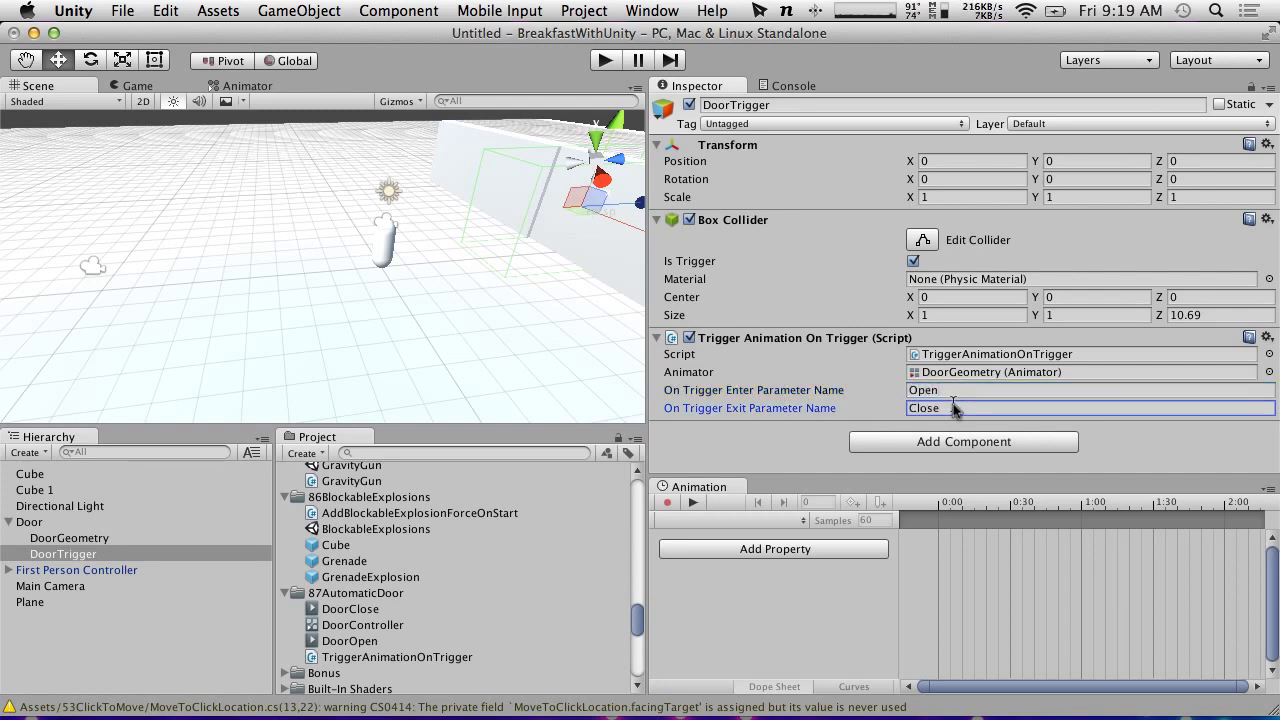
Step: Play the scene, walk the player forward through the door to test its trigger, and stop playback
left_click(606, 61)
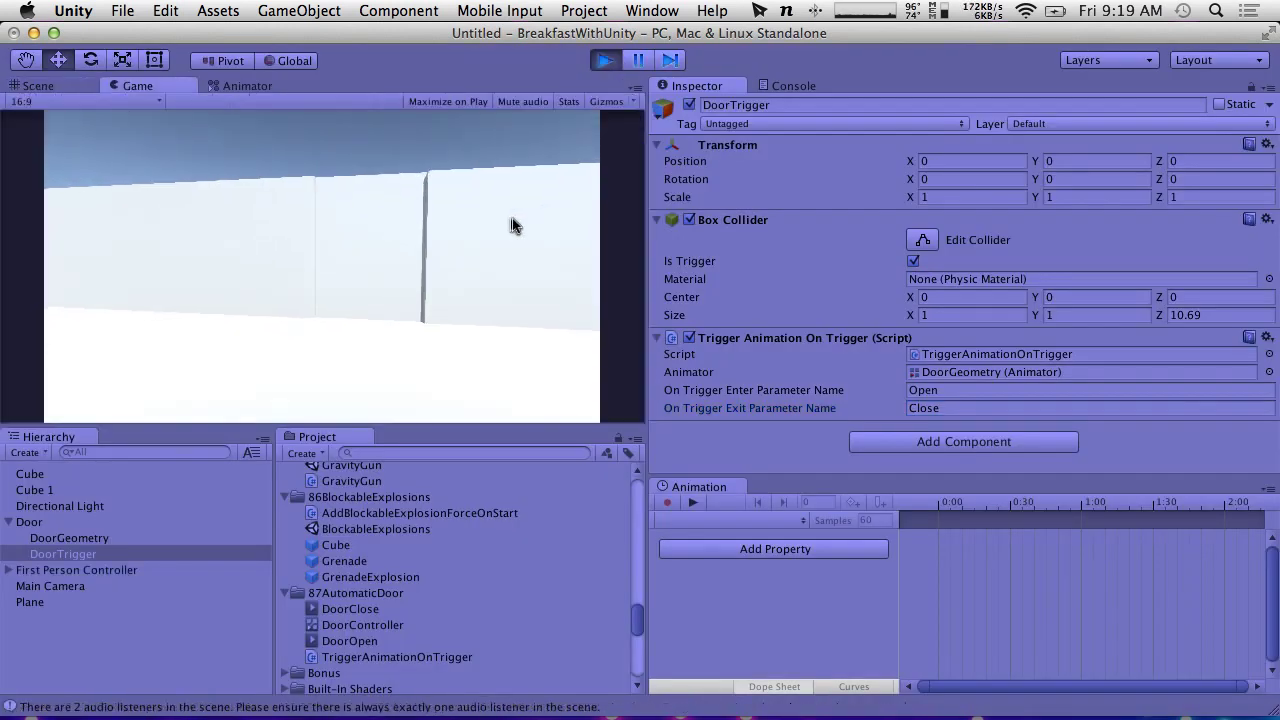
key("w")
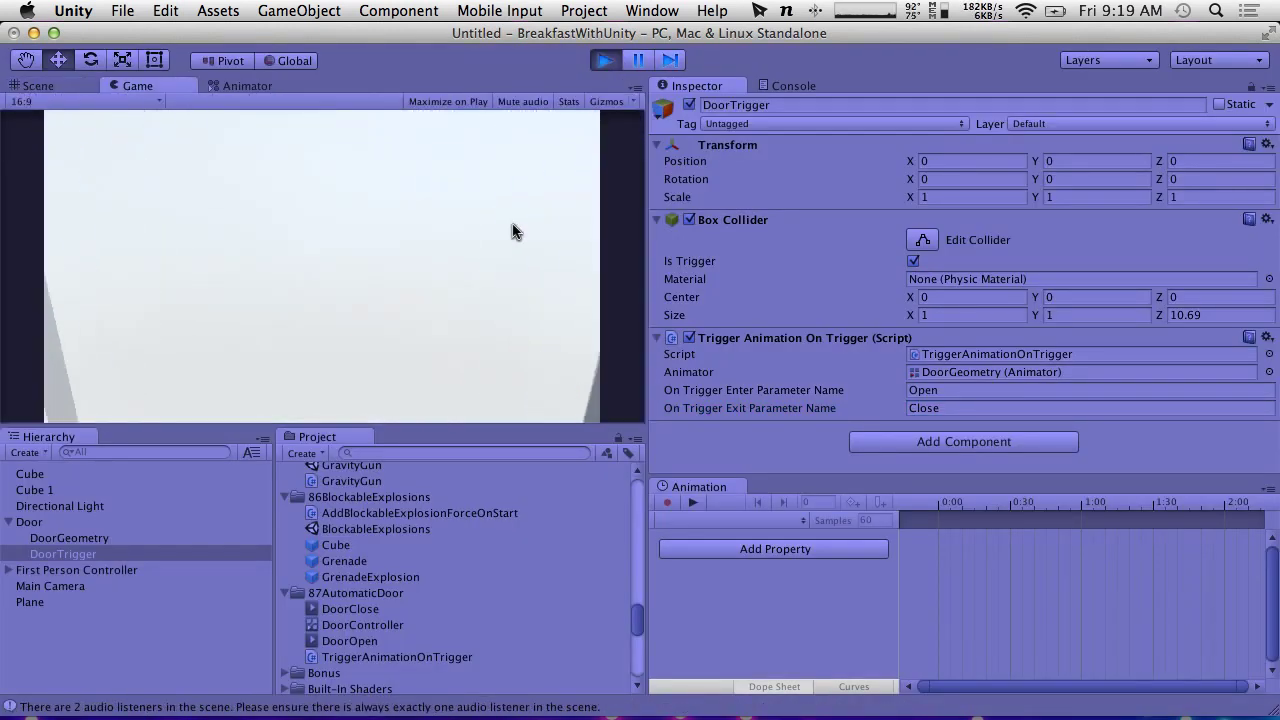
key("w")
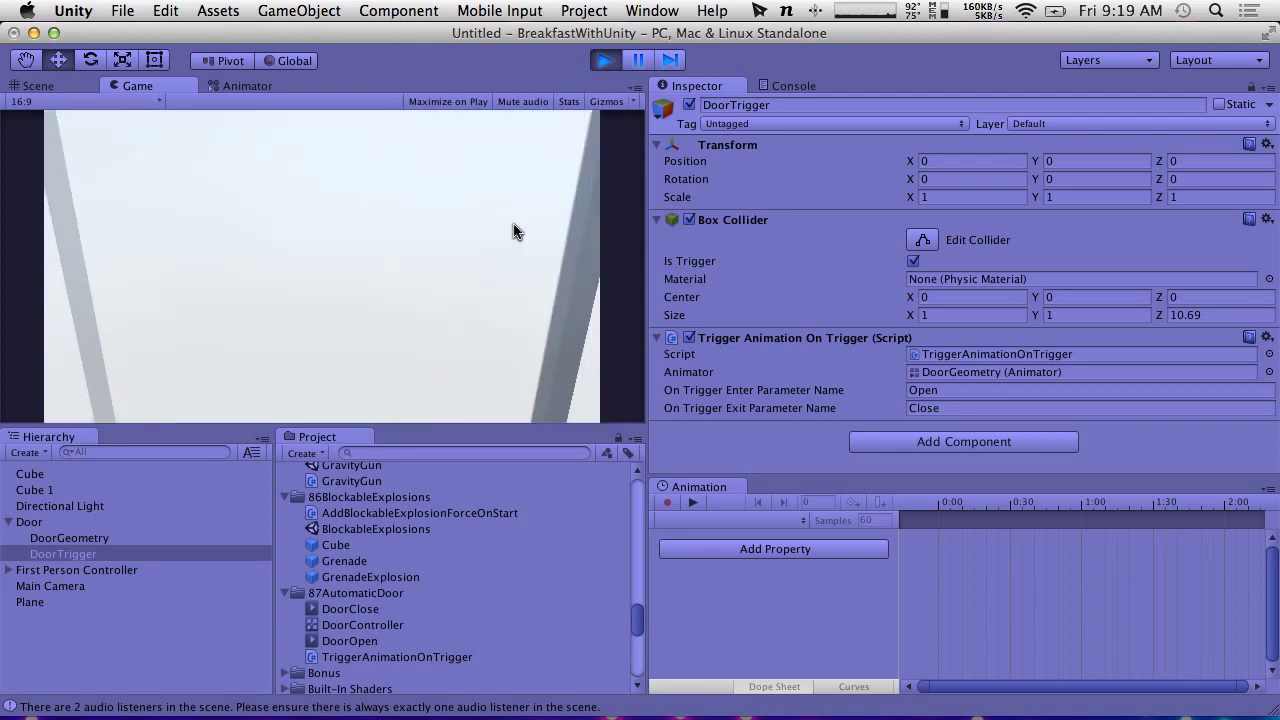
key("w")
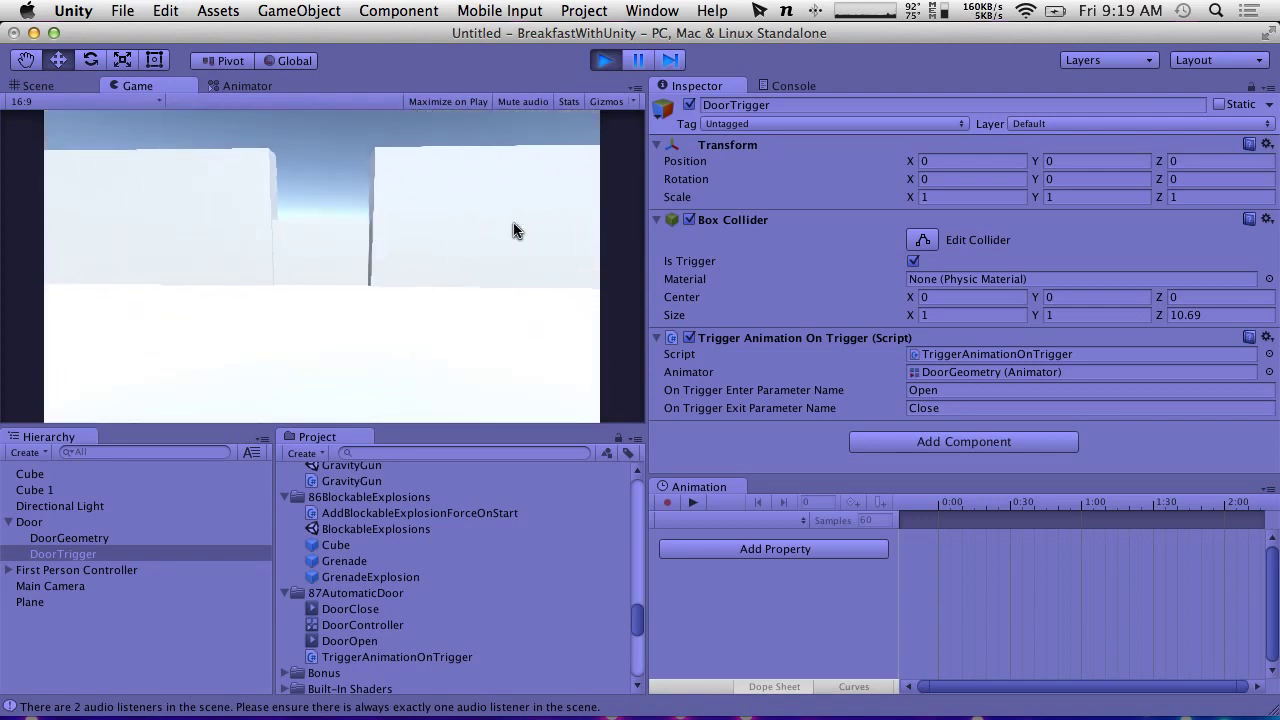
left_click(605, 60)
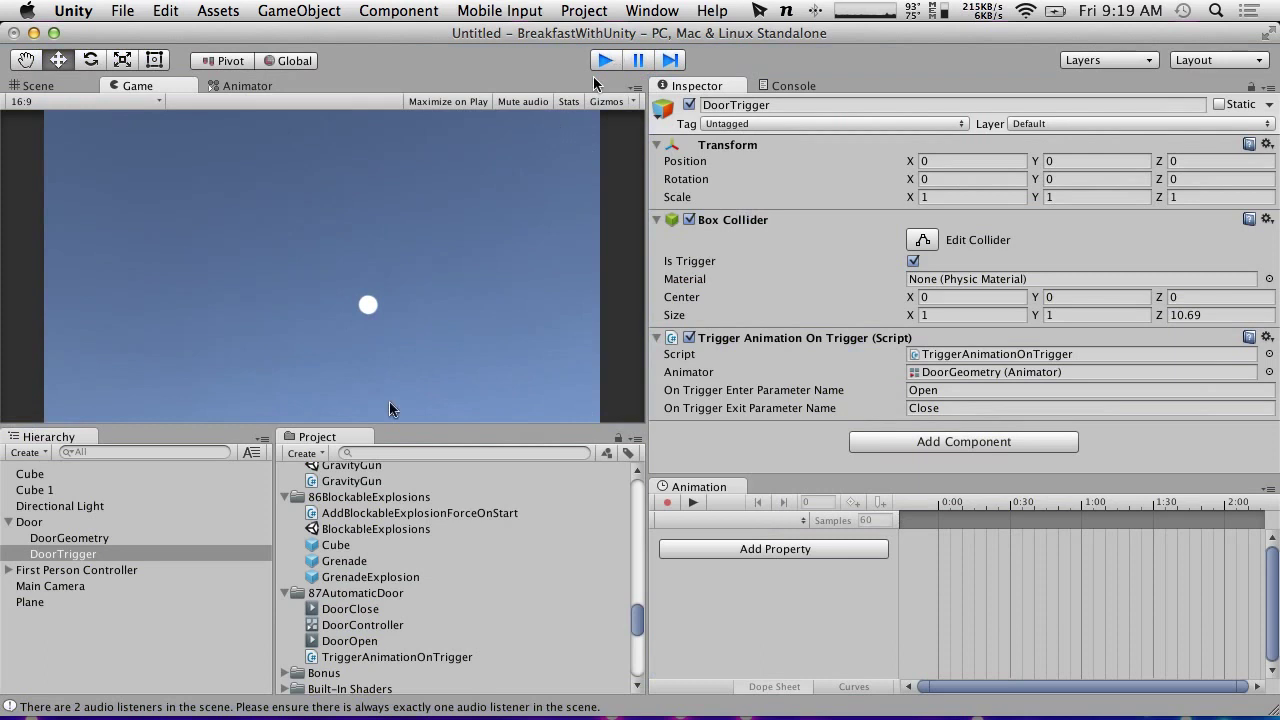
Step: Turn off Loop Time for both the DoorClose and DoorOpen animation clips
left_click(349, 612)
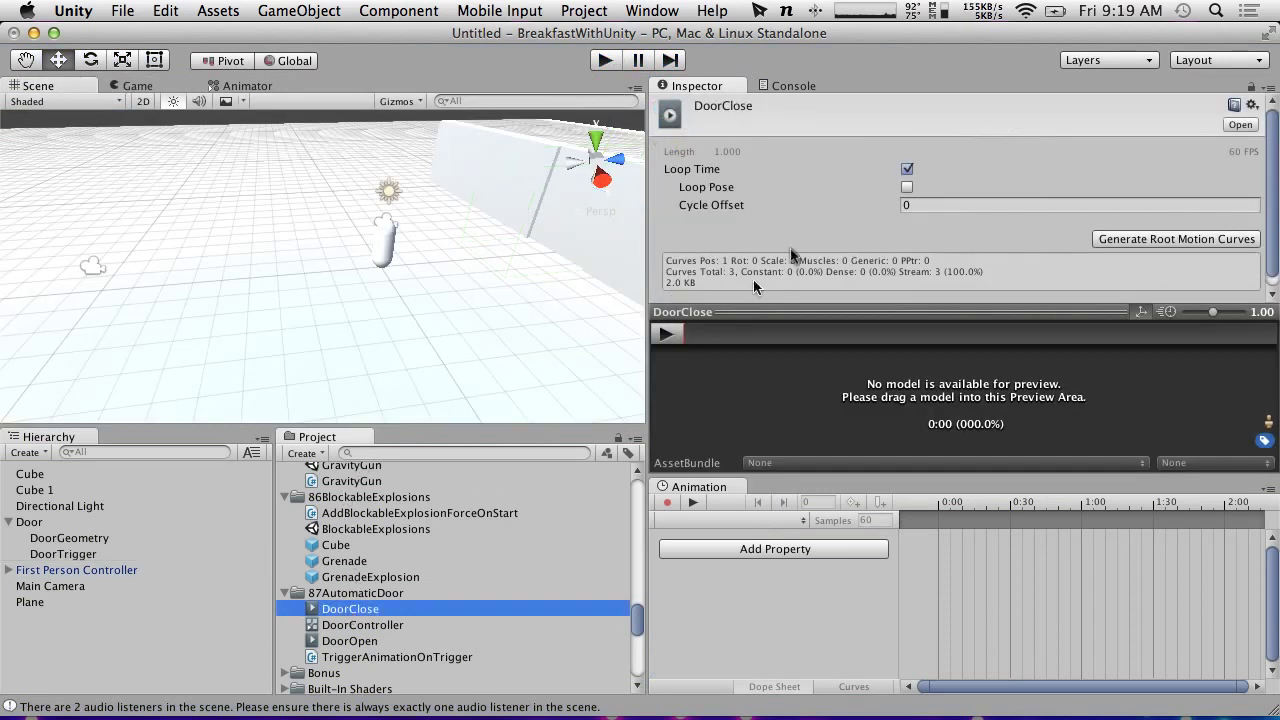
left_click(907, 170)
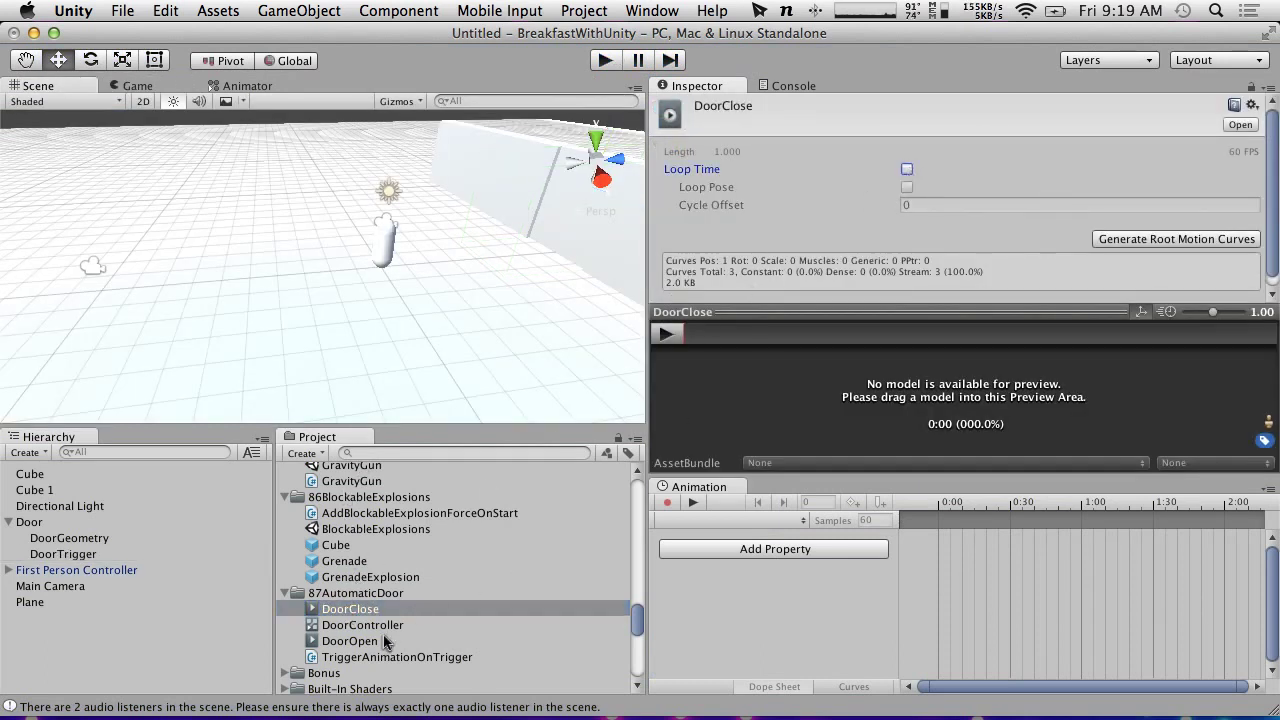
left_click(385, 641)
left_click(907, 169)
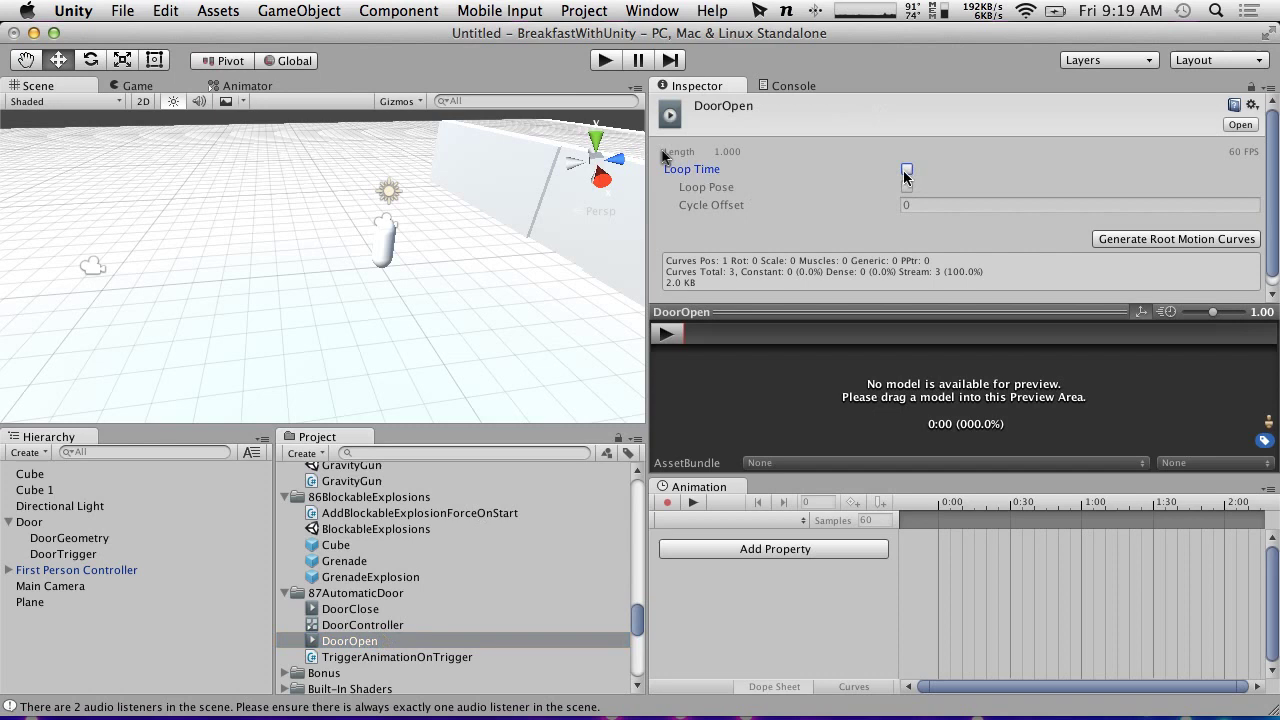
Step: Play-test the door again with the non-looping clips by walking the player through it, and stop playback
left_click(604, 60)
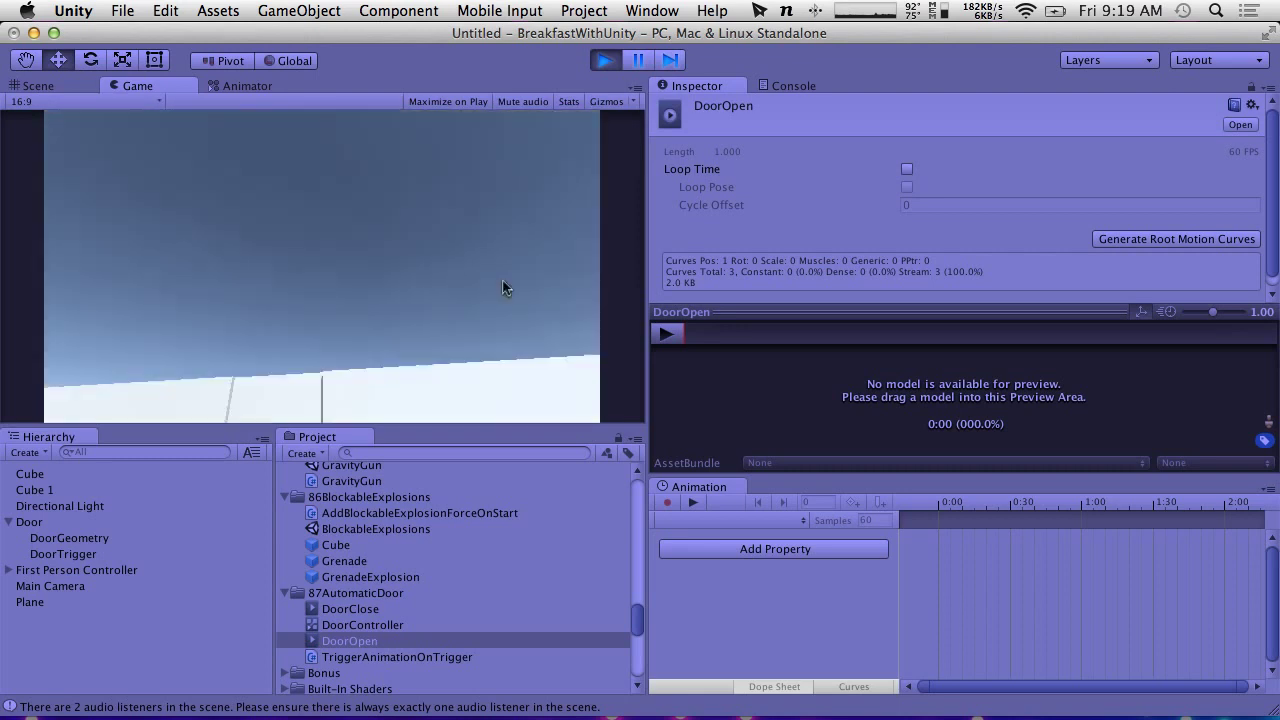
key("w")
key("w")
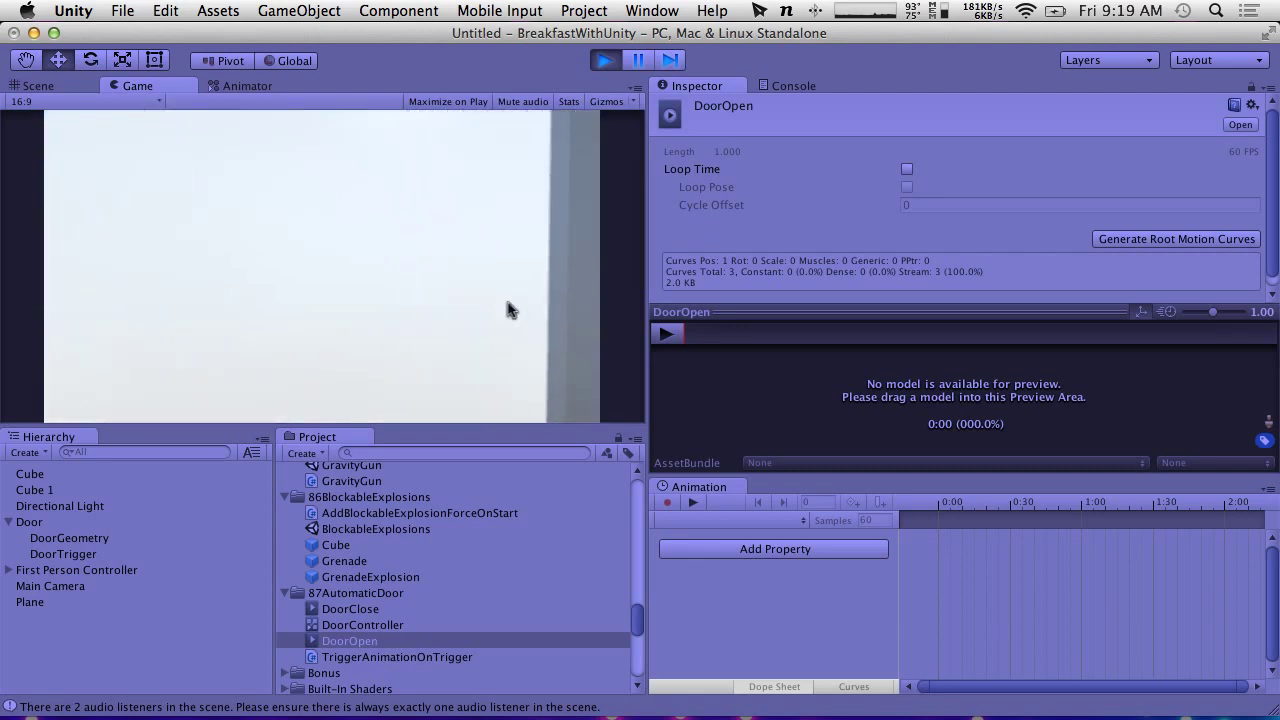
key("w")
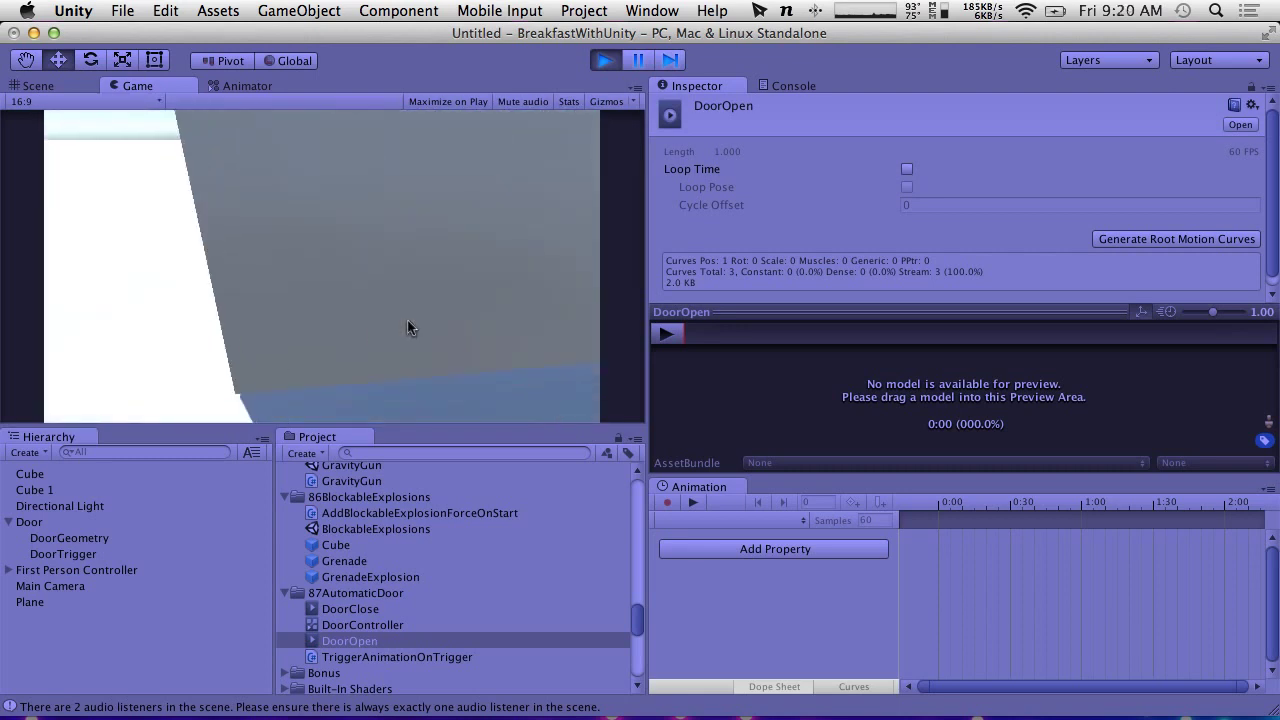
left_click(604, 60)
Step: Save the scene as AutomaticDoor.unity in the 87AutomaticDoor folder under Assets
left_click(107, 10)
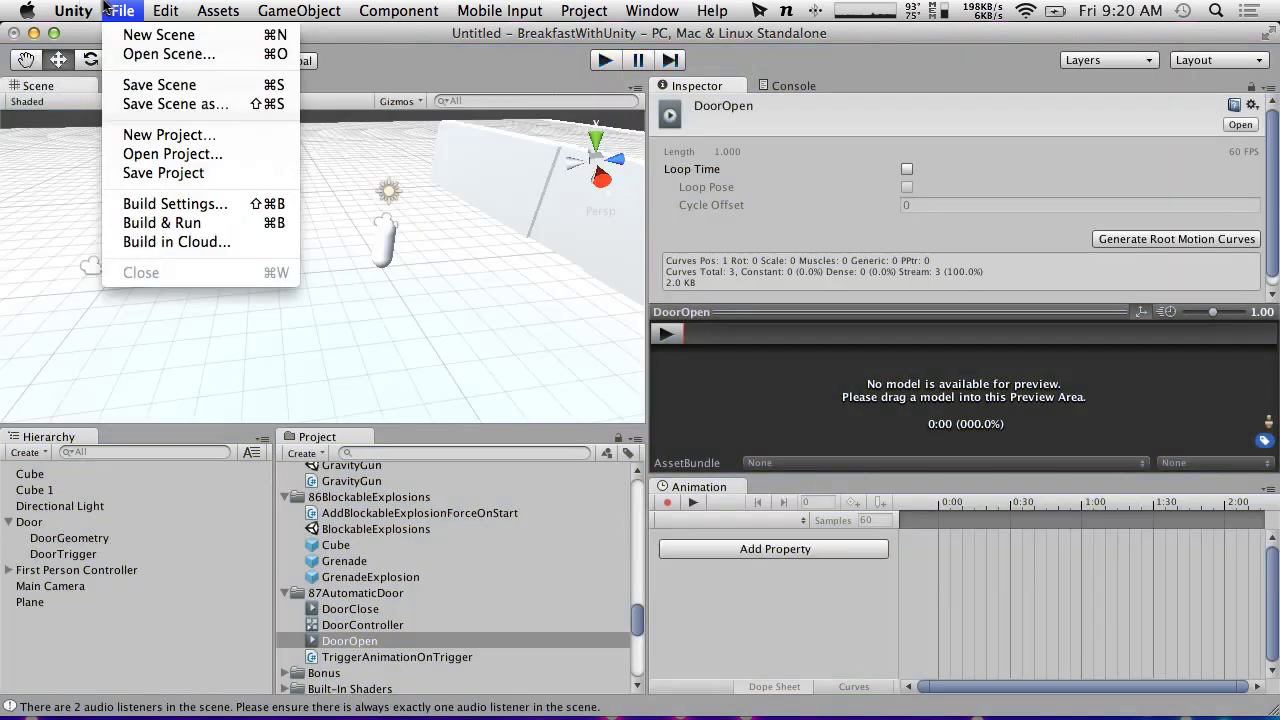
left_click(150, 84)
scroll(909, 329, "down", 15)
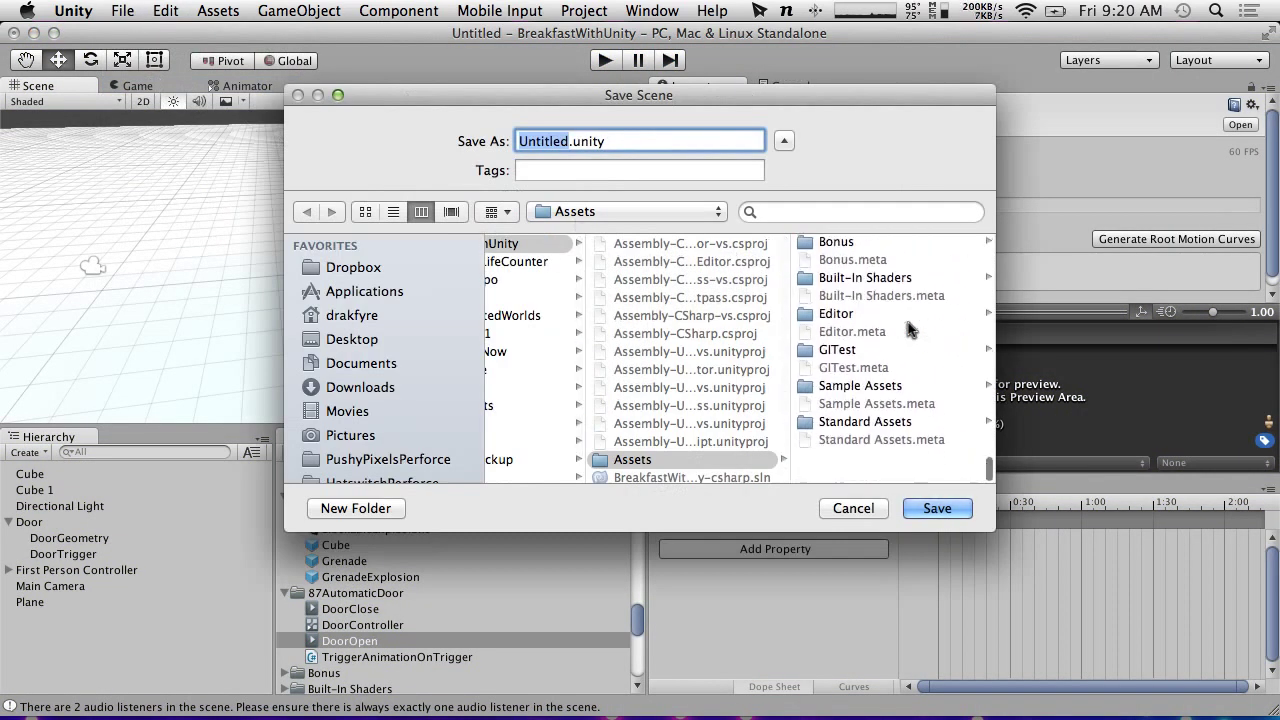
scroll(850, 398, "up", 3)
left_click(851, 372)
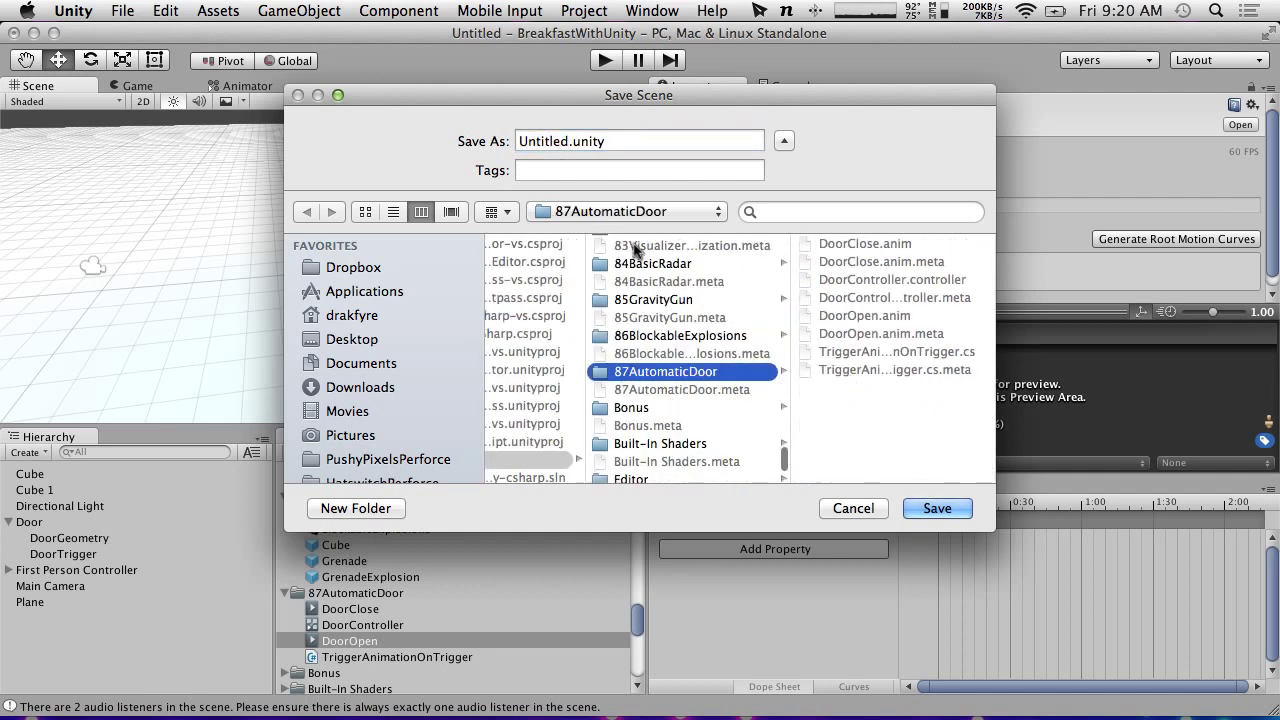
left_click(565, 142)
double_click(545, 141)
type("Automatic")
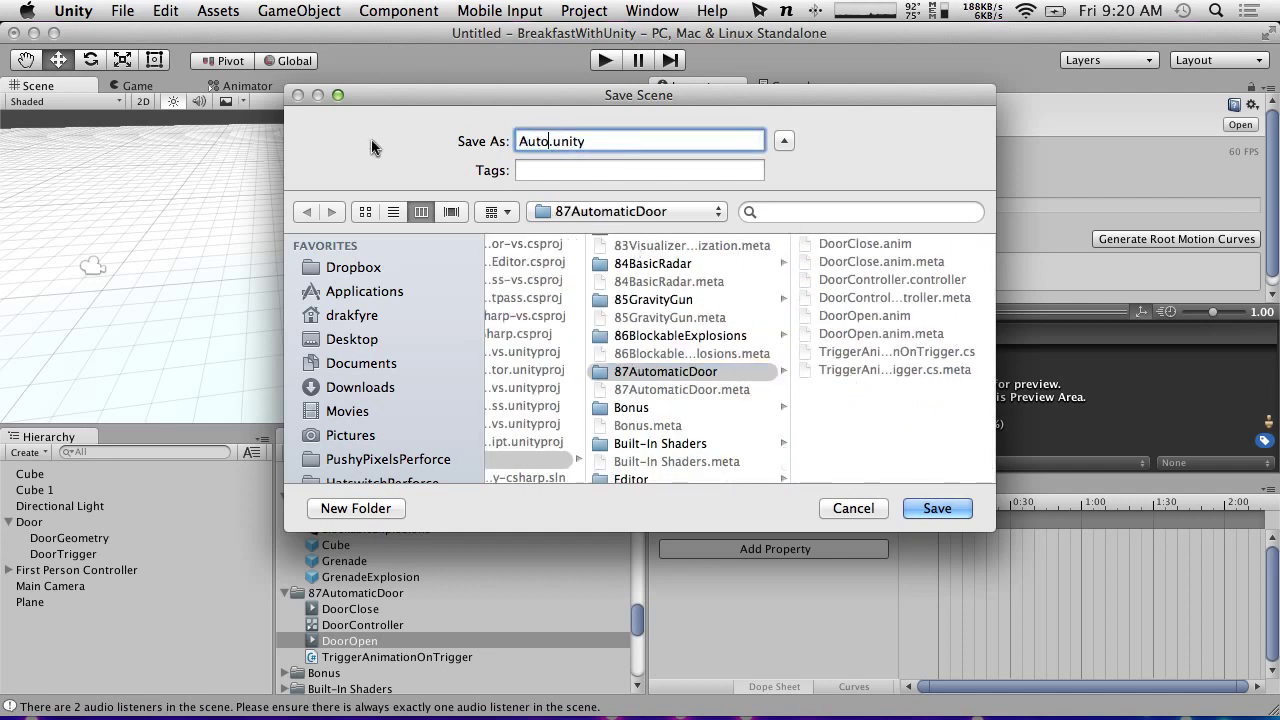
type("Door")
key("Return")
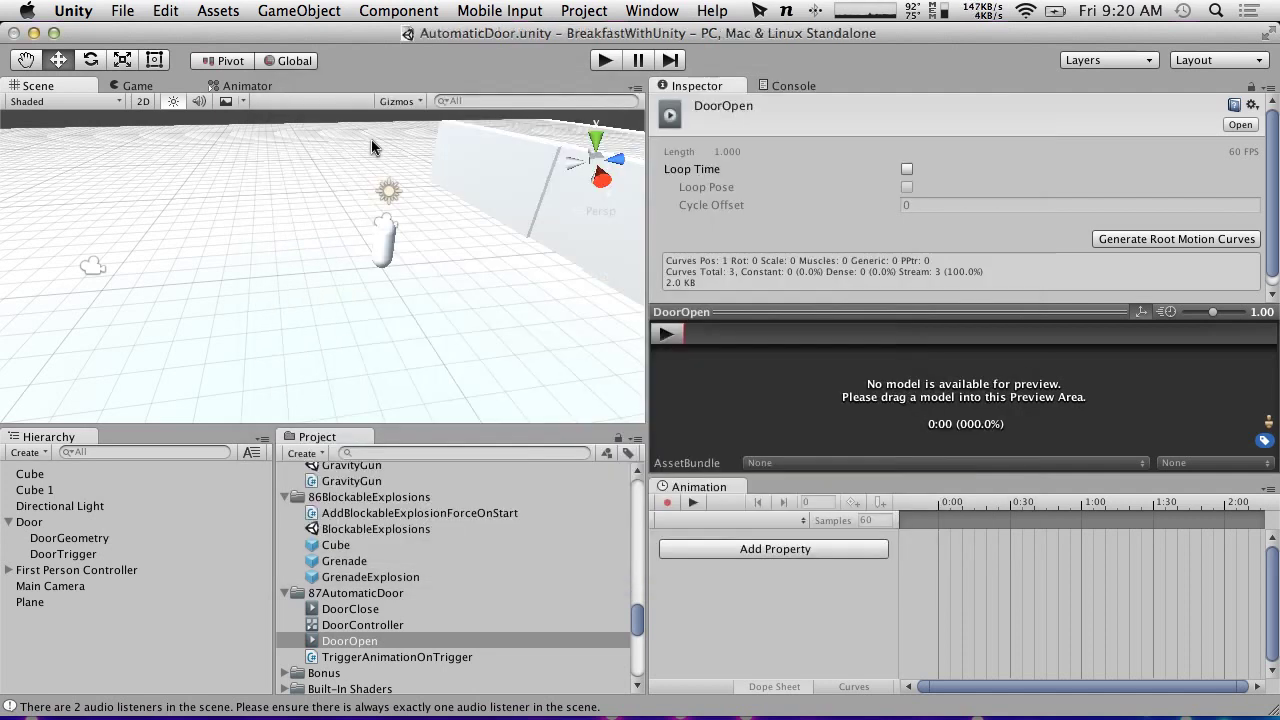
Step: Switch to Flash Media Live Encoder
key("super+Tab")
key("super+Tab")
key("super+Tab")
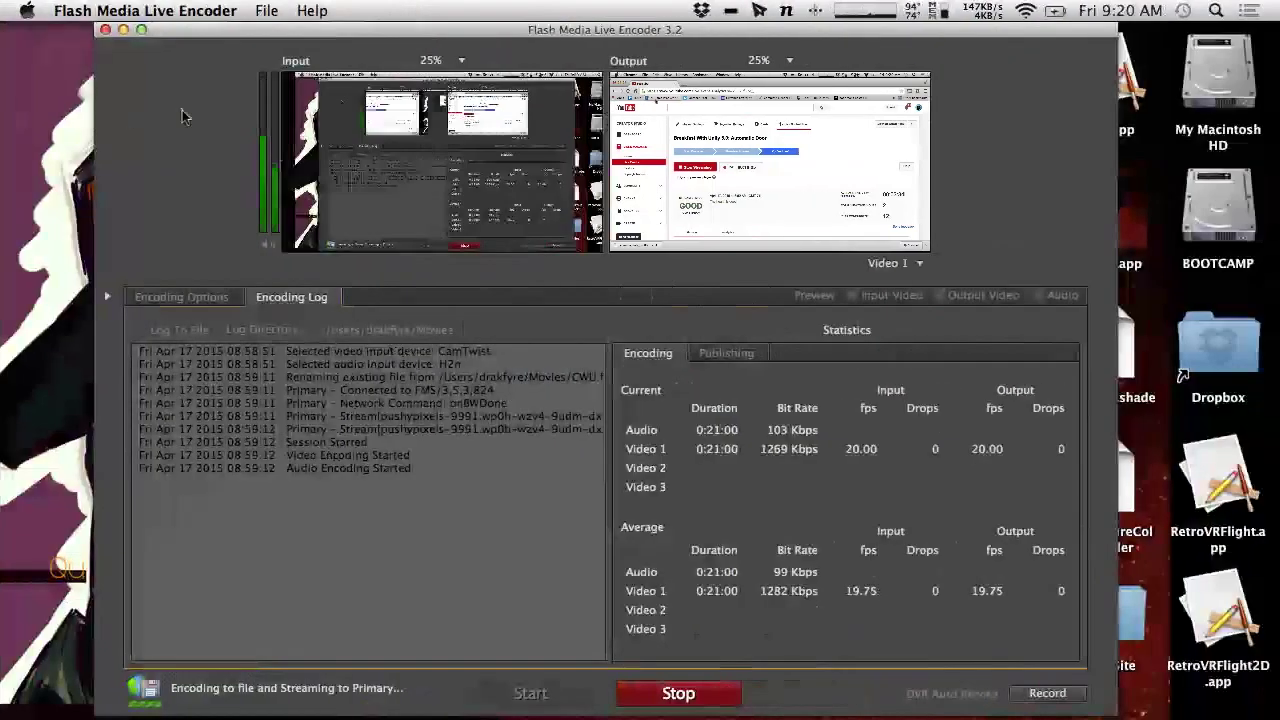